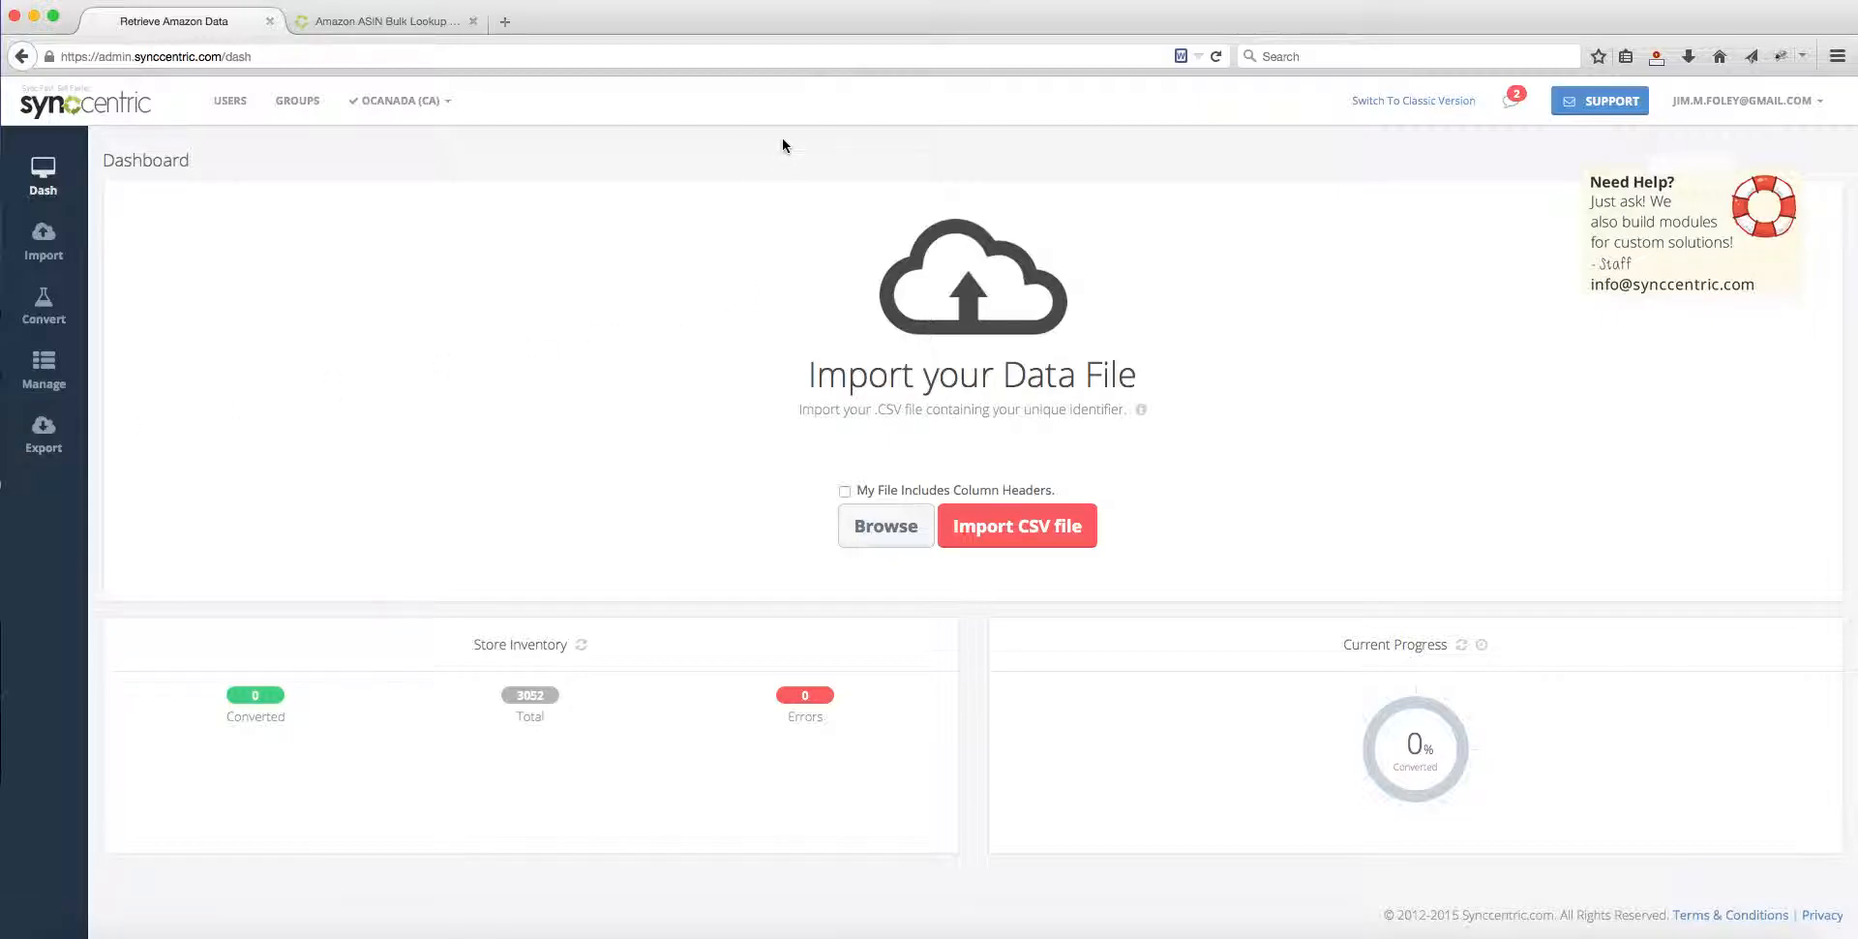
# Step: Switch the active campaign from ocanada (CA) to default campaign (US)
pyautogui.click(441, 120)
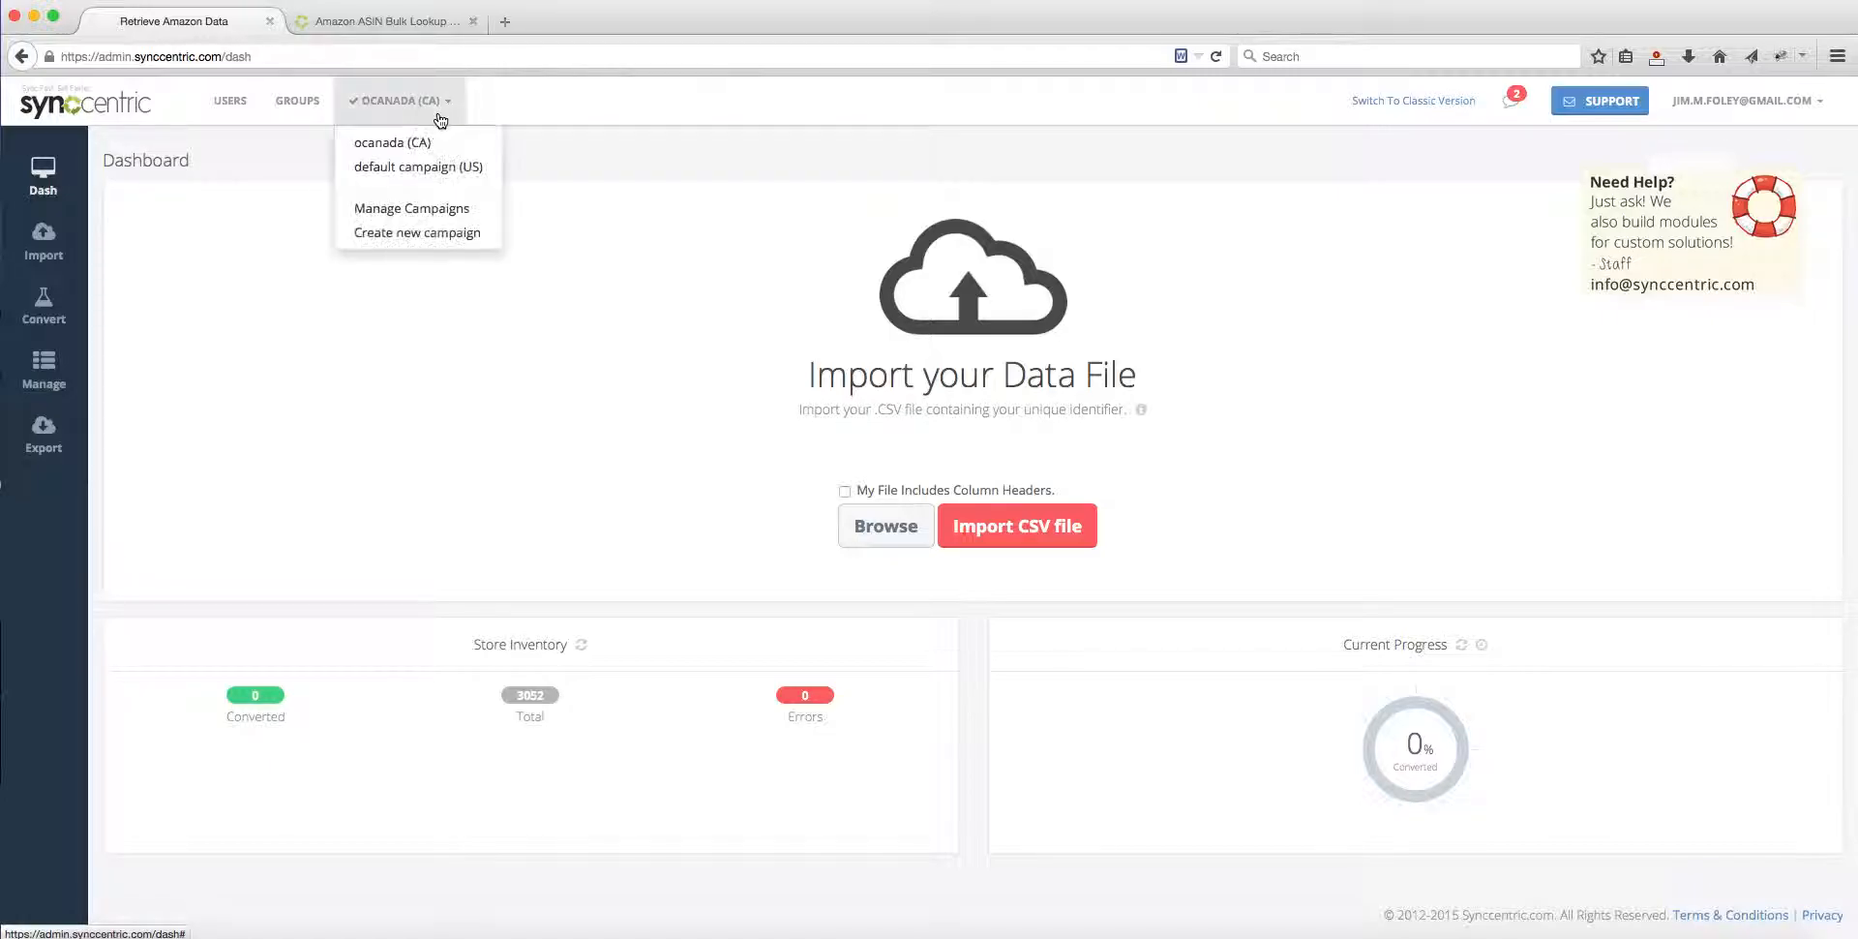
pyautogui.click(460, 170)
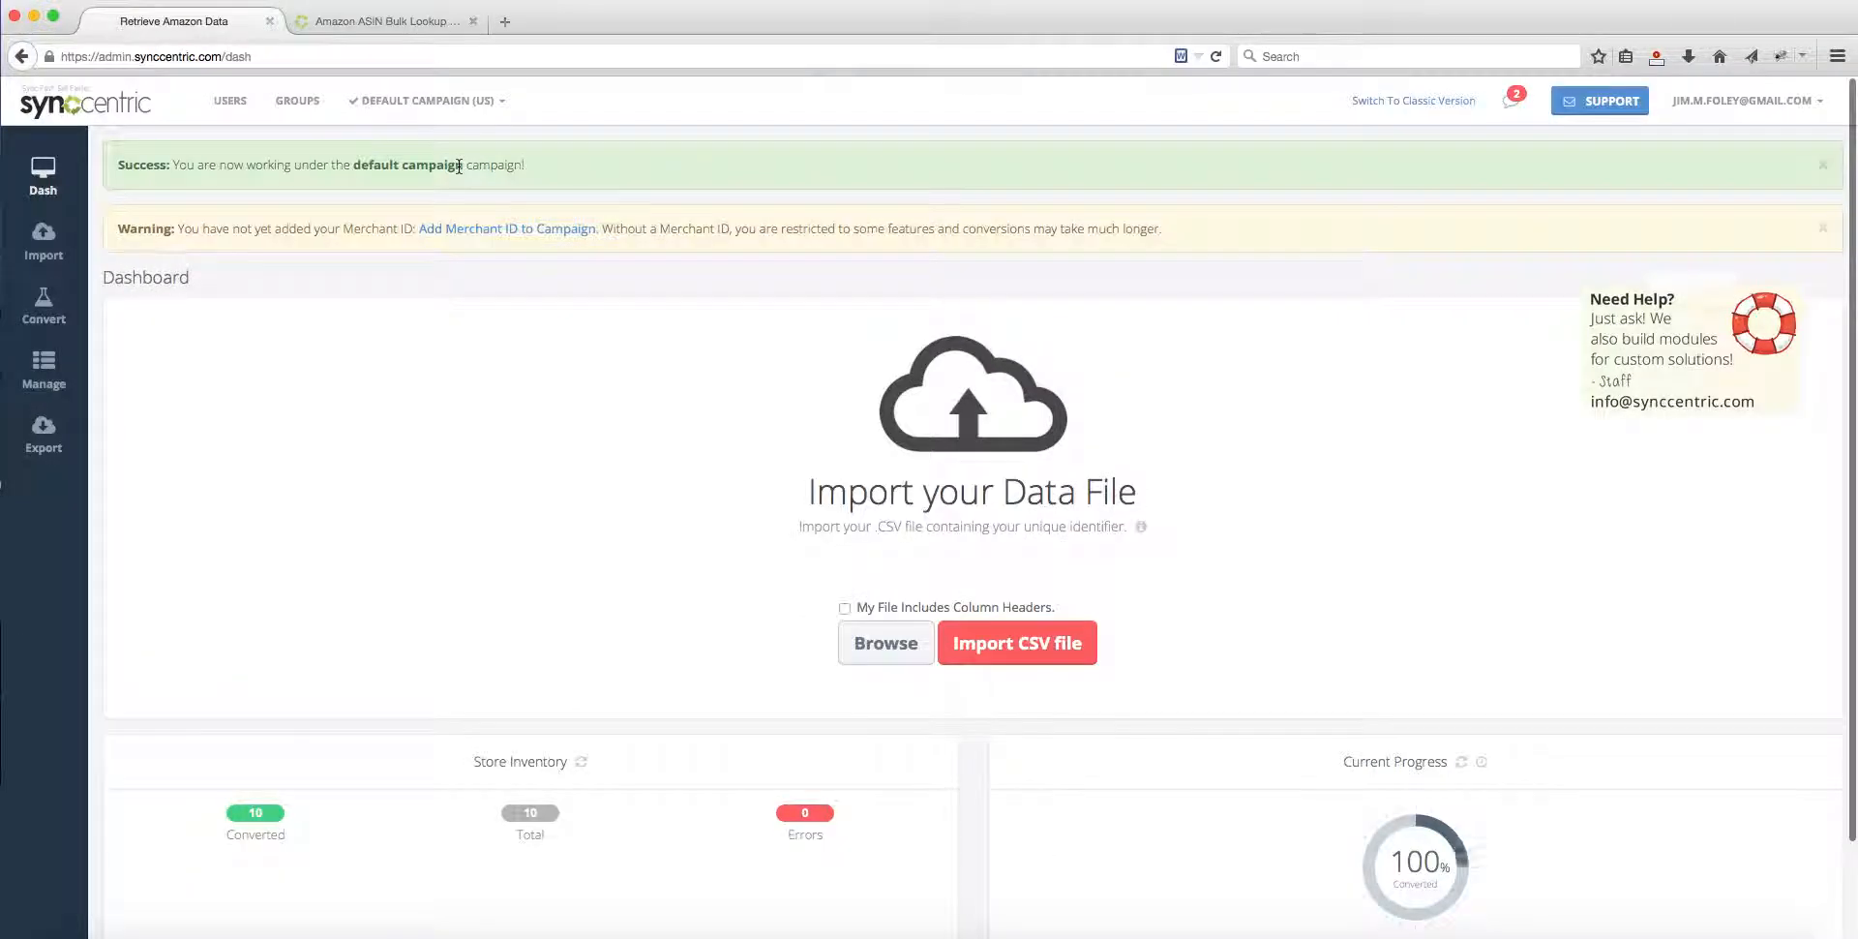
pyautogui.click(468, 106)
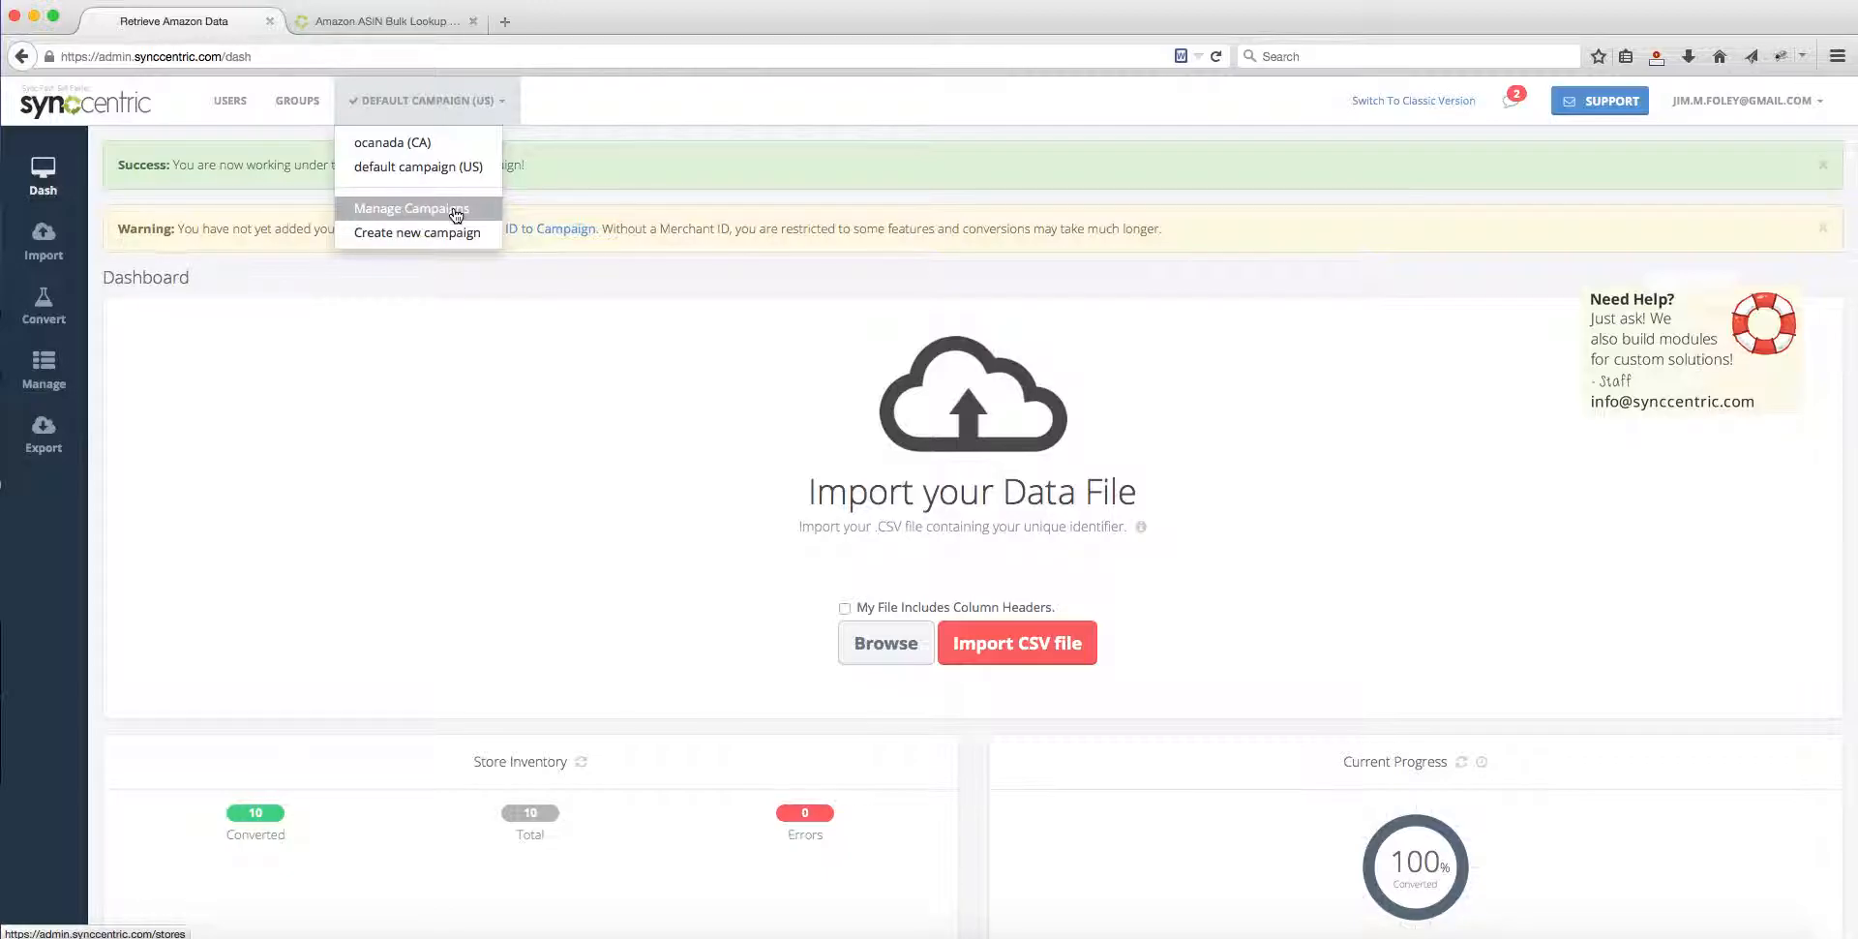
pyautogui.click(863, 283)
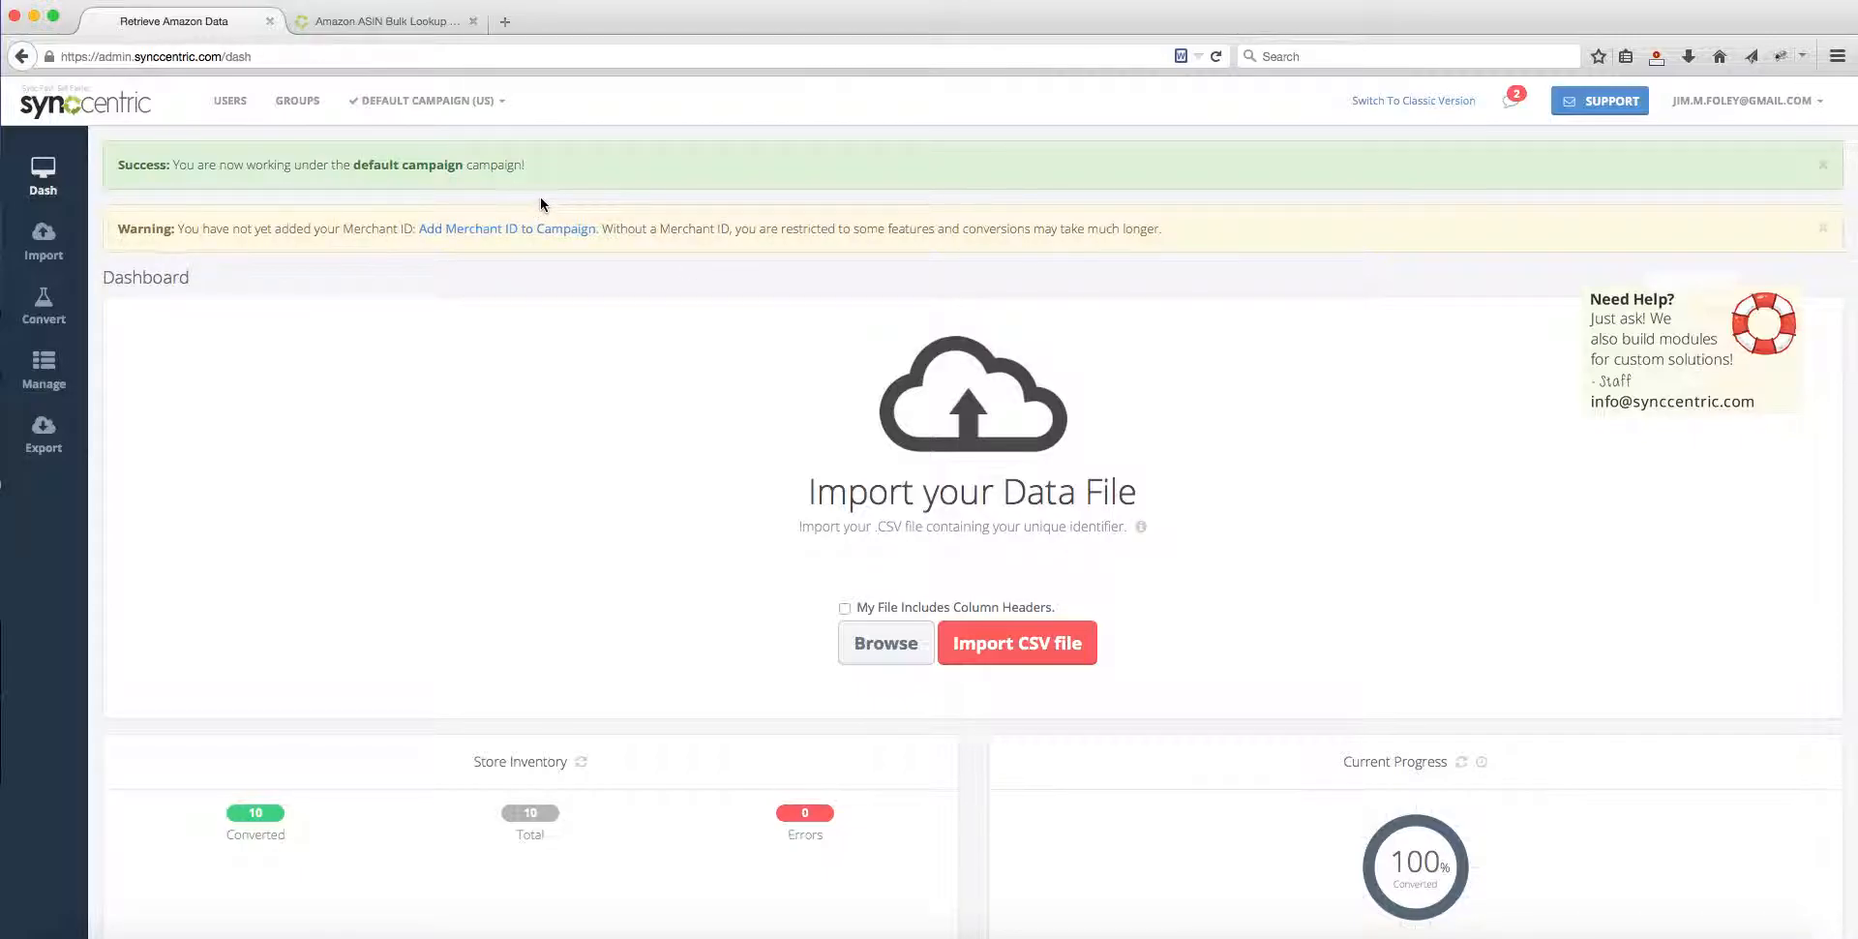
pyautogui.click(444, 103)
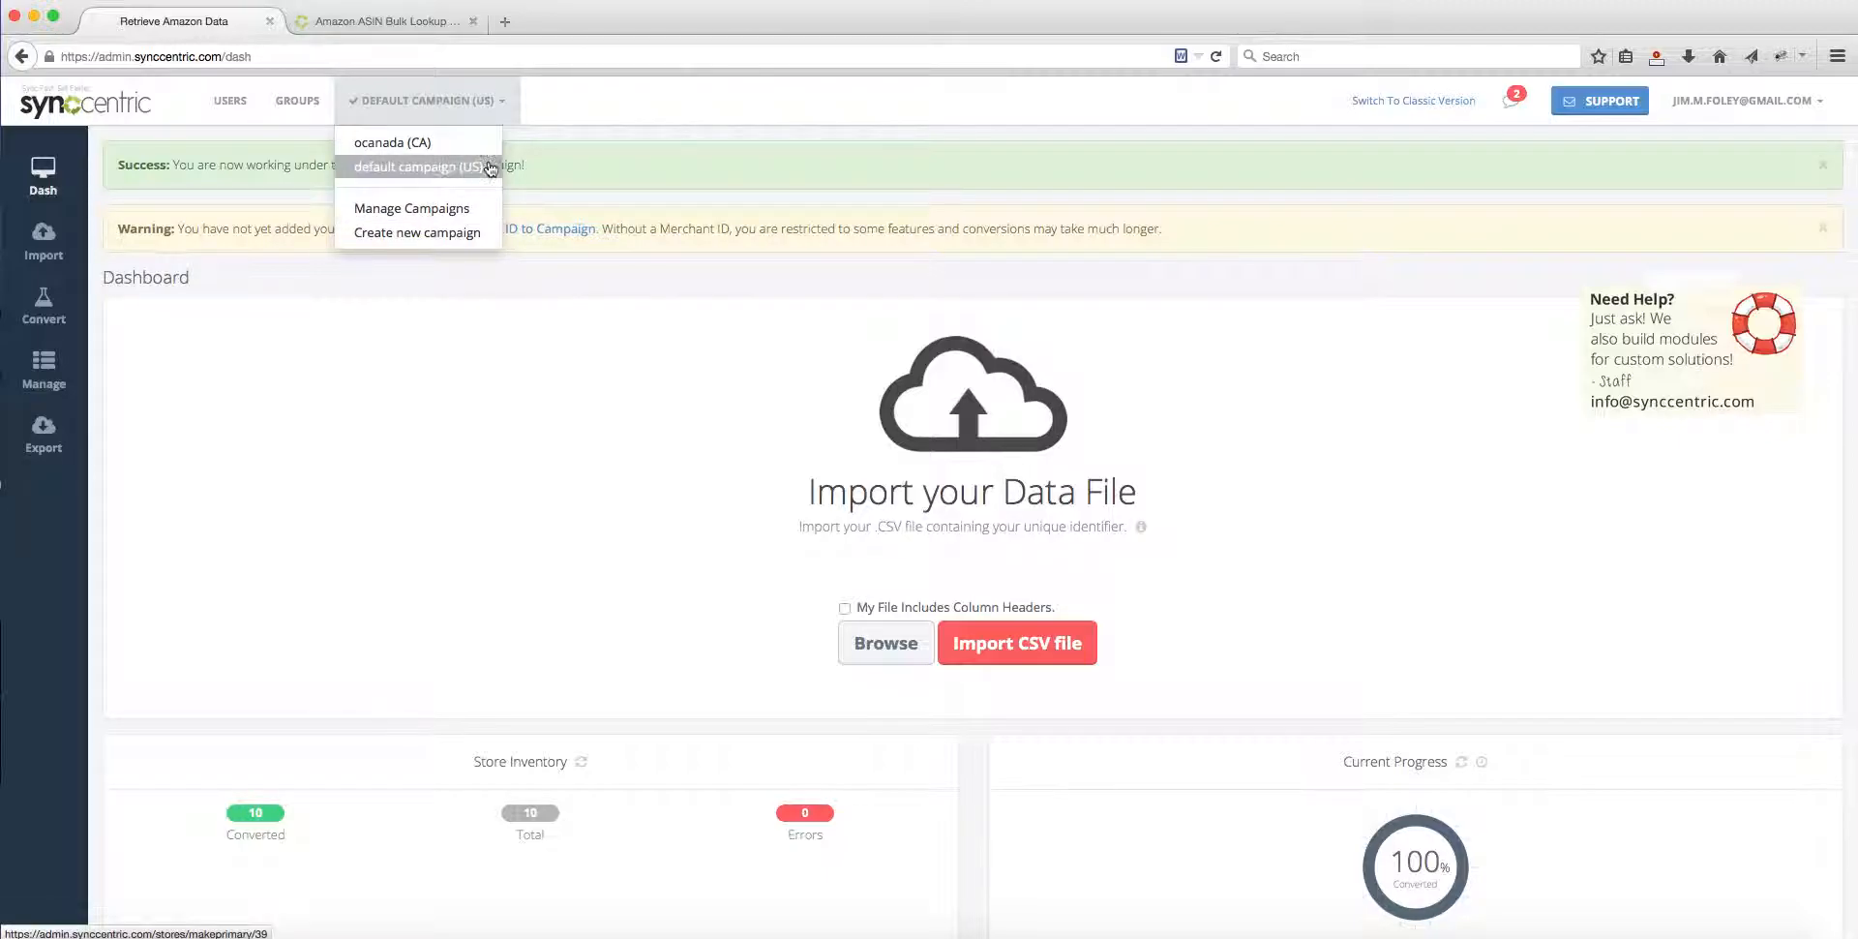
pyautogui.click(408, 170)
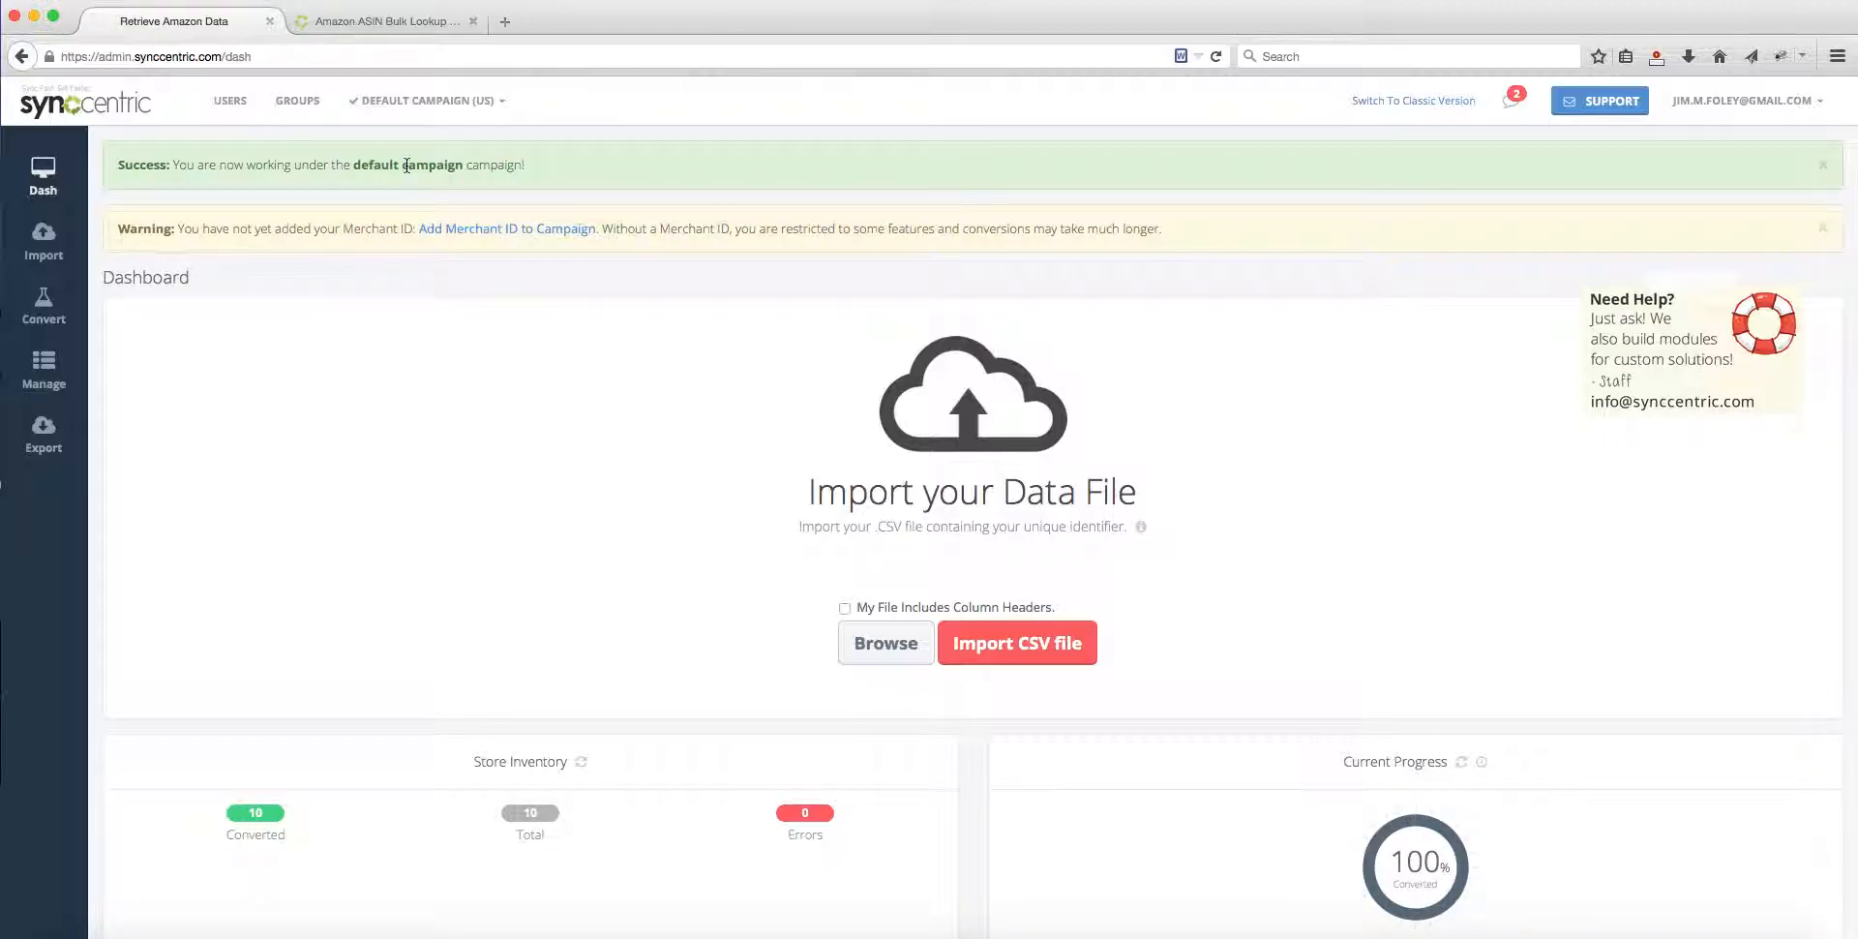
# Step: Open the default campaign for editing from campaign management and choose US as its Amazon marketplace
pyautogui.click(462, 98)
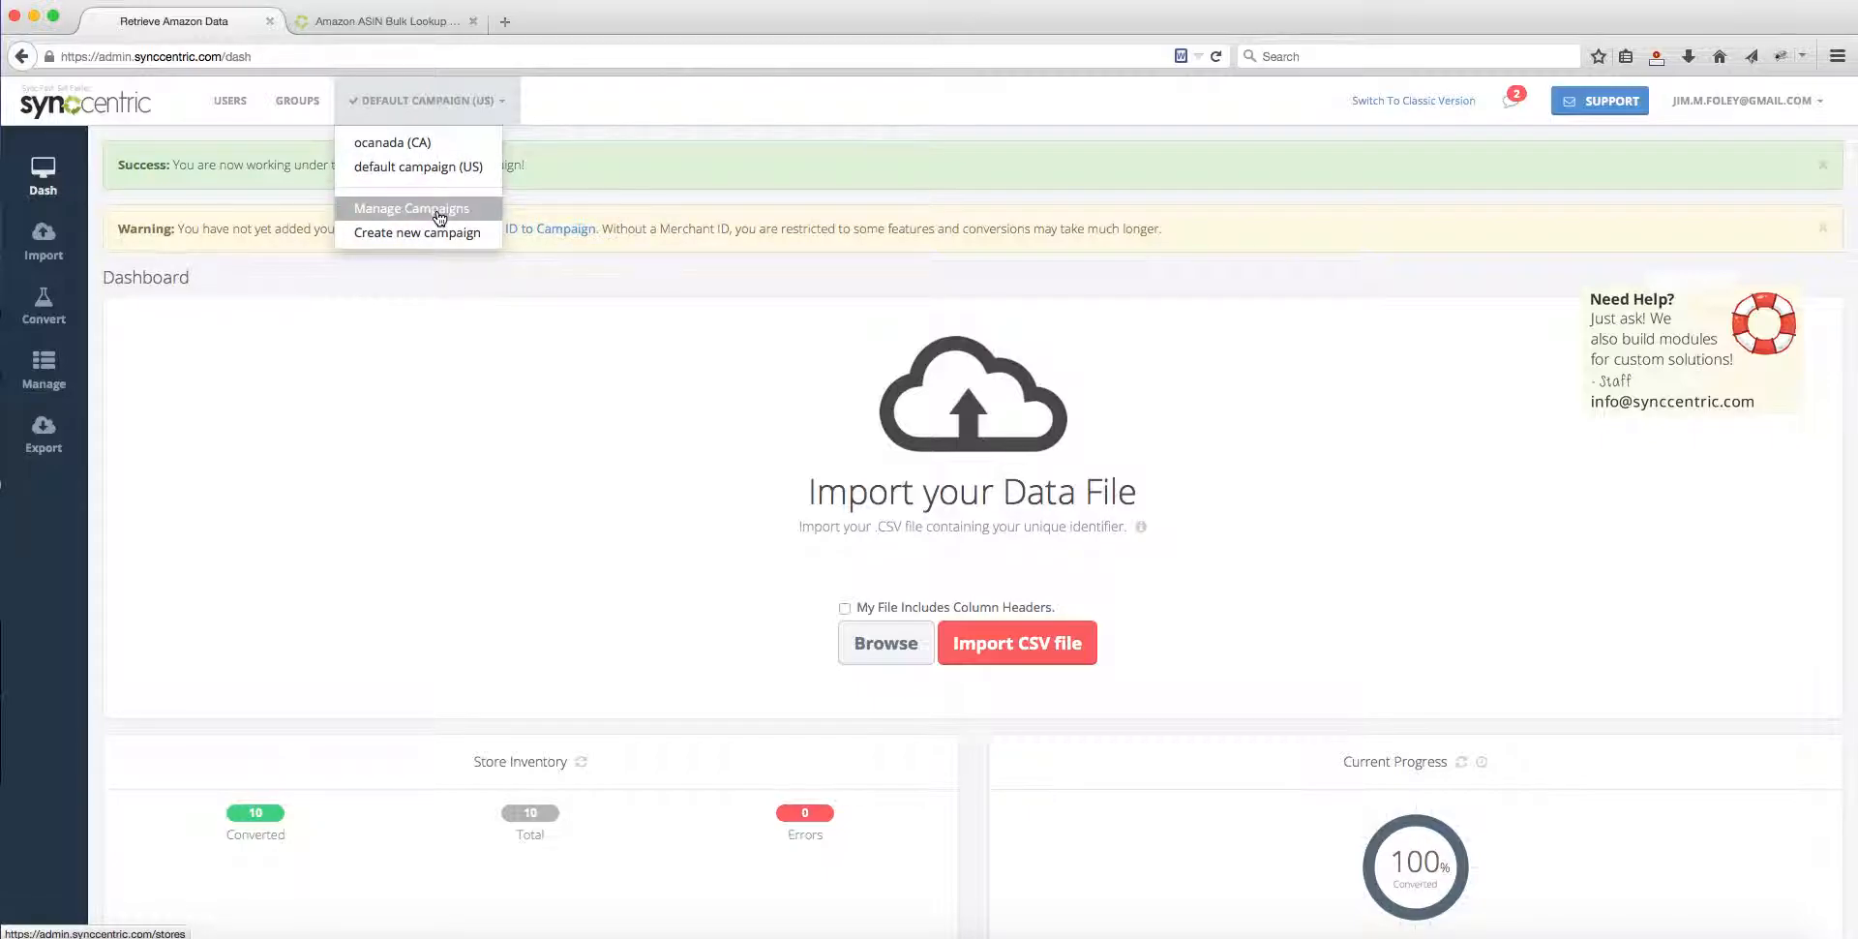
pyautogui.click(437, 210)
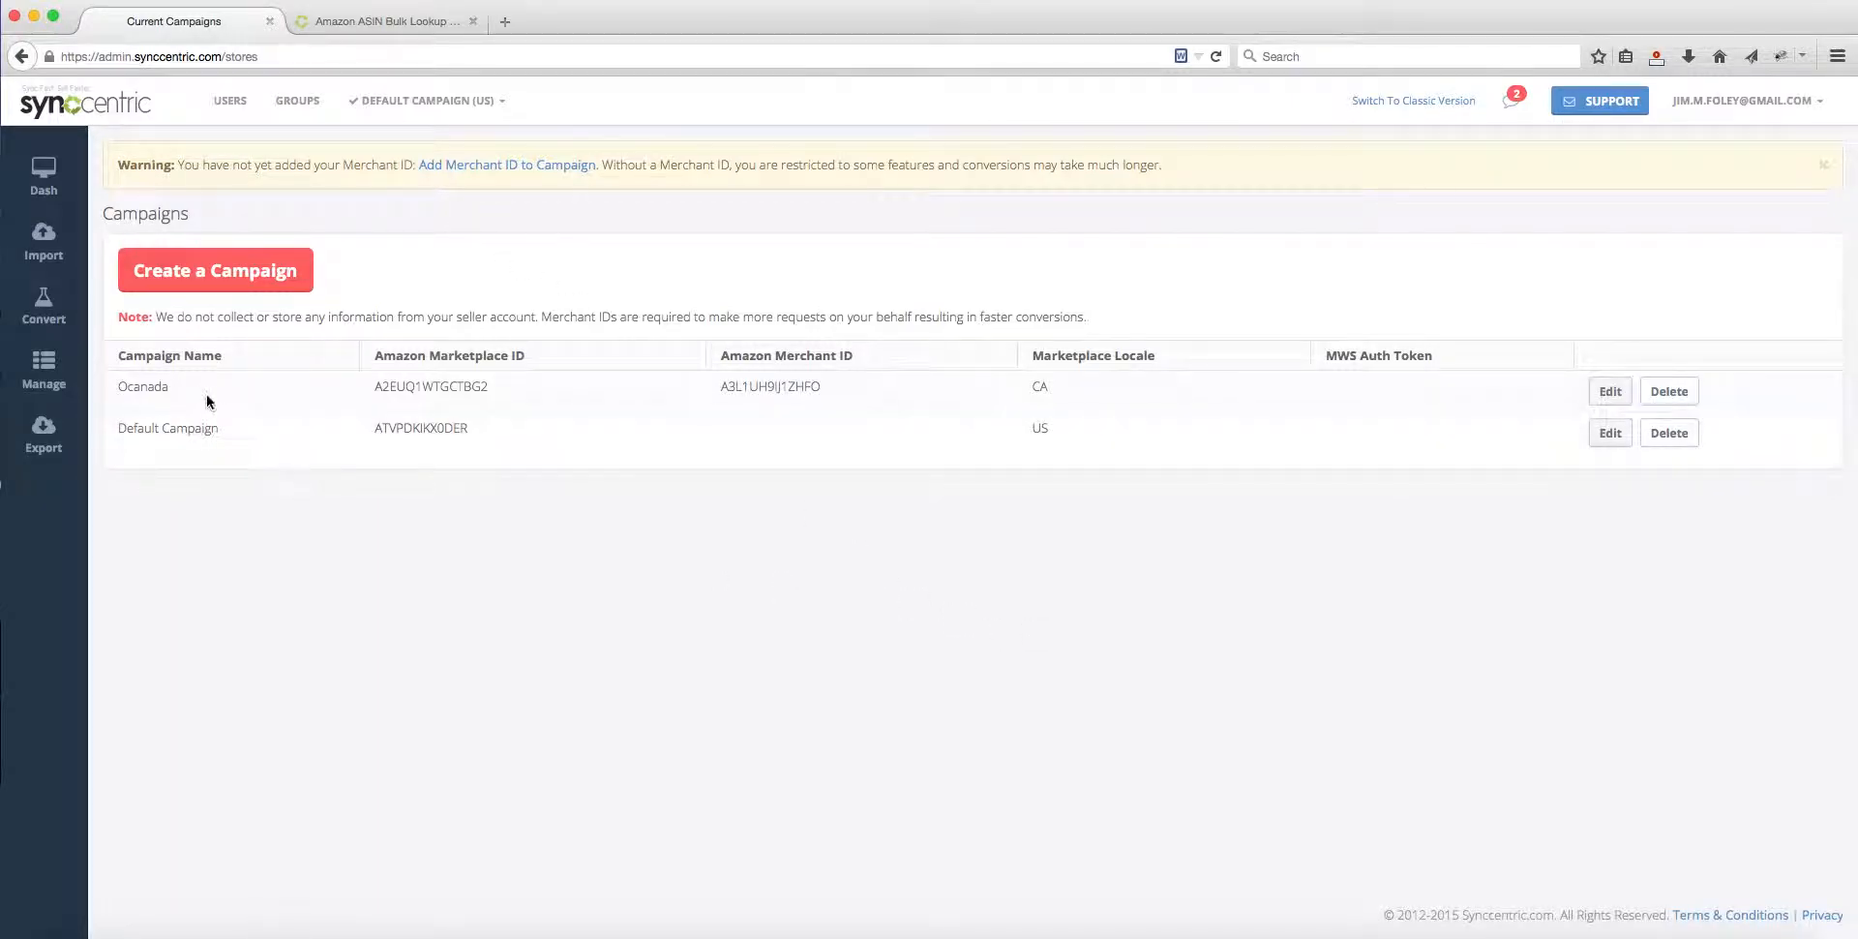
pyautogui.click(1616, 436)
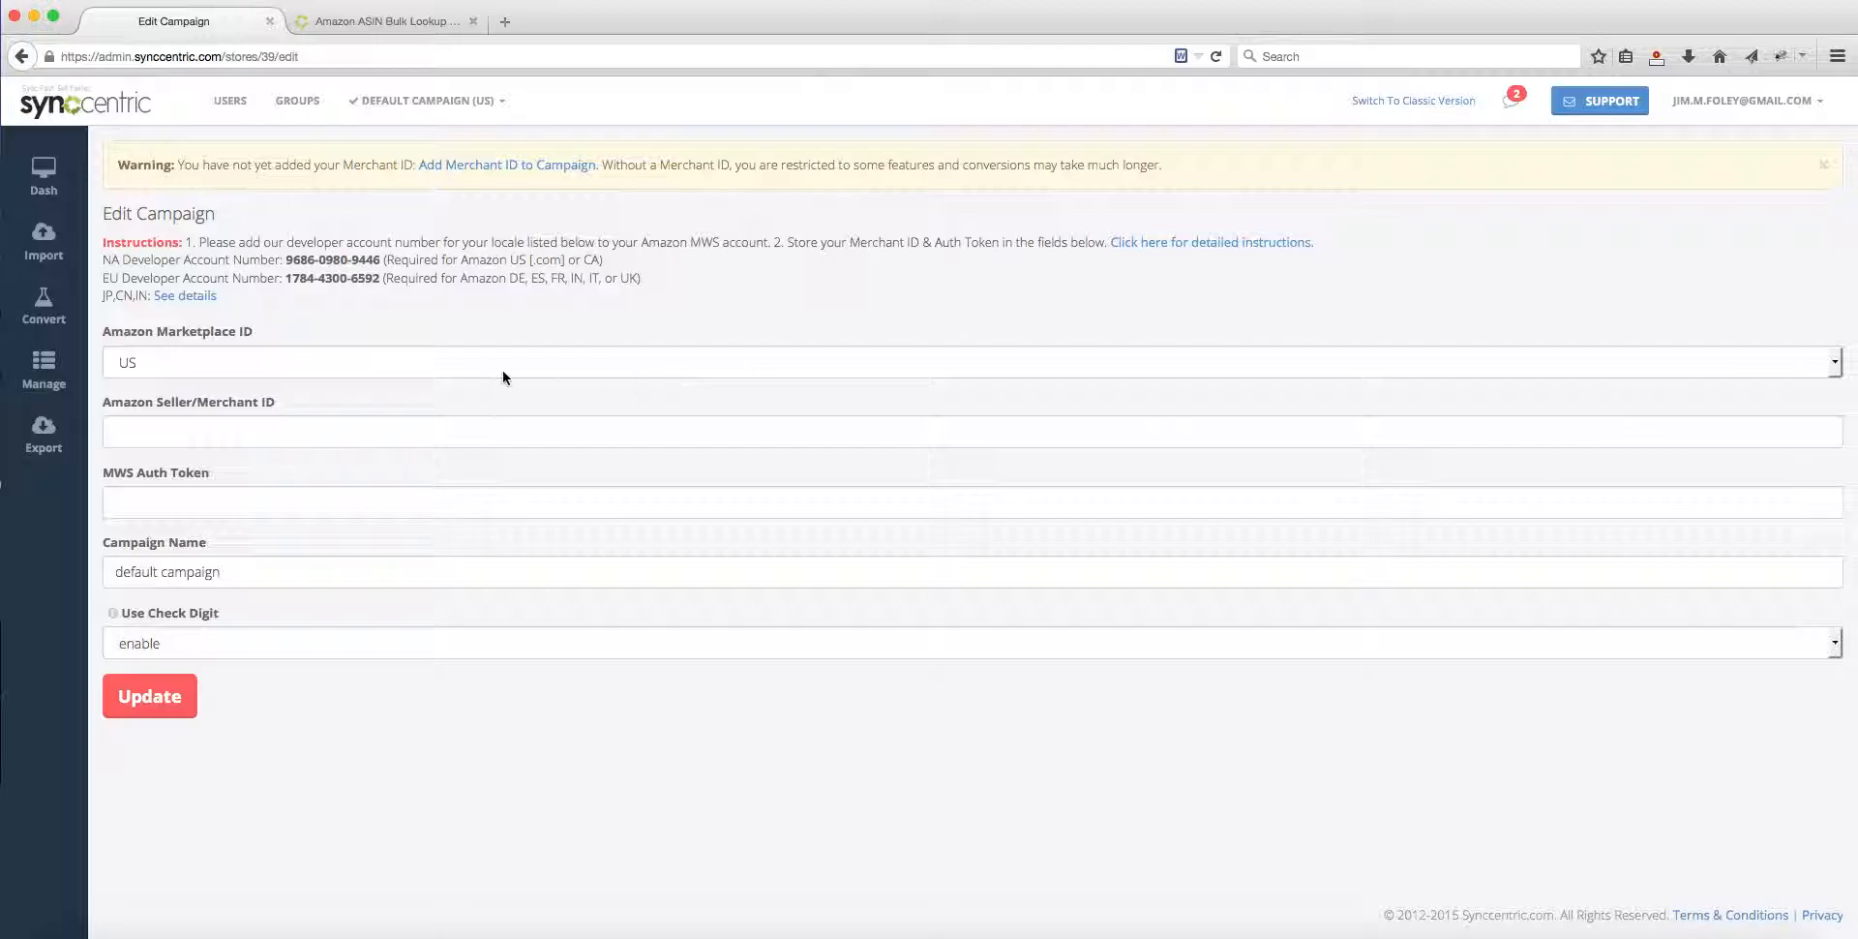
pyautogui.click(219, 359)
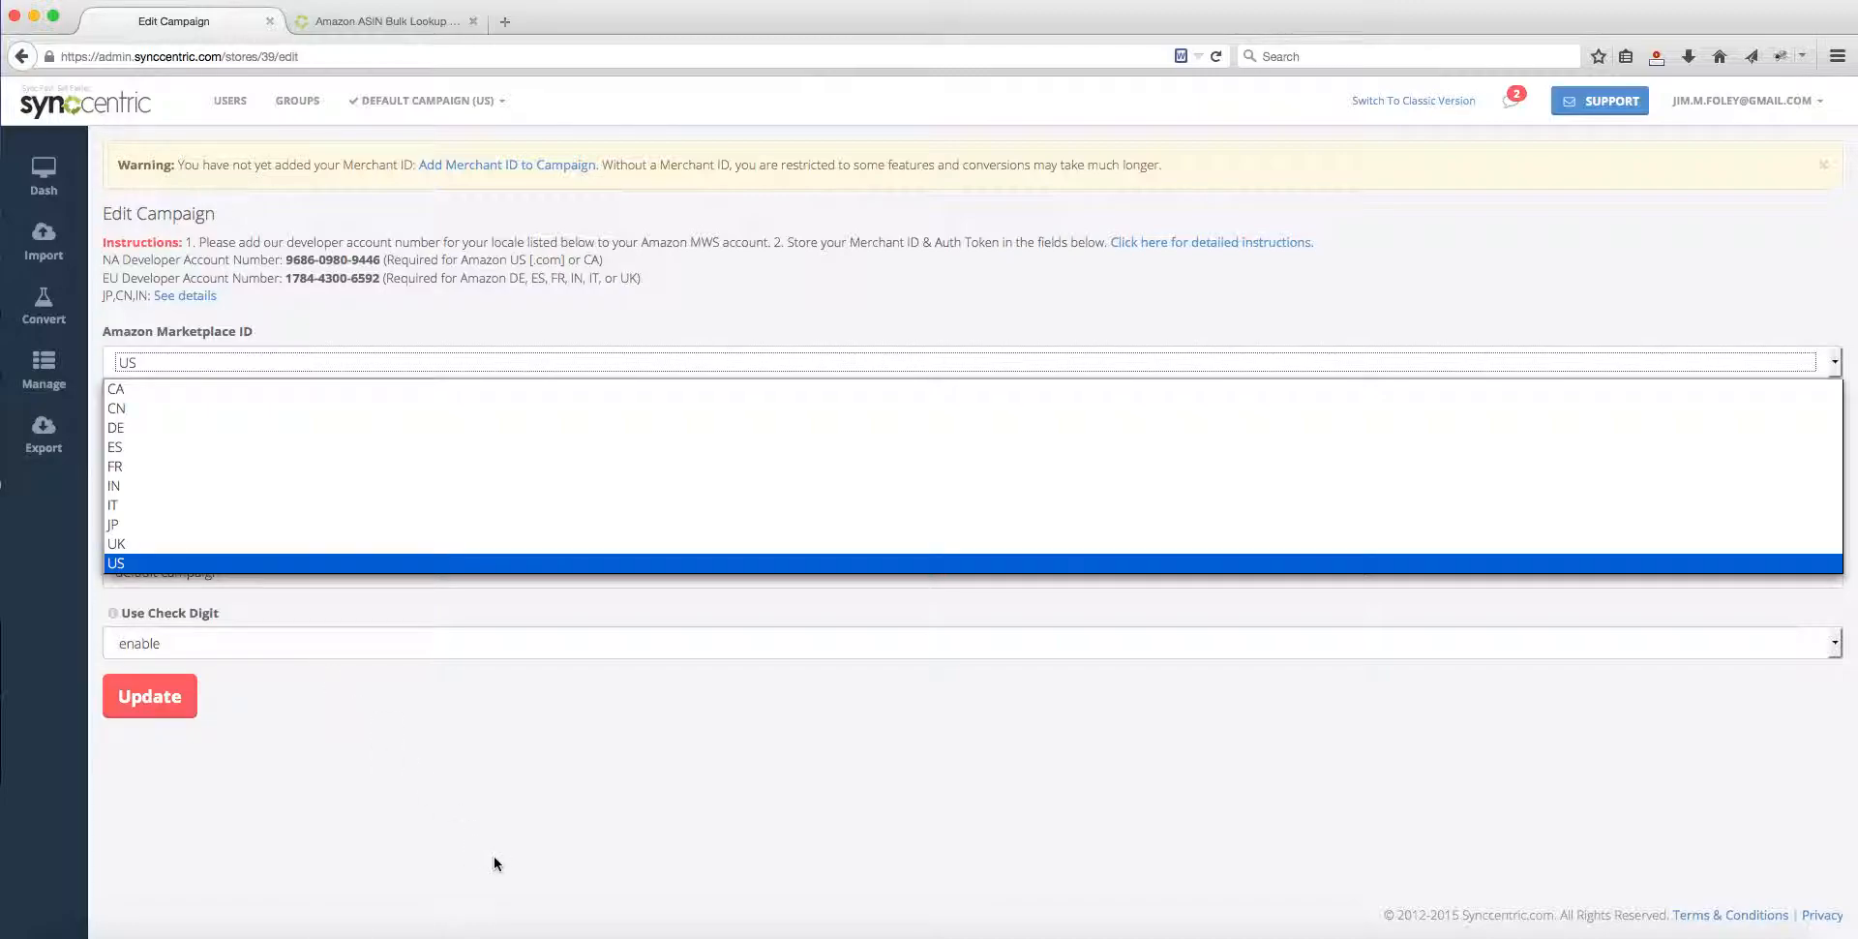
pyautogui.click(134, 563)
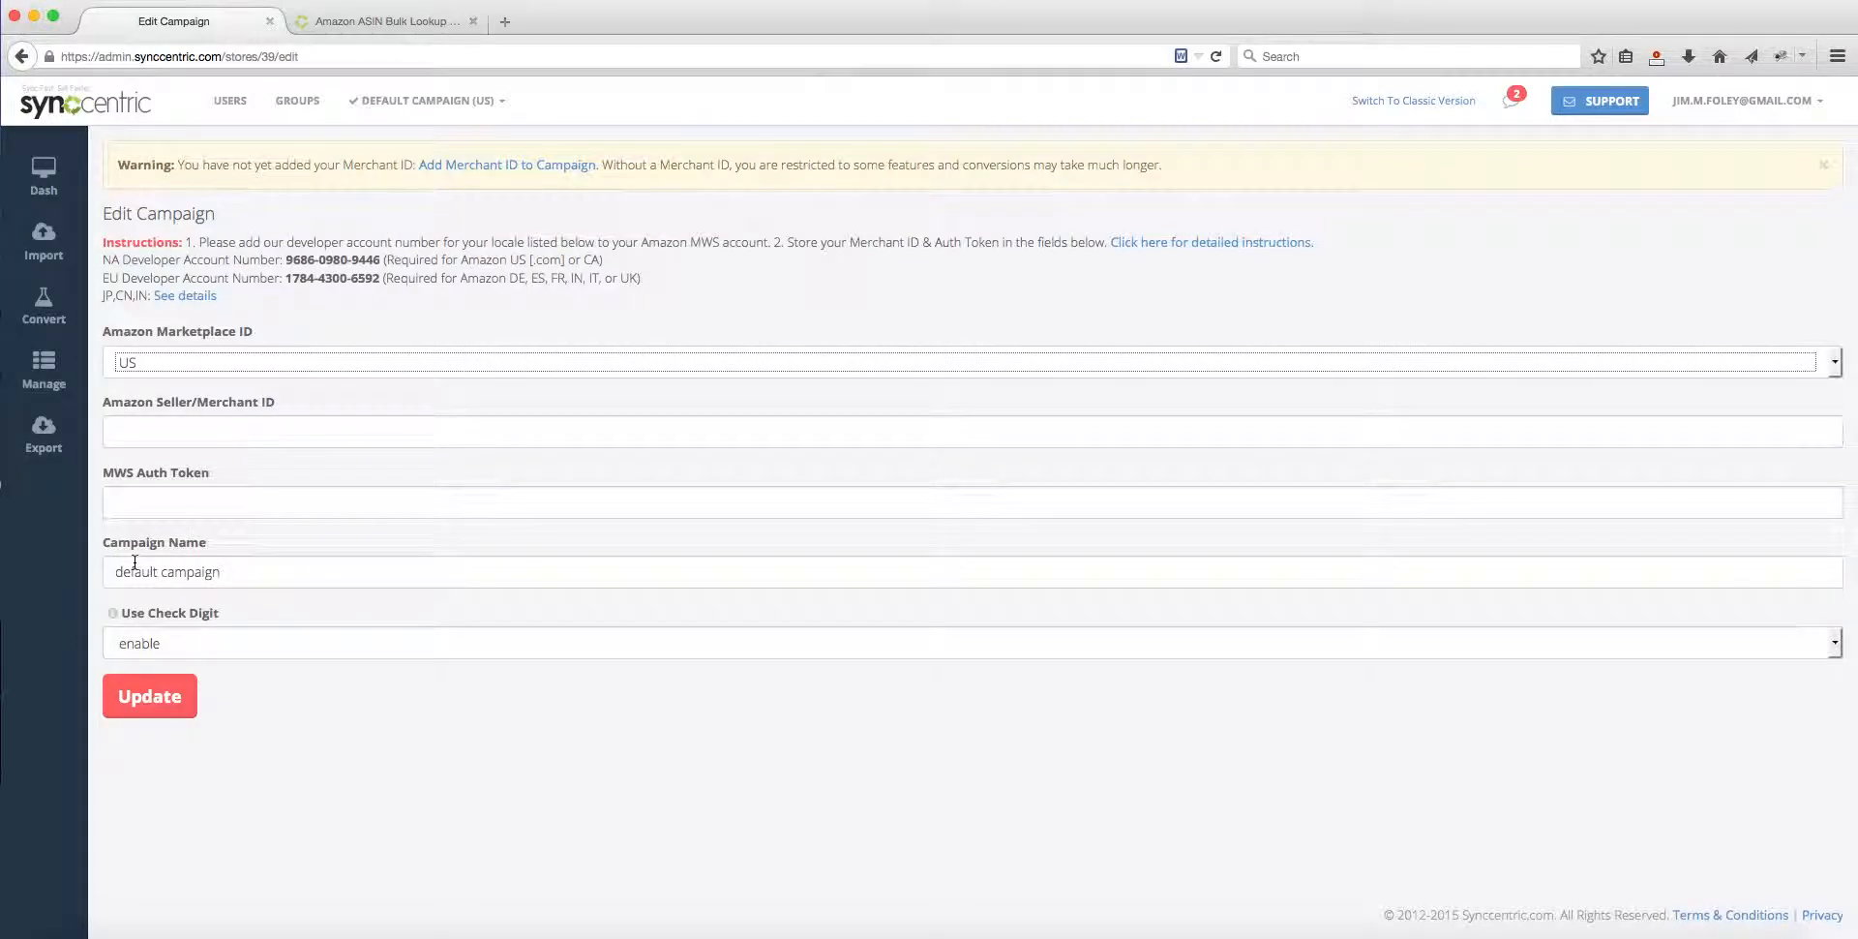
# Step: Examine the merchant ID, MWS auth token and campaign name fields, and read the help on the check digit setting
pyautogui.click(191, 433)
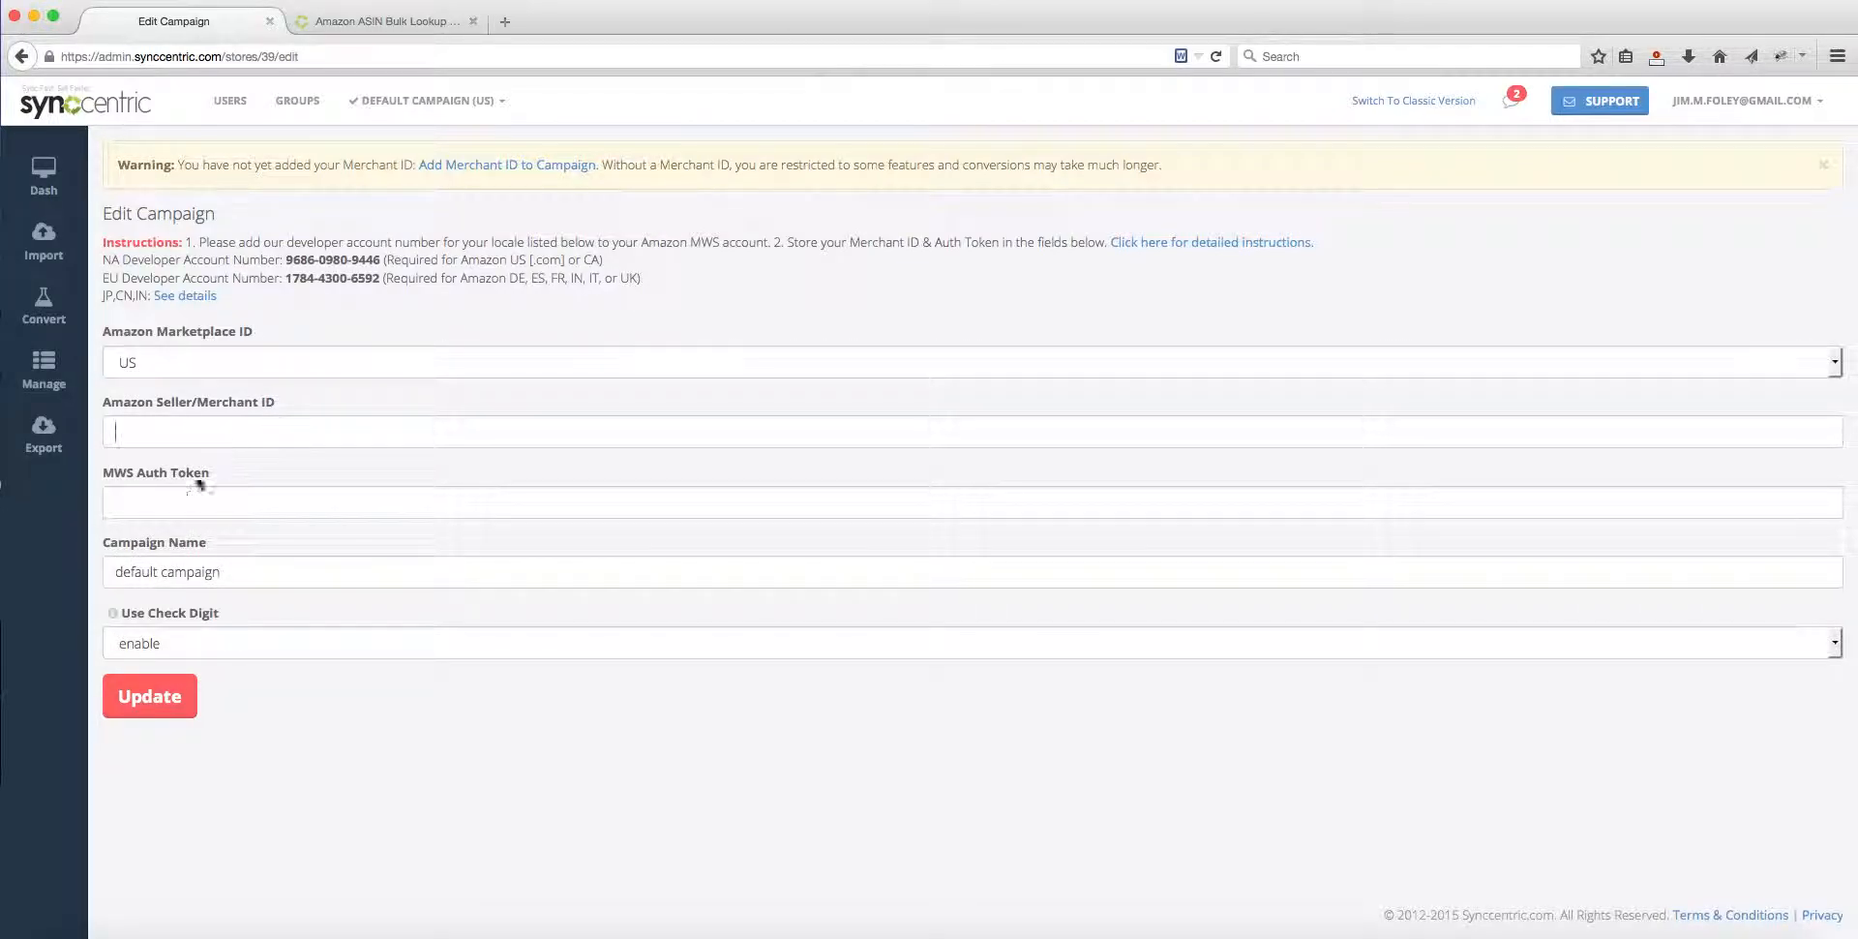
pyautogui.click(140, 508)
pyautogui.click(161, 572)
pyautogui.click(114, 617)
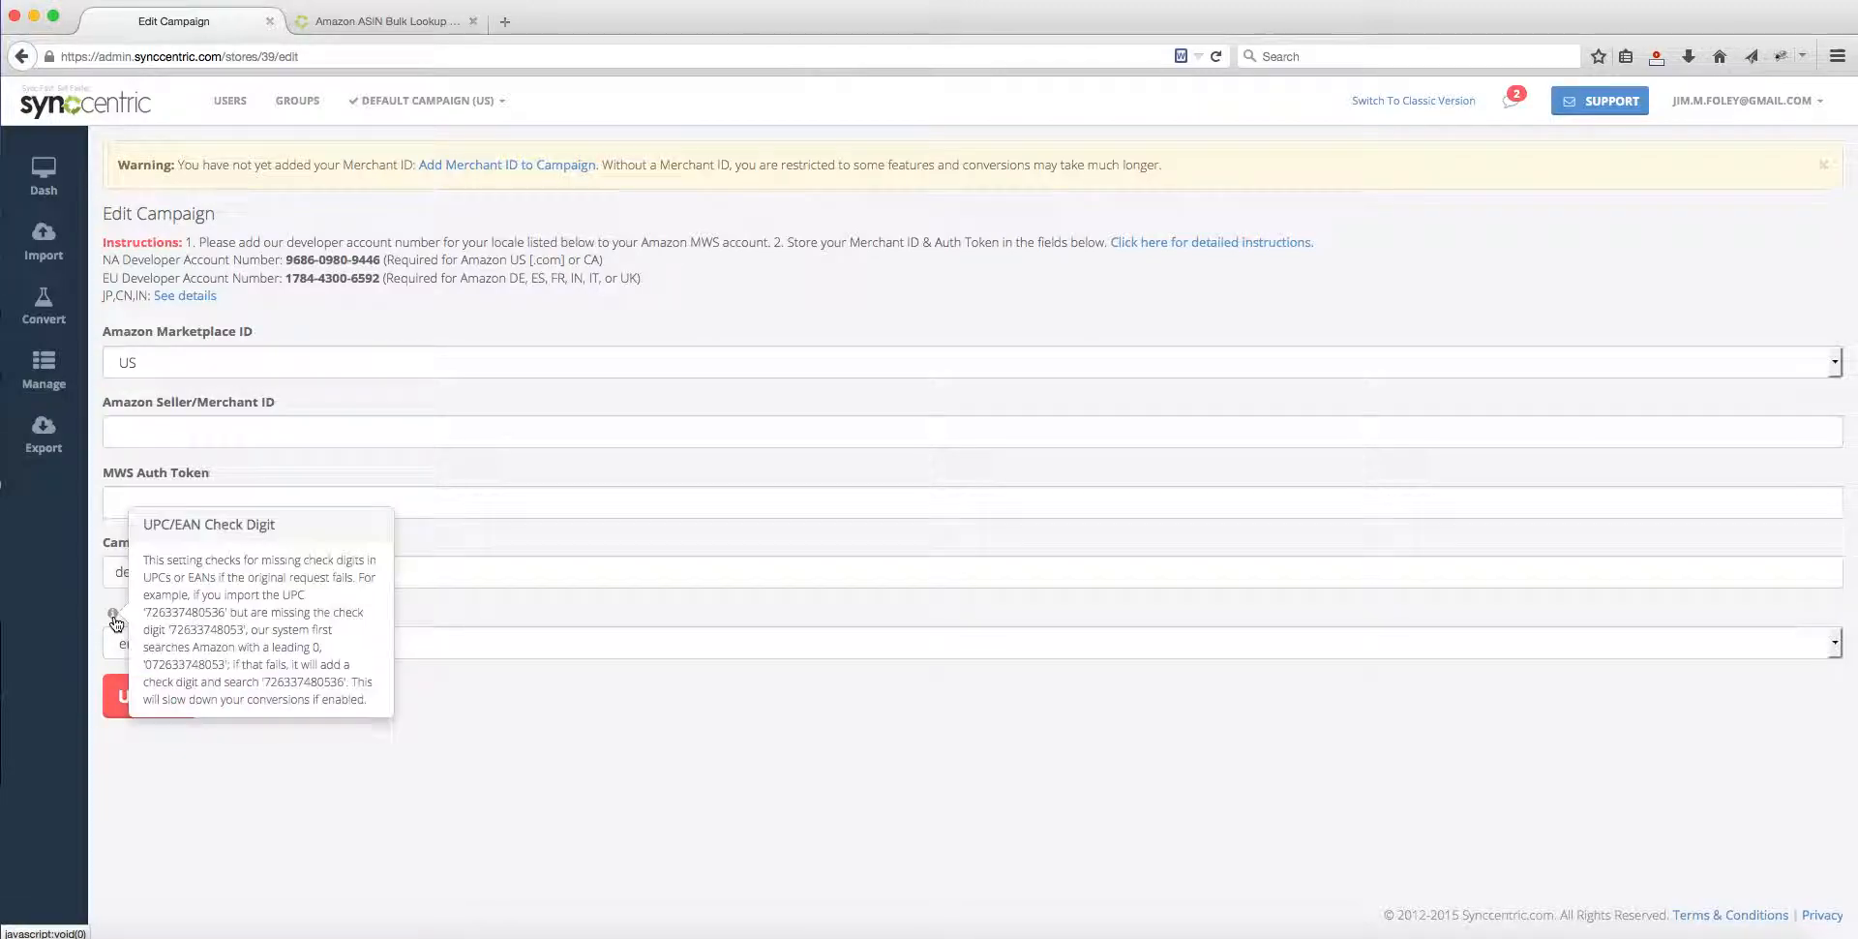
pyautogui.click(418, 740)
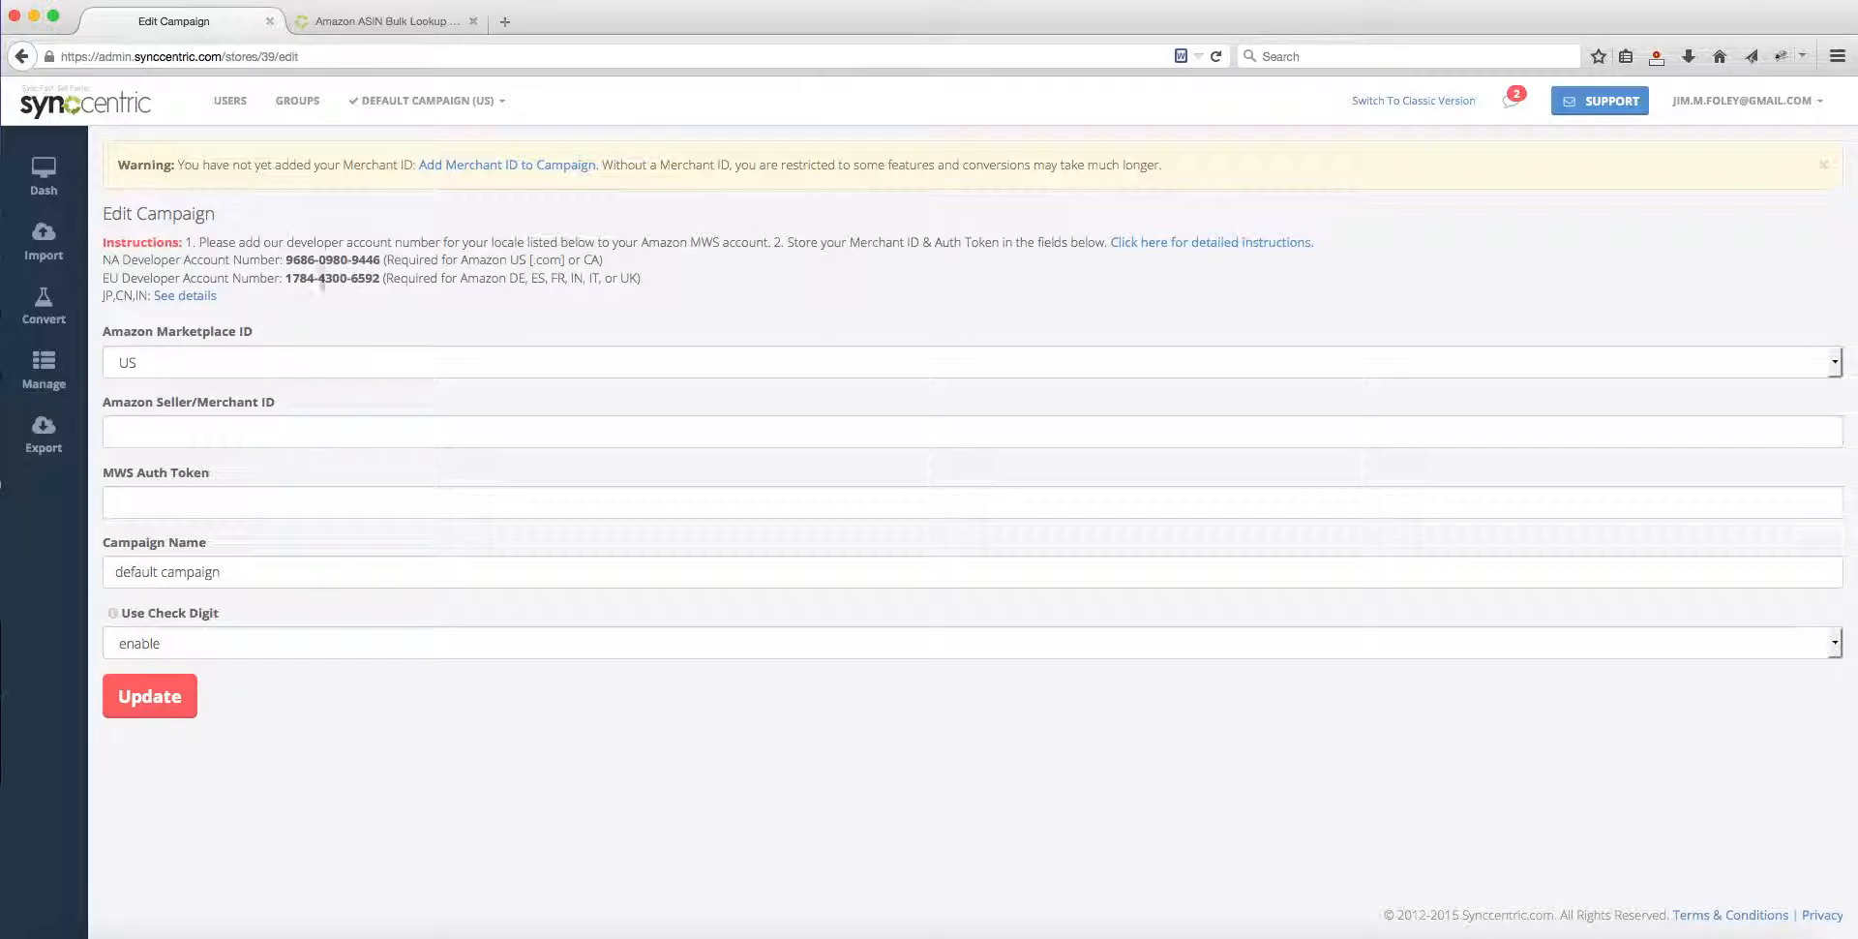
# Step: Read the linked MWS credential instructions for Japan, China and India, and close that page
pyautogui.click(181, 298)
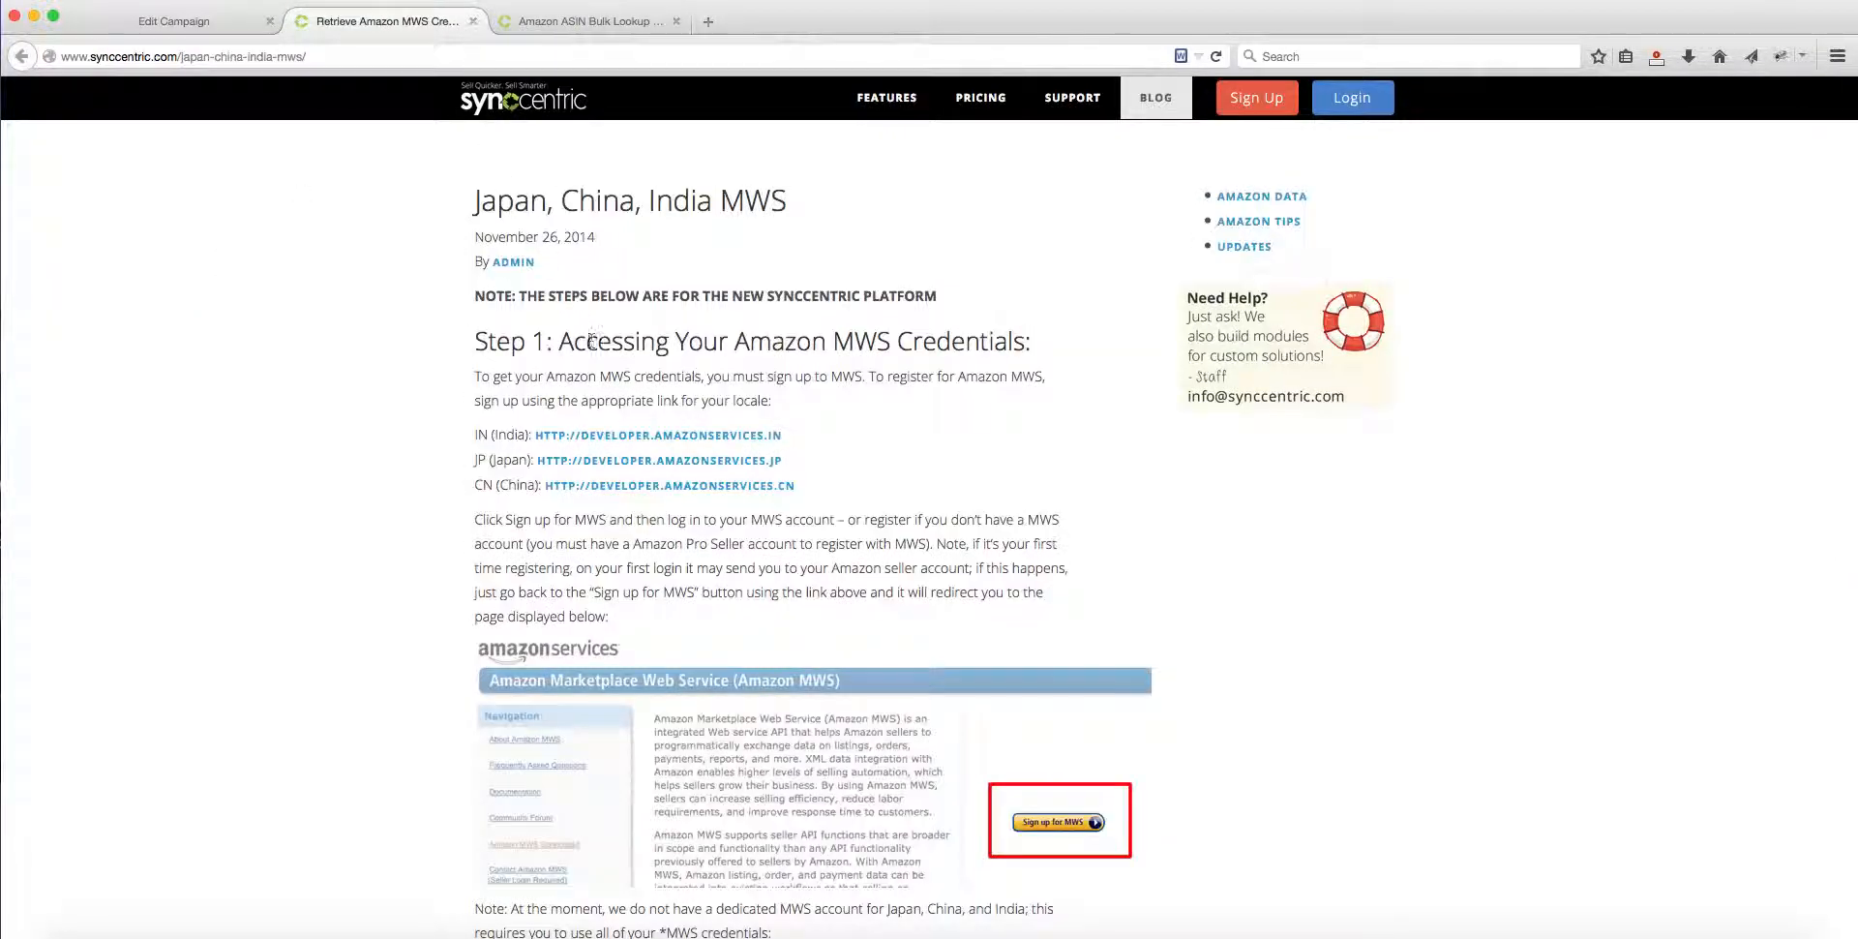
pyautogui.scroll(-10, 405, 454)
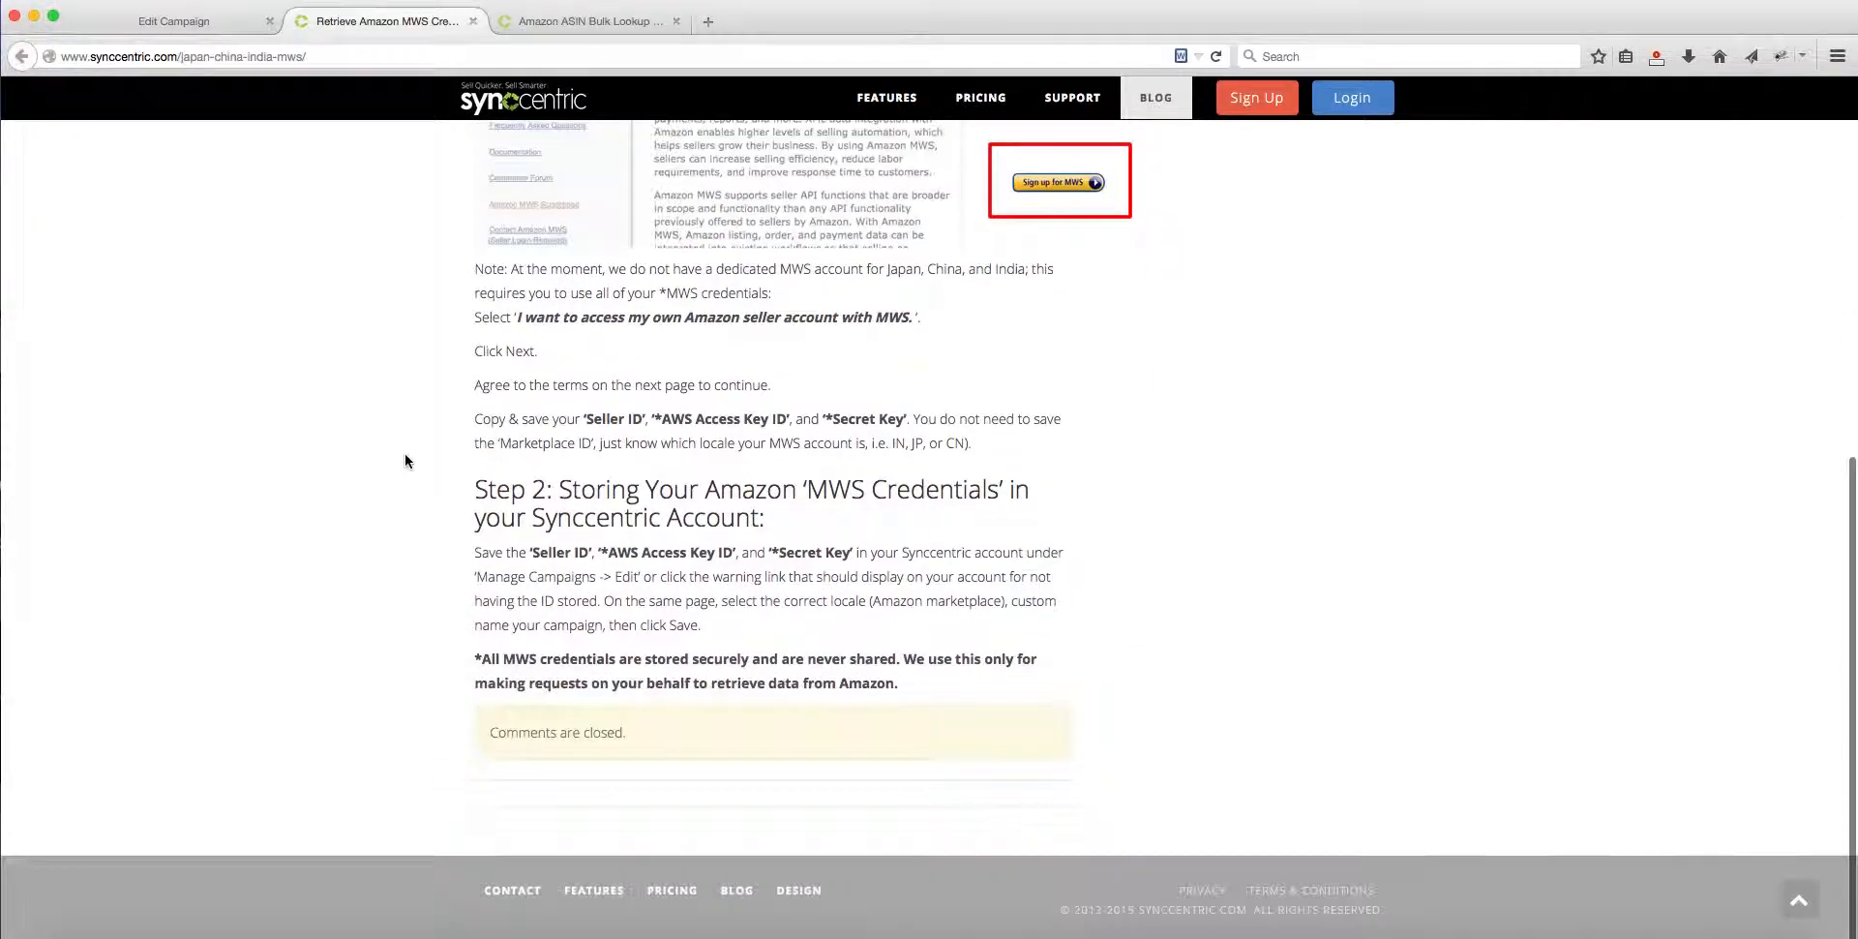
pyautogui.scroll(10, 405, 460)
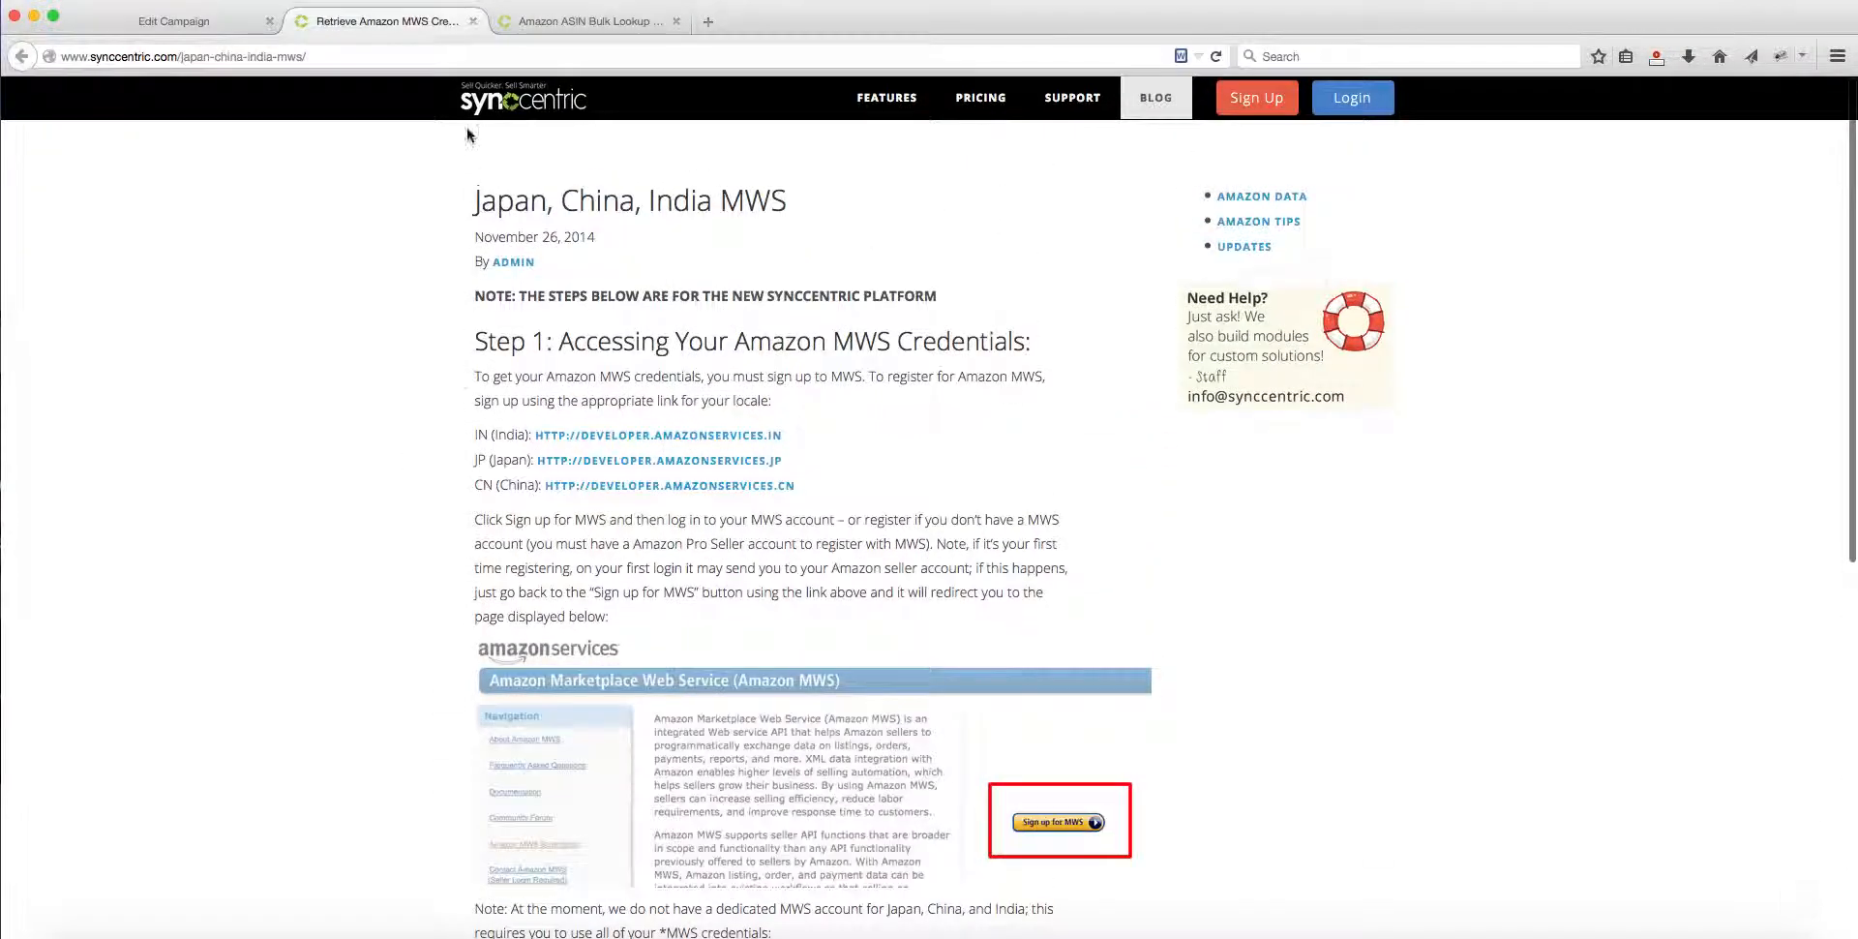
pyautogui.click(473, 21)
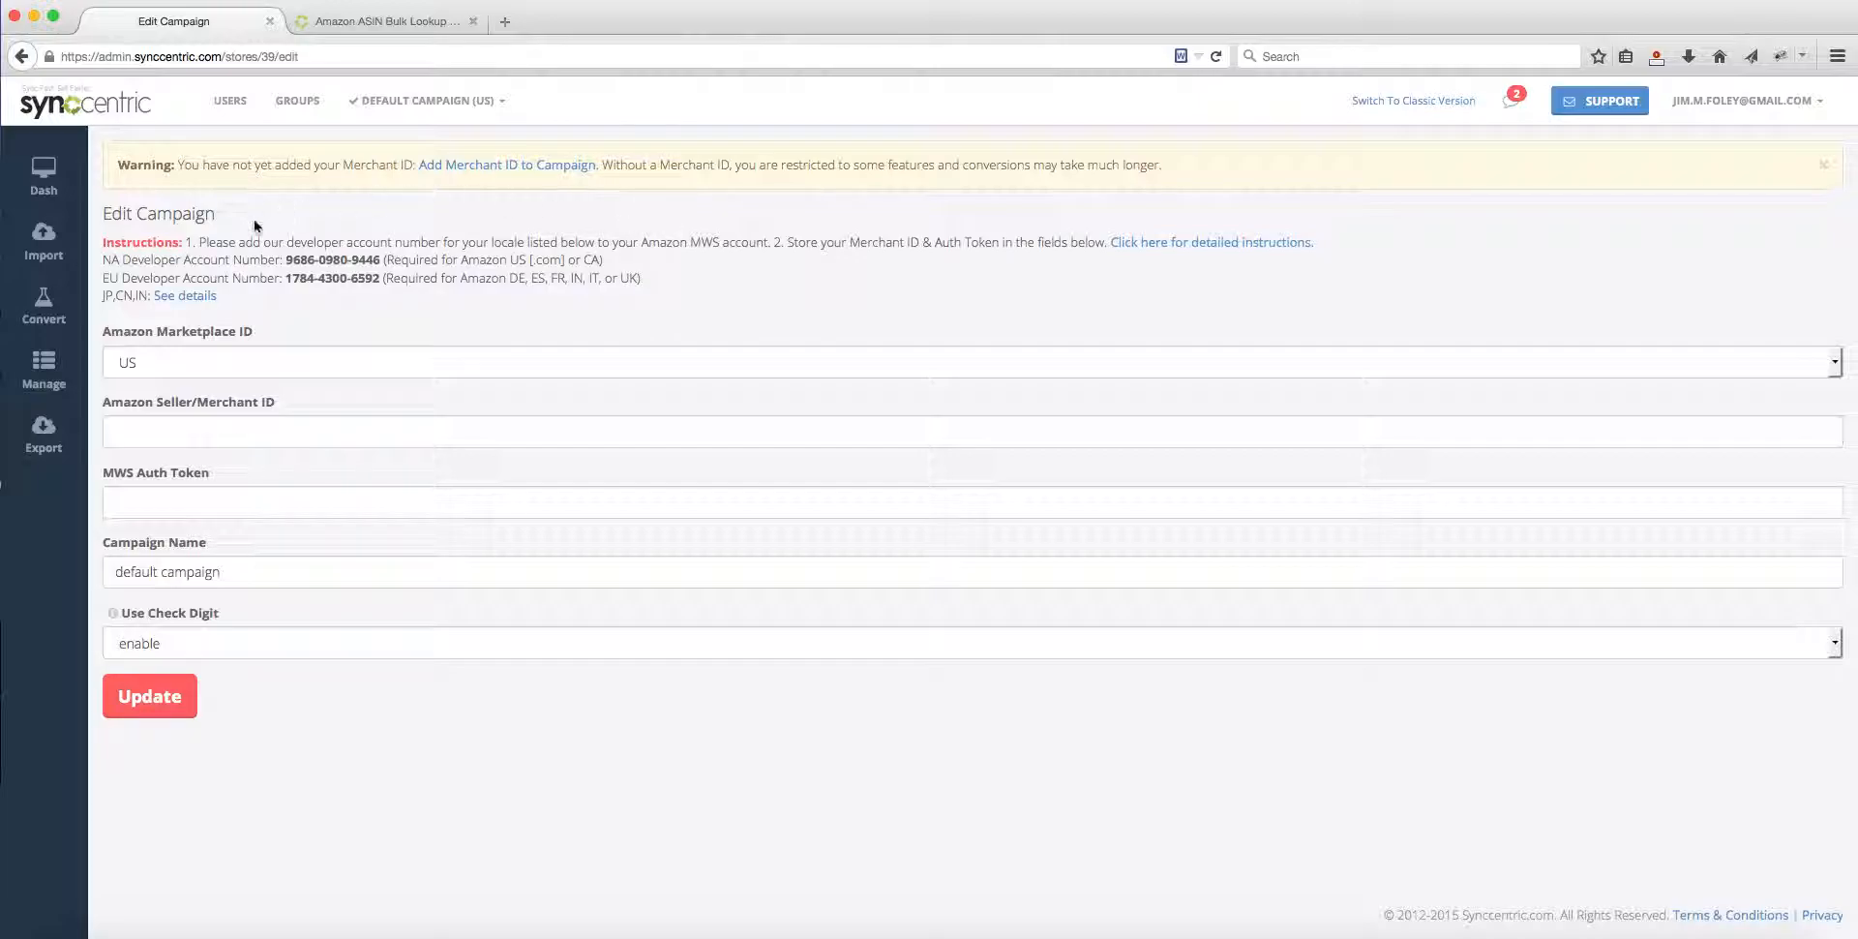
# Step: Go to the data file import page and choose import-upc.csv from the Desktop as the file
pyautogui.click(44, 244)
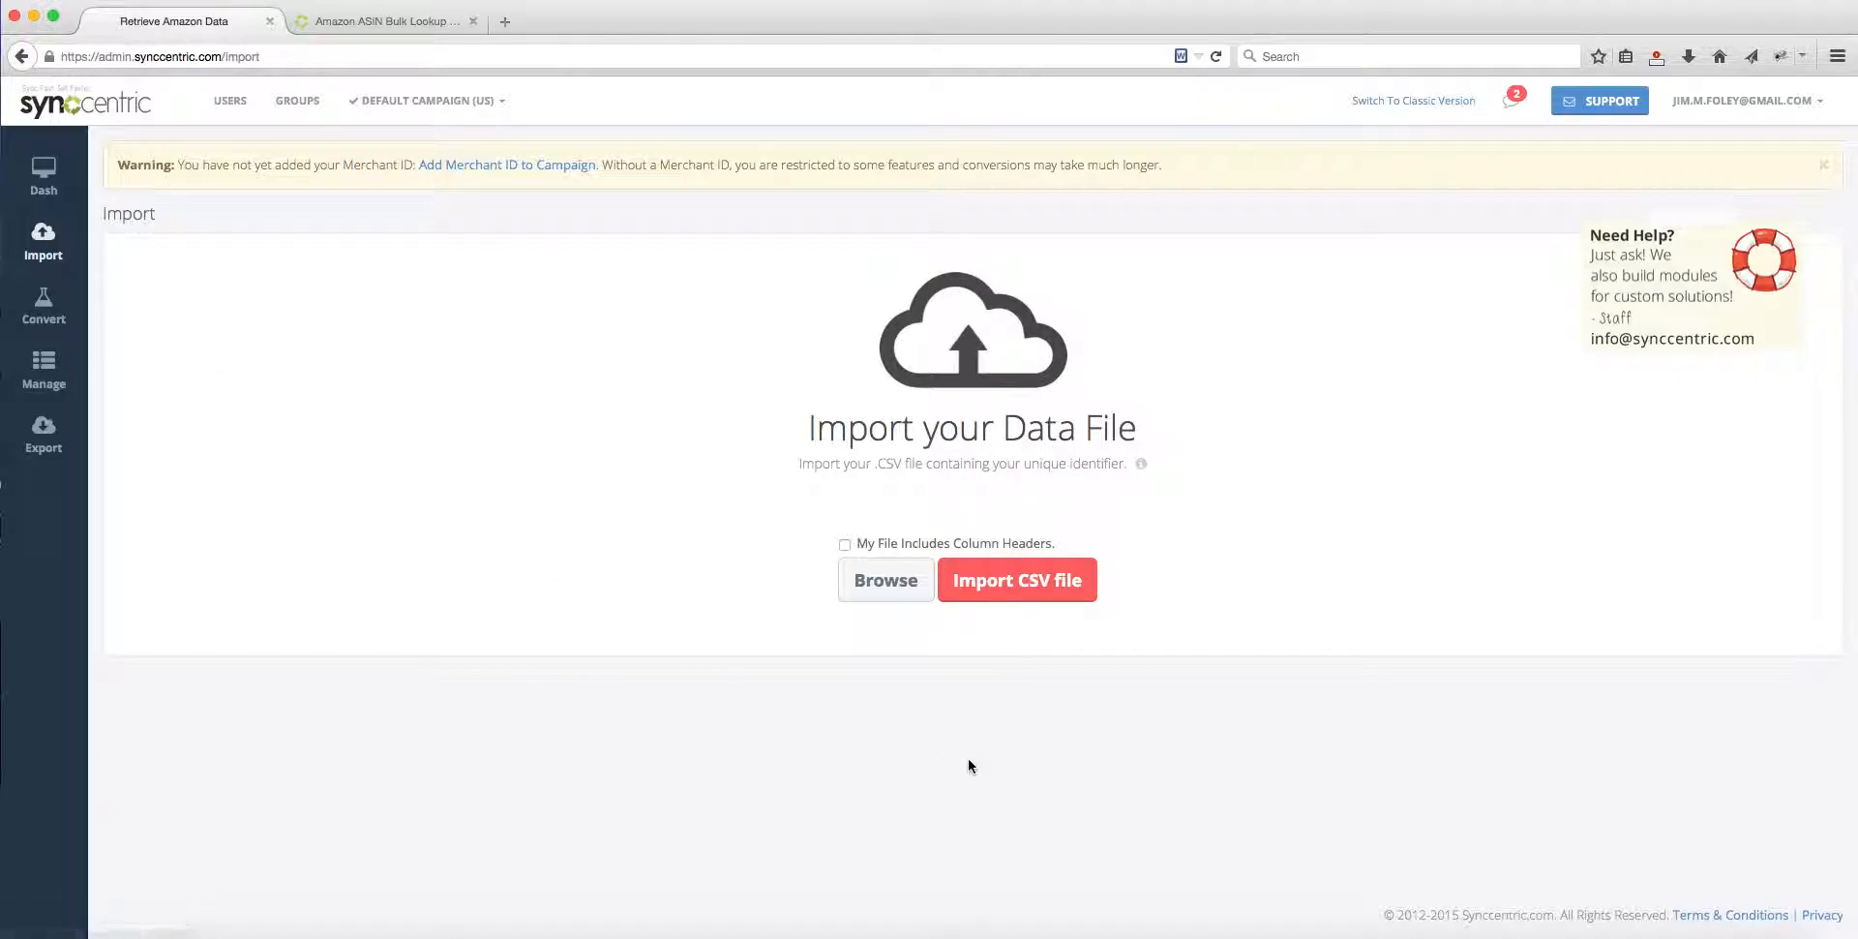
pyautogui.click(875, 582)
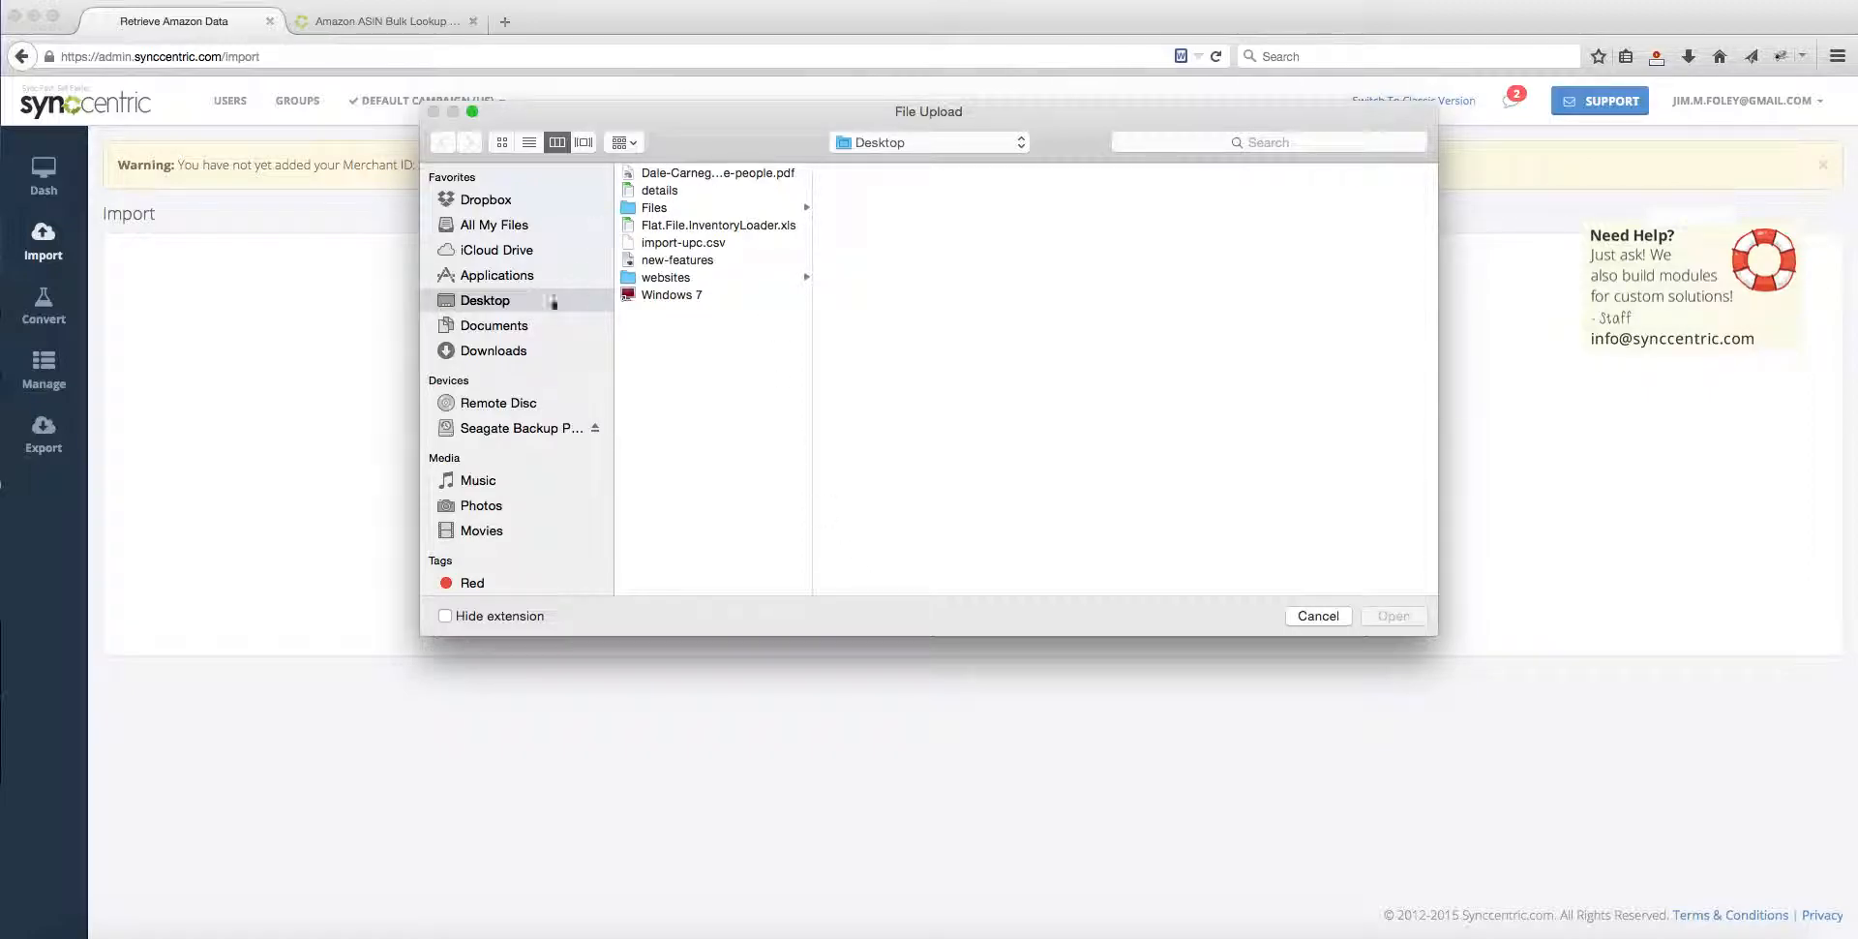
pyautogui.click(706, 242)
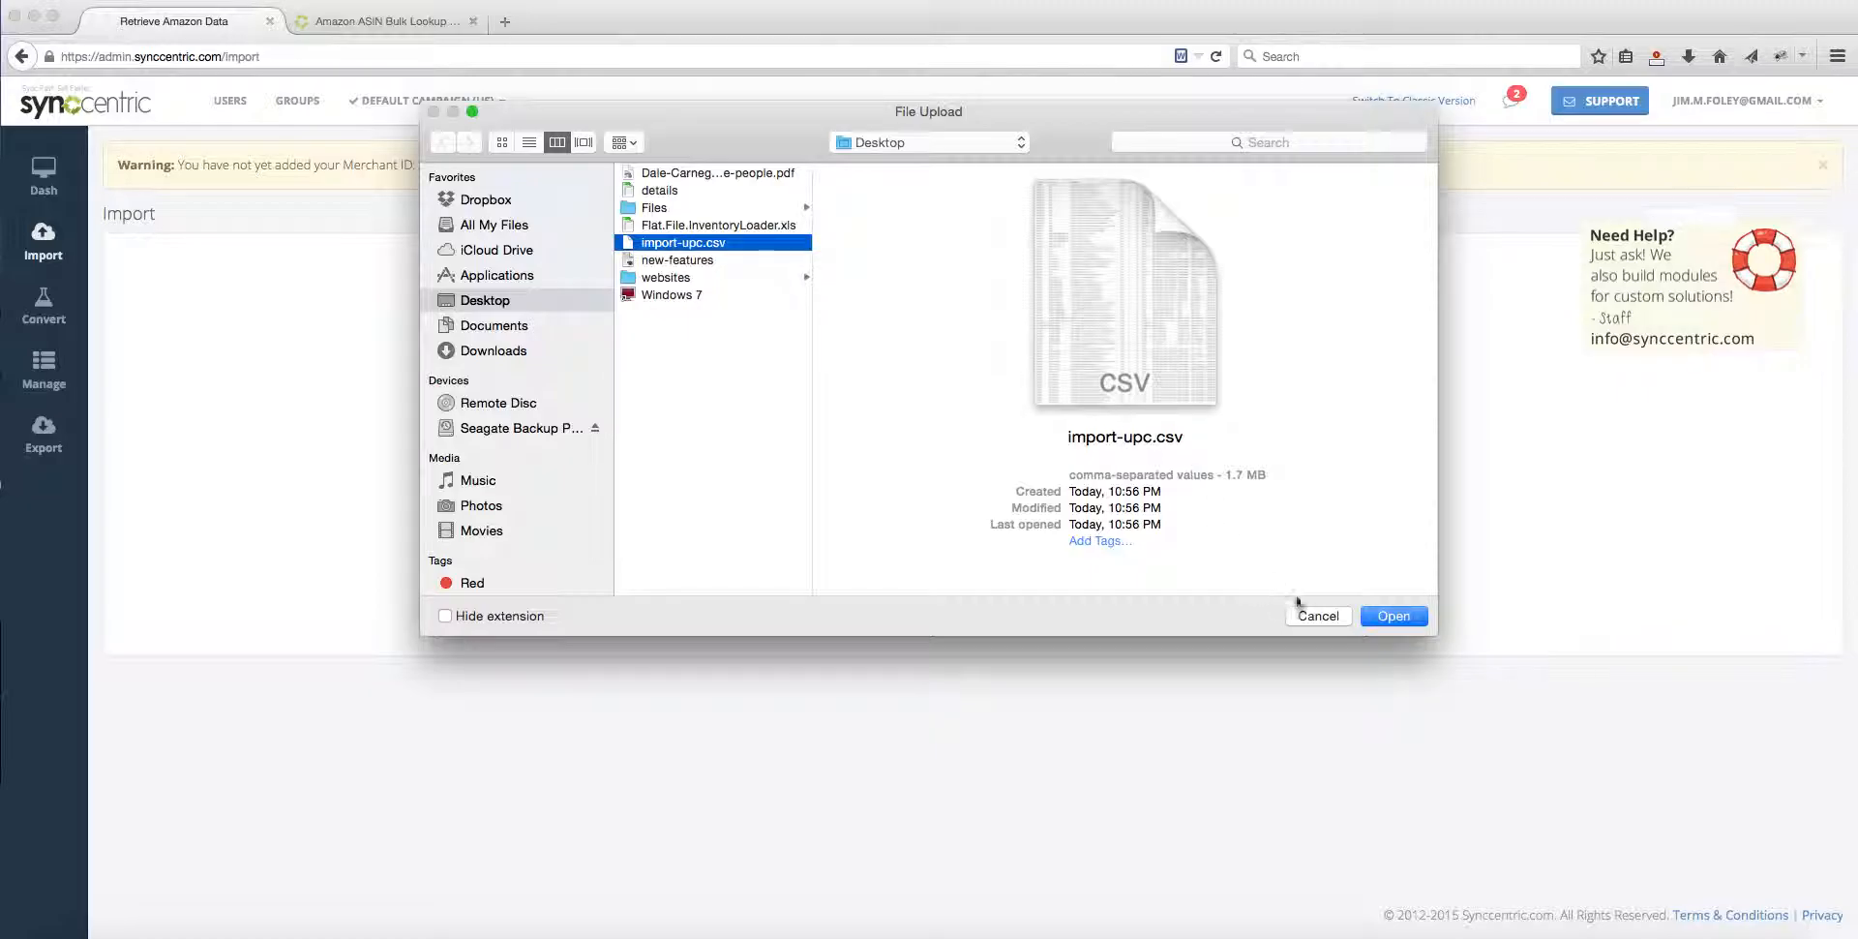
pyautogui.click(1394, 615)
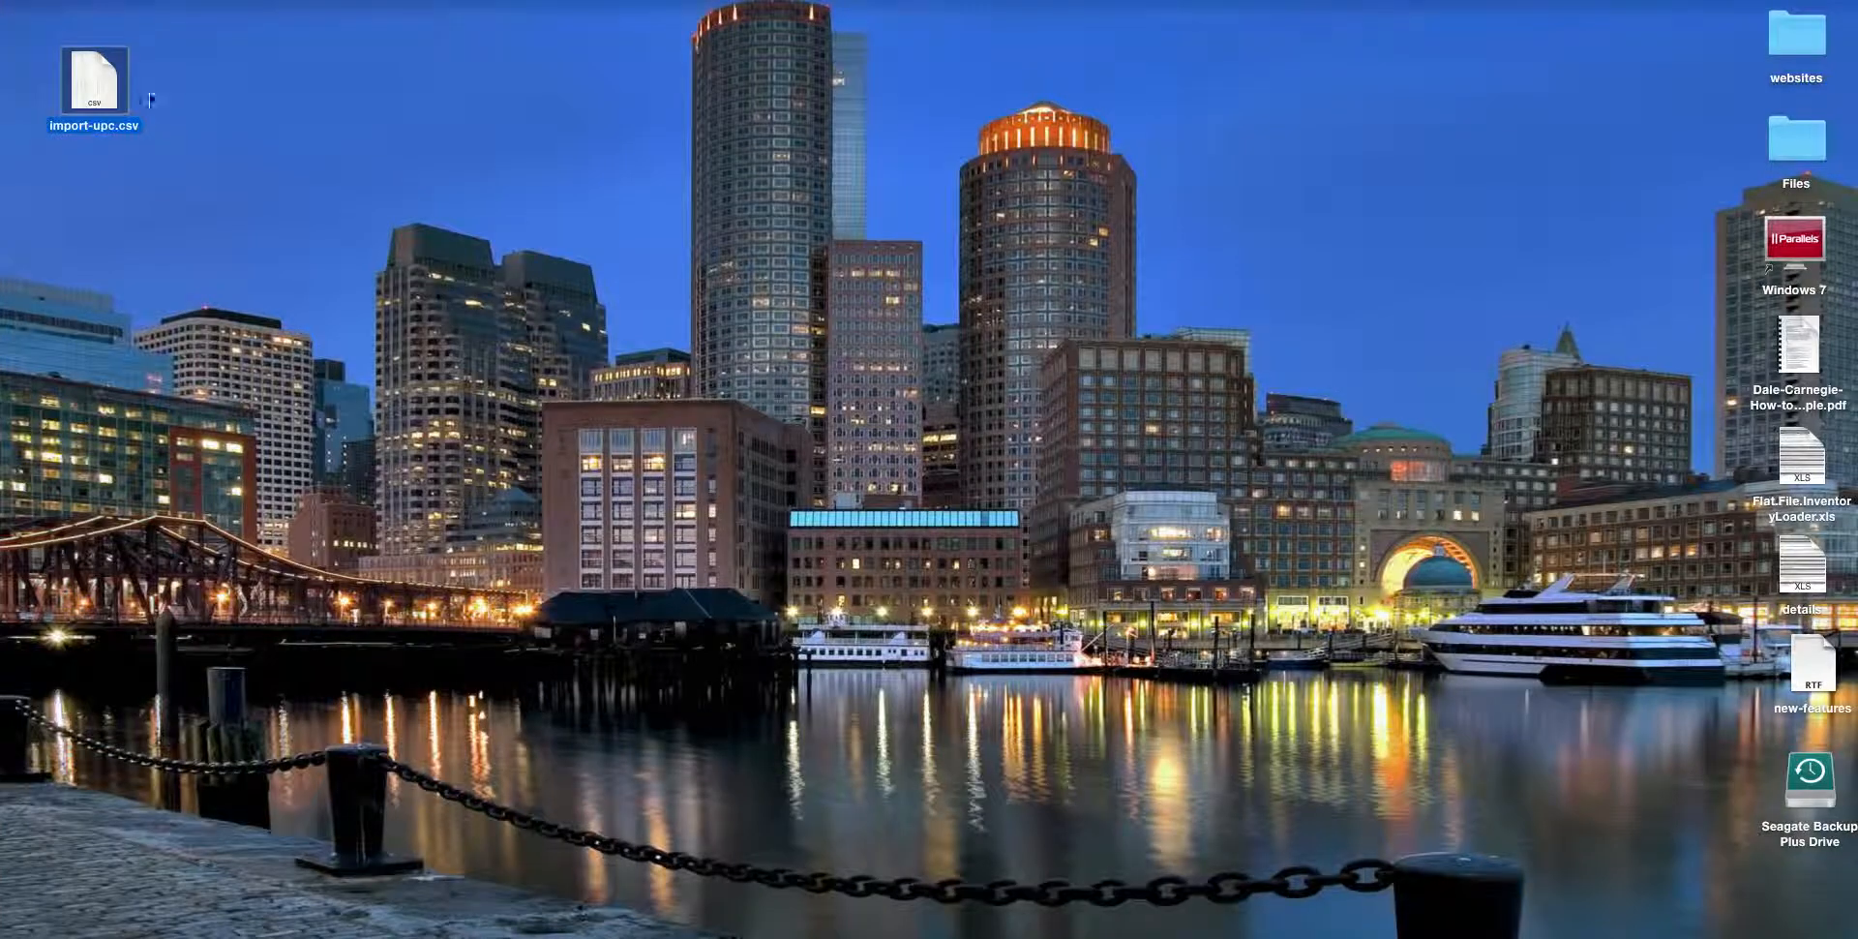
# Step: Switch to Excel to check the header row of import-upc.csv, and close the spreadsheet
pyautogui.doubleClick(111, 80)
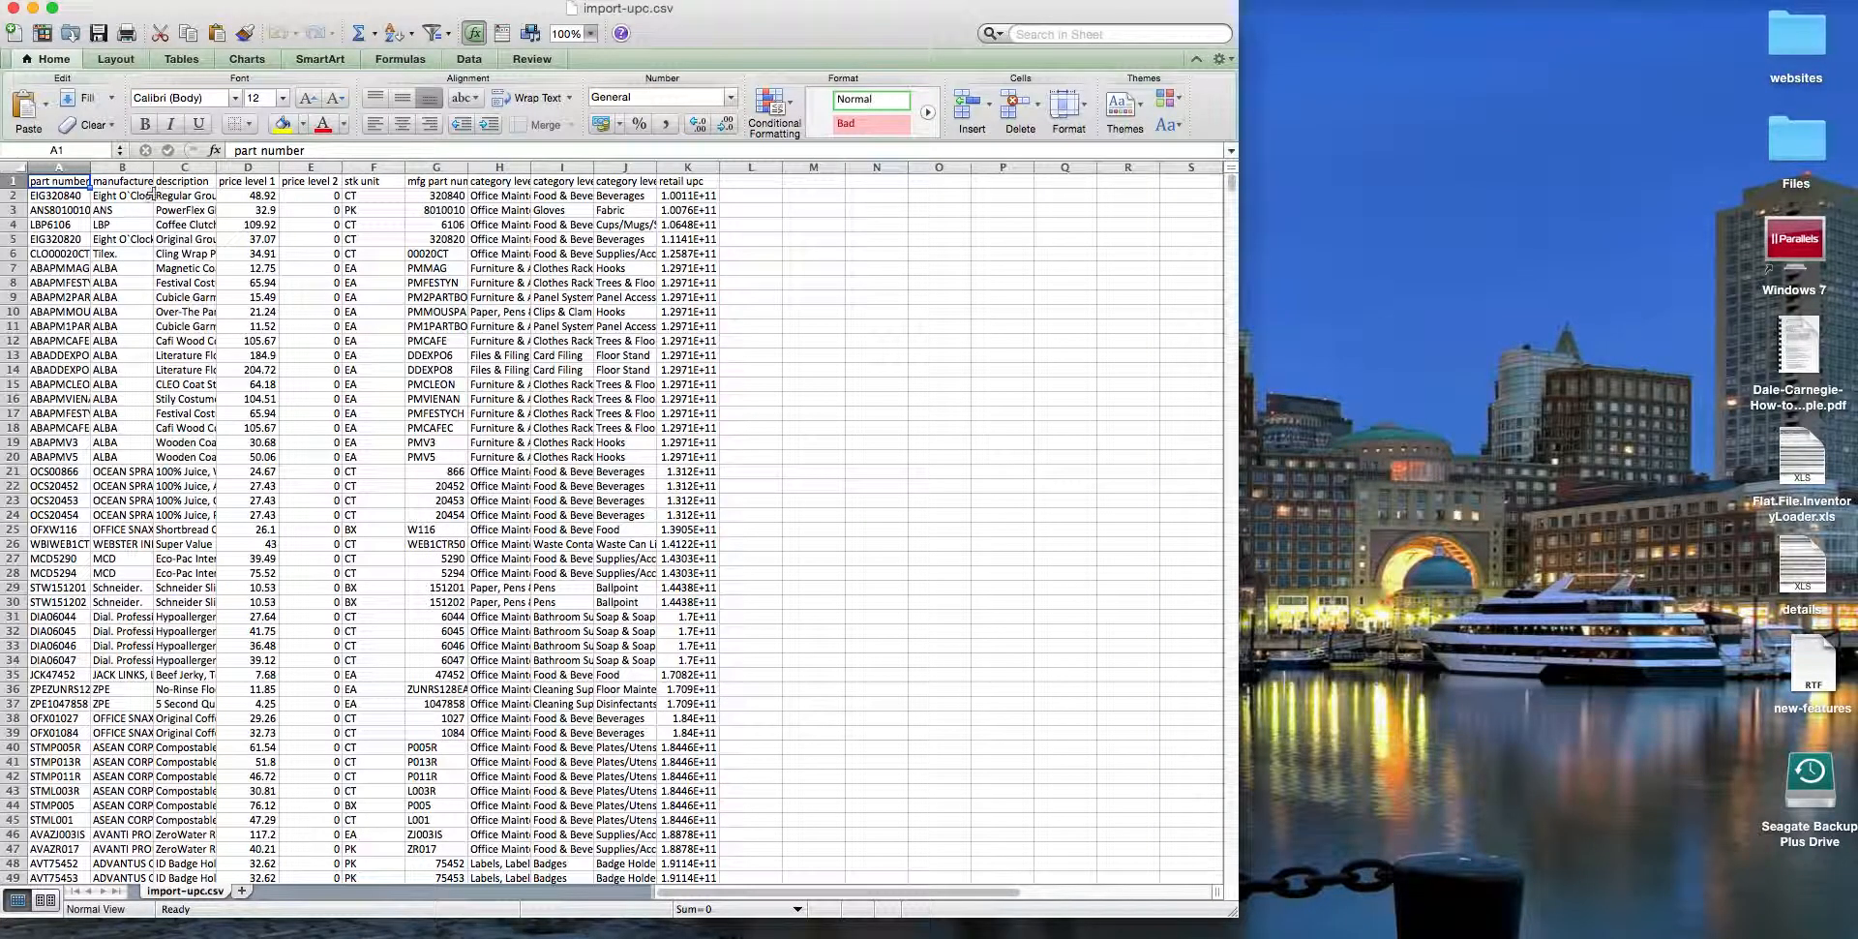
pyautogui.click(11, 180)
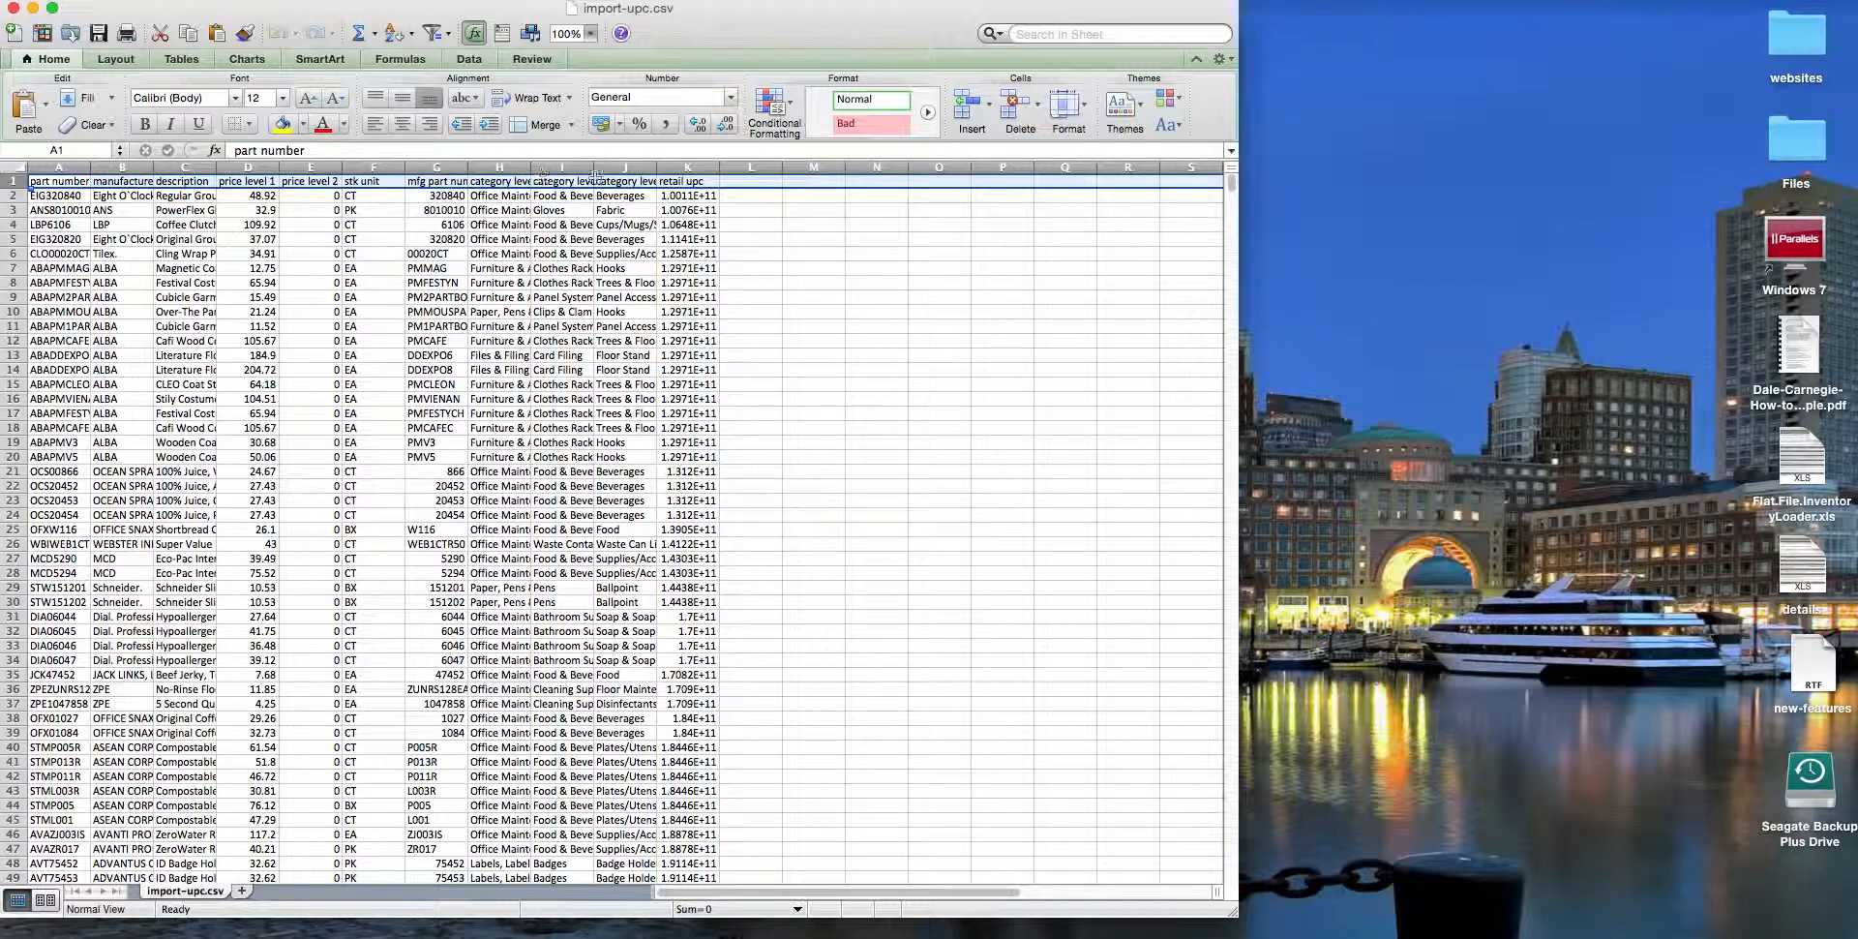
pyautogui.click(14, 8)
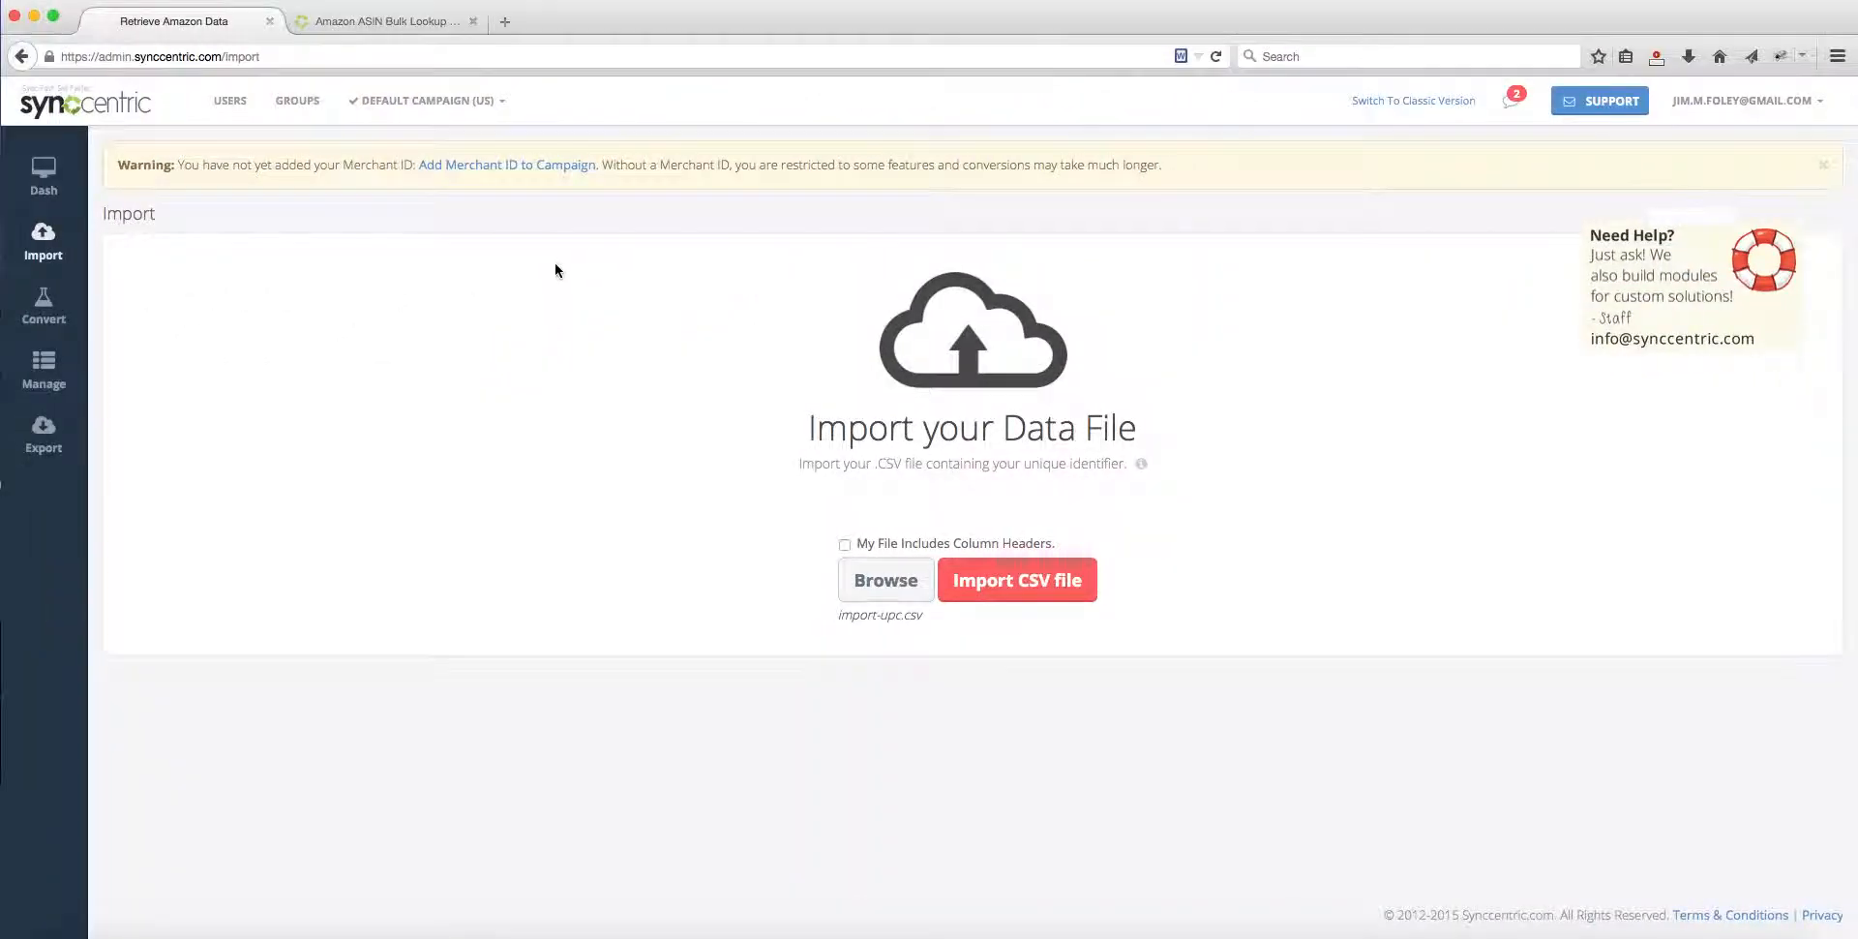
# Step: Select import-upc.csv from the Desktop again and import it with the option that the file includes column headers
pyautogui.click(902, 579)
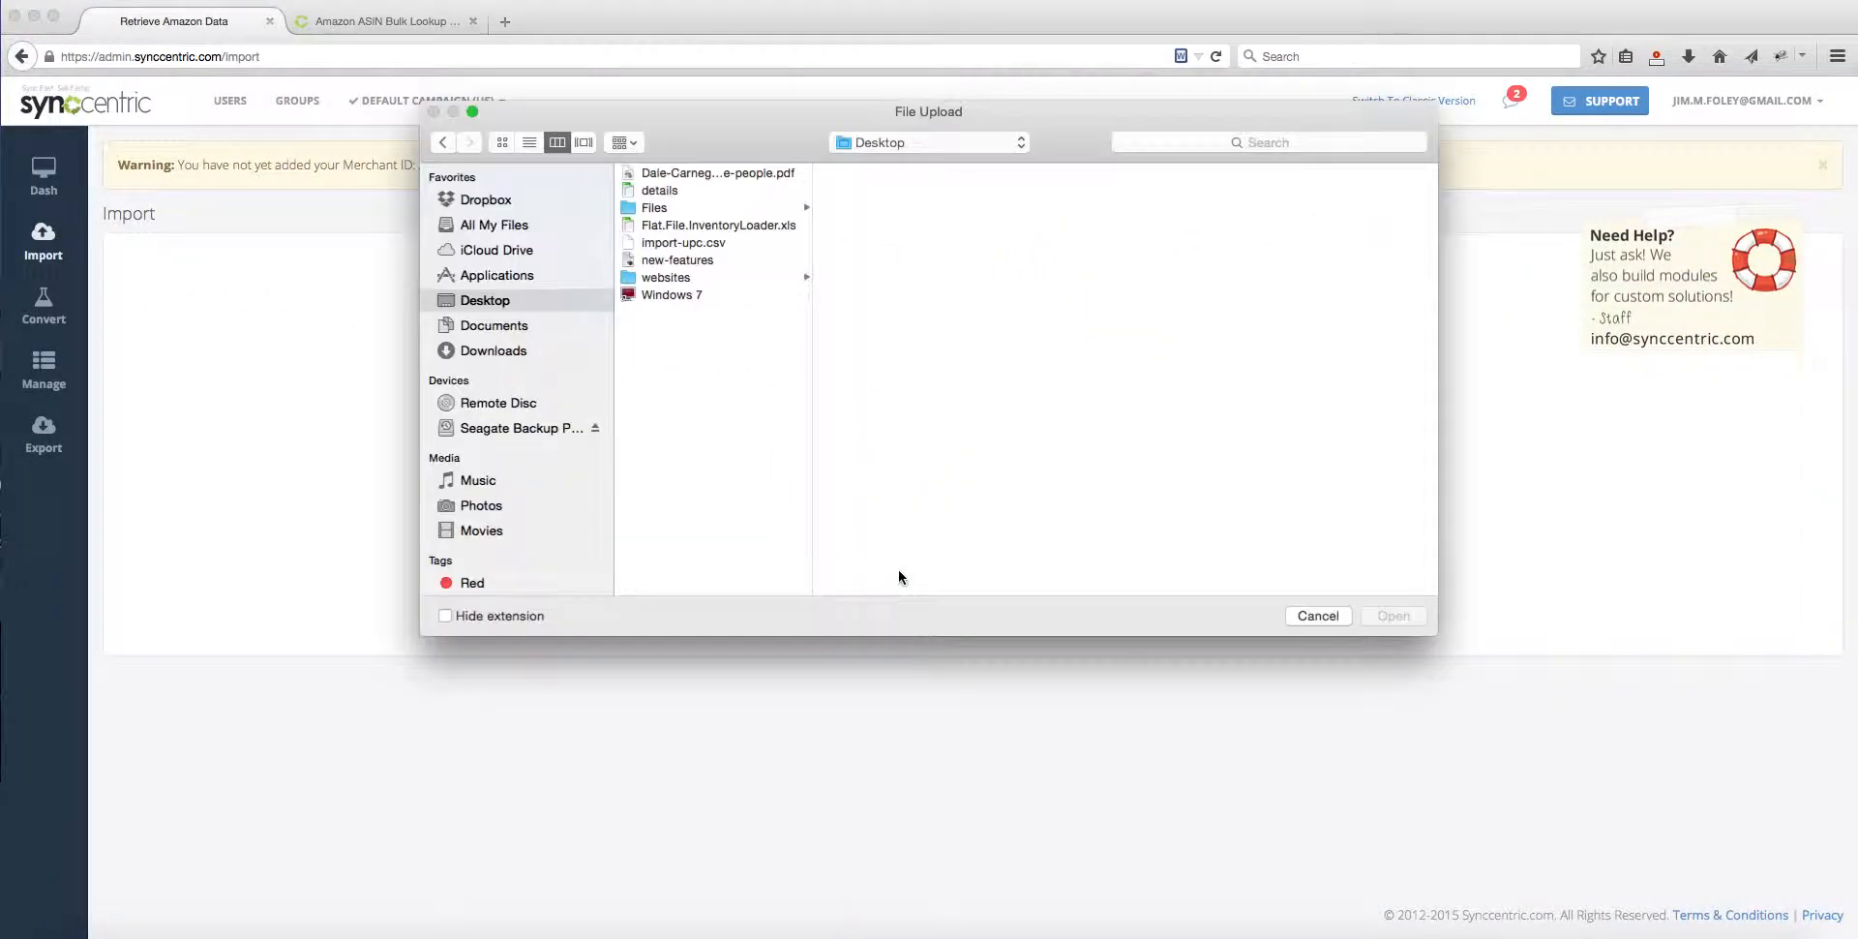
pyautogui.click(708, 242)
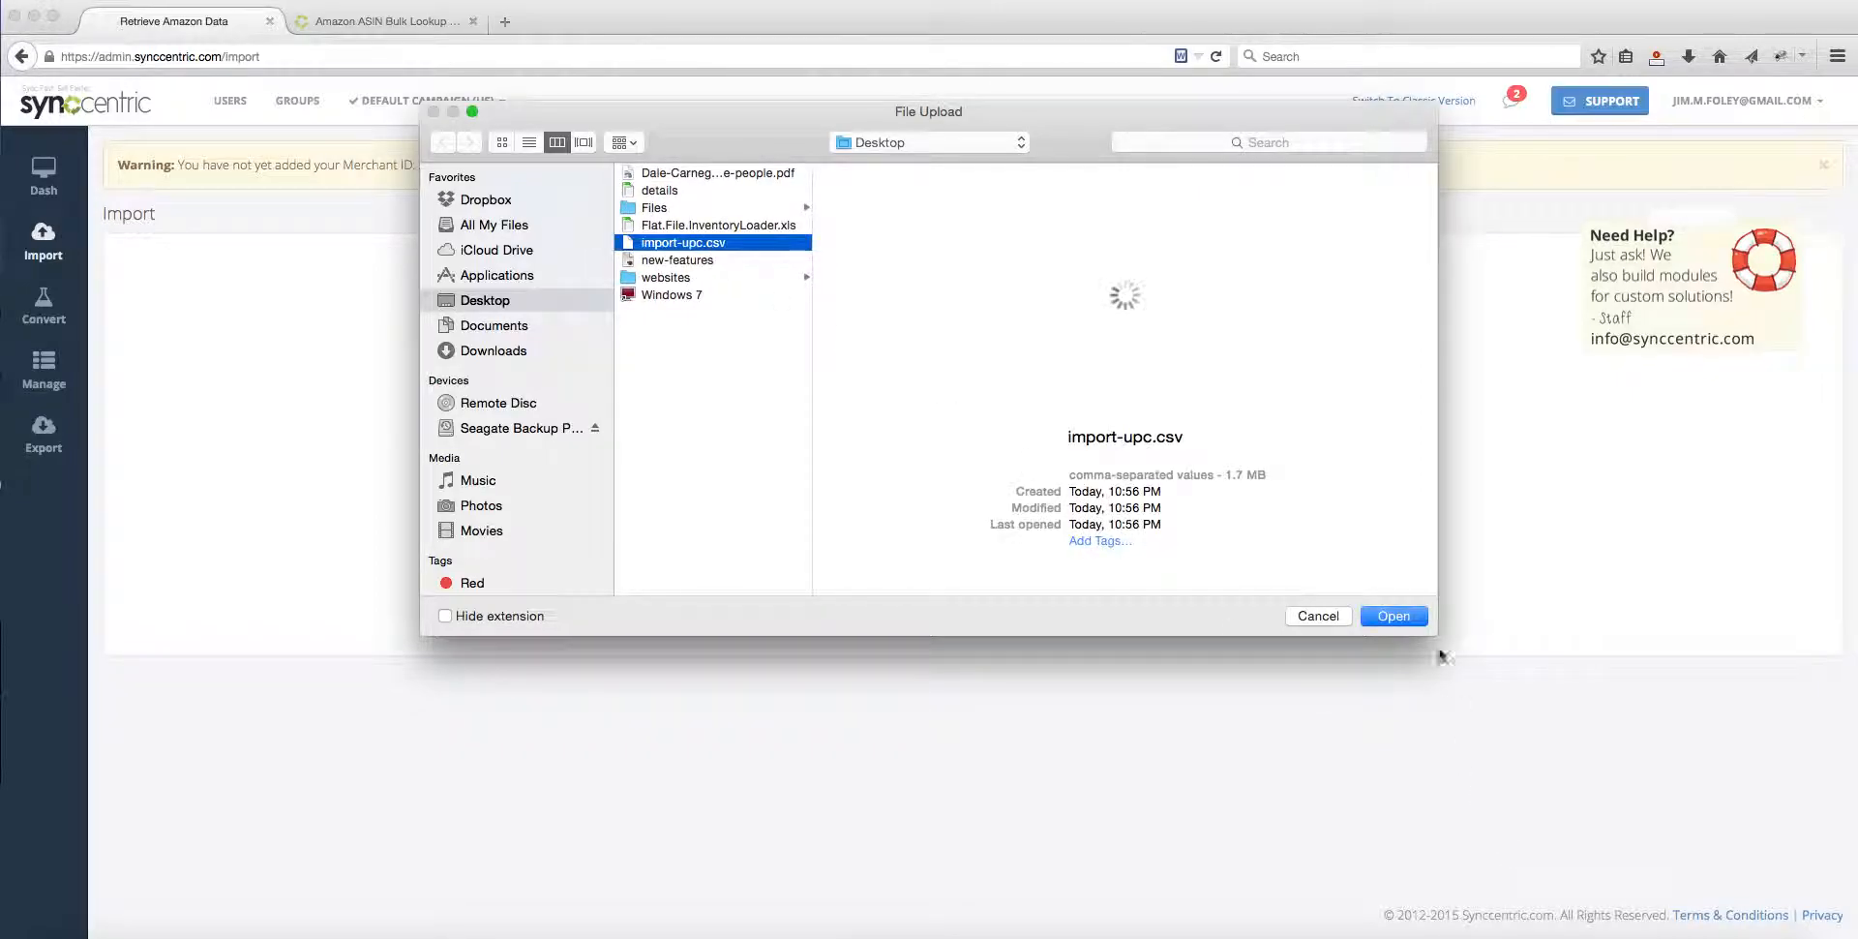
pyautogui.click(1394, 617)
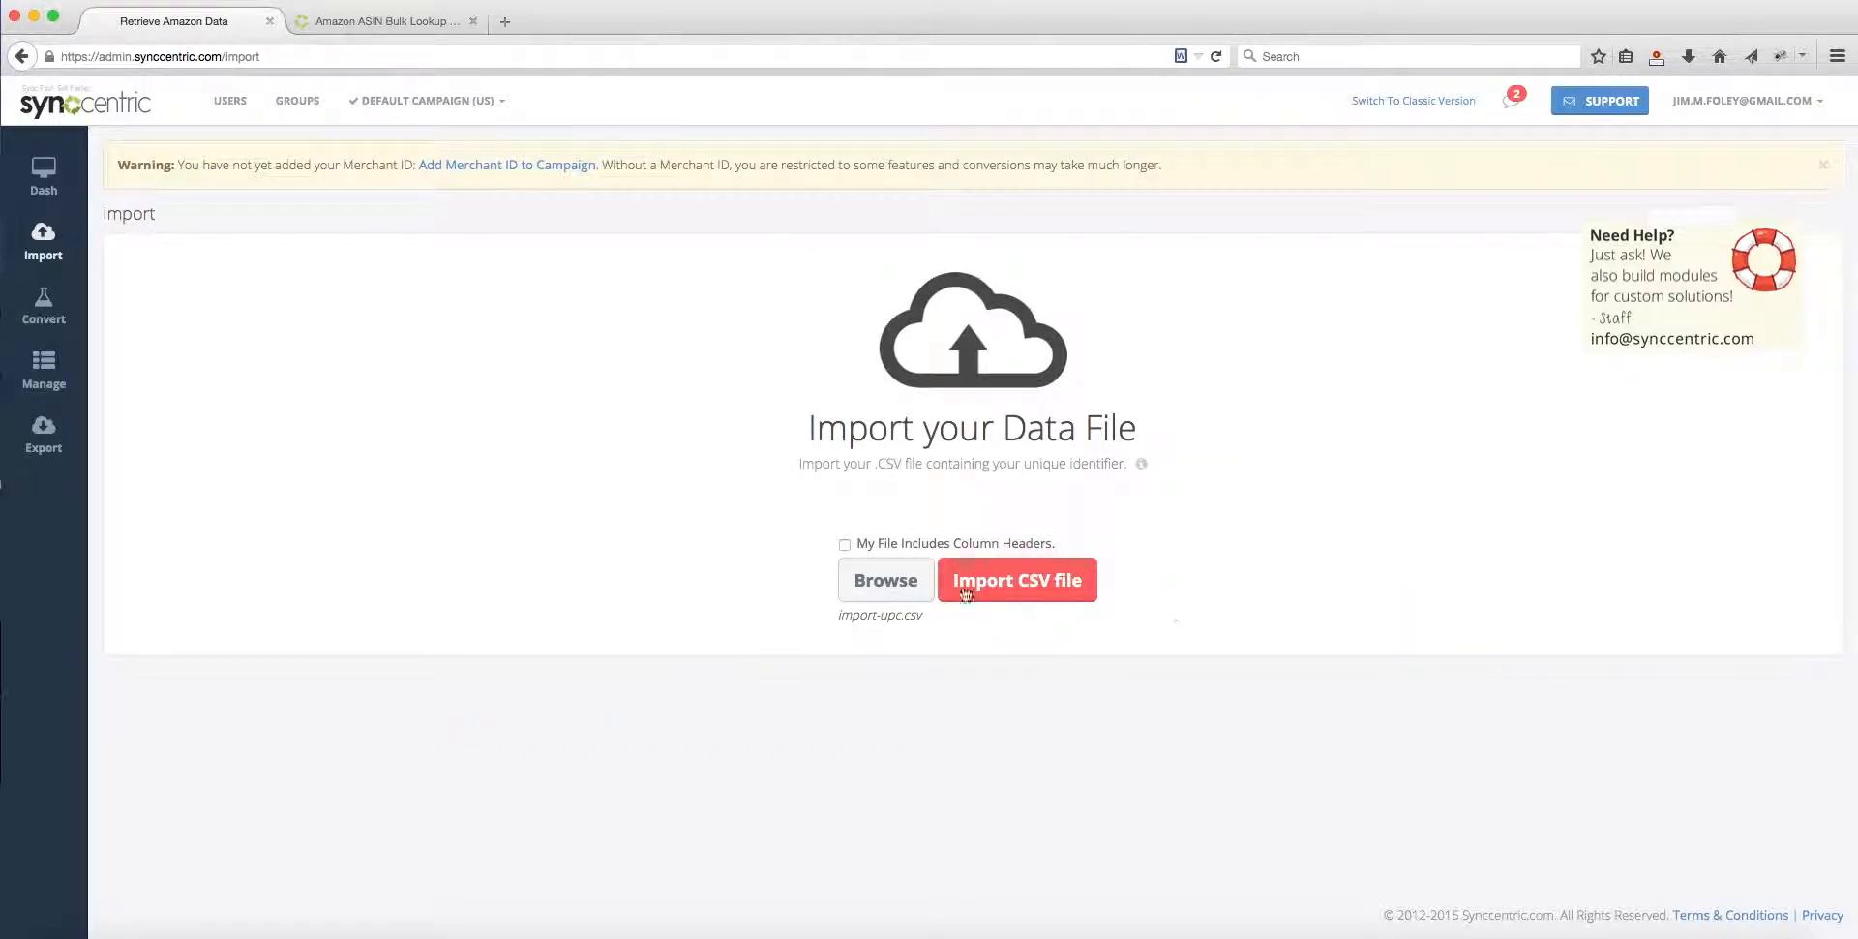
pyautogui.click(845, 544)
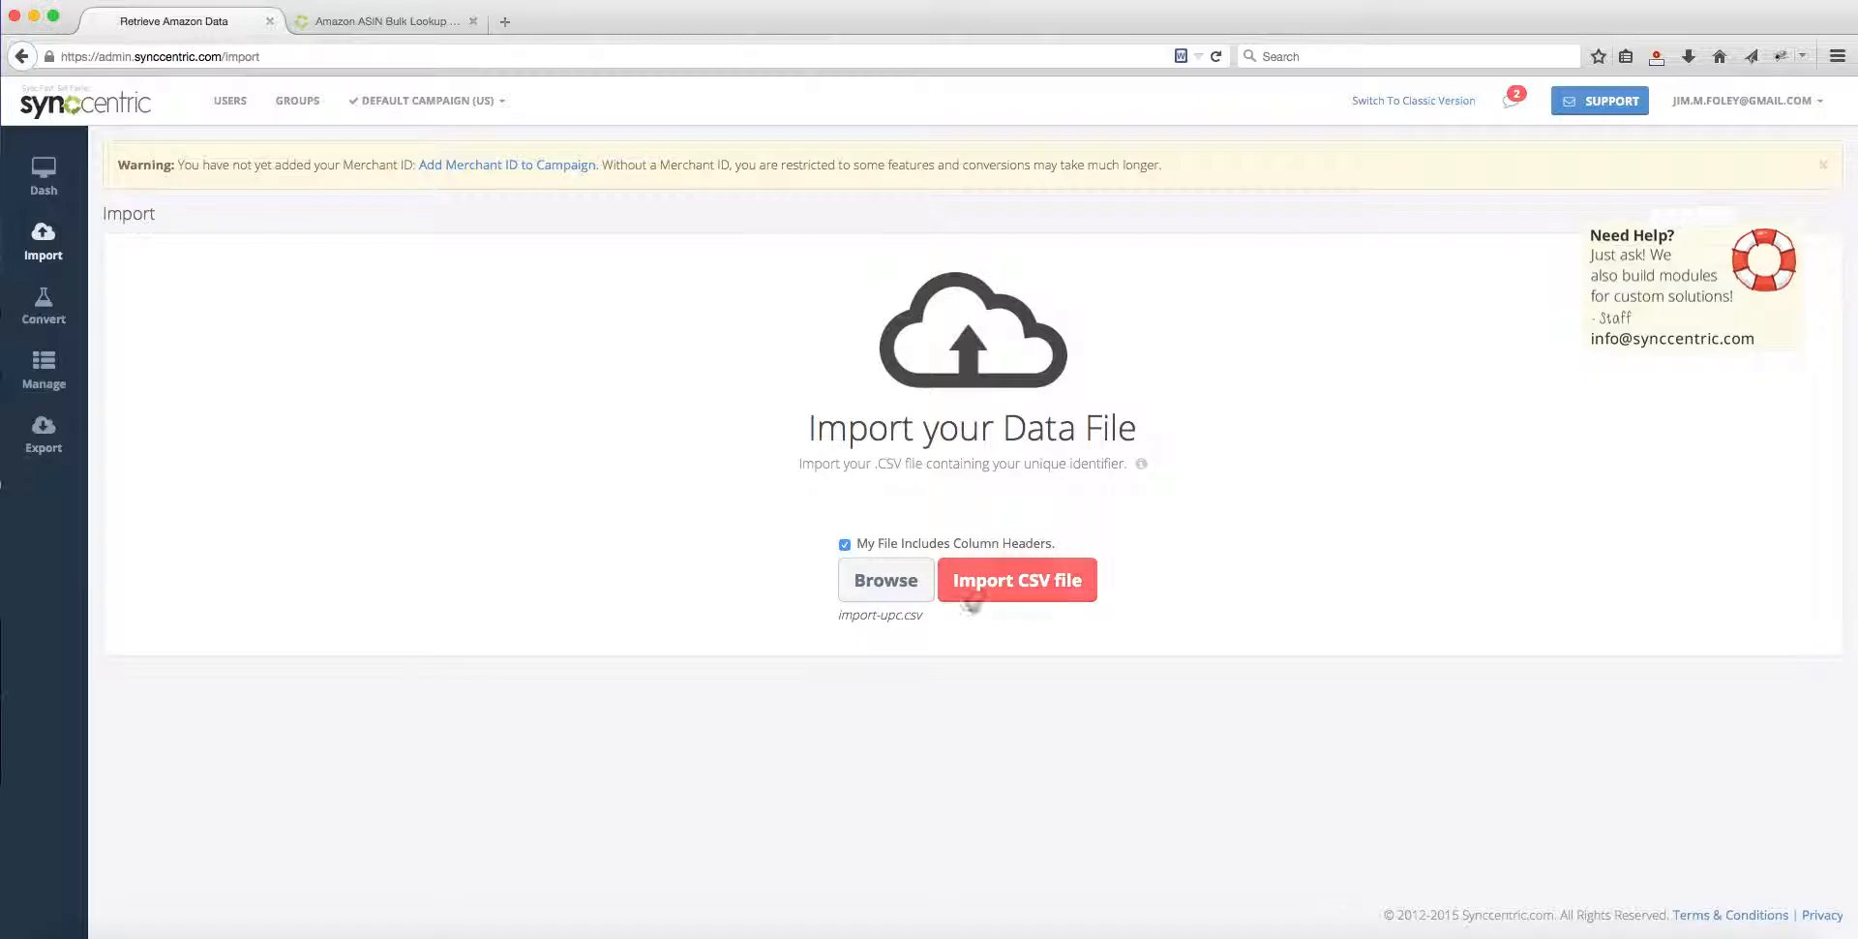
pyautogui.click(1025, 591)
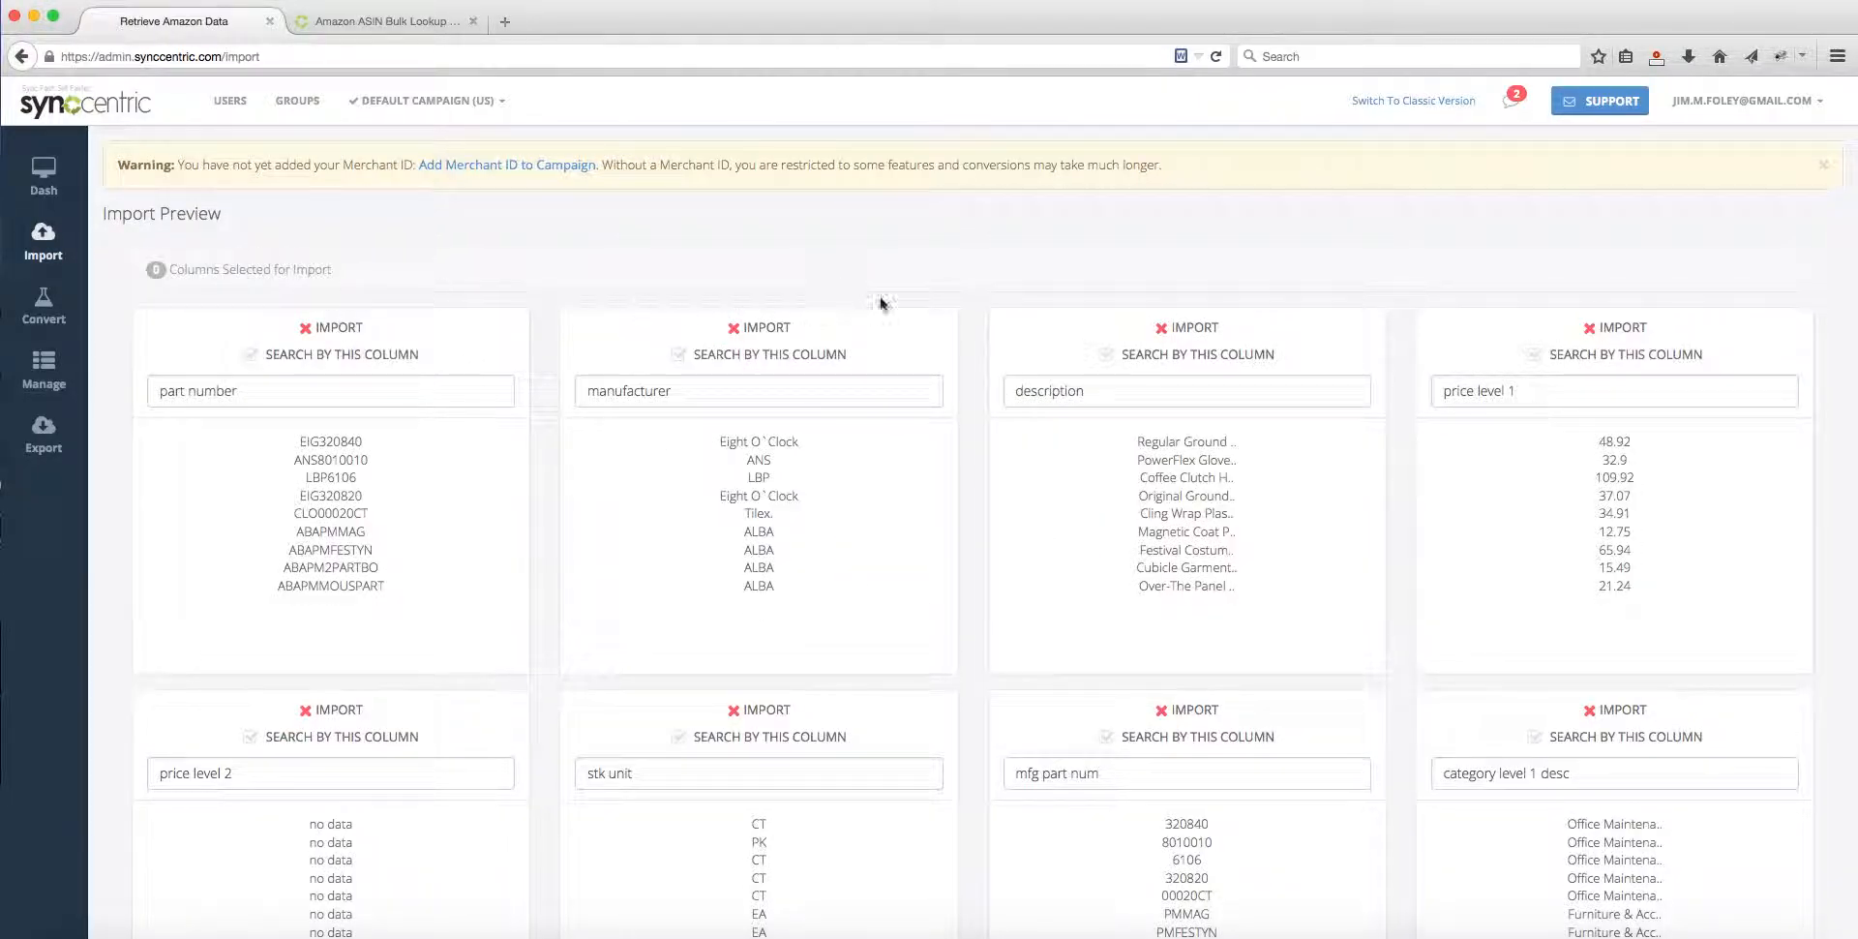
# Step: Review the columns in the import preview, from part number to retail upc, including their import and search options
pyautogui.scroll(-10, 978, 284)
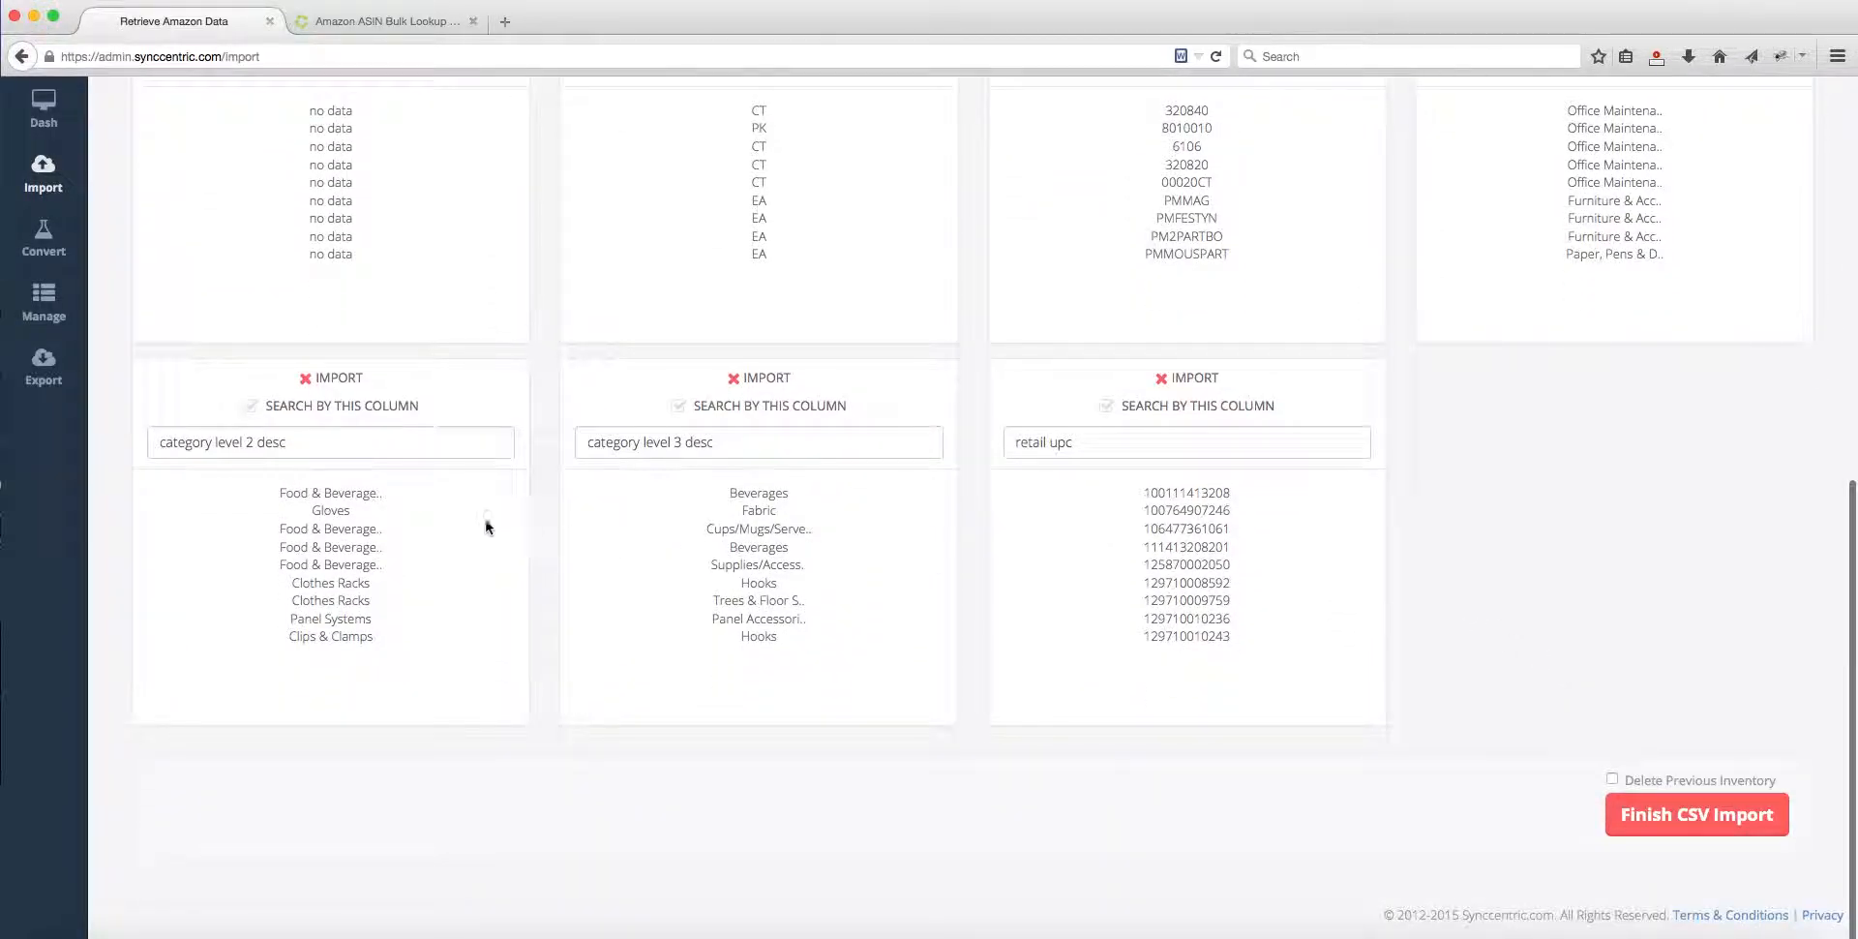
pyautogui.scroll(6, 532, 497)
pyautogui.scroll(2, 534, 503)
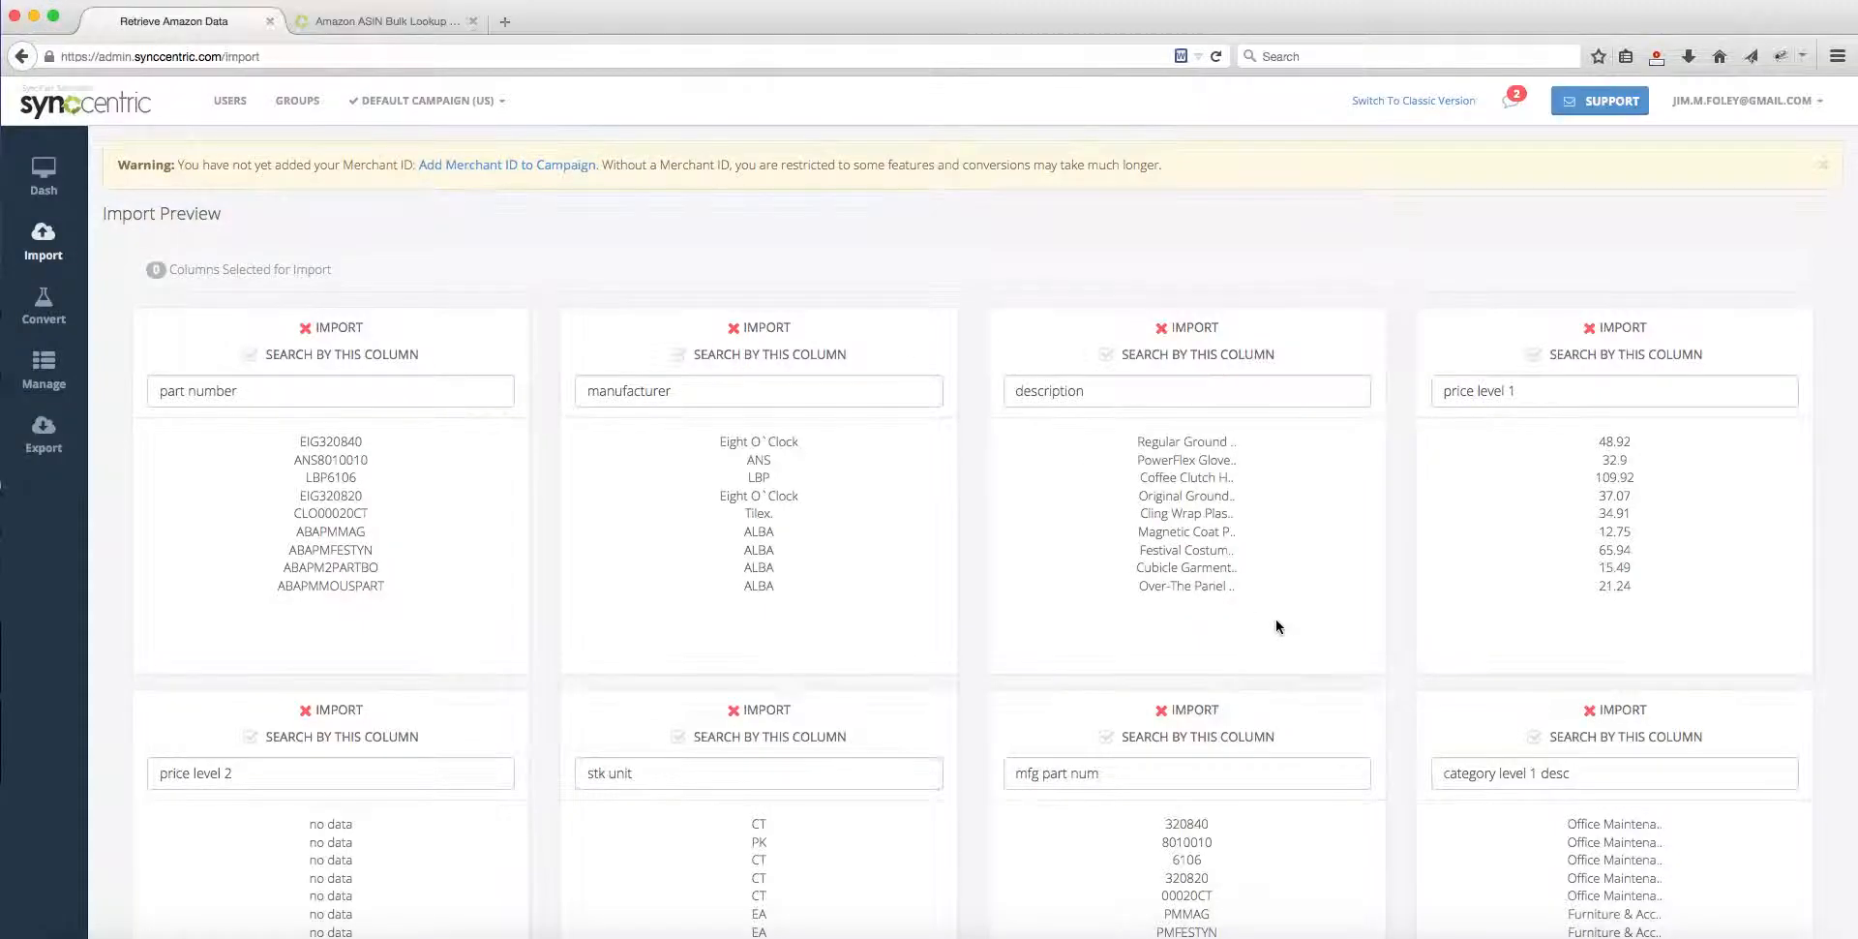
pyautogui.scroll(-7, 1275, 622)
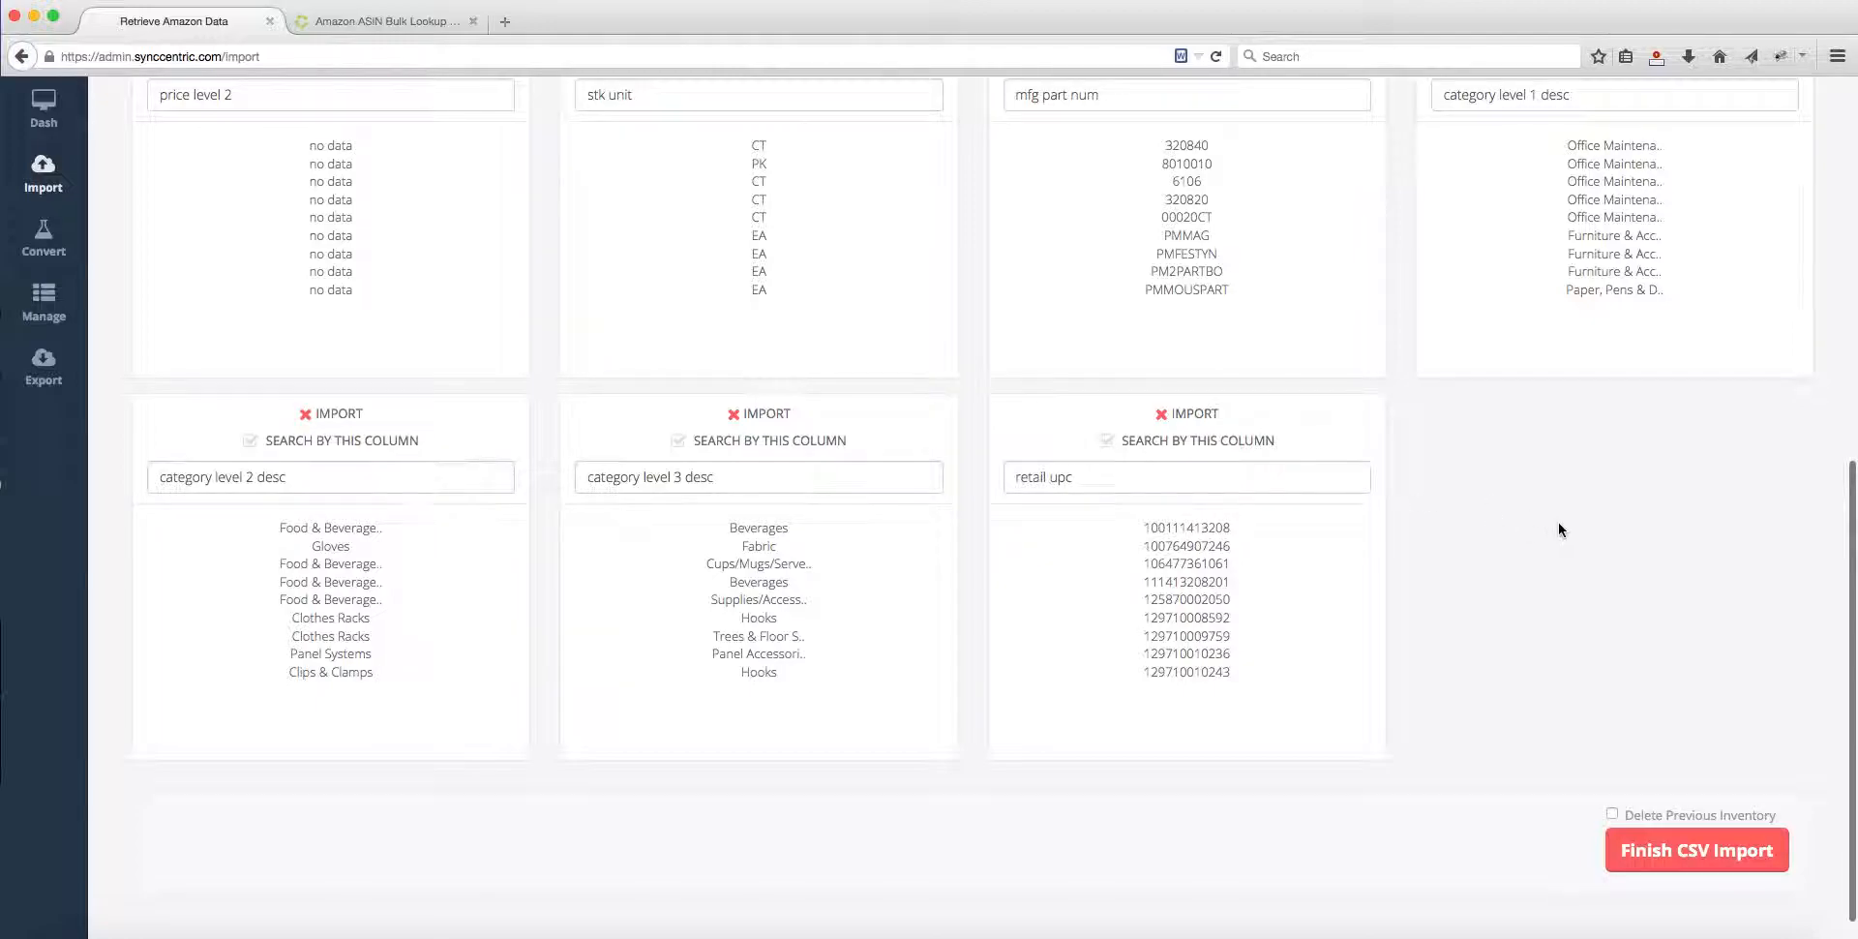
pyautogui.click(1106, 440)
pyautogui.scroll(6, 1214, 677)
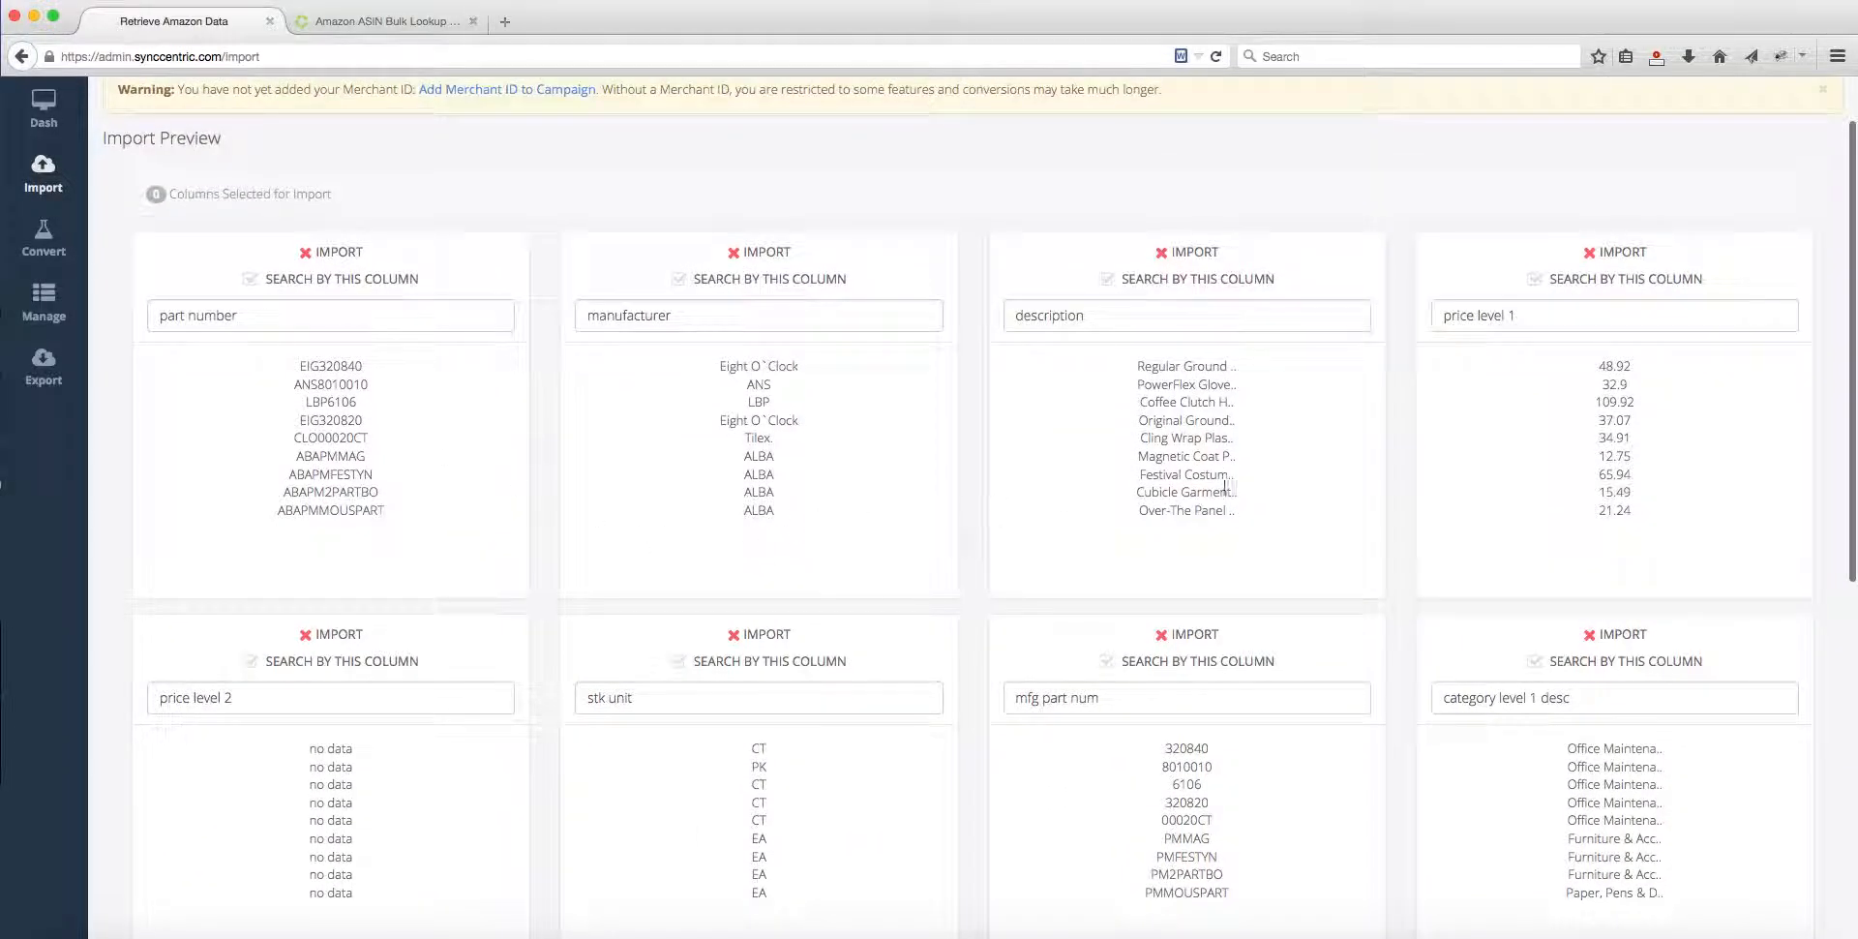
pyautogui.scroll(-7, 1274, 638)
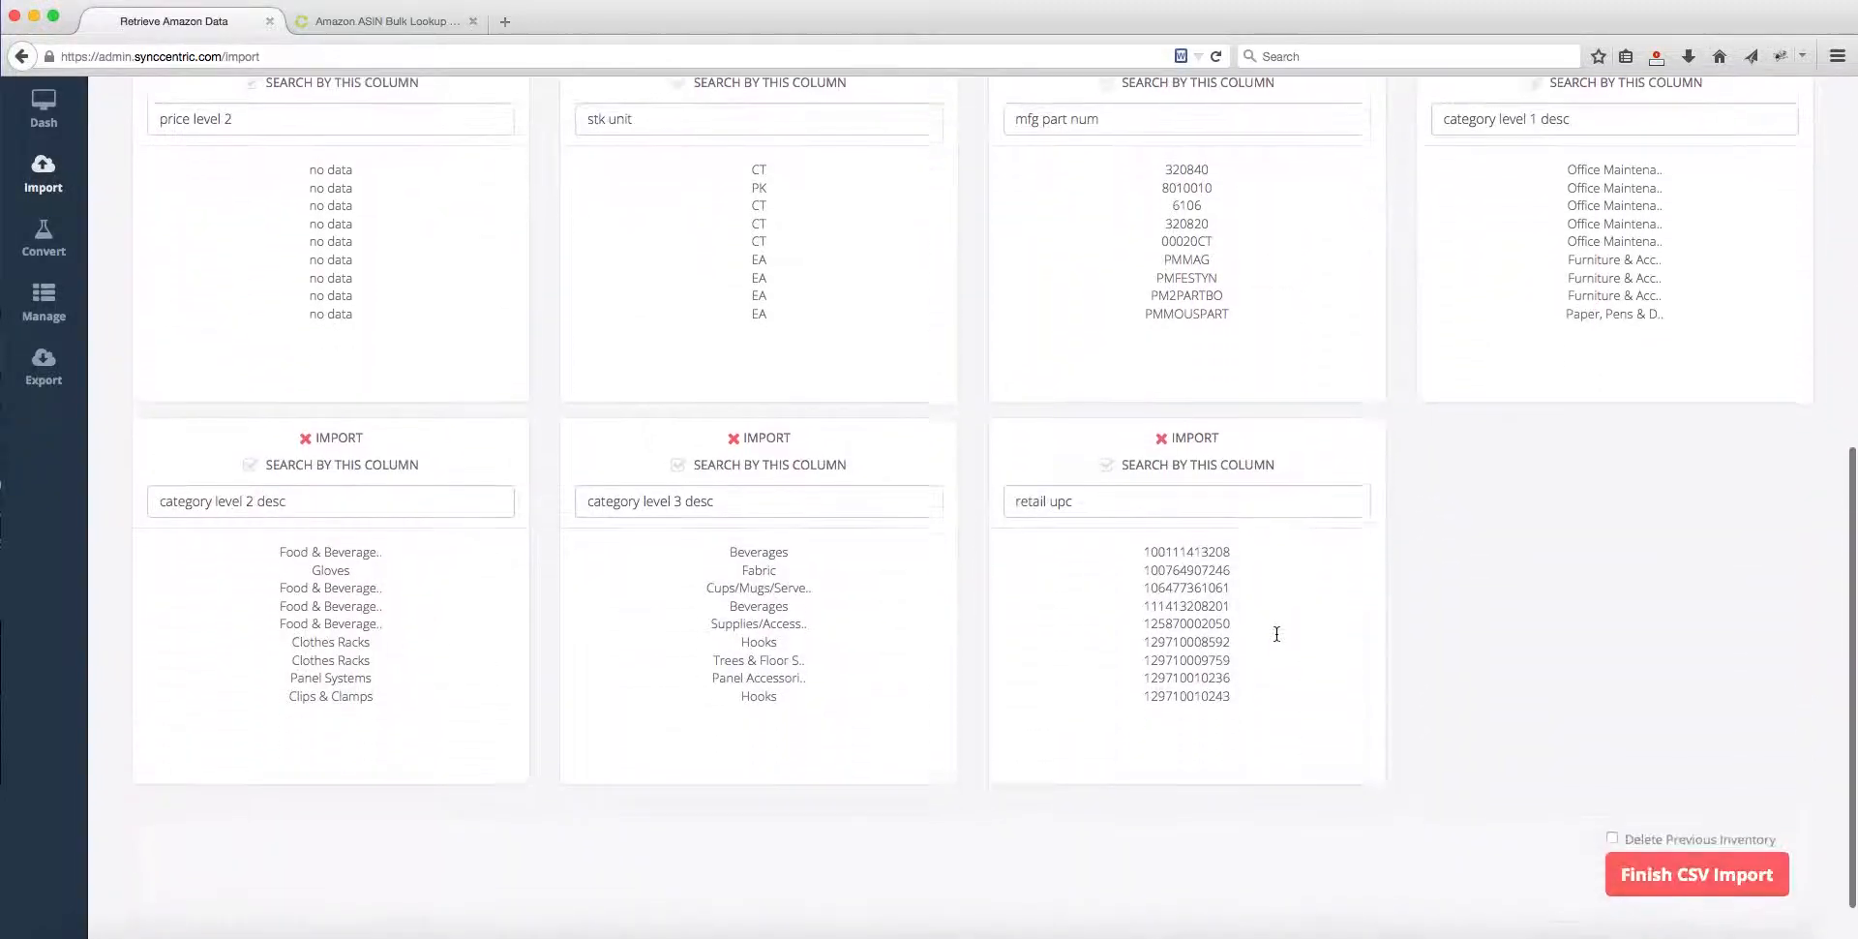
# Step: Set retail upc as the search column, identified as ASIN, and mark part number, manufacturer and price level 1 for import
pyautogui.click(1109, 411)
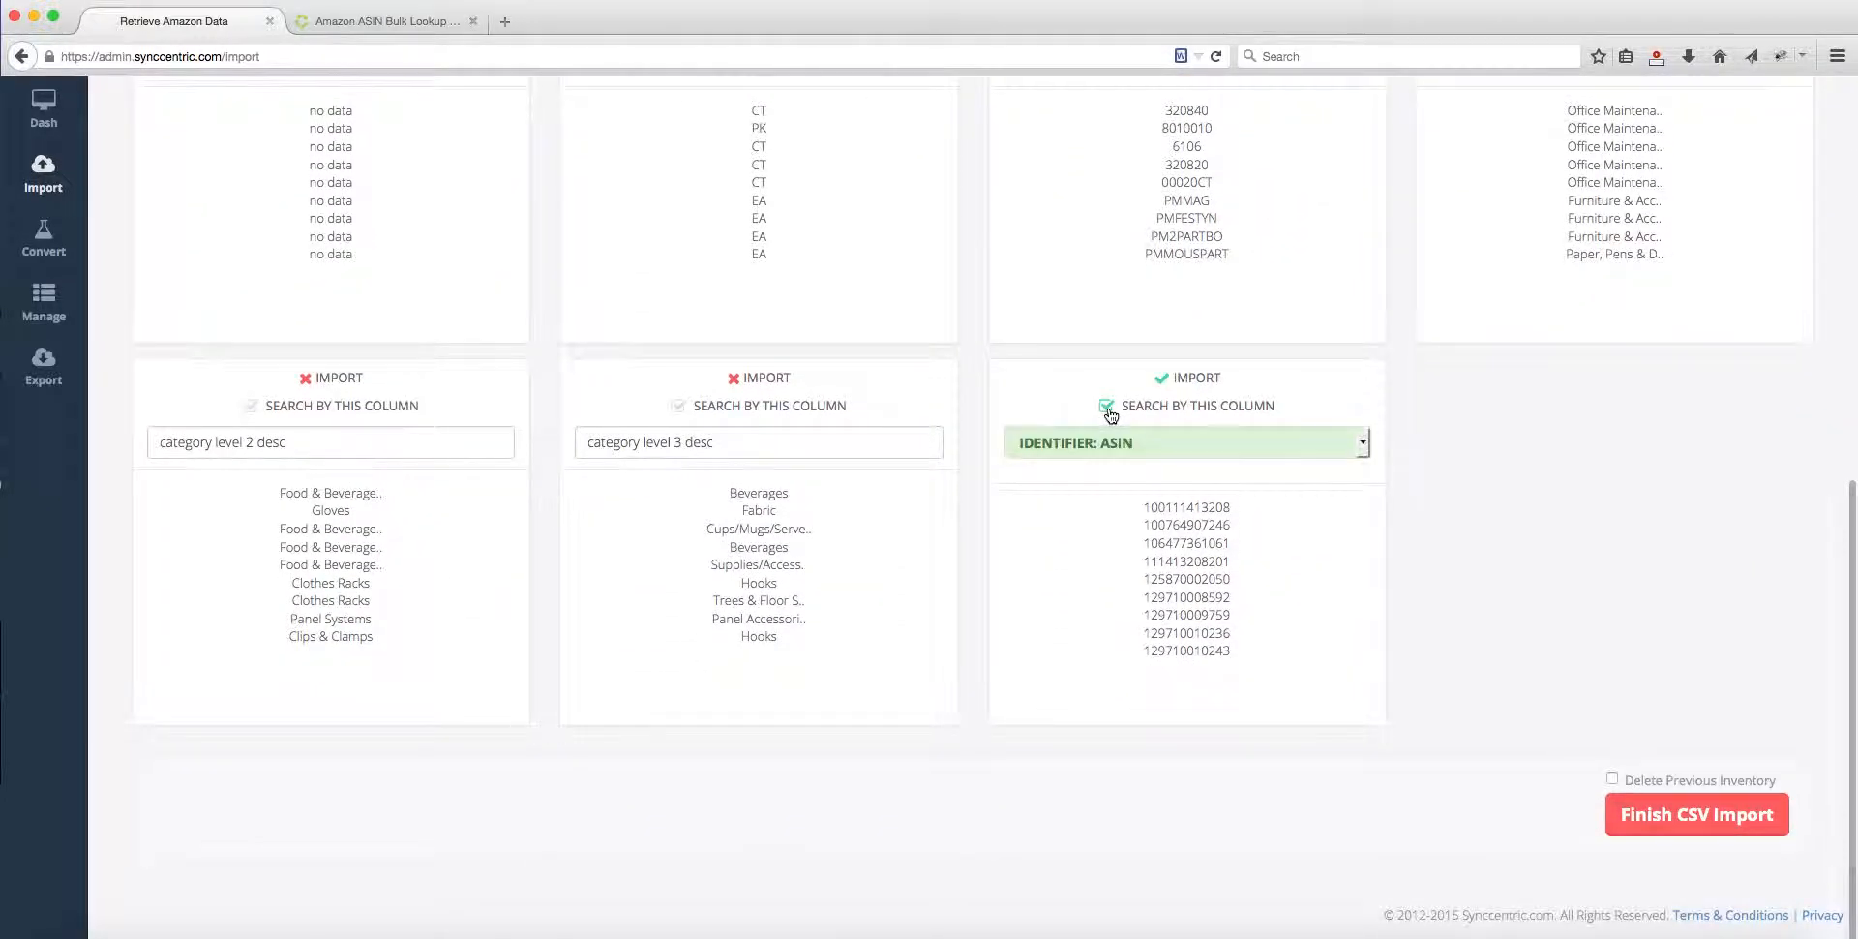
pyautogui.scroll(2, 856, 650)
pyautogui.scroll(6, 855, 646)
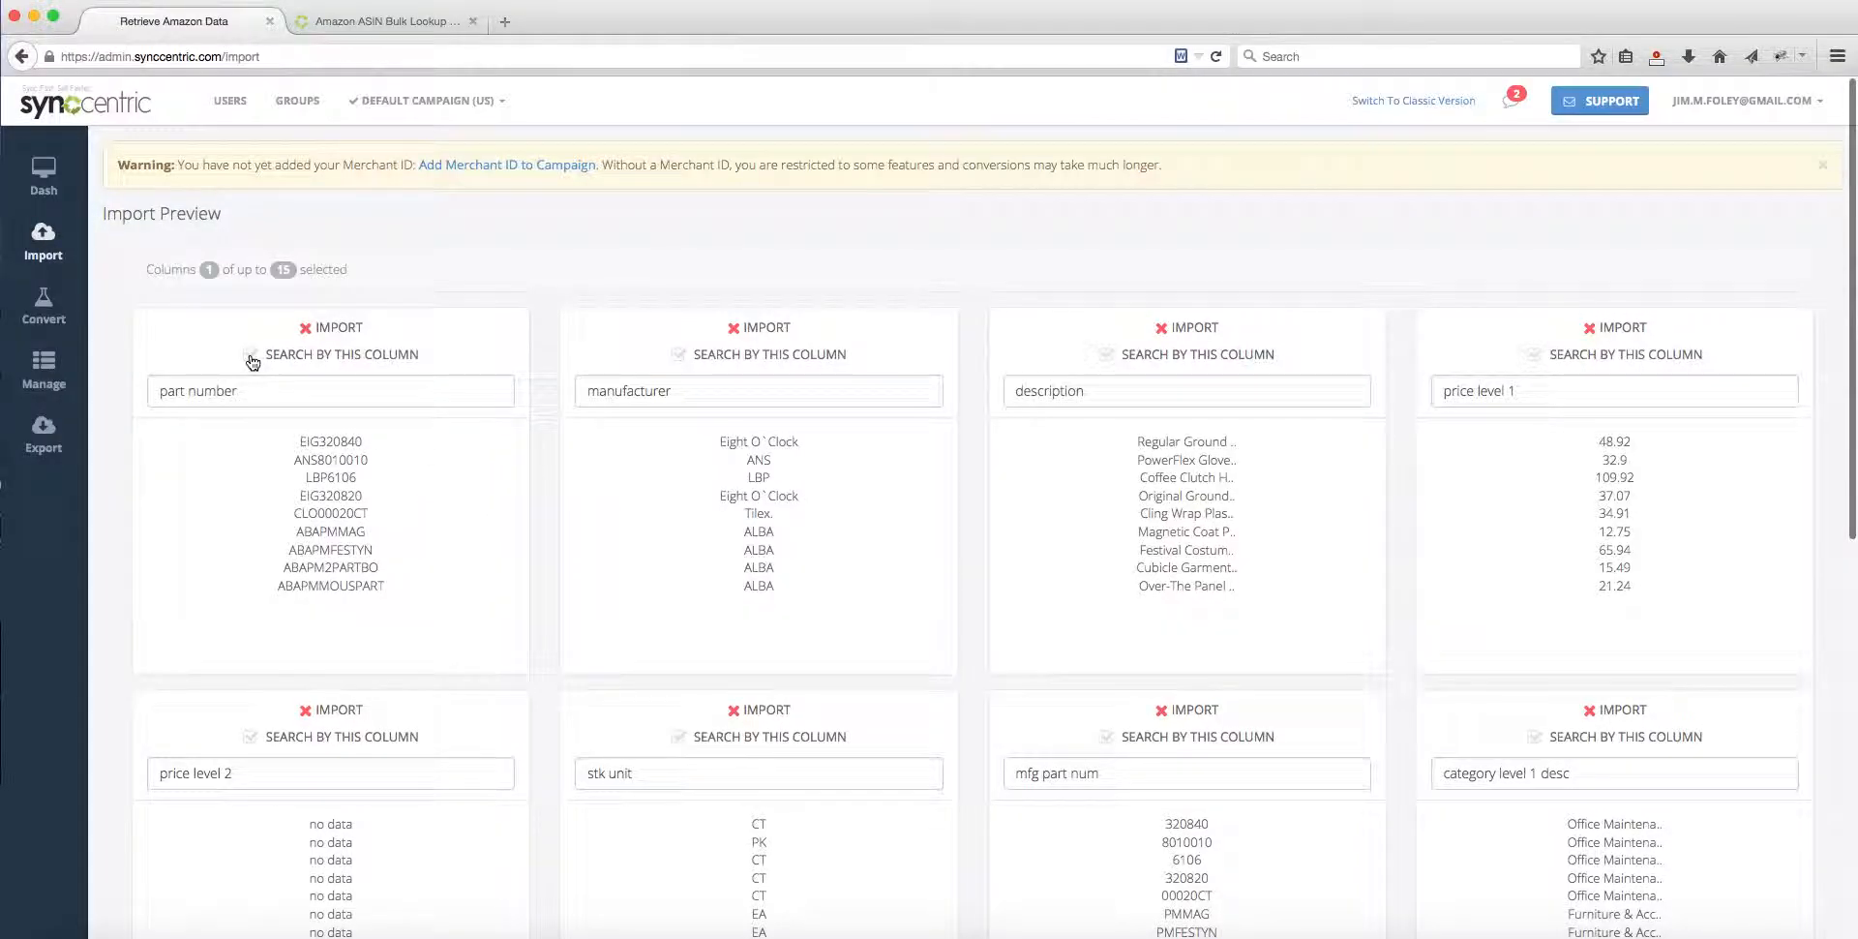
pyautogui.click(305, 330)
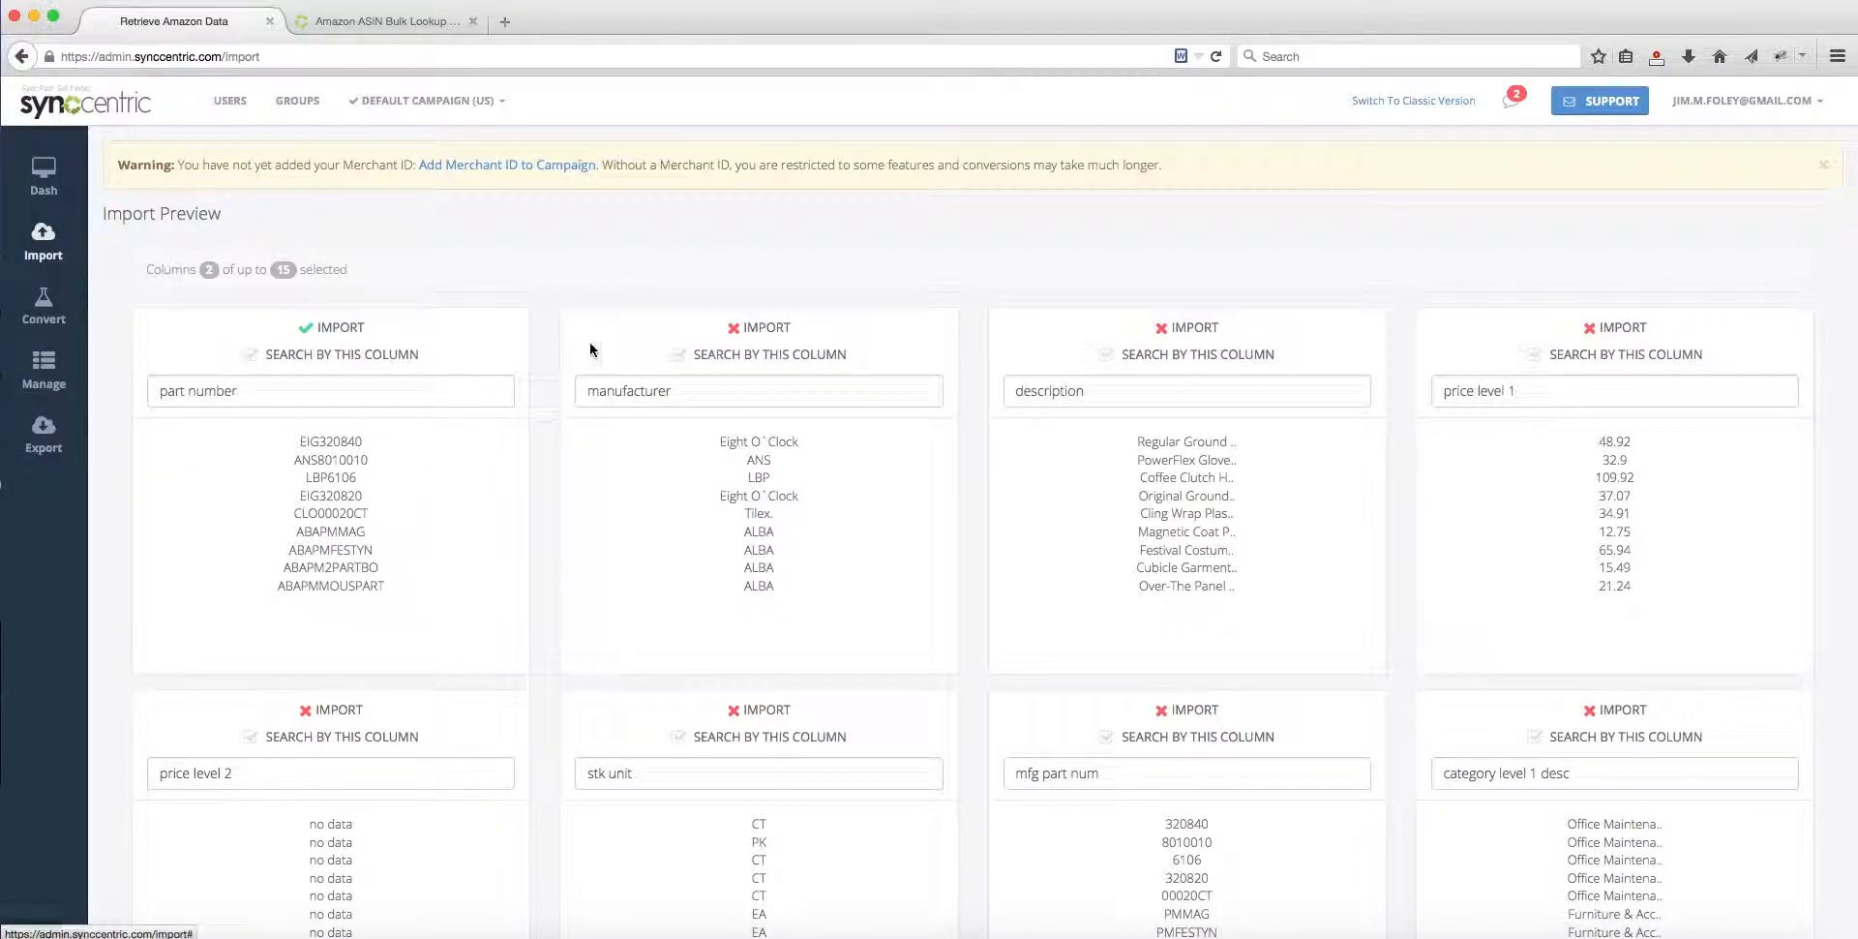
pyautogui.click(734, 332)
pyautogui.scroll(-2, 1541, 527)
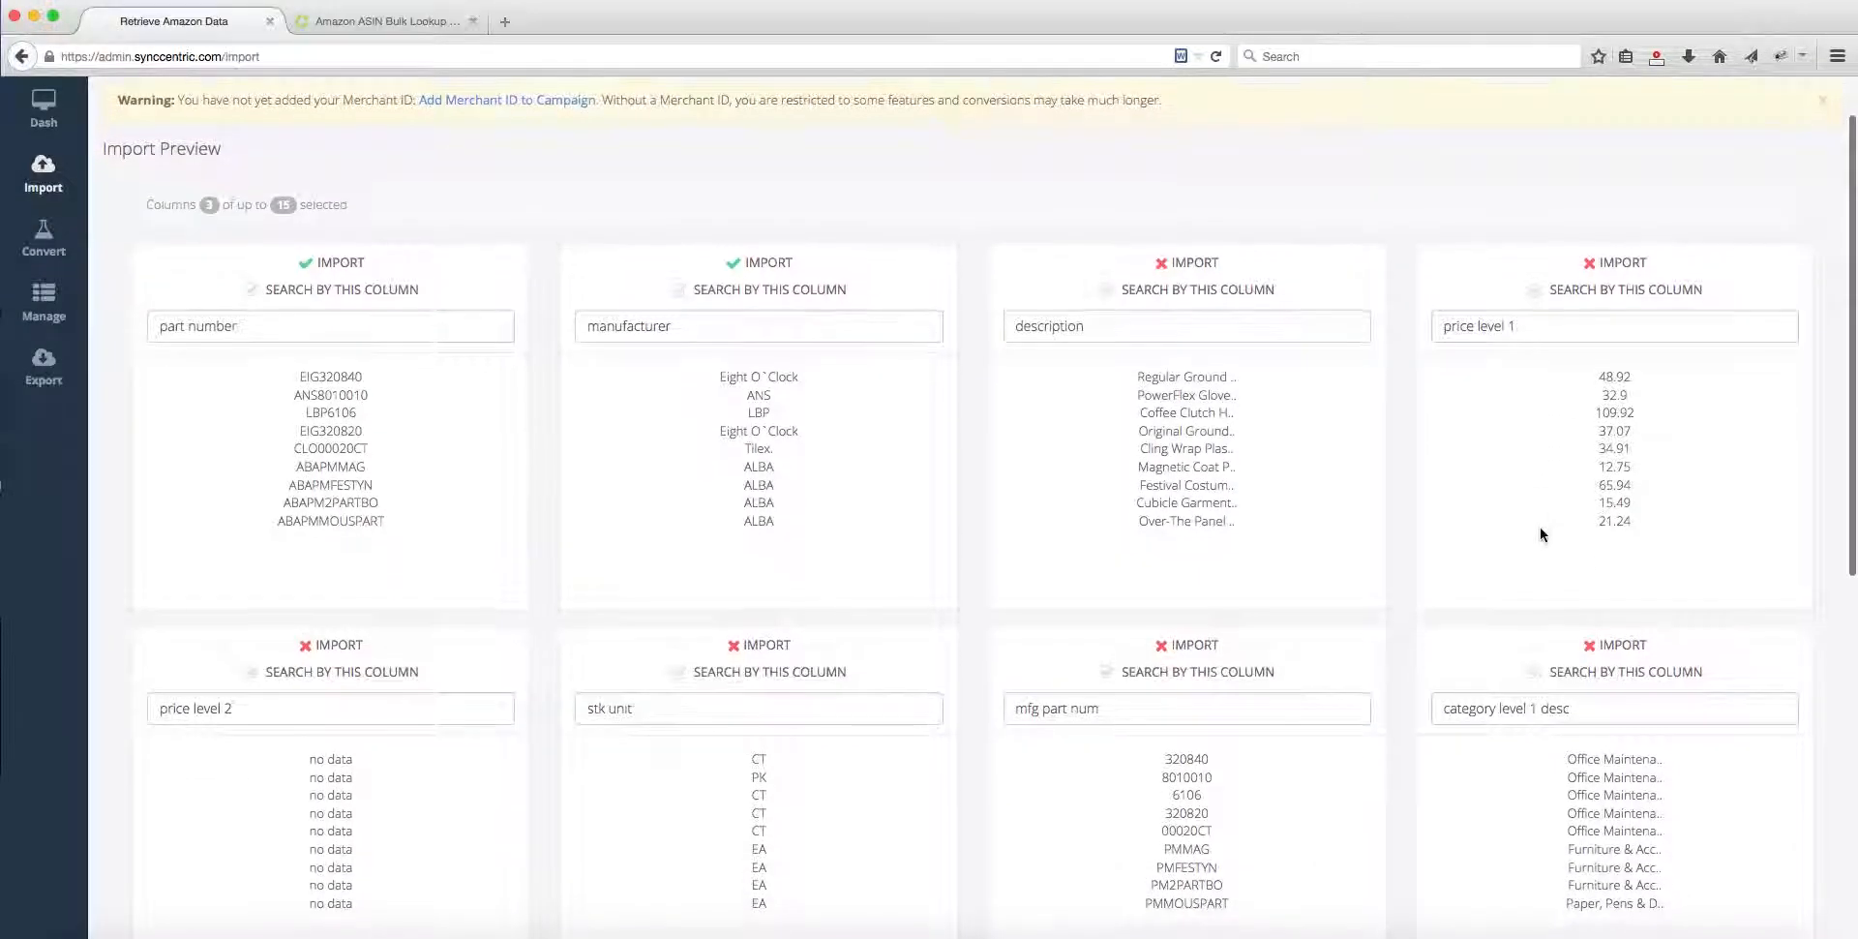
pyautogui.click(1593, 265)
# Step: Choose to delete the previous inventory, confirm the deletion of existing products, and finish the CSV import
pyautogui.scroll(-7, 1618, 613)
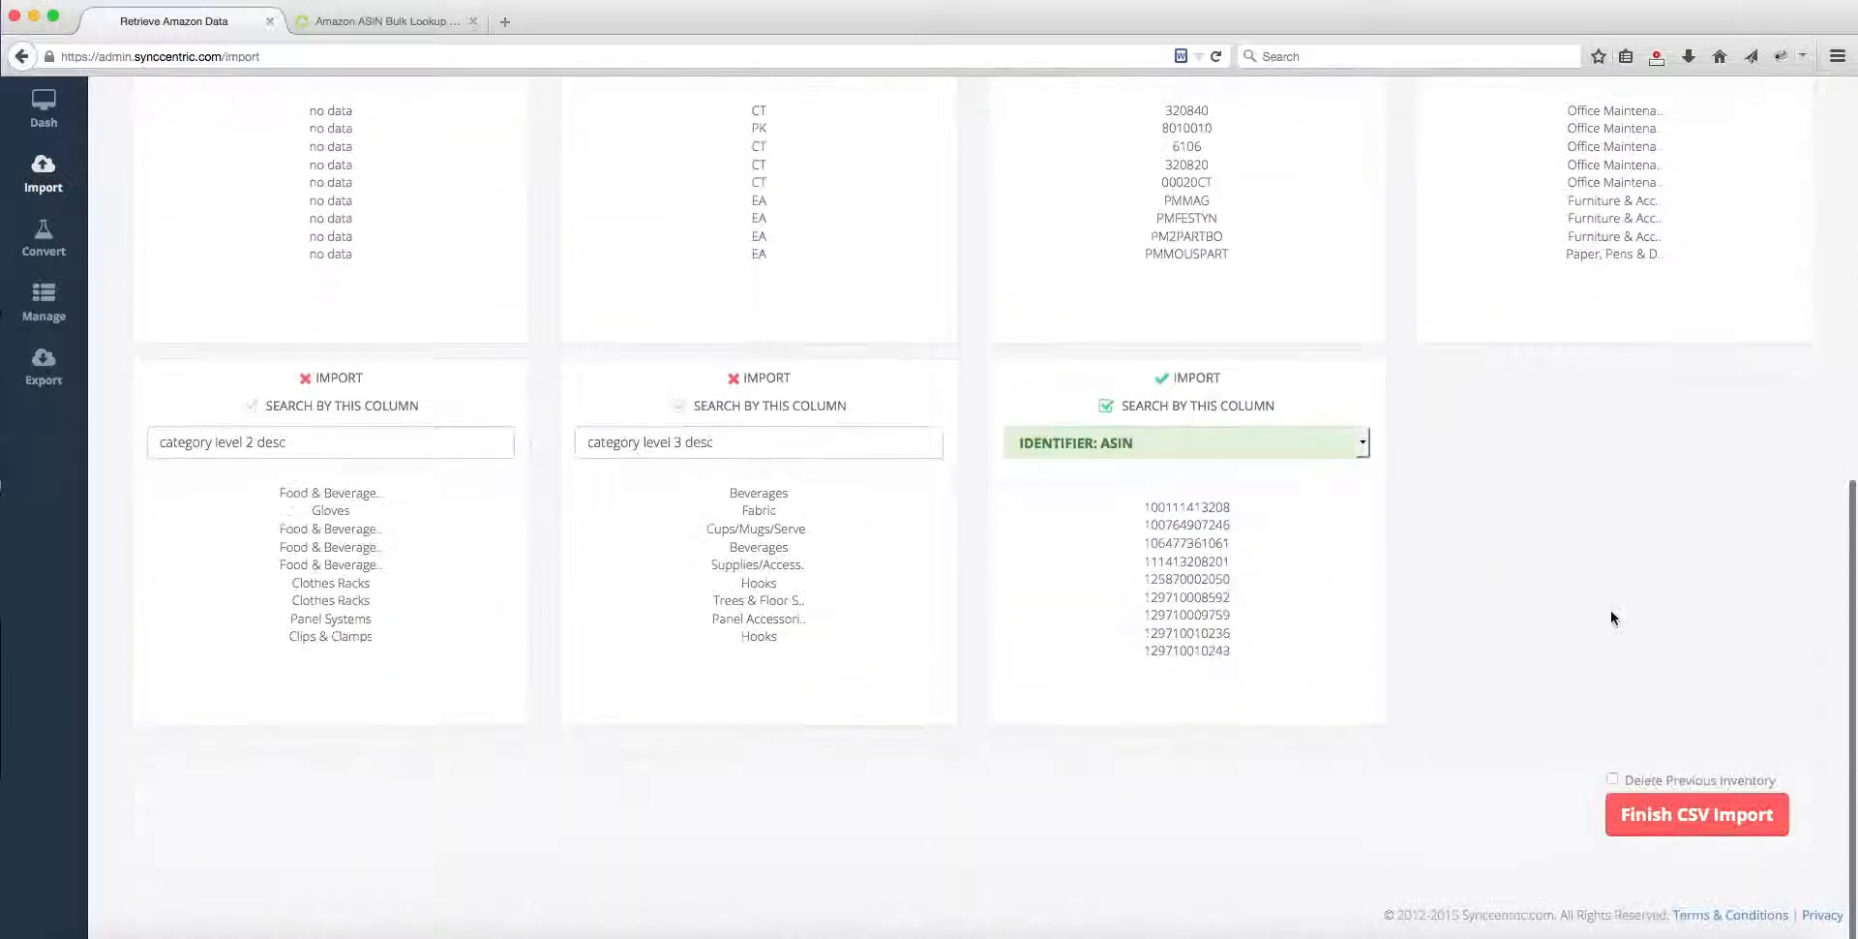
pyautogui.click(1612, 780)
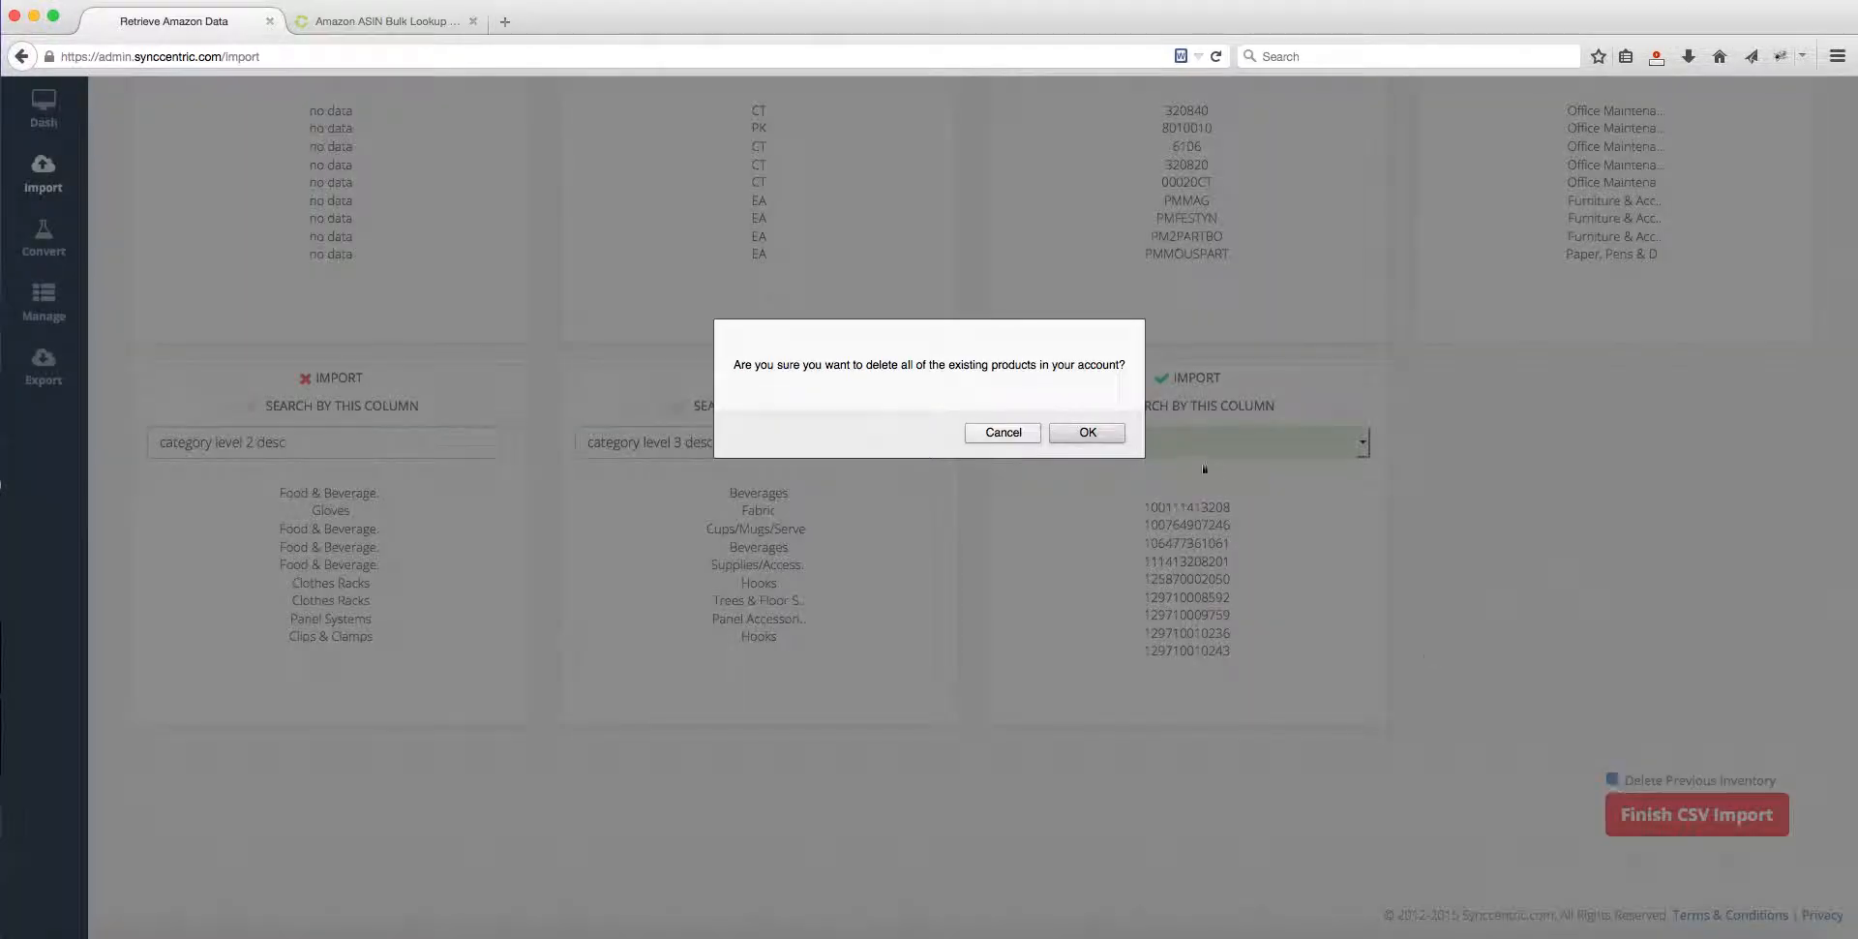
pyautogui.click(1089, 432)
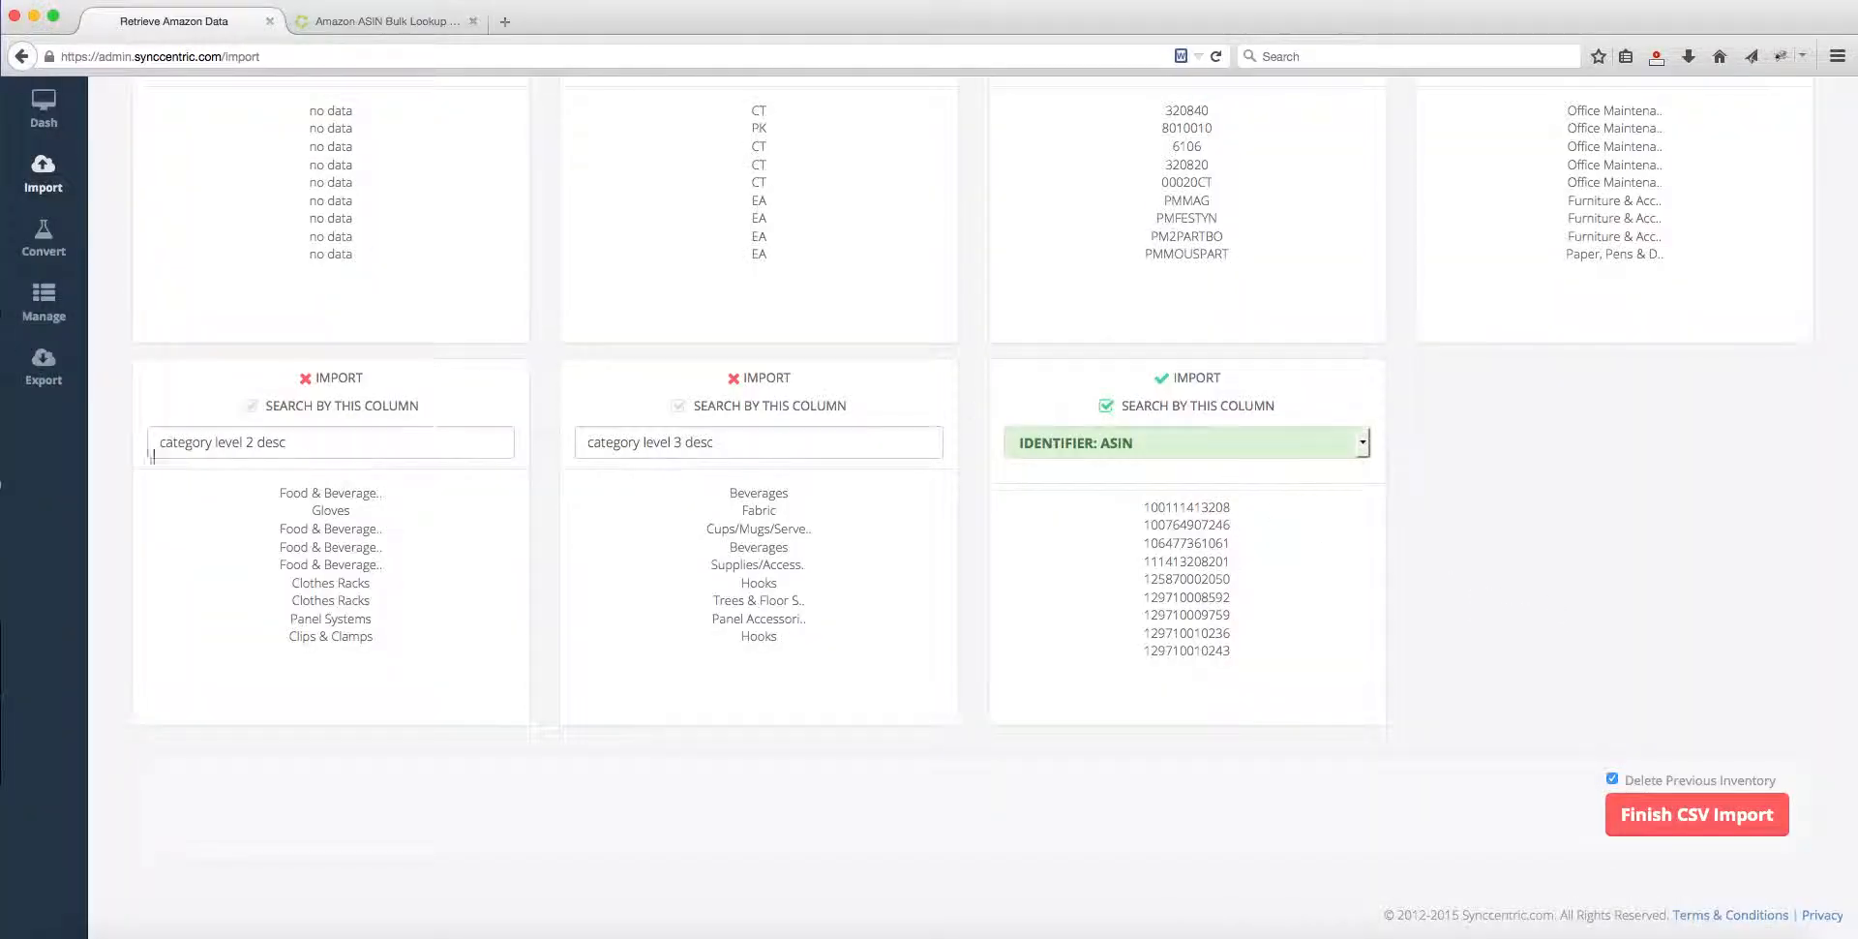
pyautogui.click(1714, 828)
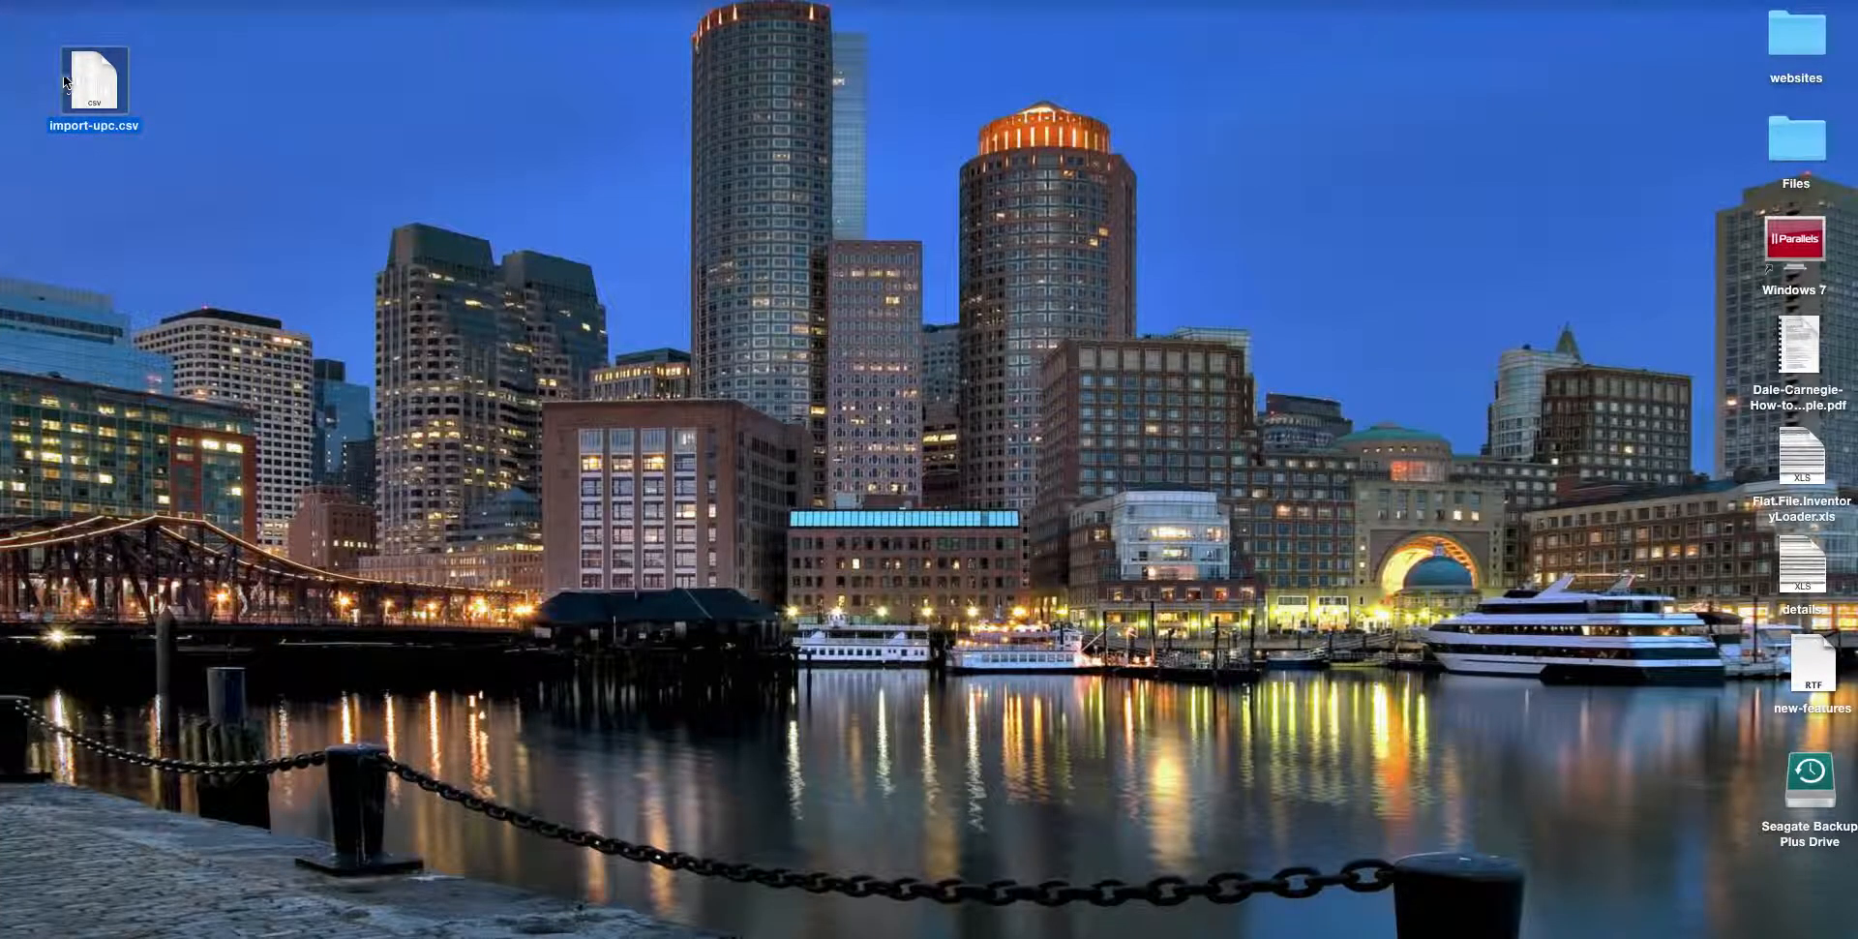
# Step: Switch to Excel and look through the product rows of import-upc.csv
pyautogui.click(108, 80)
pyautogui.doubleClick(109, 79)
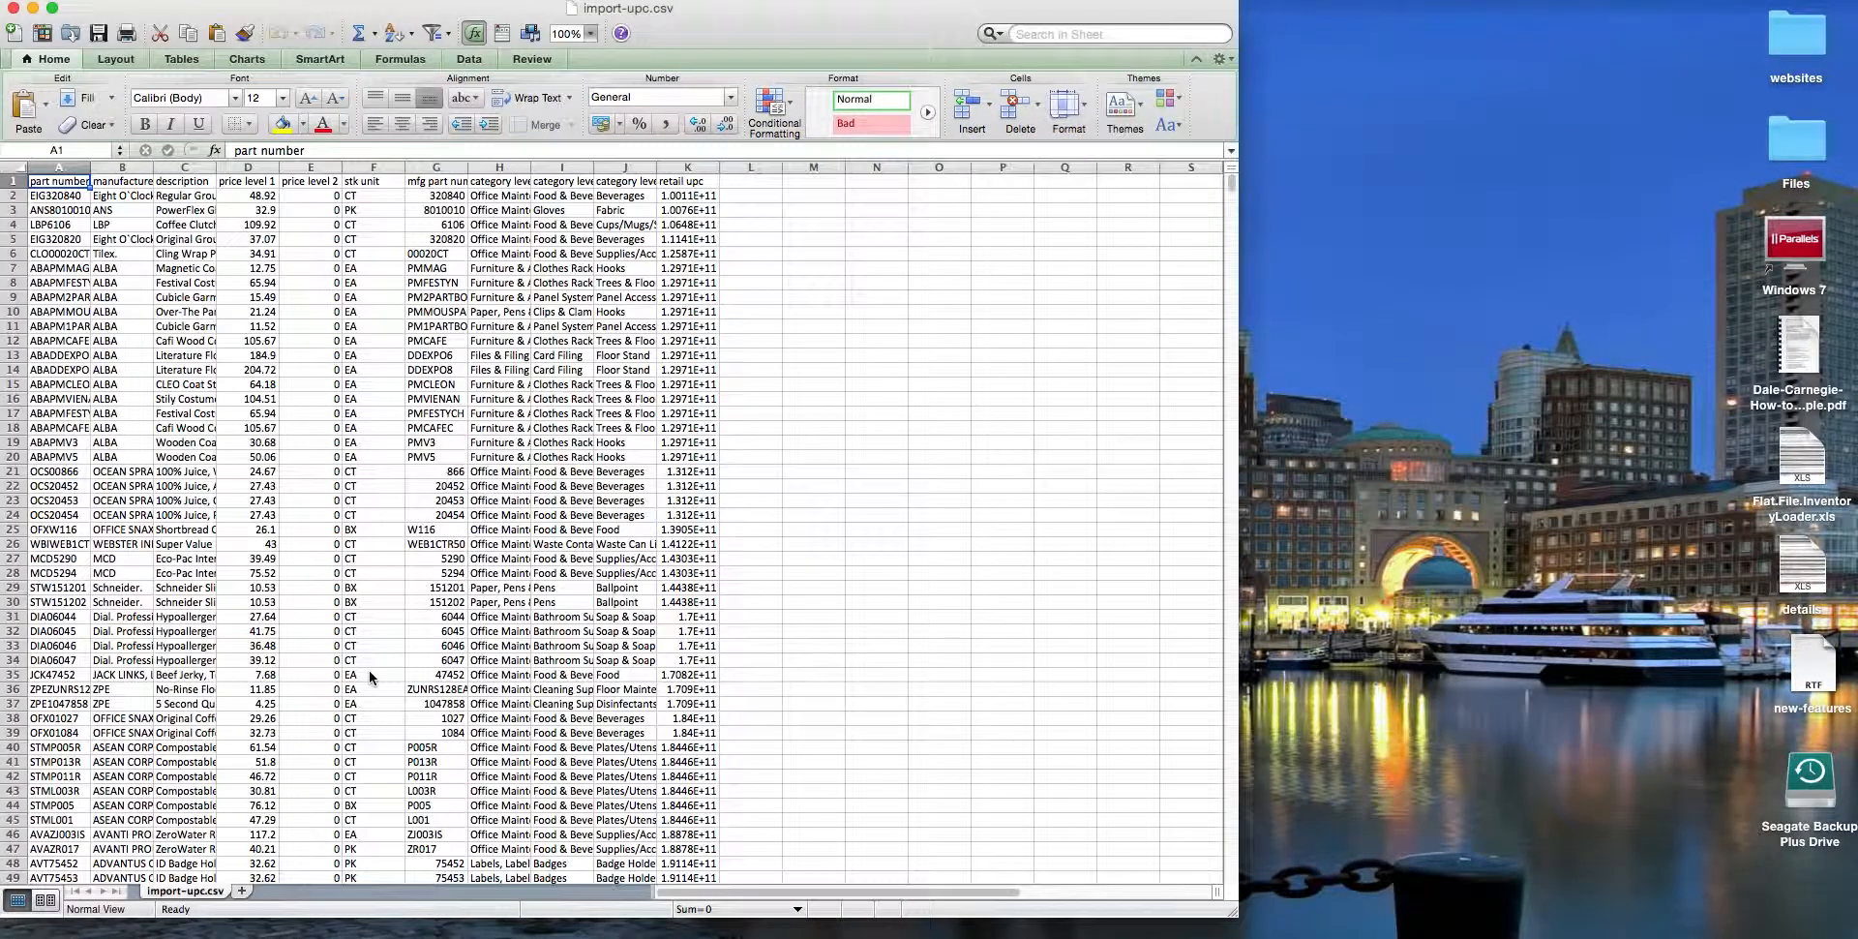
pyautogui.scroll(-20, 378, 658)
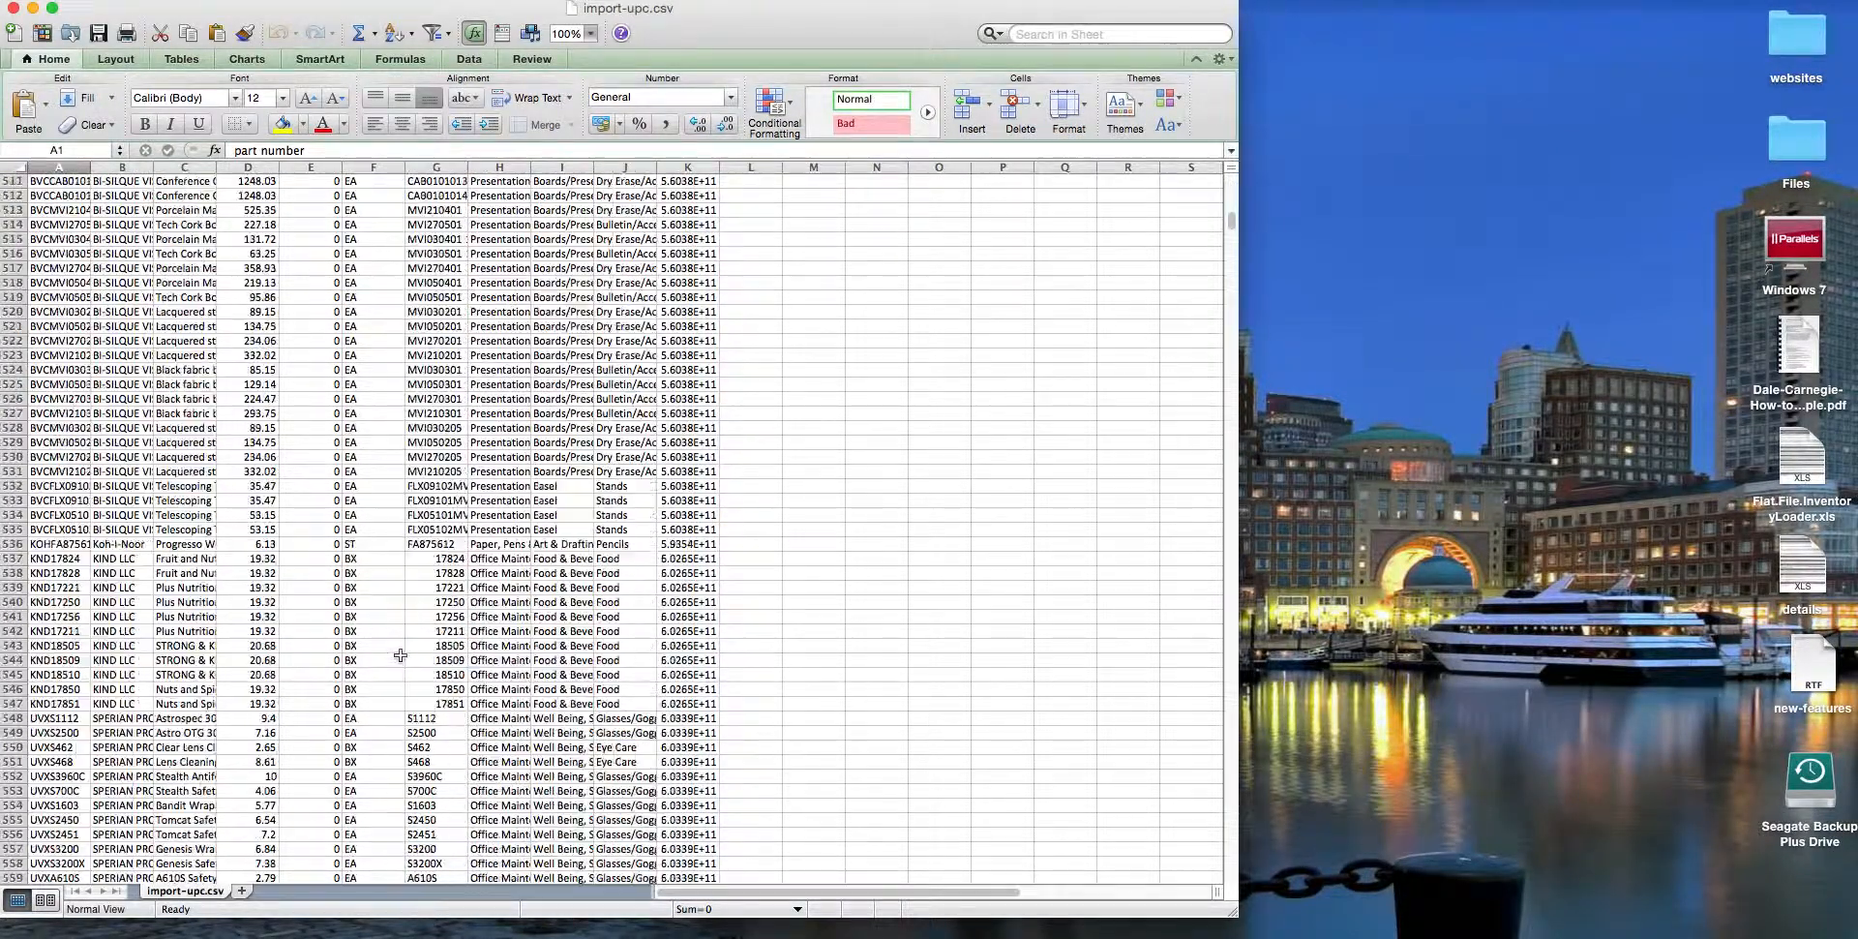
pyautogui.scroll(-20, 905, 455)
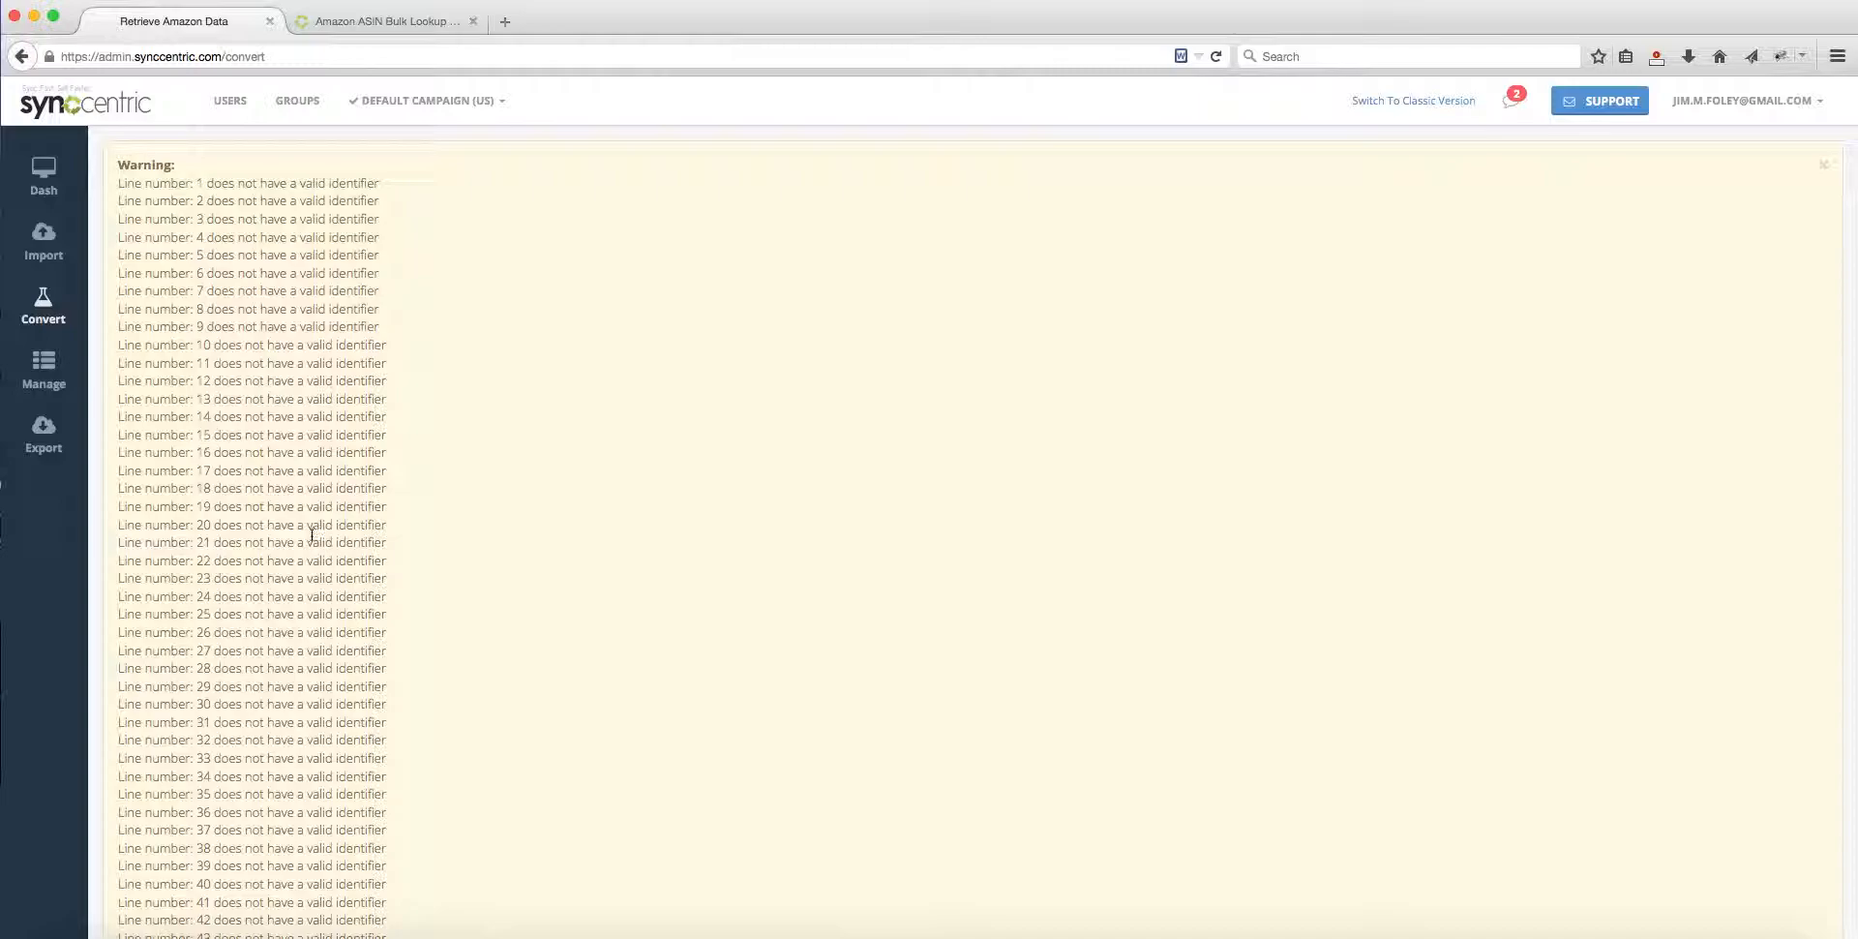
# Step: Switch back to the browser and examine the full list of line warnings from the import
pyautogui.scroll(-5, 311, 534)
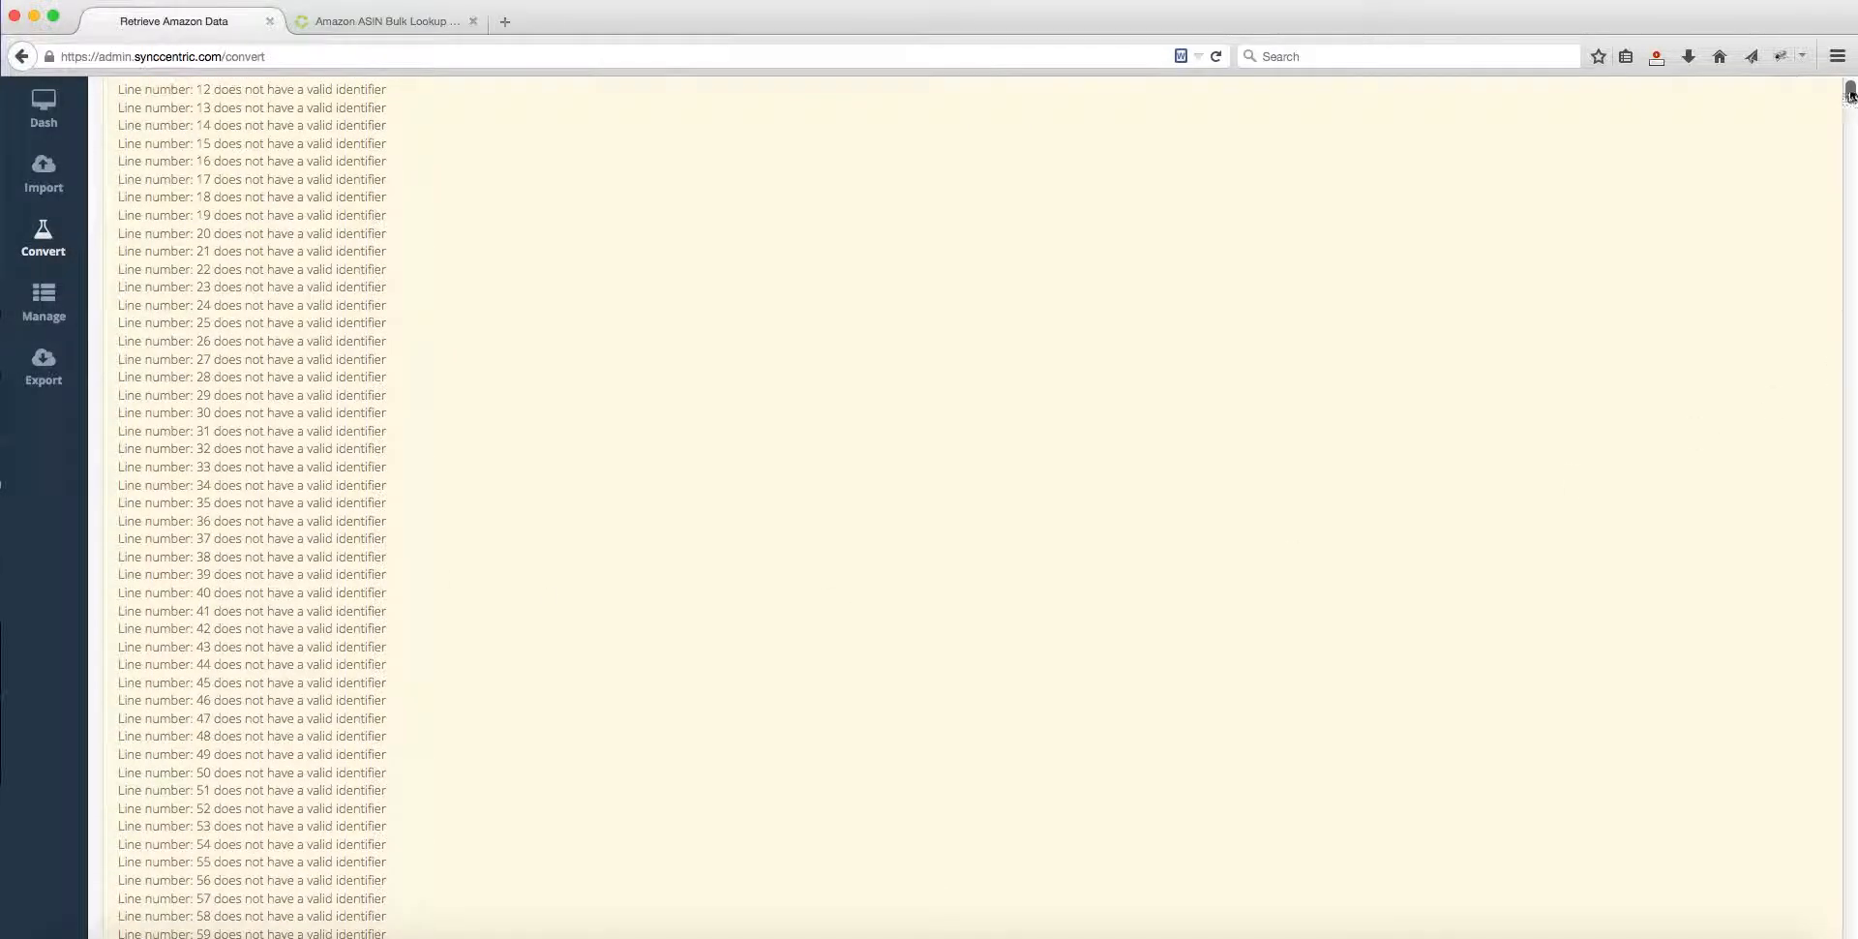
pyautogui.moveTo(1850, 93); pyautogui.dragTo(1850, 893)
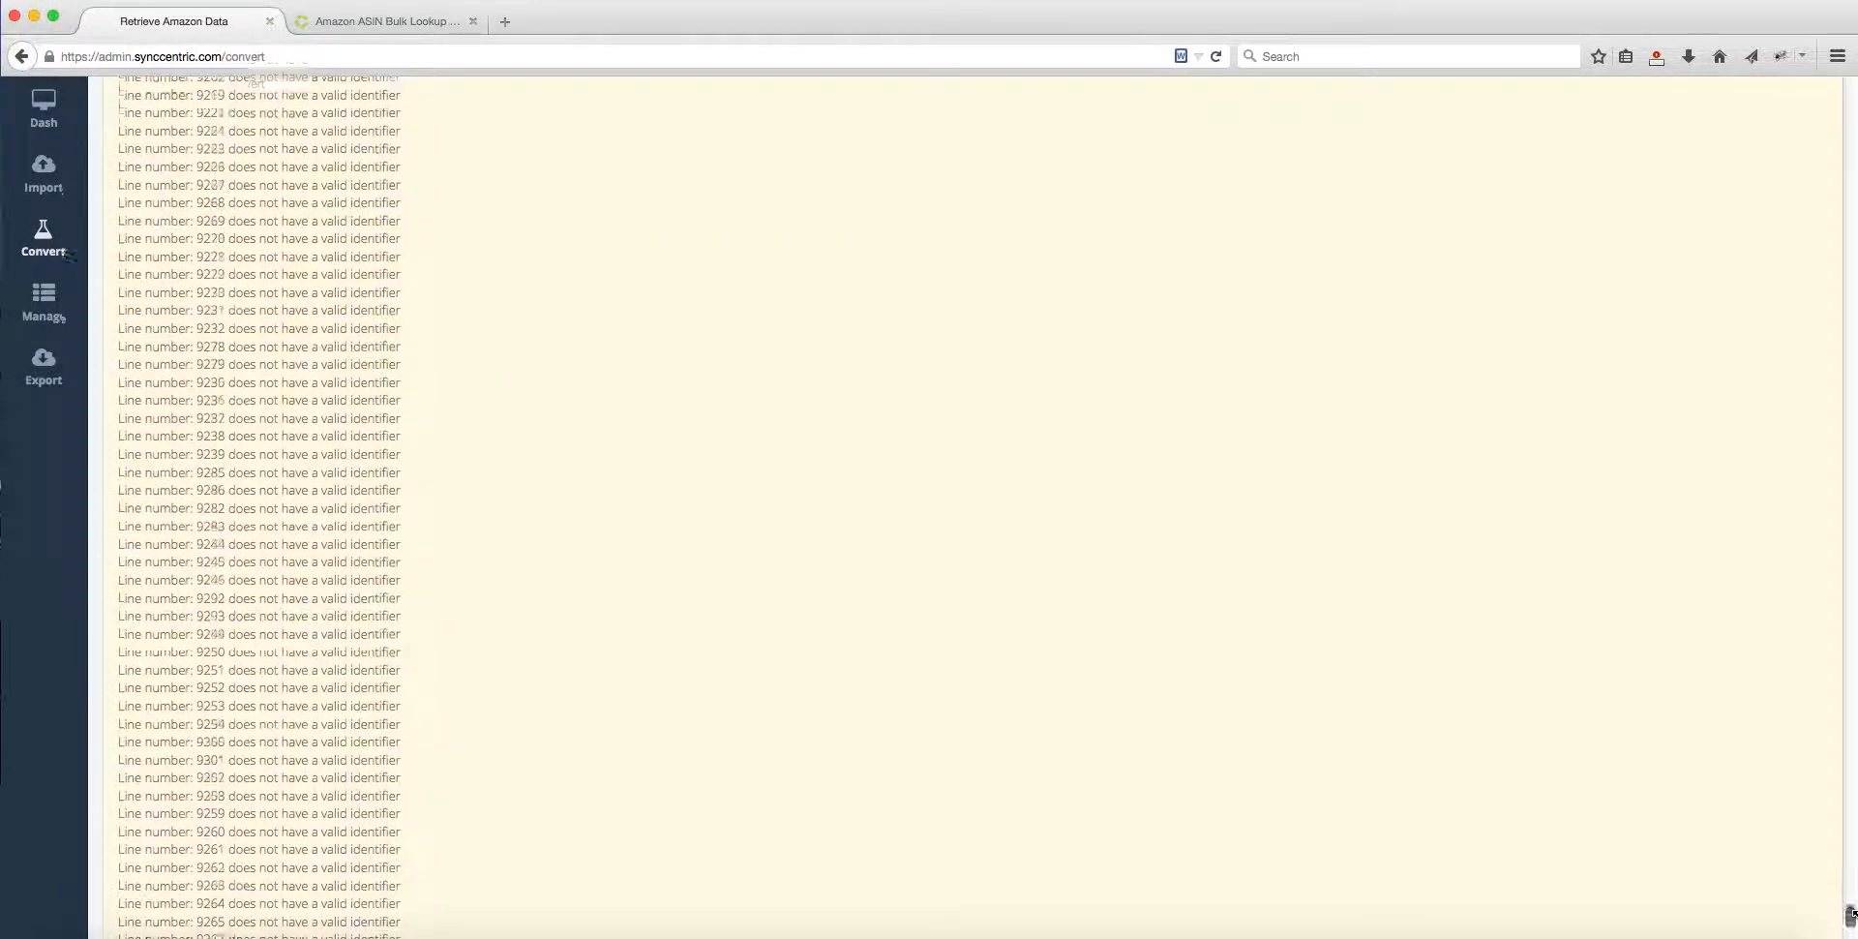
pyautogui.moveTo(1851, 912); pyautogui.dragTo(1852, 79)
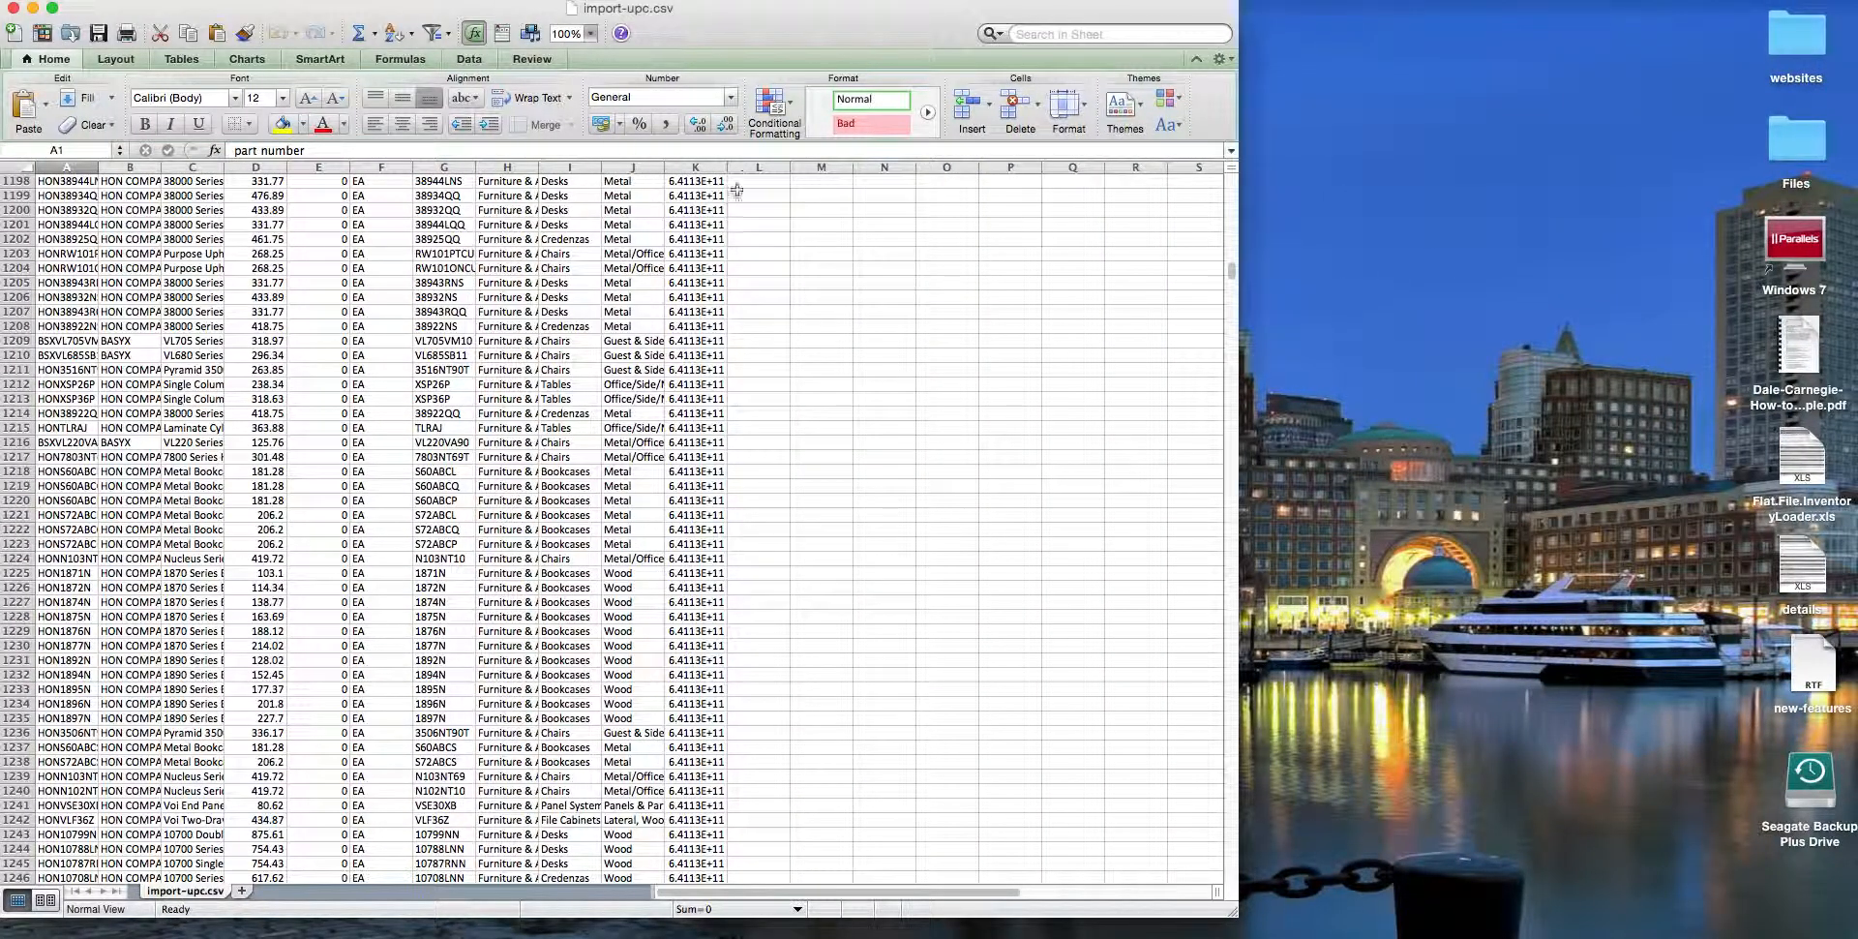
# Step: Return to import-upc.csv in Excel and widen the retail upc column
pyautogui.scroll(20, 746, 228)
pyautogui.scroll(20, 726, 237)
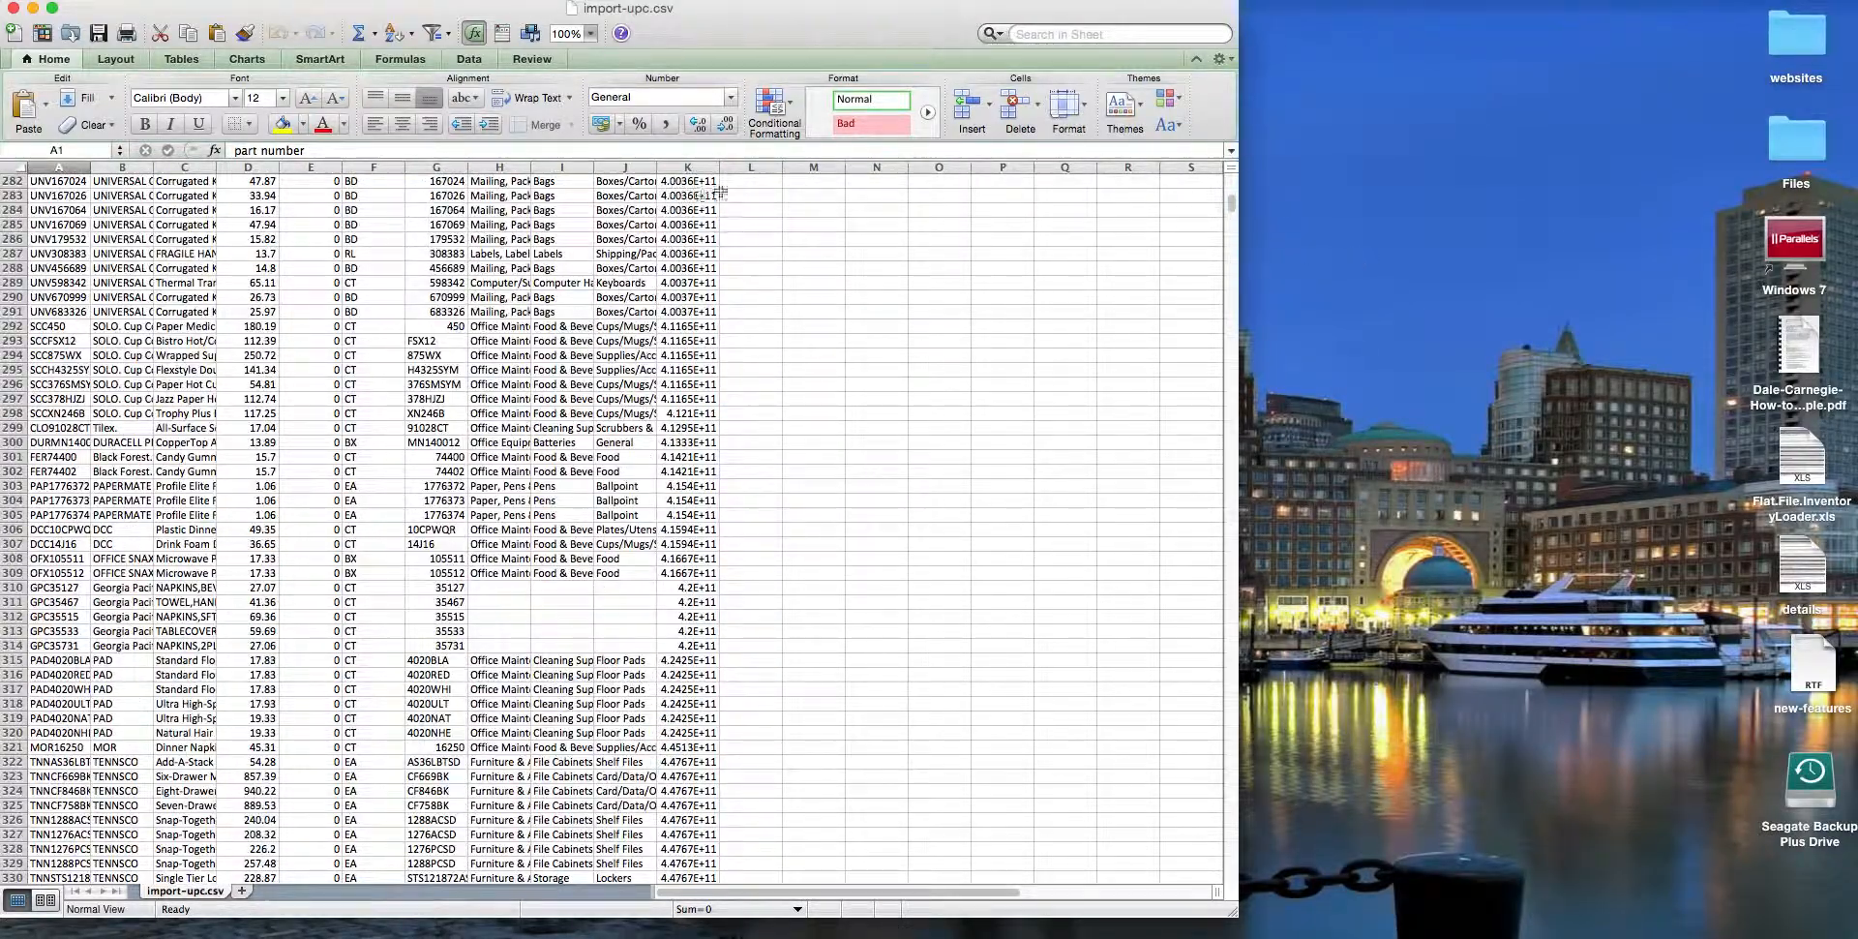
pyautogui.moveTo(1233, 200); pyautogui.dragTo(1234, 162)
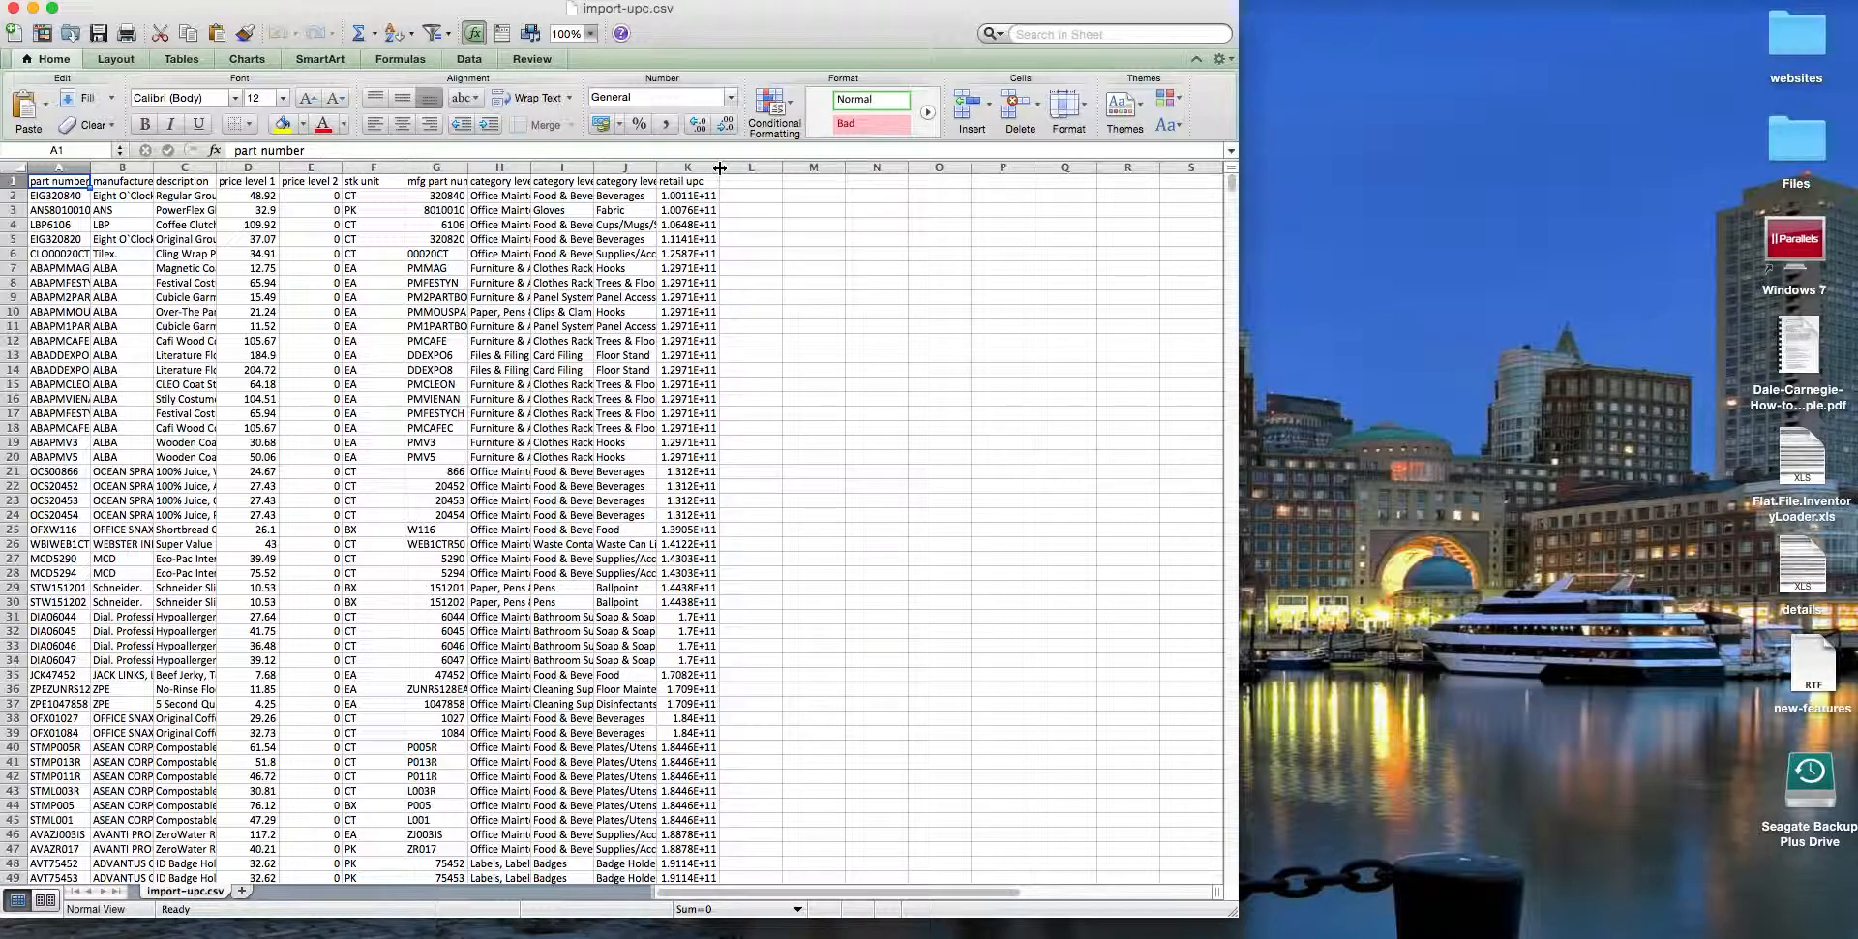
pyautogui.moveTo(719, 167); pyautogui.dragTo(822, 168)
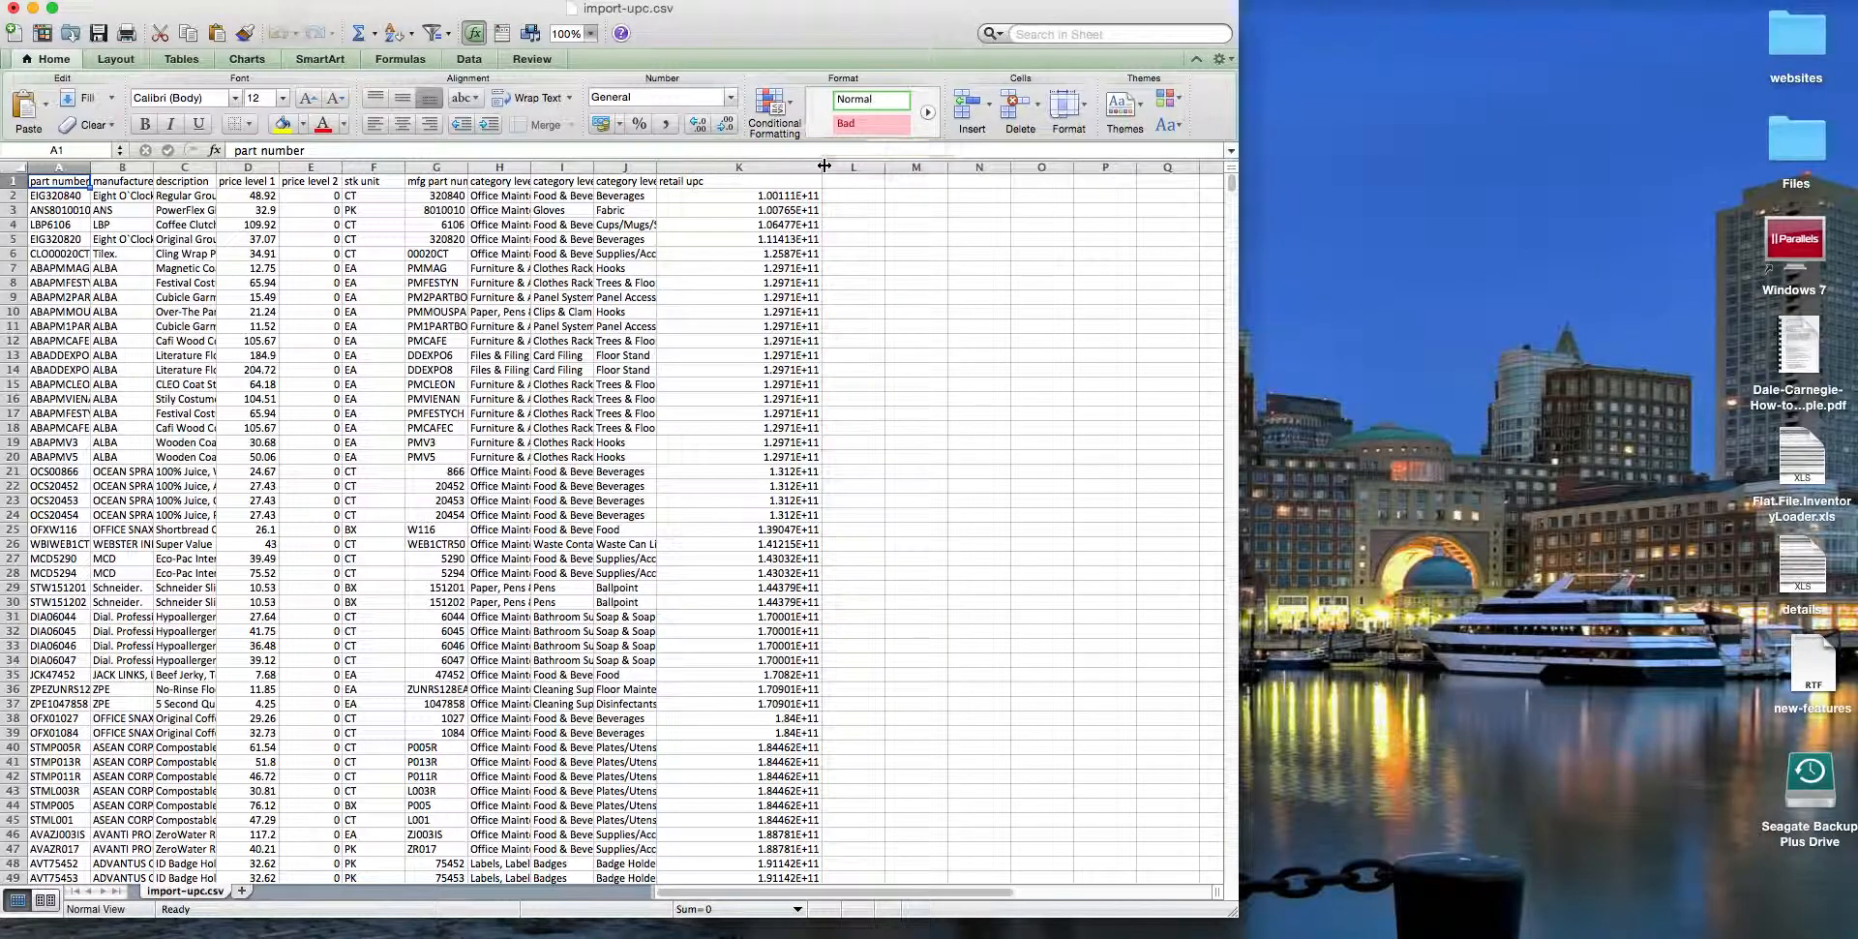
# Step: Set the cell format of the whole retail upc column to Number with 0 decimal places
pyautogui.rightClick(753, 166)
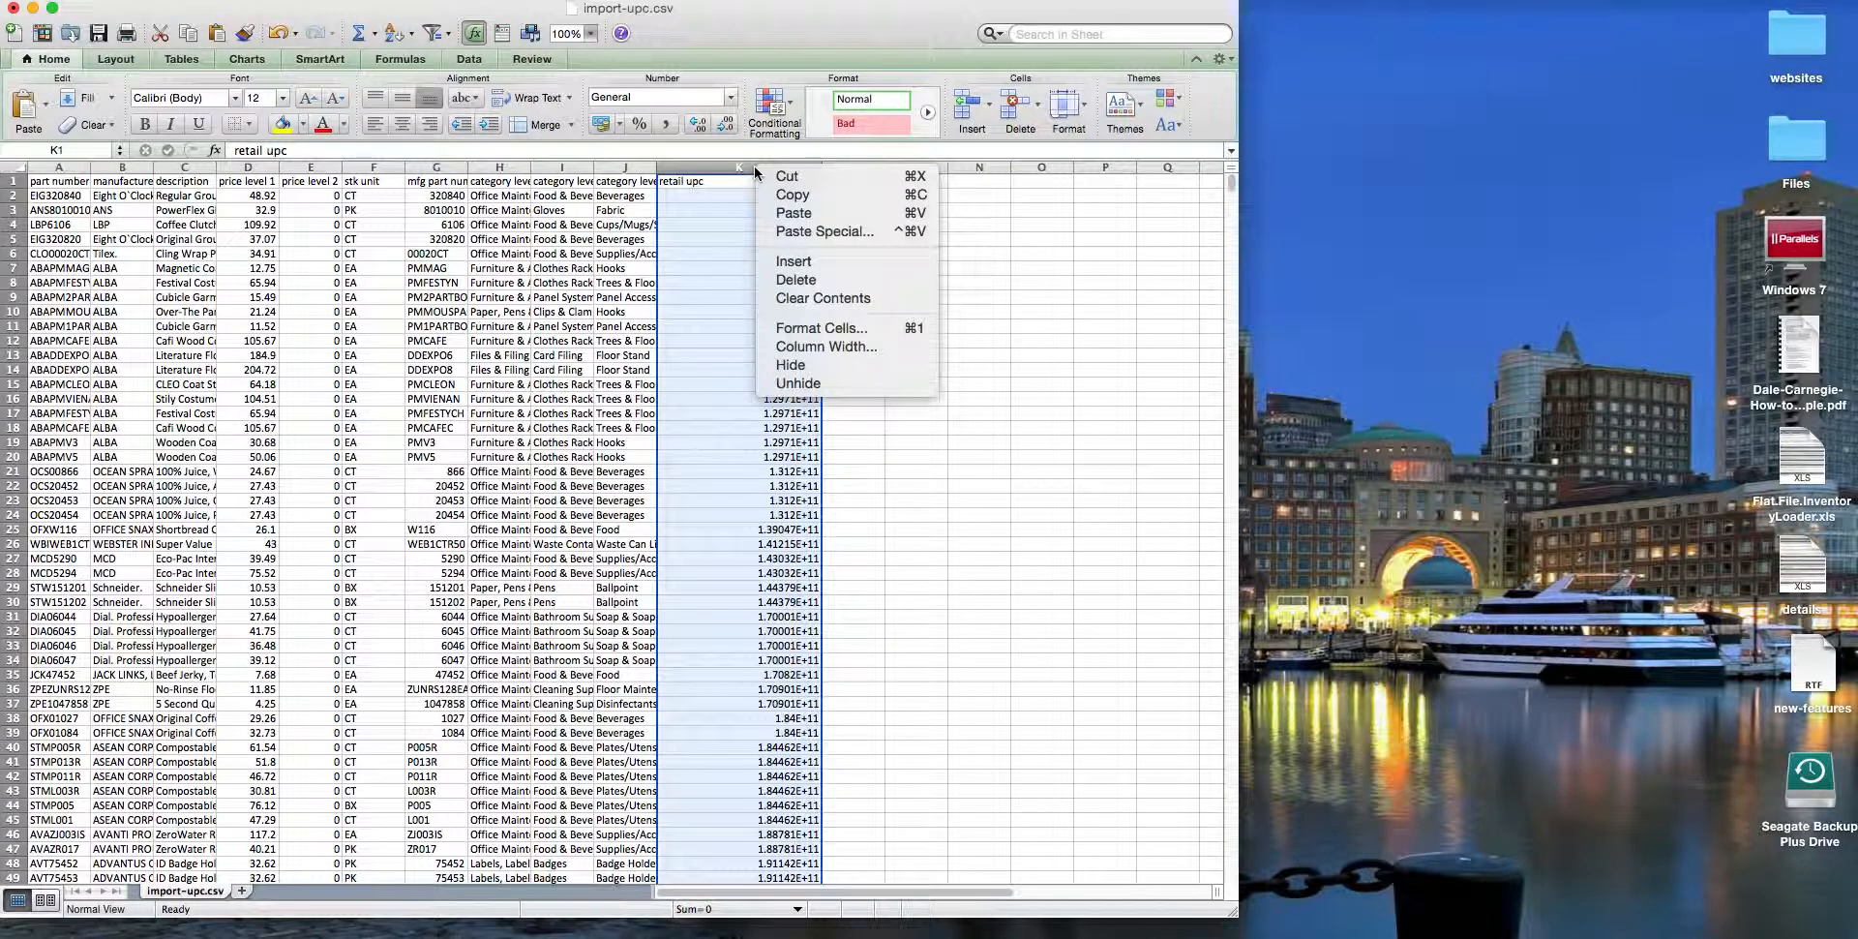
pyautogui.click(817, 327)
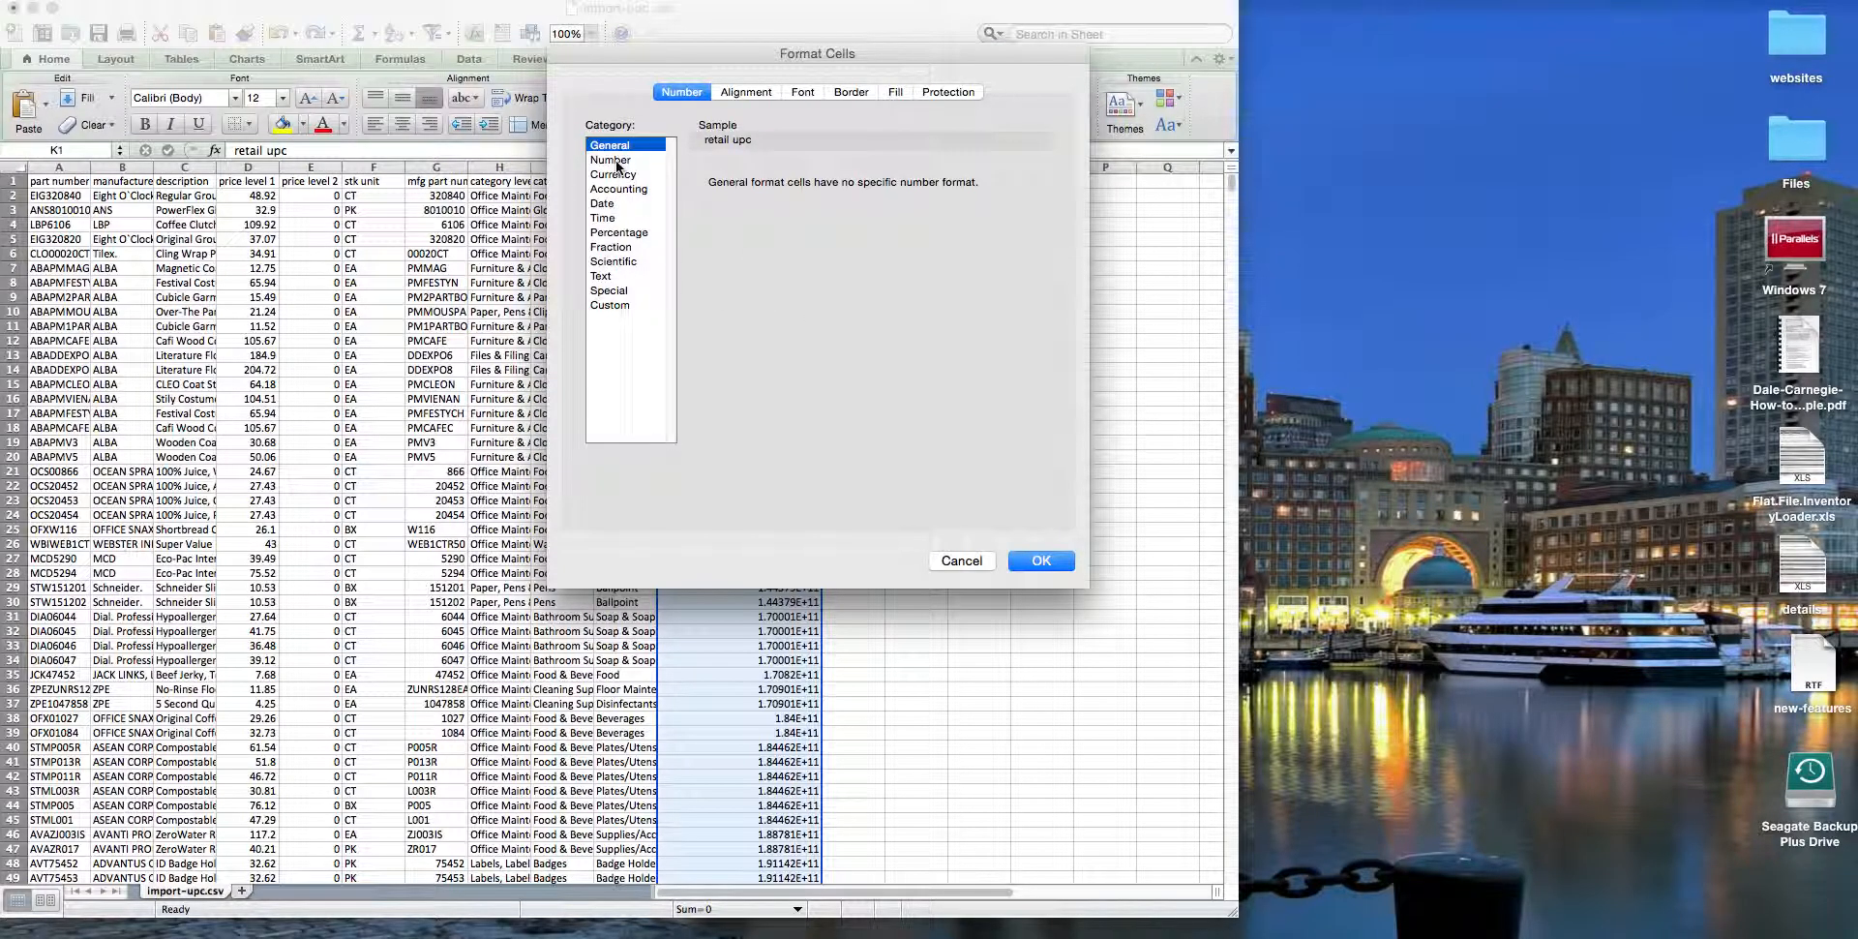
pyautogui.click(611, 159)
pyautogui.click(816, 188)
pyautogui.click(816, 188)
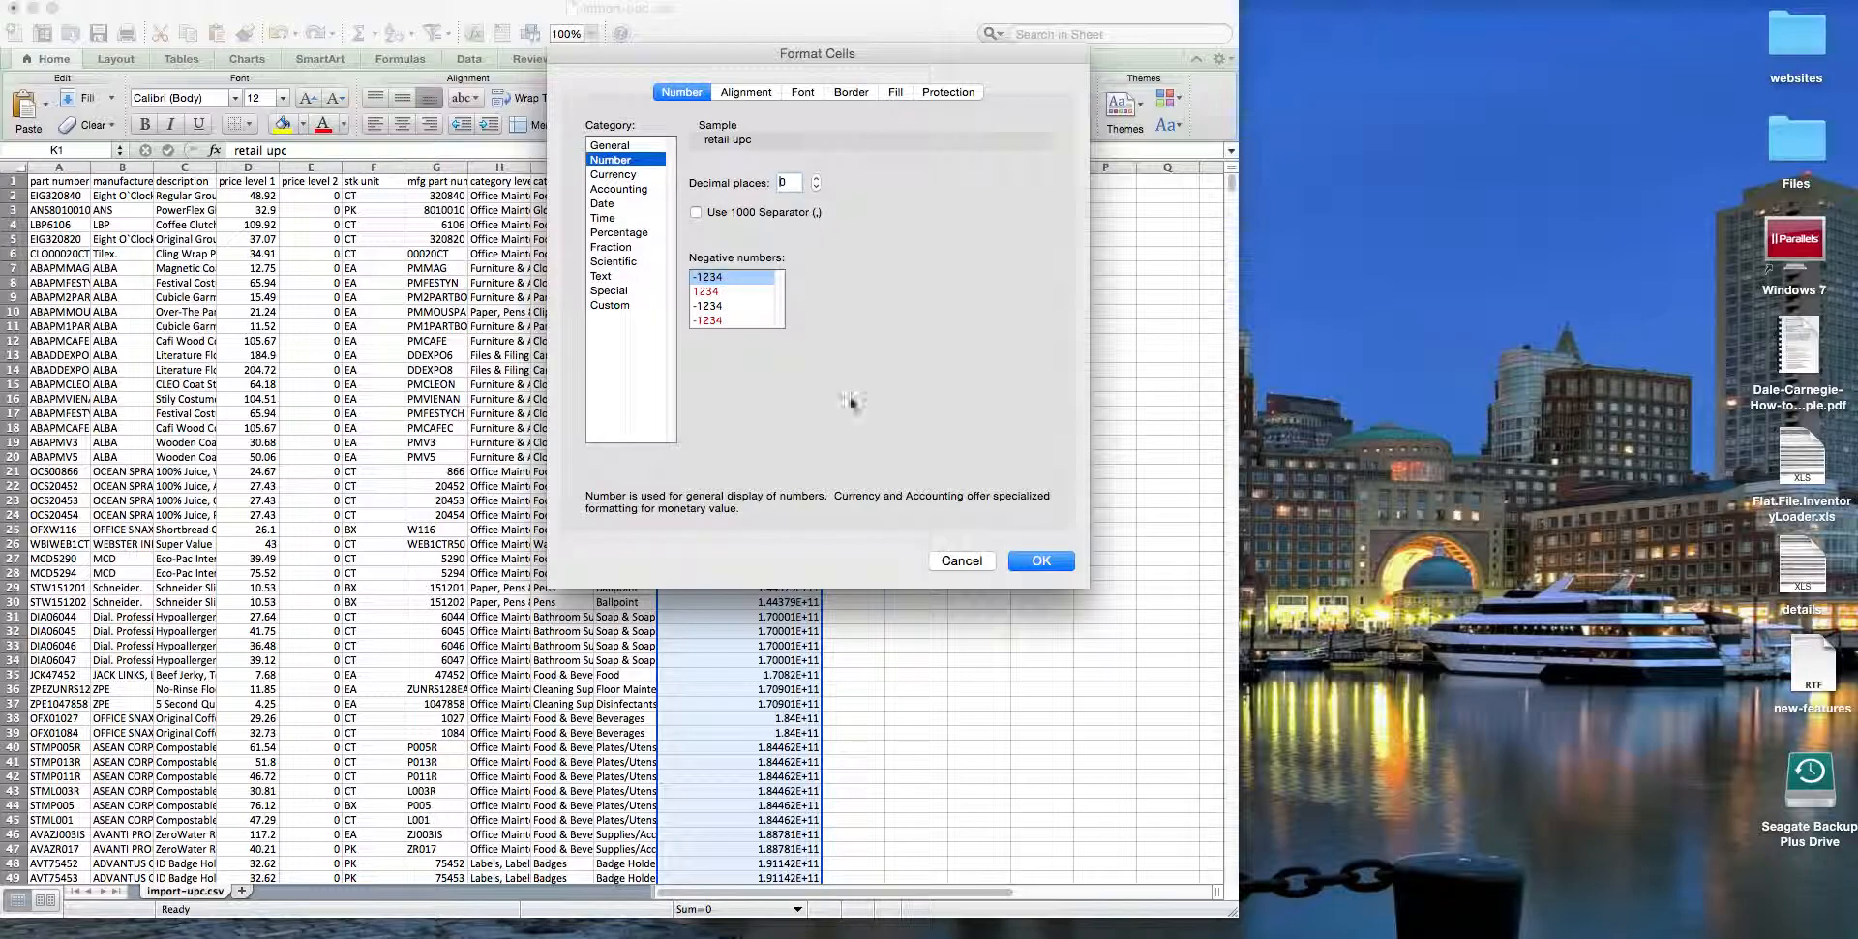
# Step: Try a custom format code of zeros for the retail upc column, and apply the cell format
pyautogui.click(611, 305)
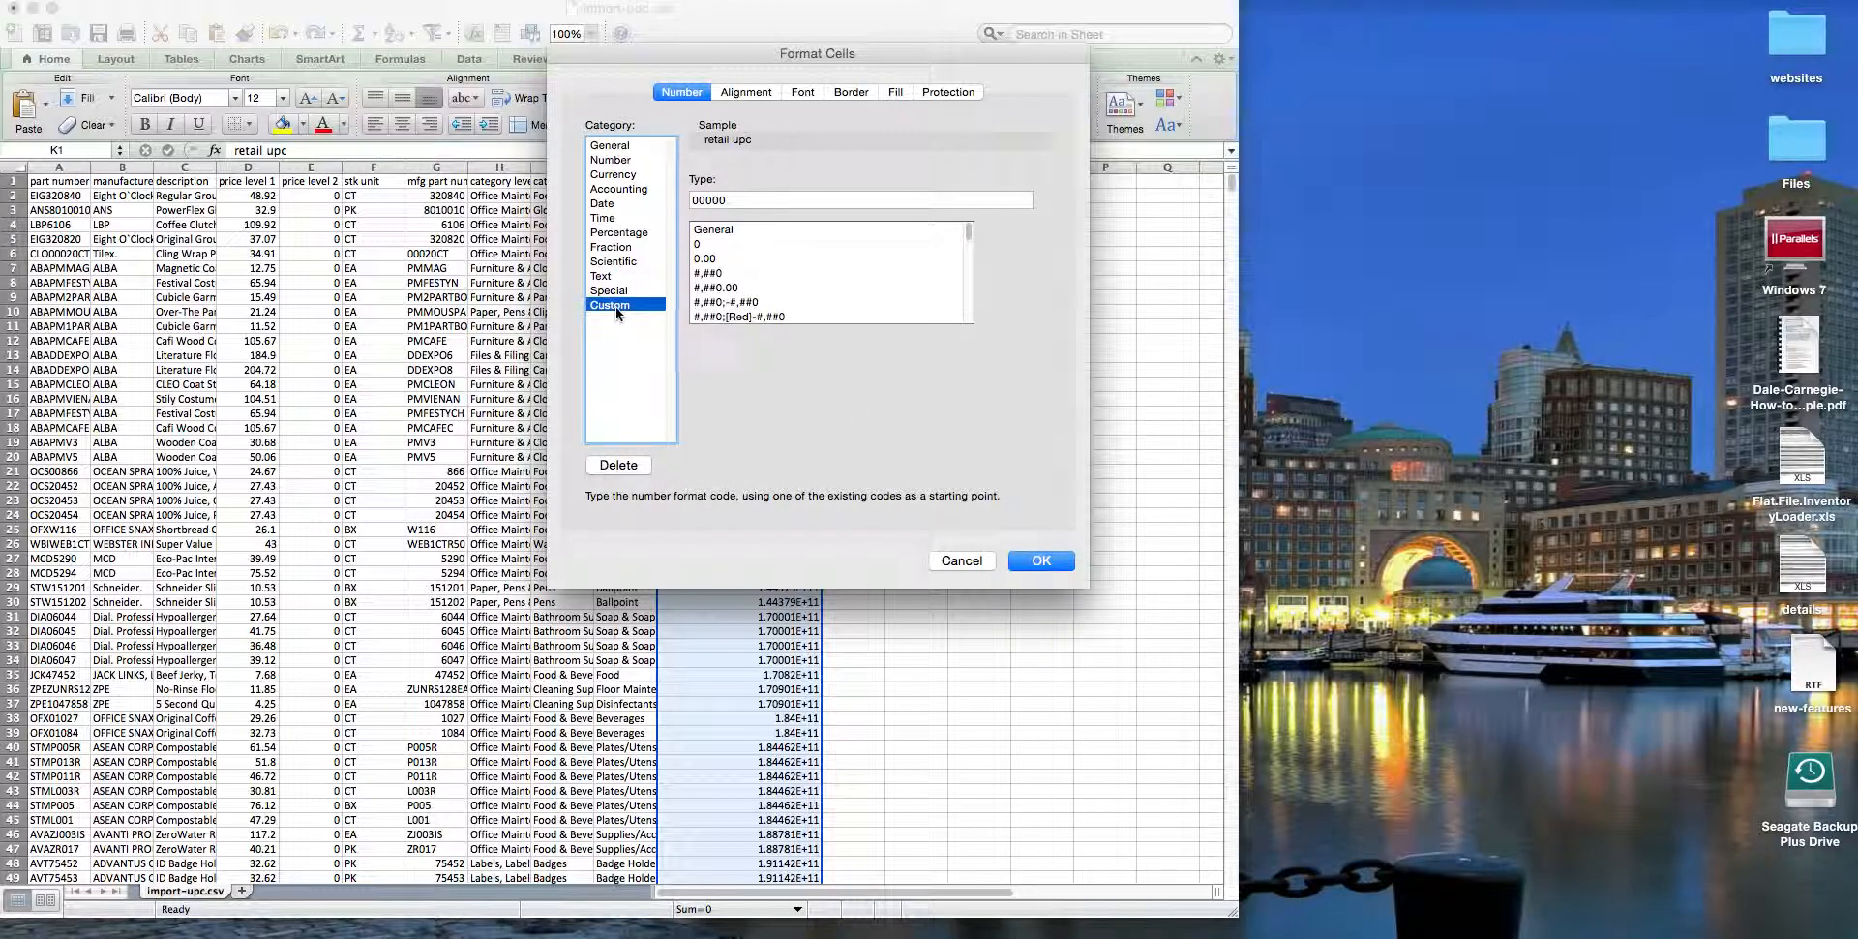
pyautogui.moveTo(748, 199); pyautogui.dragTo(674, 202)
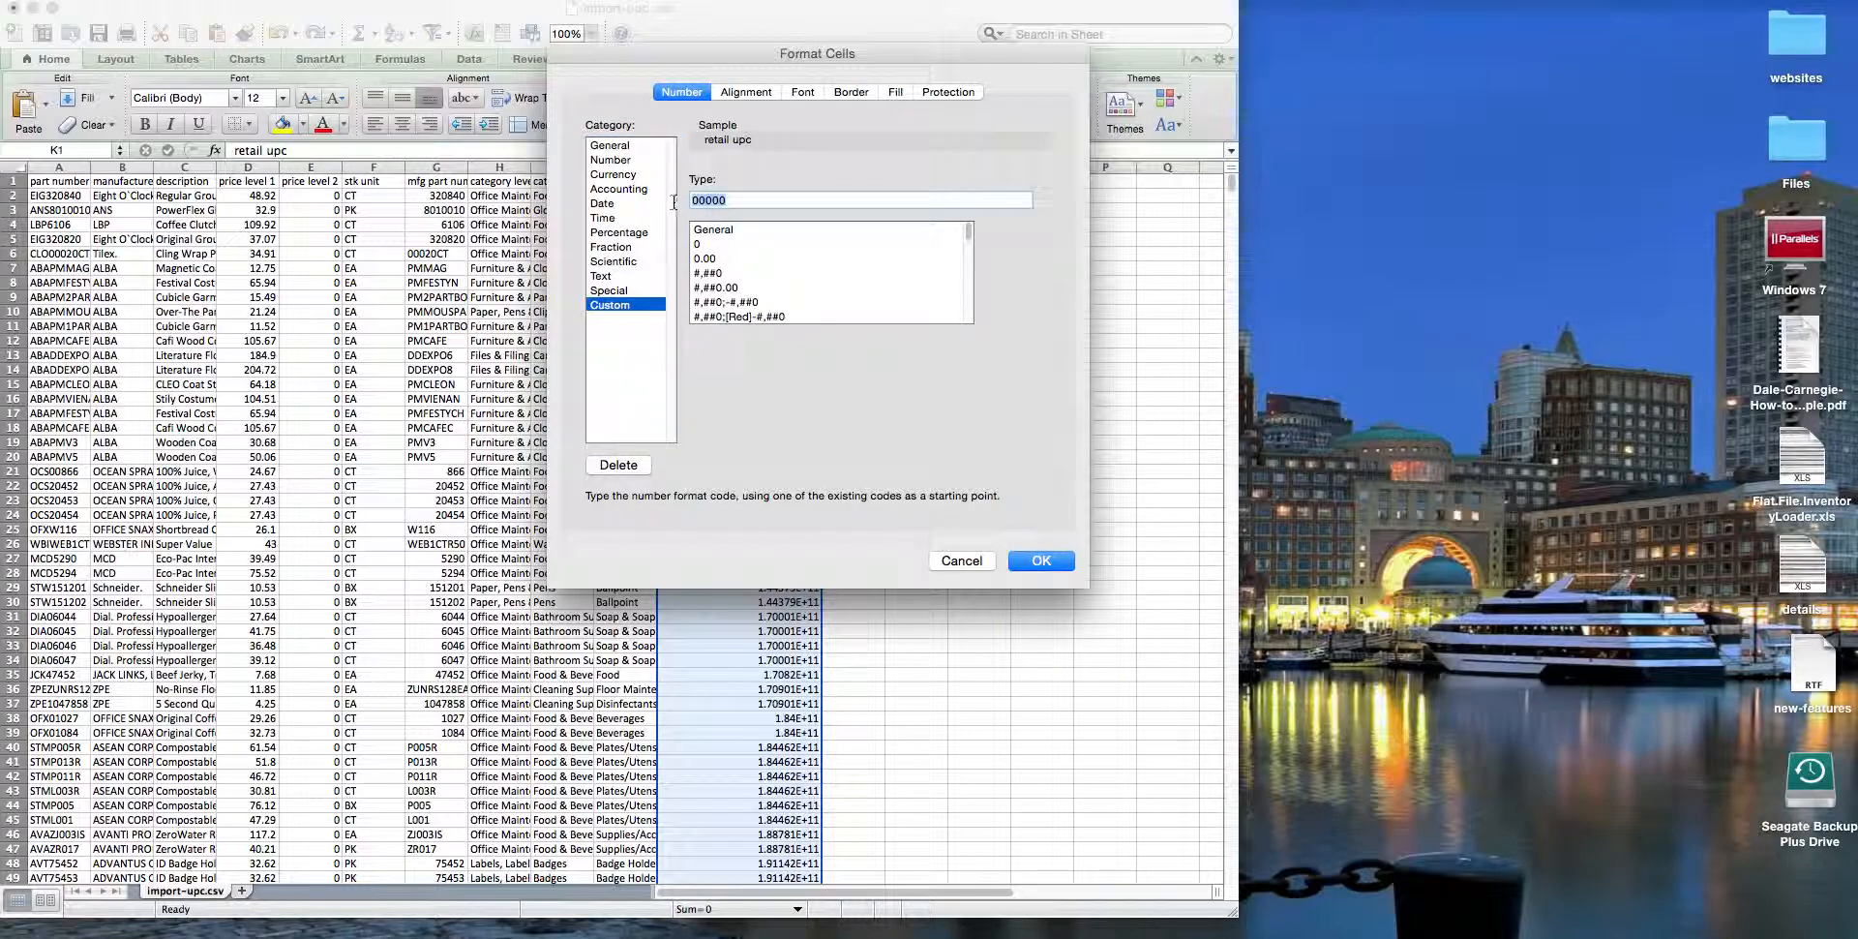
pyautogui.press('BackSpace')
pyautogui.write('0000000')
pyautogui.click(1042, 560)
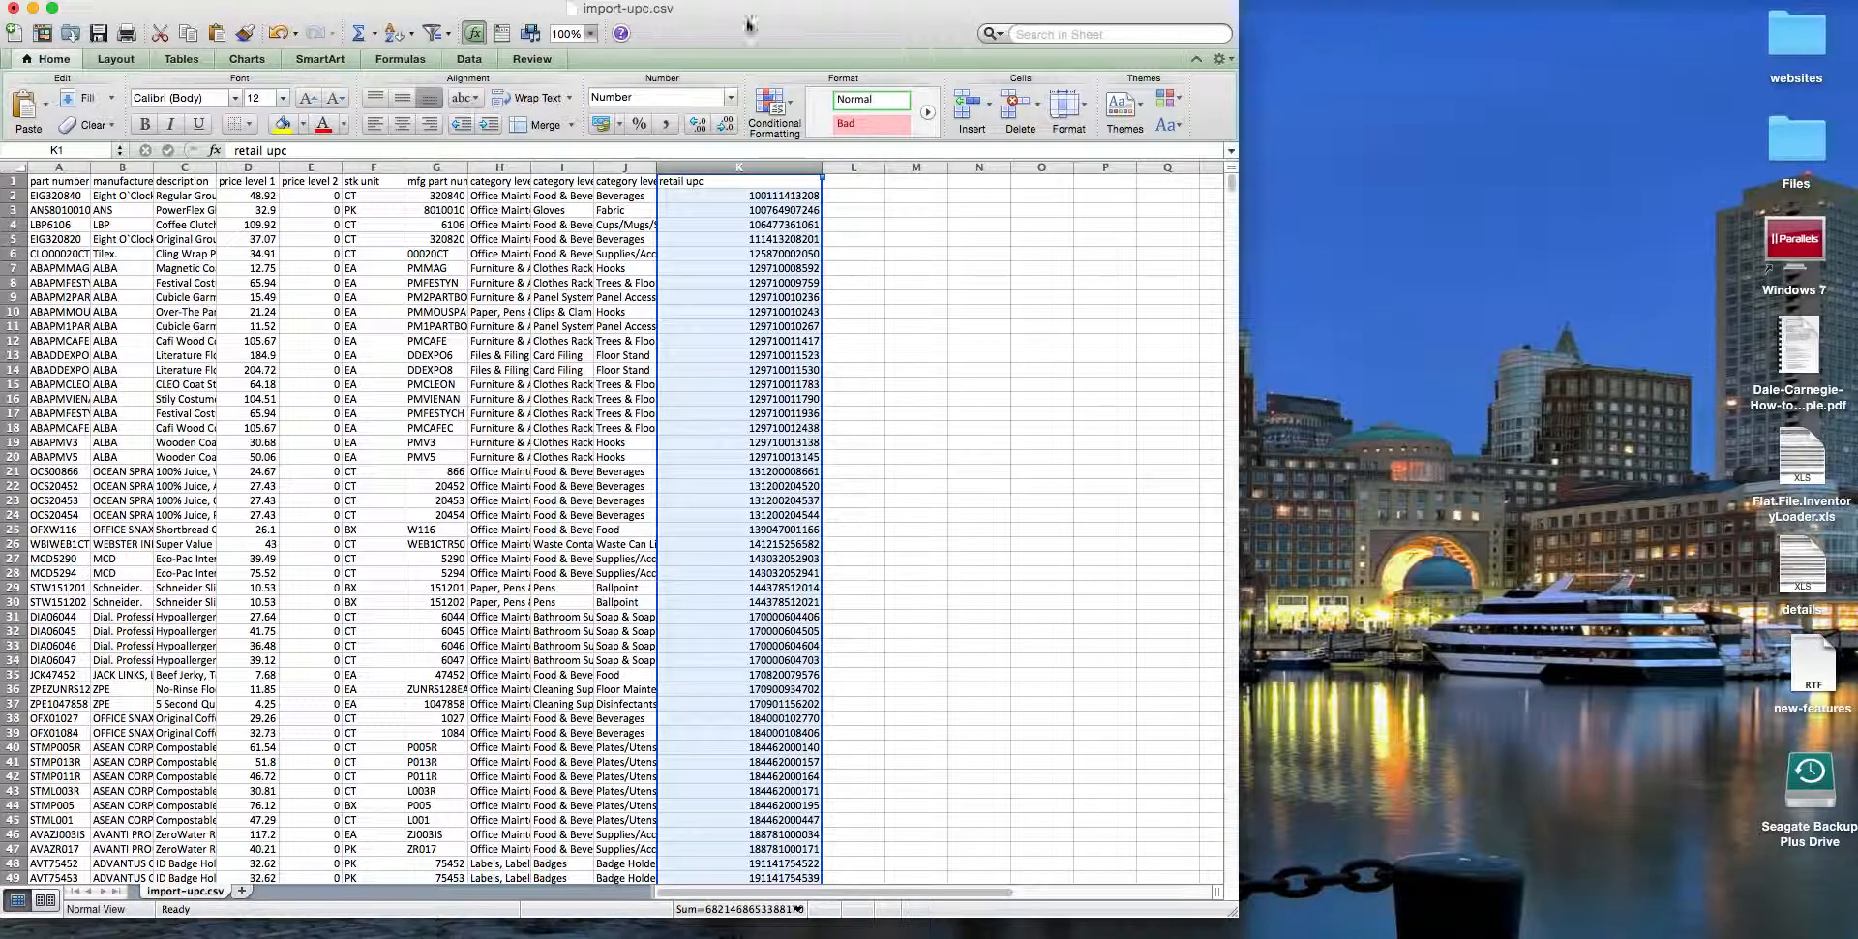
# Step: Save the sheet on the Desktop as import-upc in Comma Separated Values (.csv) format, overwriting the existing file
pyautogui.click(117, 0)
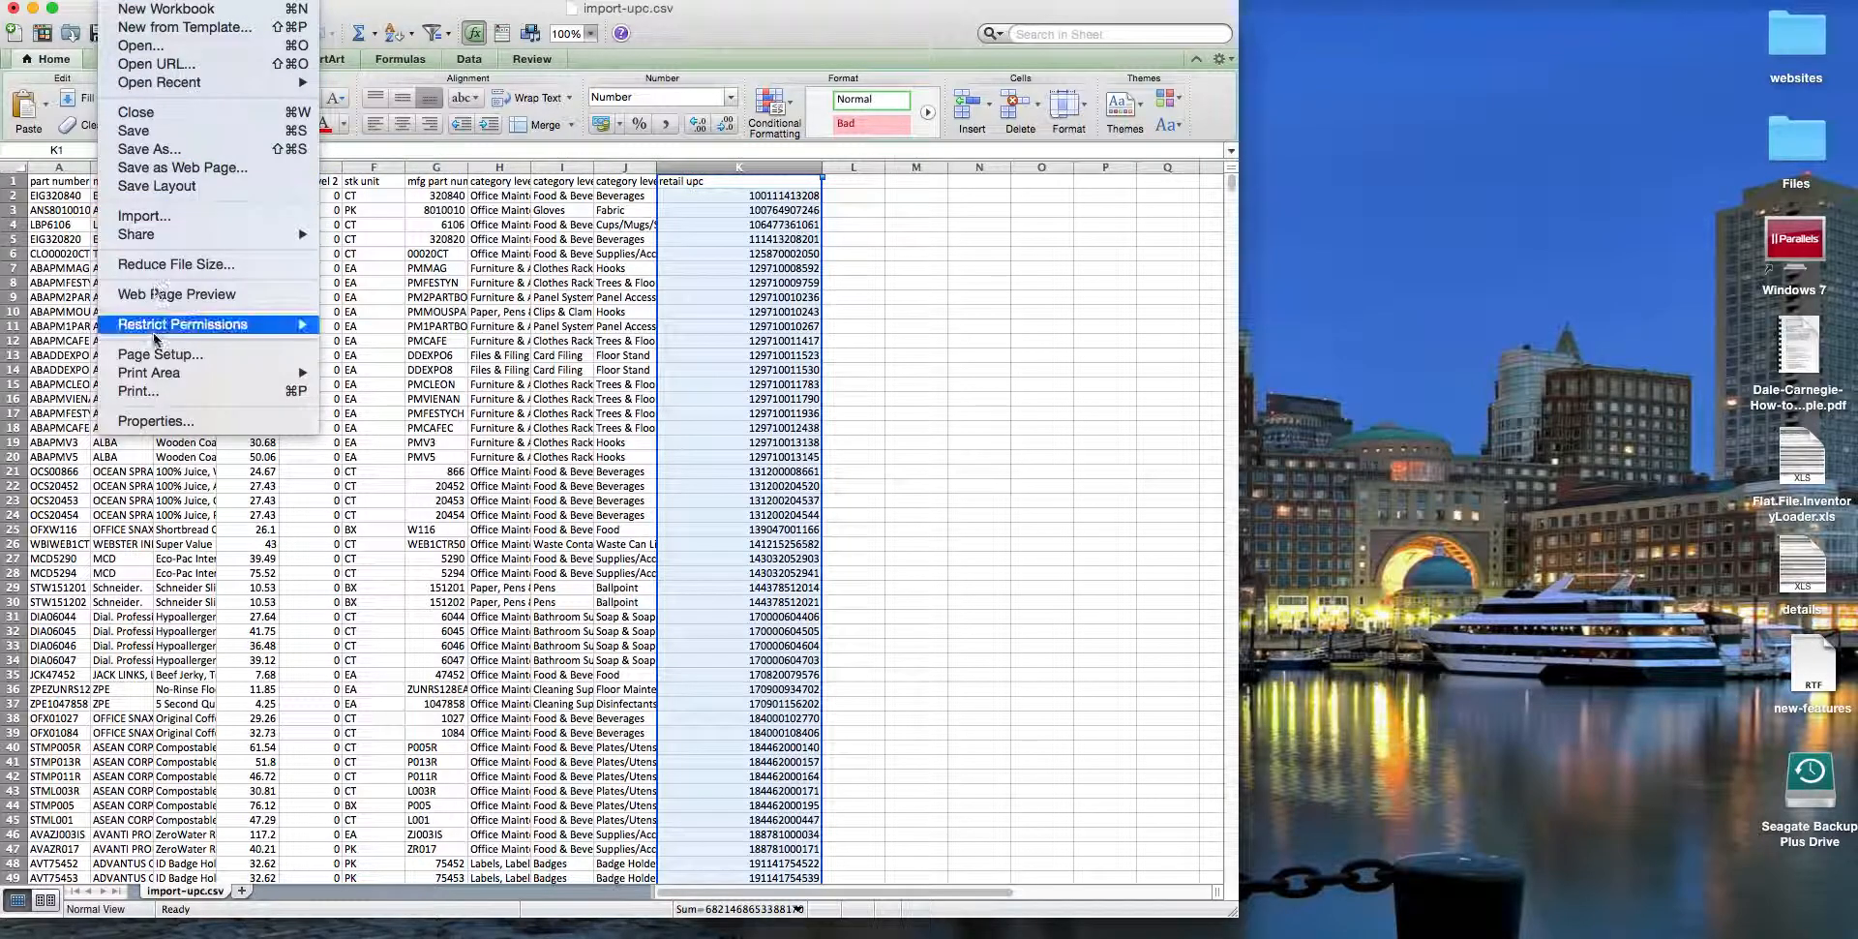
pyautogui.click(165, 153)
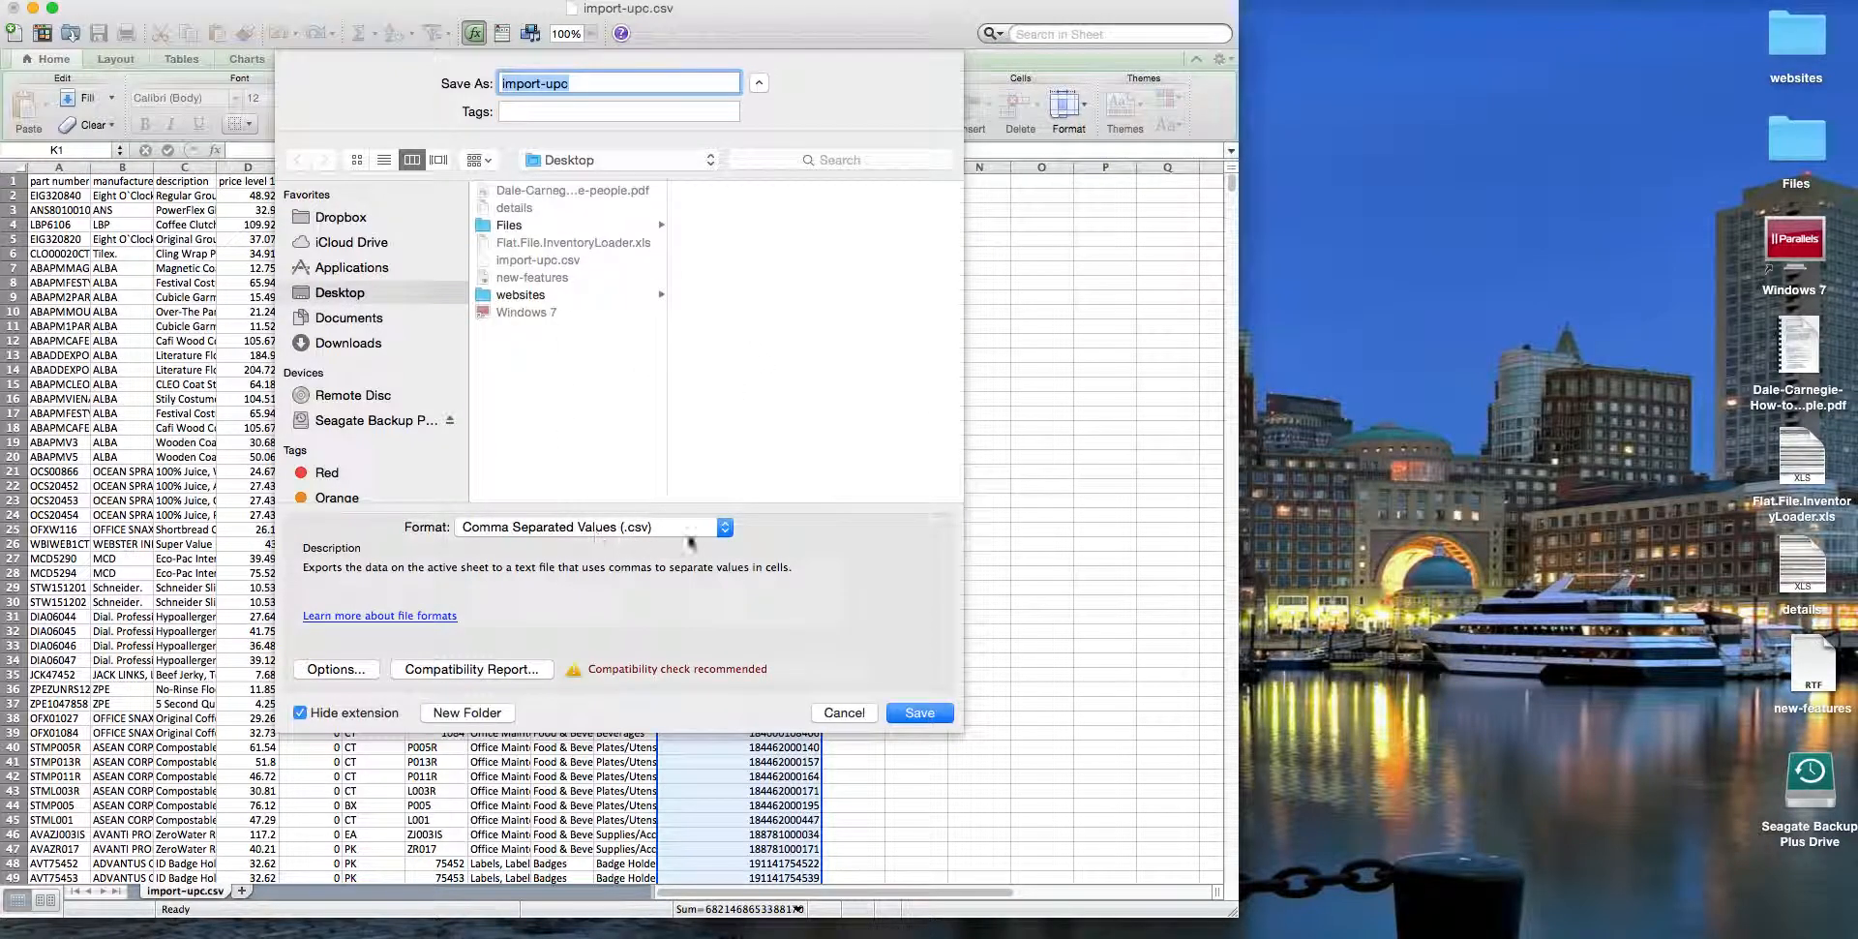
pyautogui.click(941, 712)
pyautogui.click(774, 167)
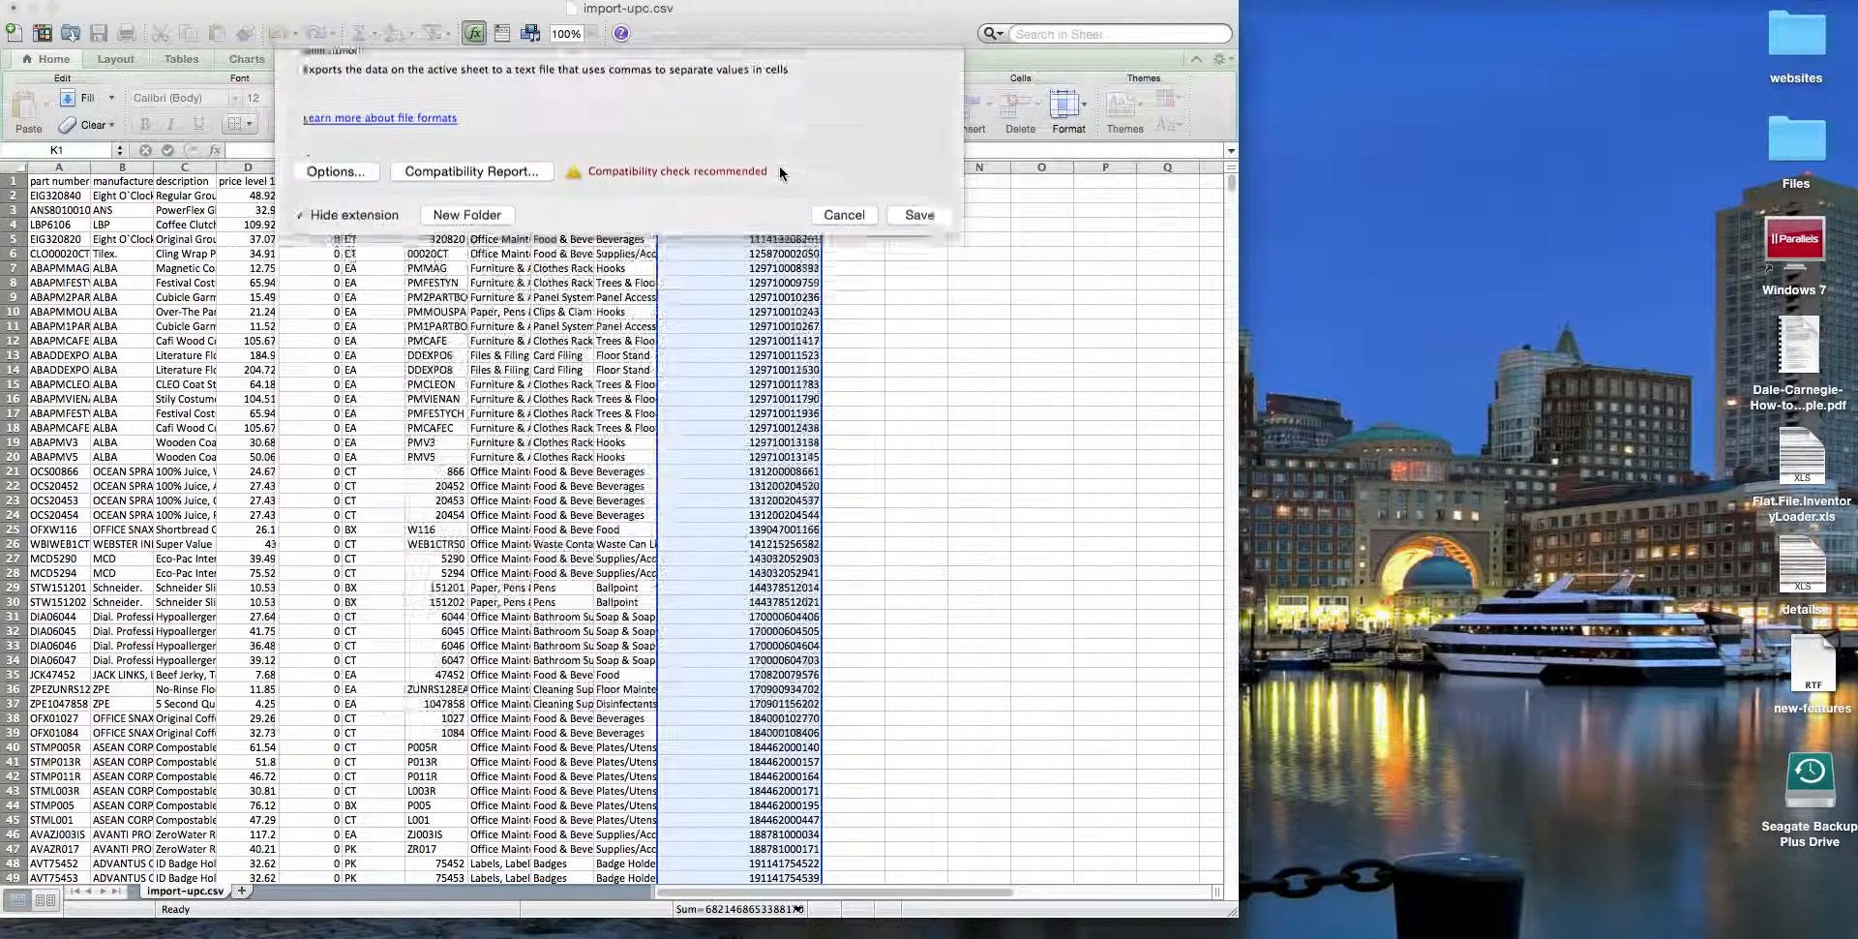
pyautogui.click(1082, 534)
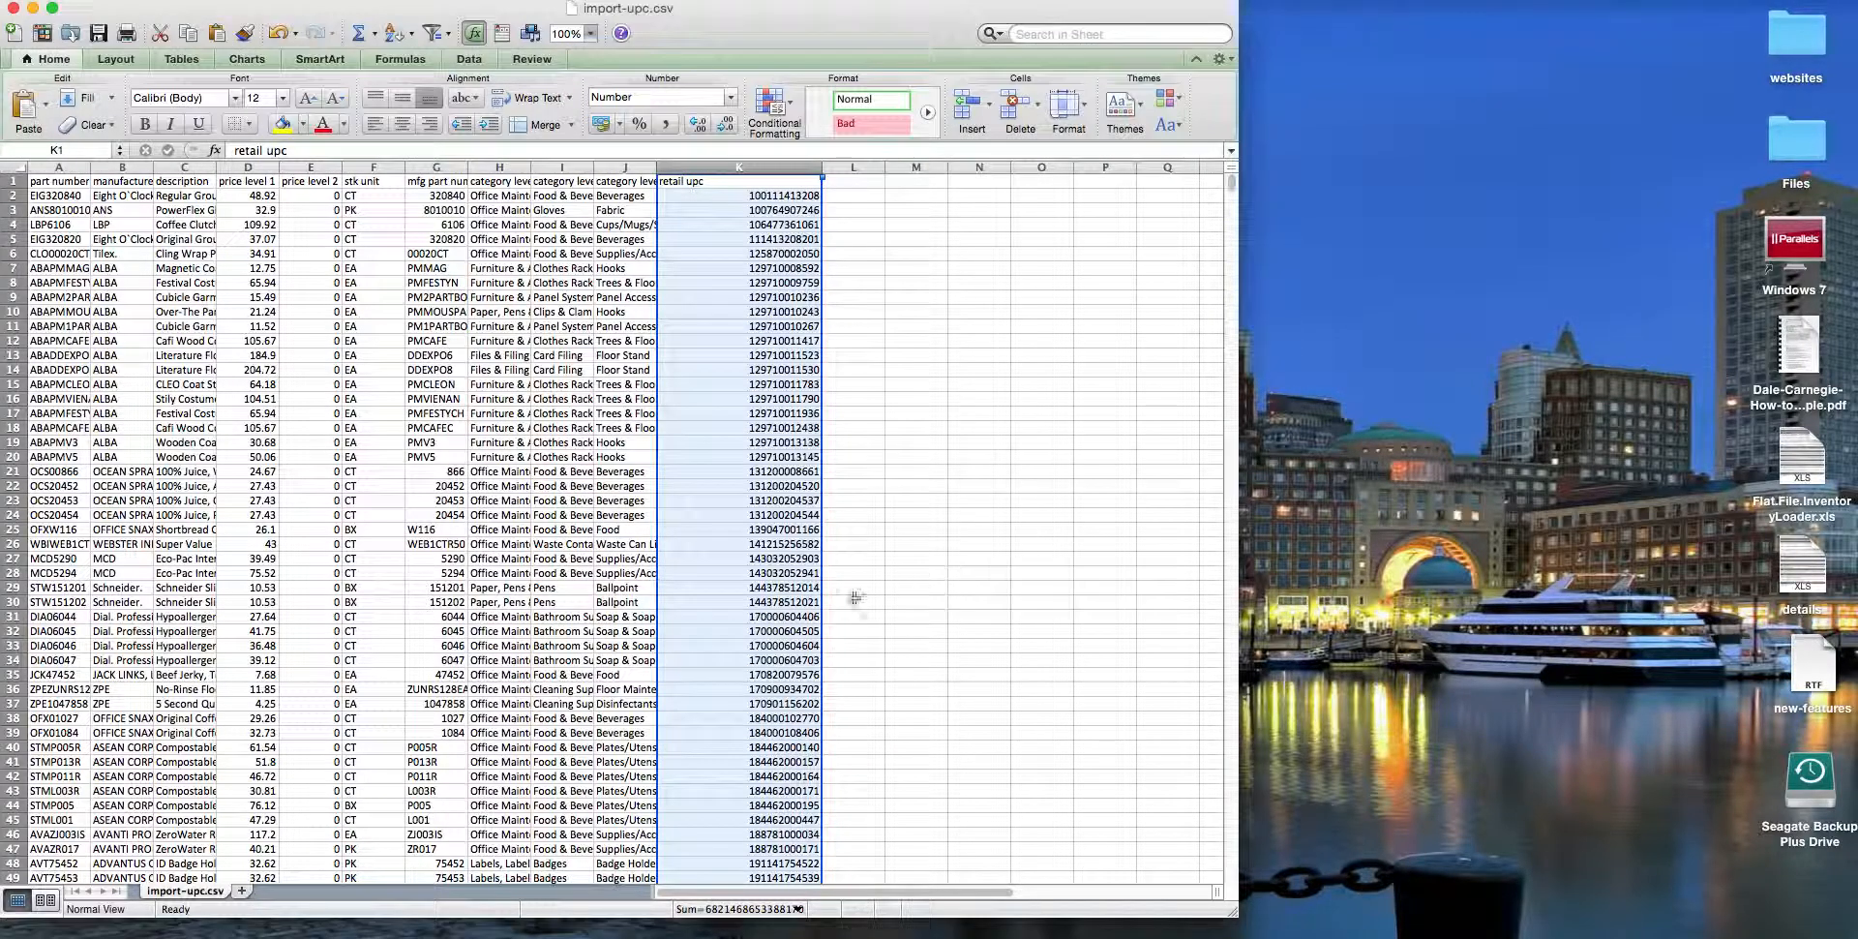
# Step: Switch back to Synccentric and import the resaved import-upc file from the Desktop, specifying that it includes column headers
pyautogui.hotkey('ctrl', 'Left')
pyautogui.scroll(-15, 915, 613)
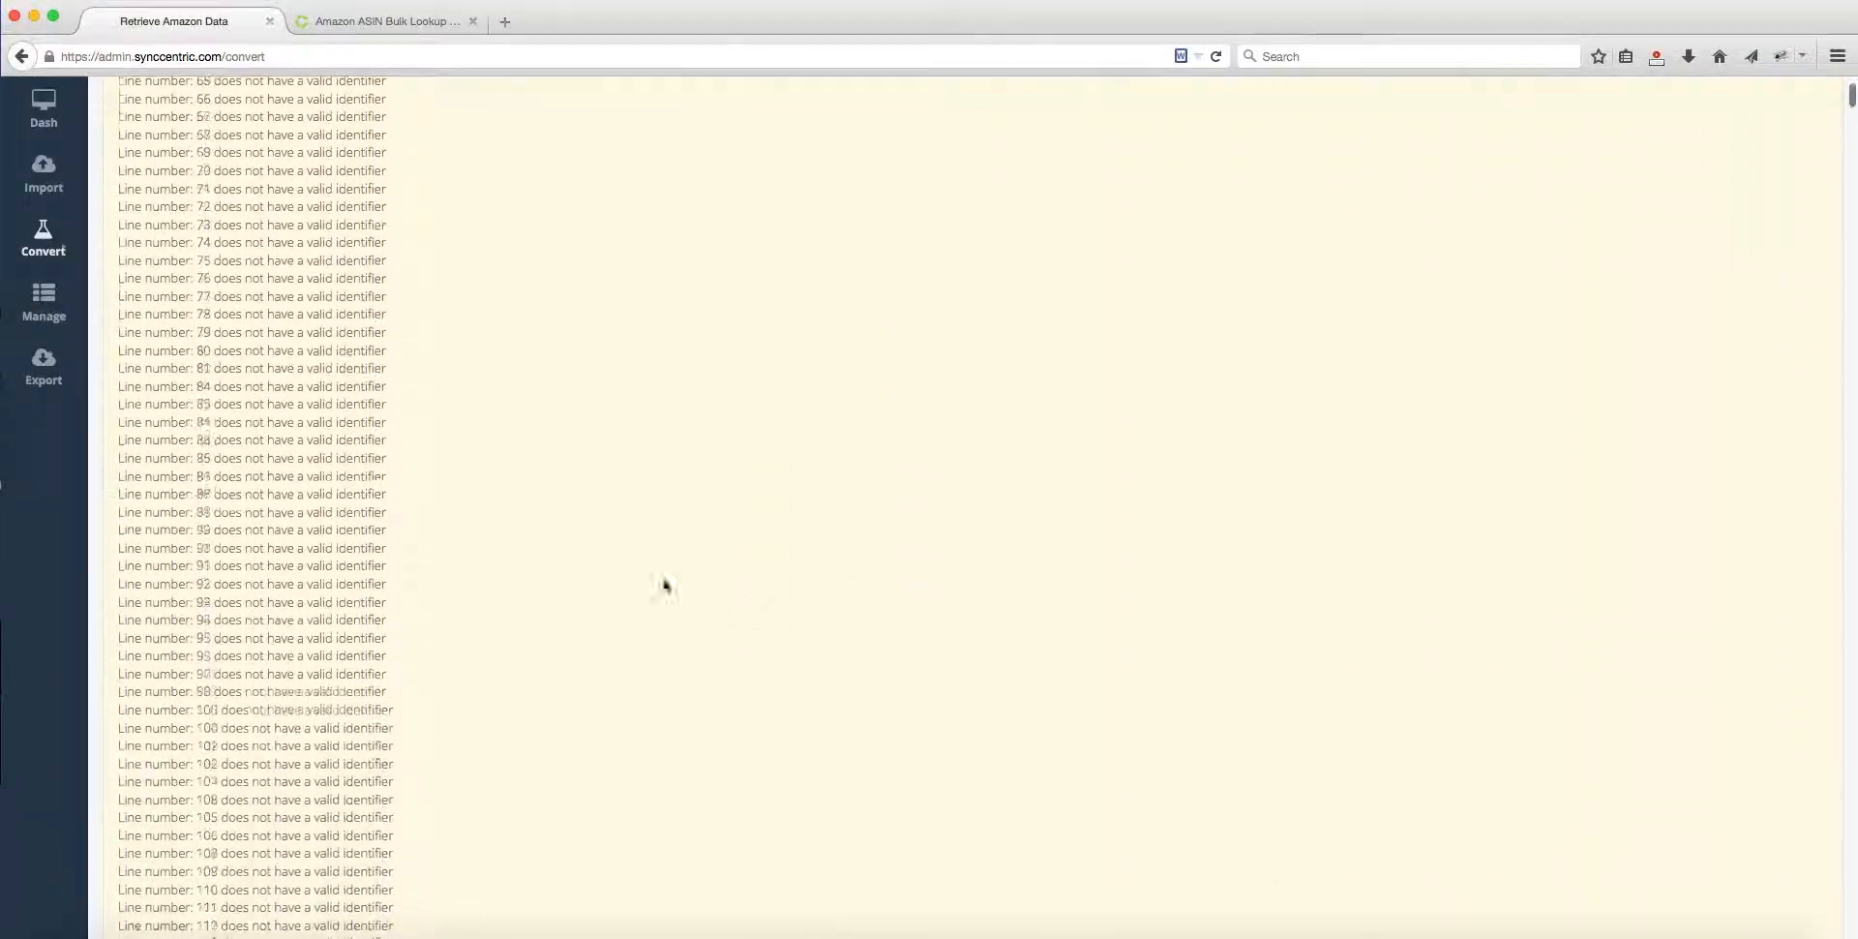
pyautogui.click(56, 180)
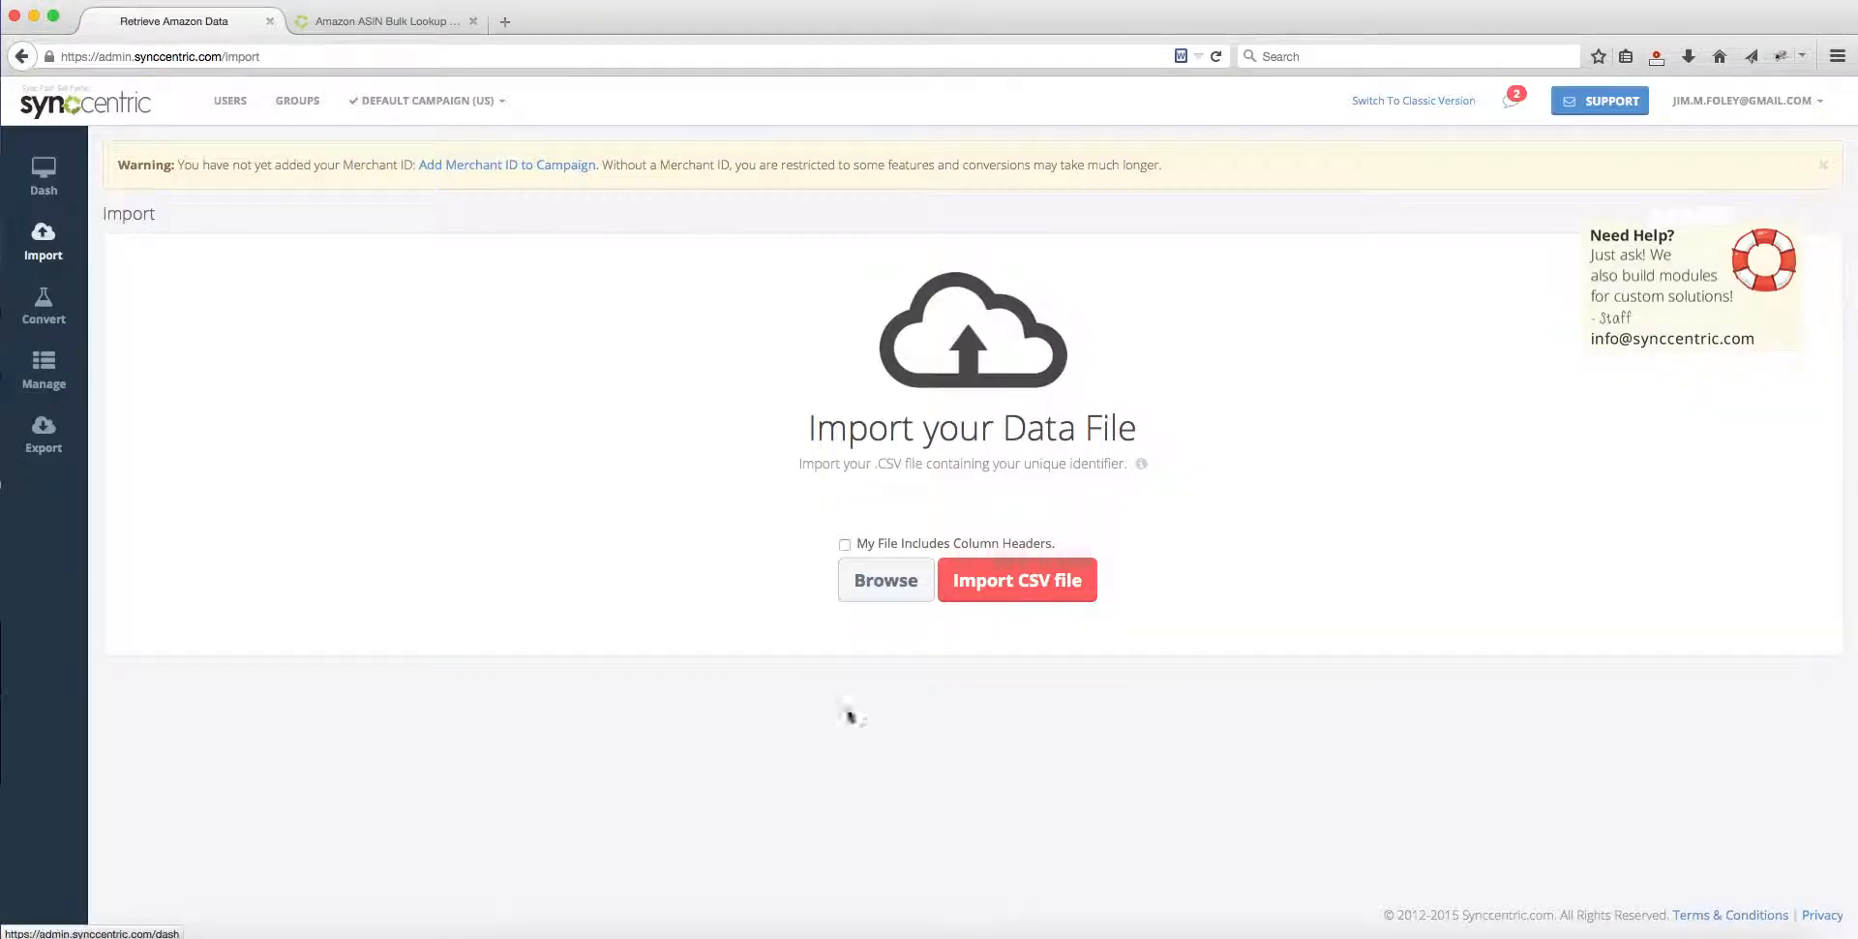
pyautogui.click(889, 584)
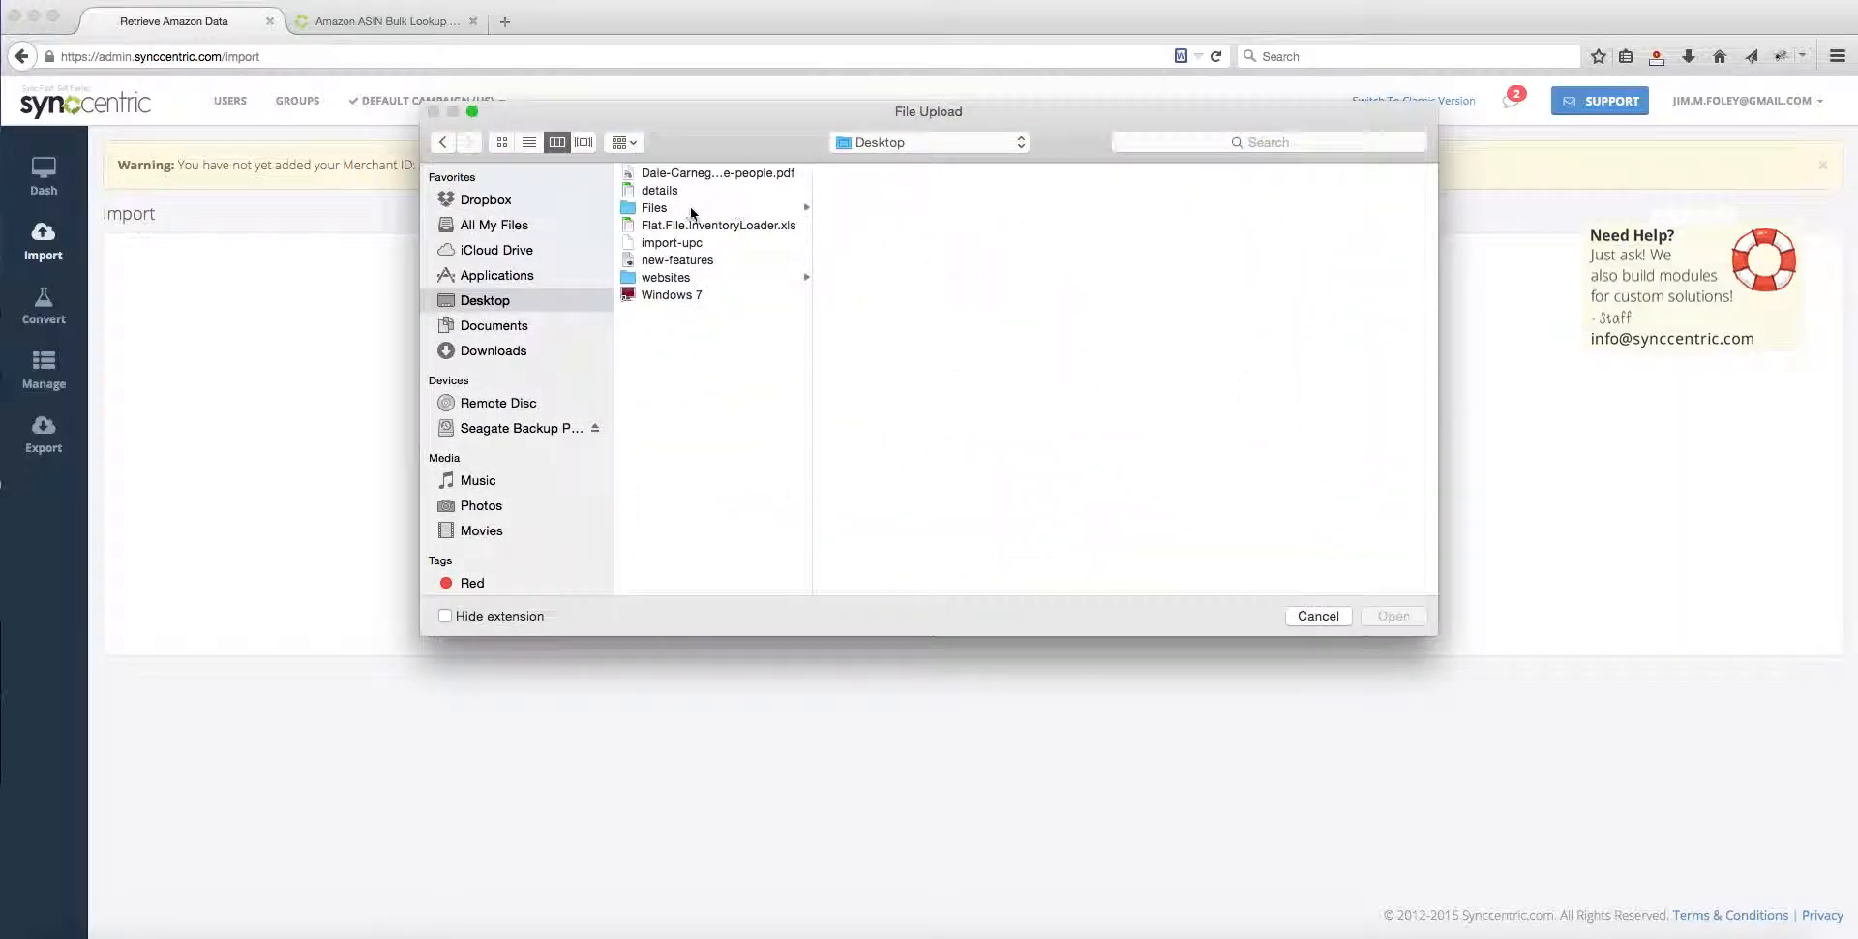
pyautogui.click(688, 243)
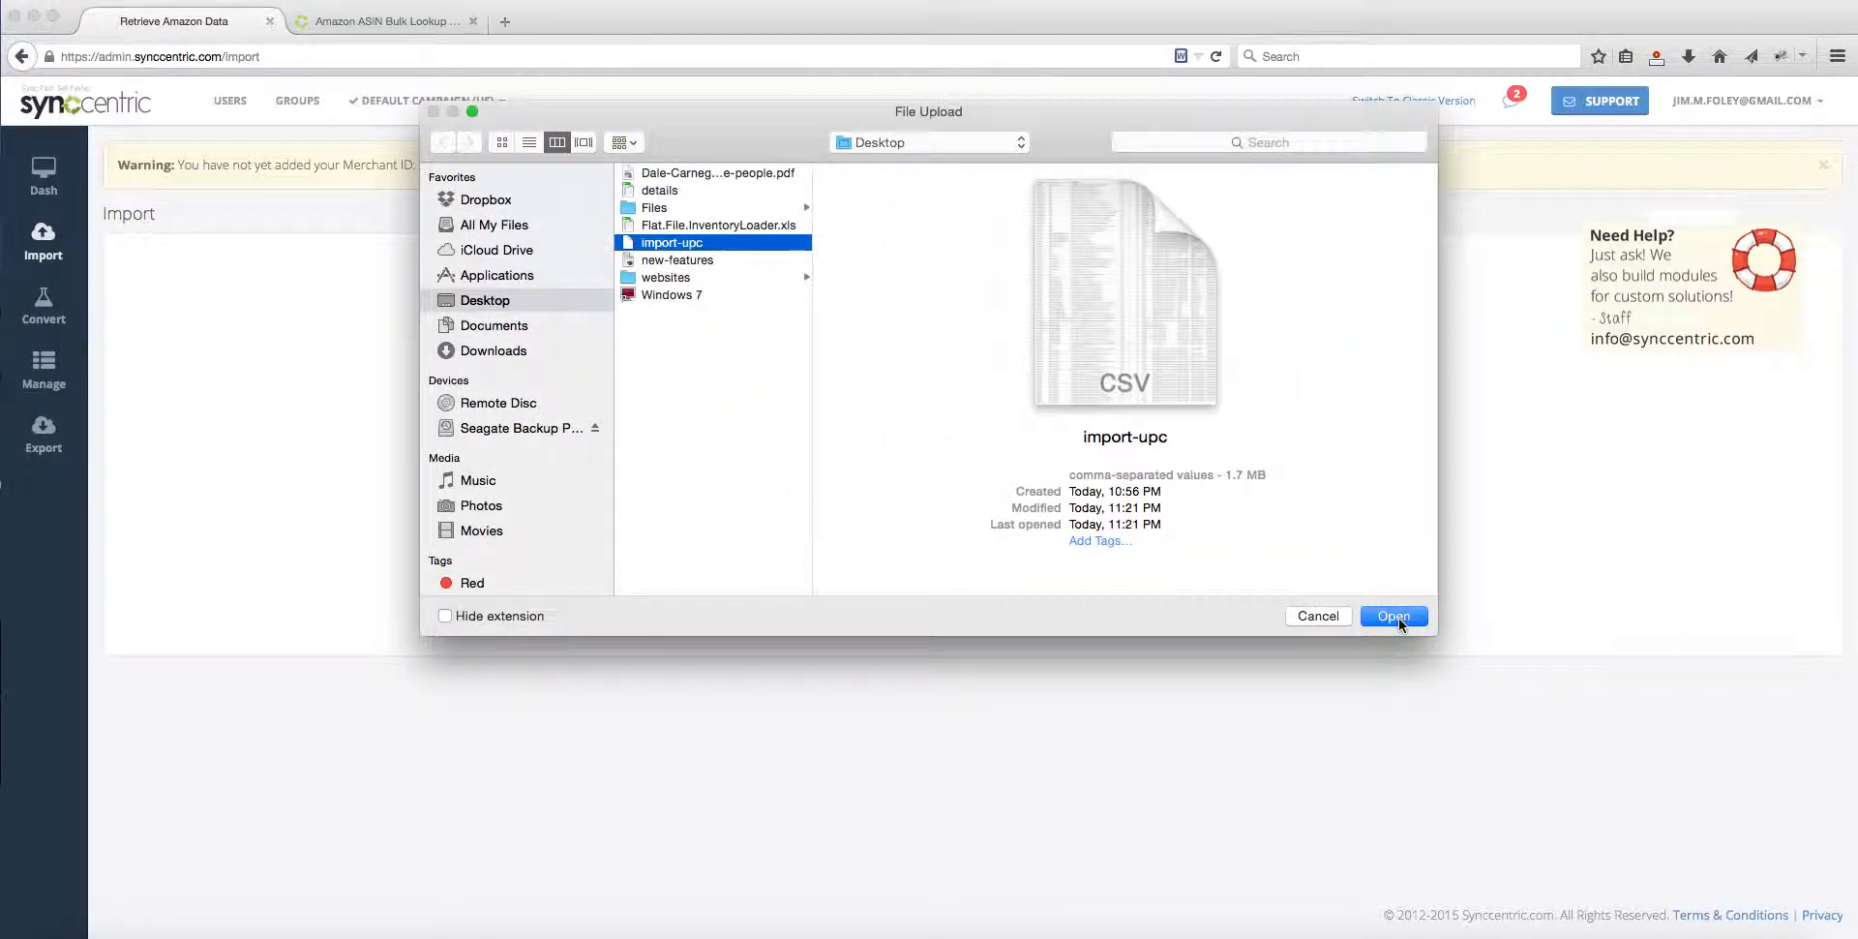
pyautogui.click(1401, 616)
pyautogui.click(844, 544)
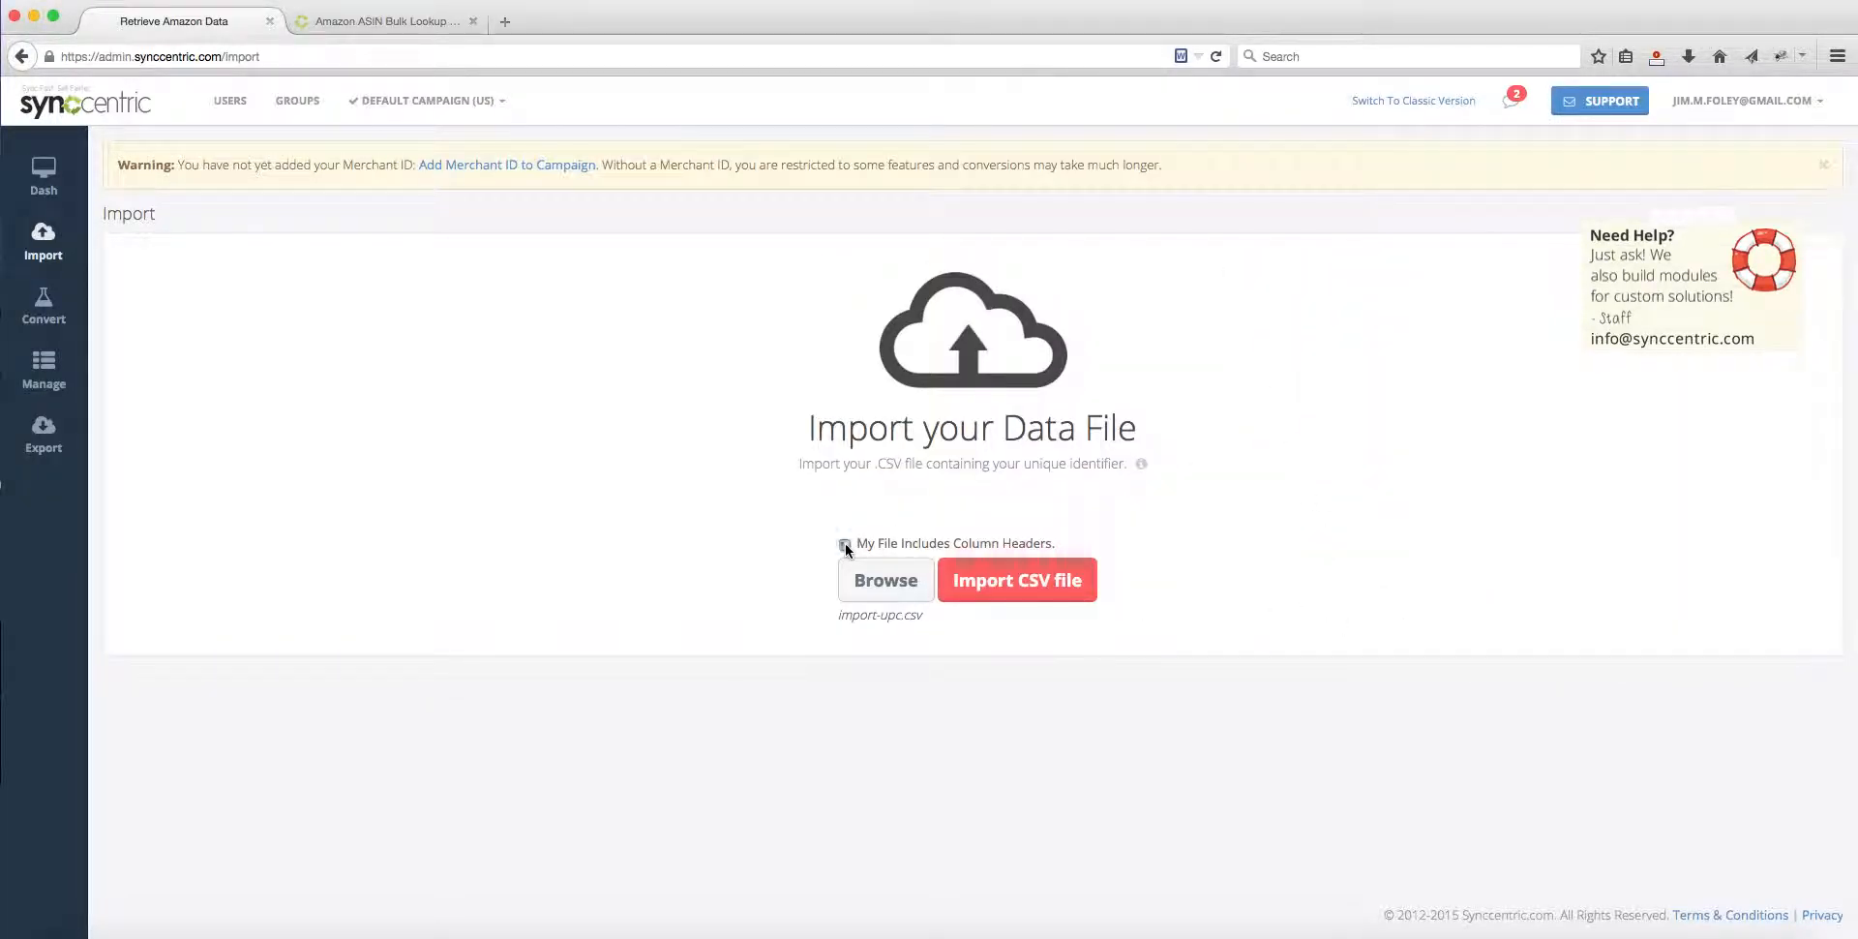
pyautogui.click(1042, 590)
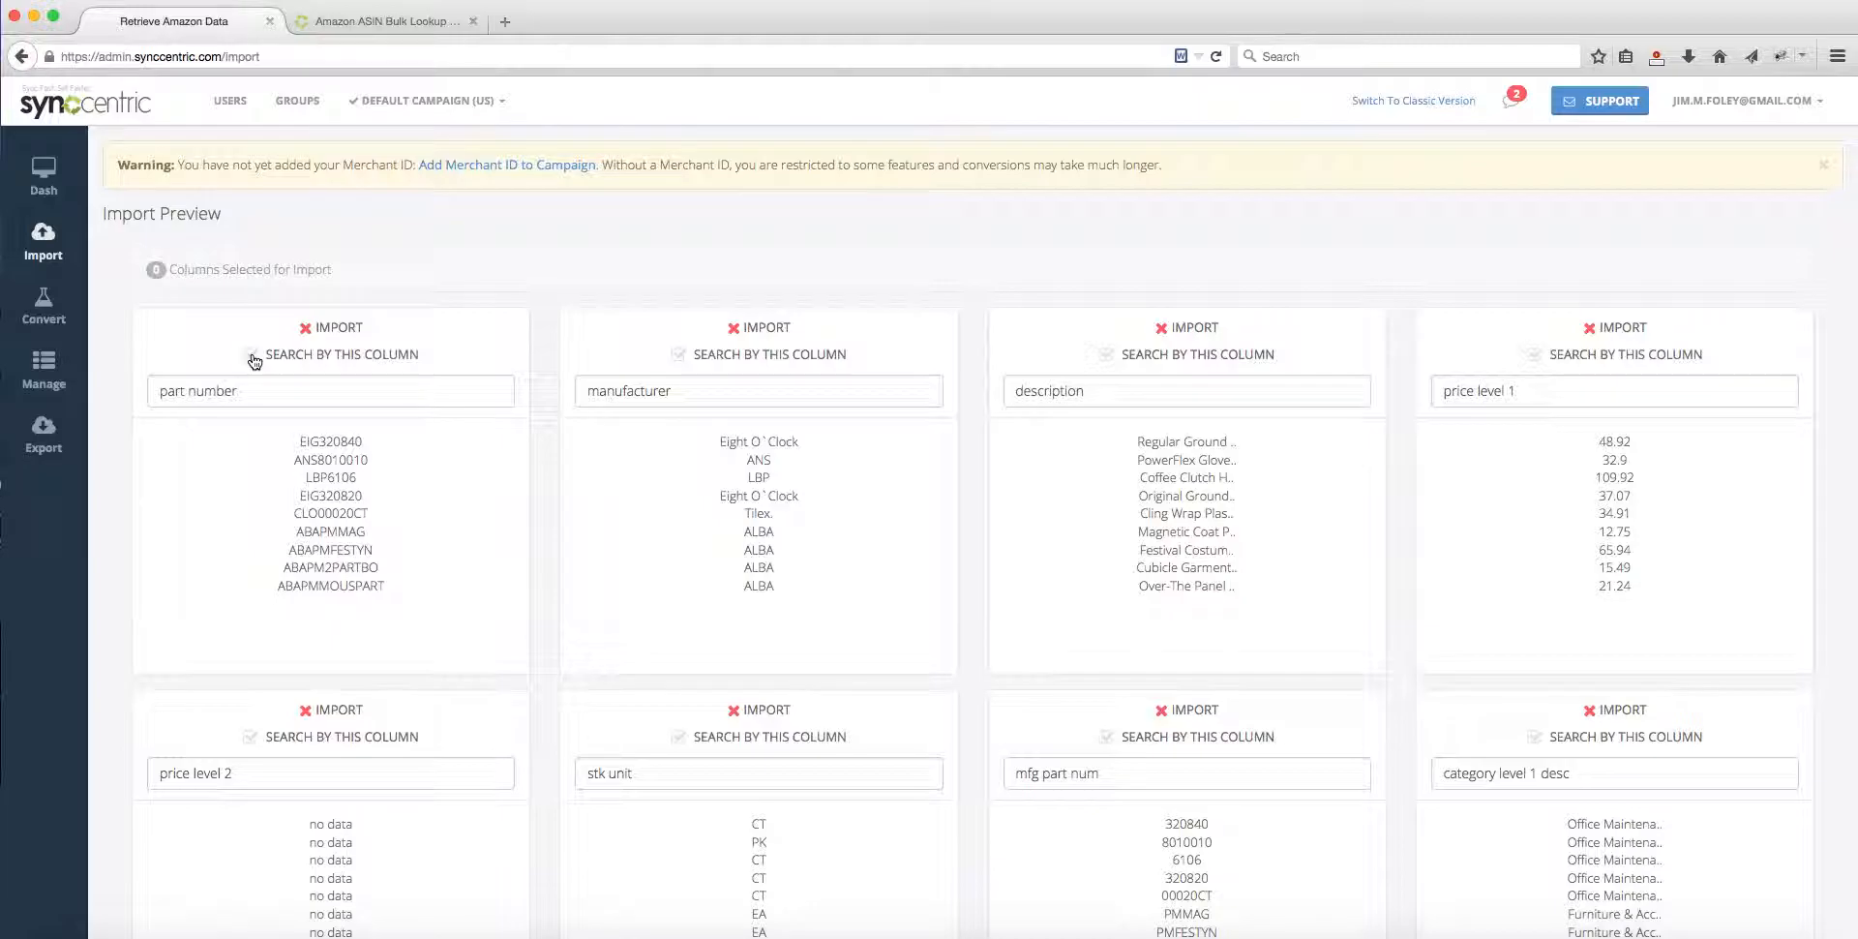
# Step: Include the part number, manufacturer and price level 1 columns in the import, and search by retail upc with the UPC identifier
pyautogui.click(305, 328)
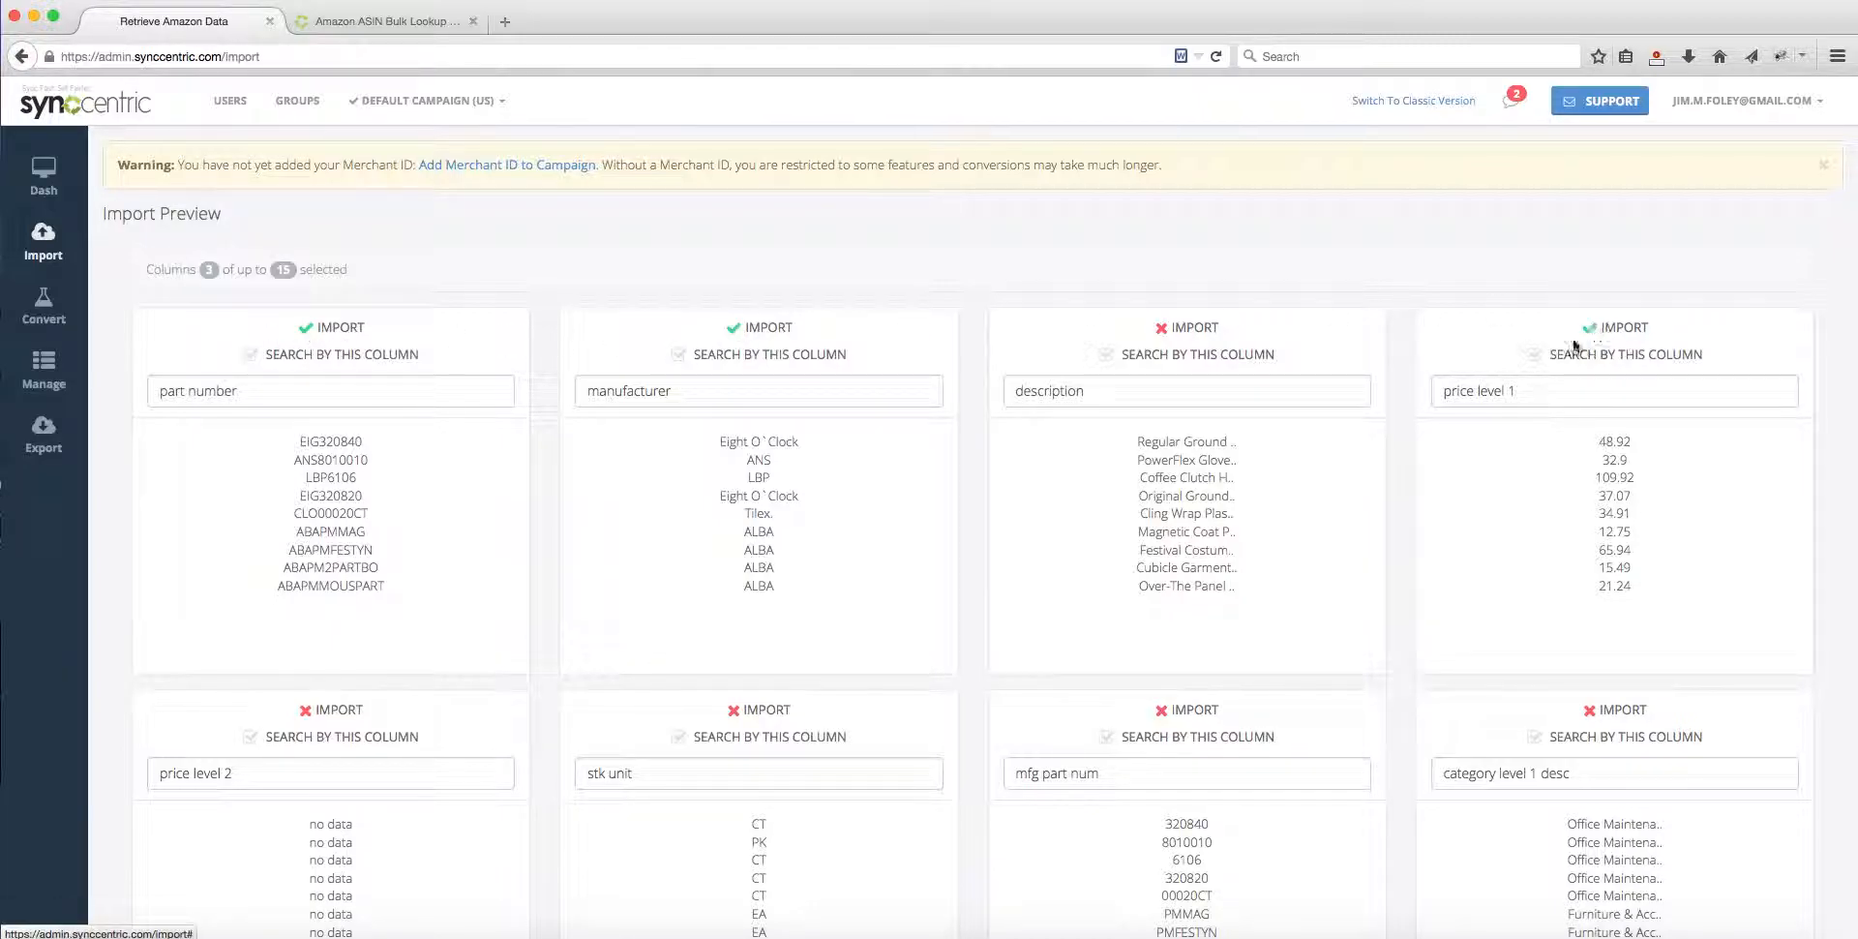
pyautogui.scroll(-6, 1583, 664)
pyautogui.scroll(-1, 1581, 659)
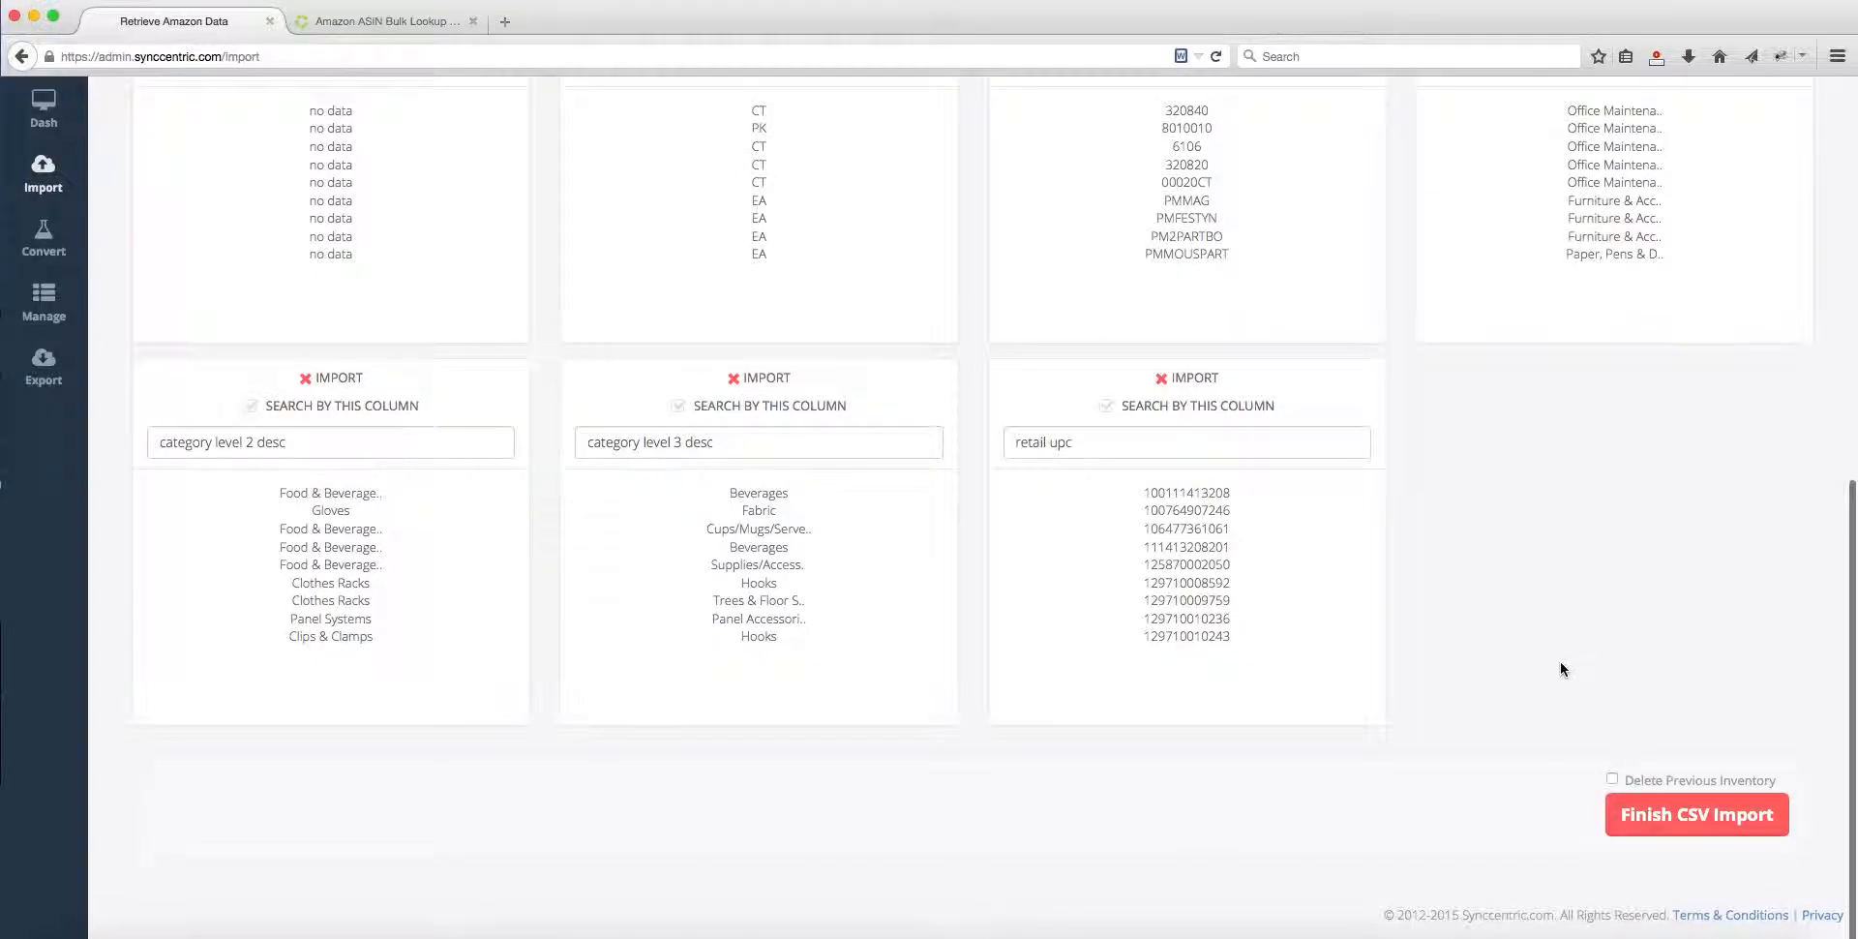
pyautogui.click(1107, 407)
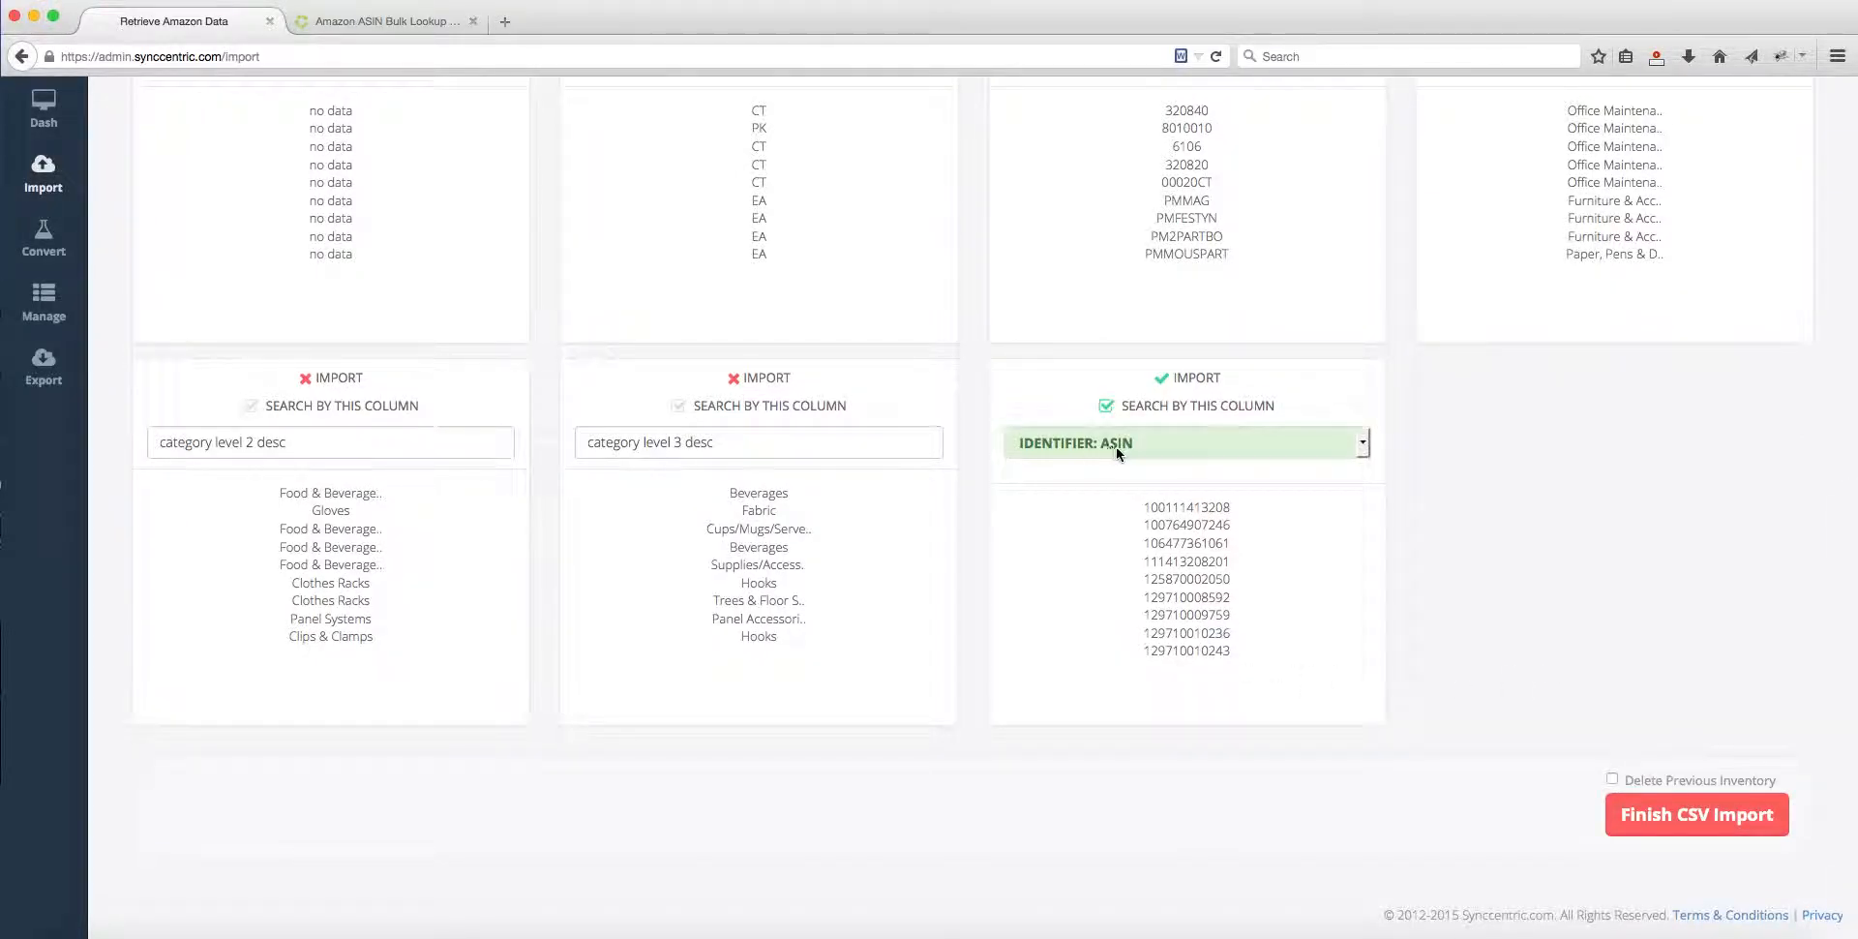
pyautogui.click(1117, 446)
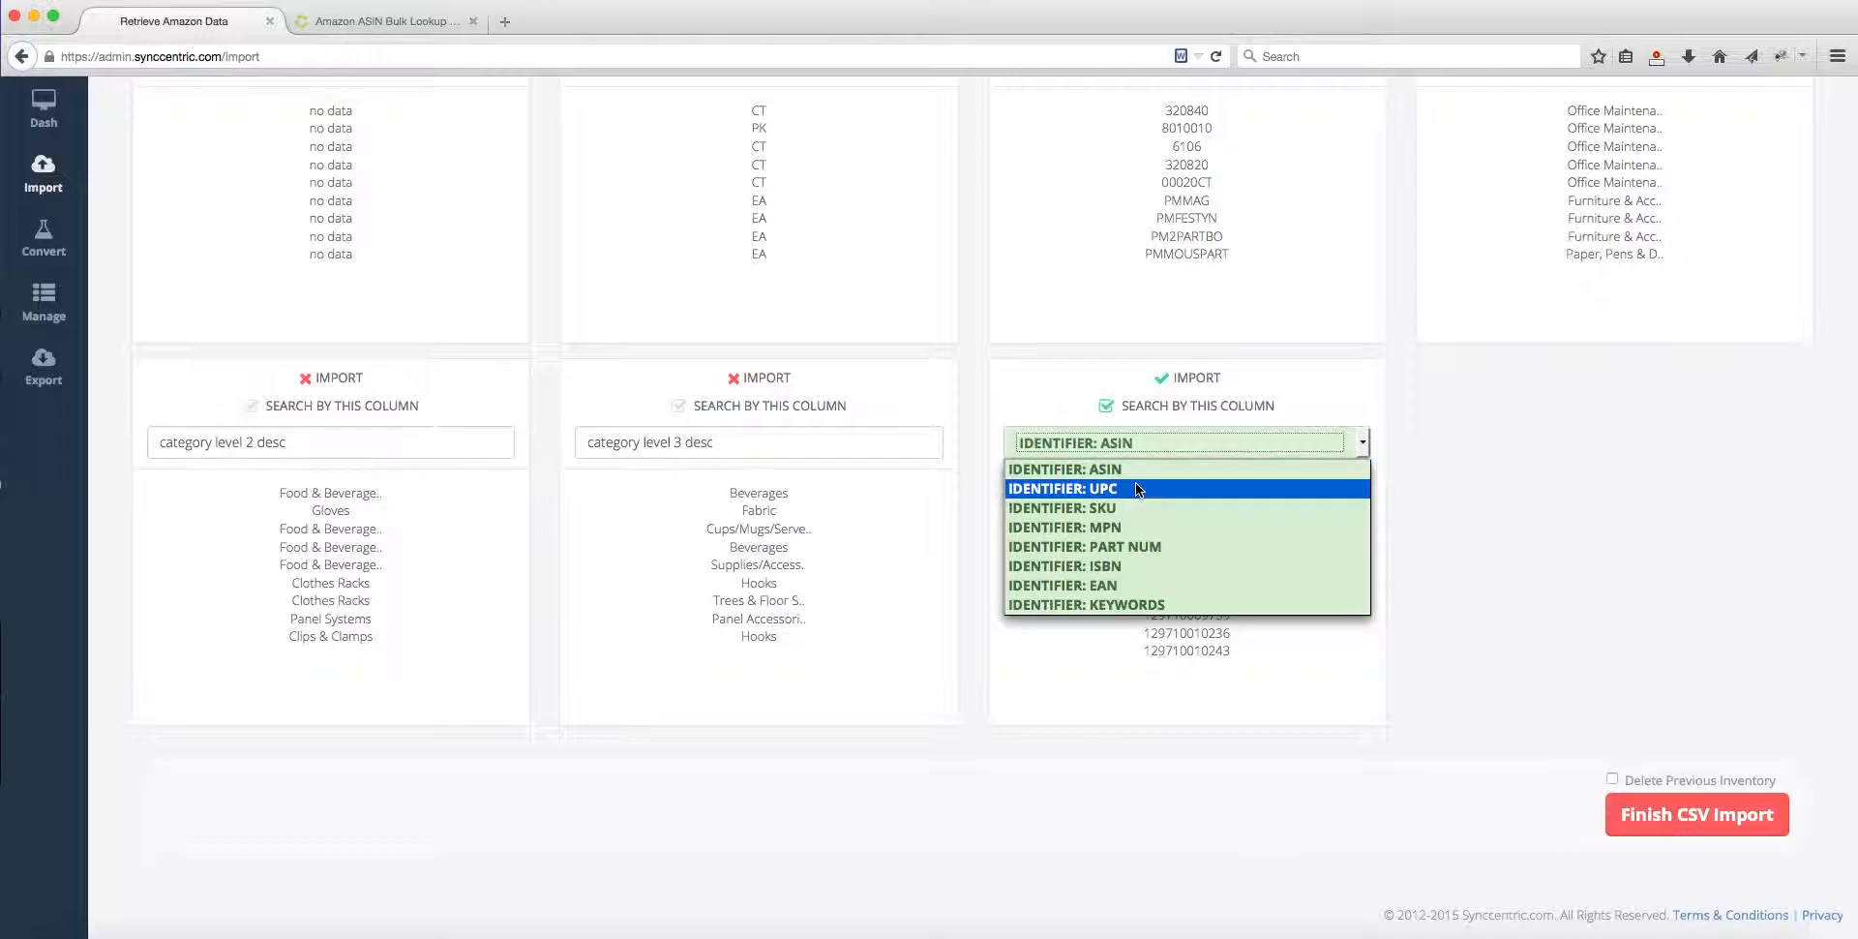
pyautogui.click(1138, 490)
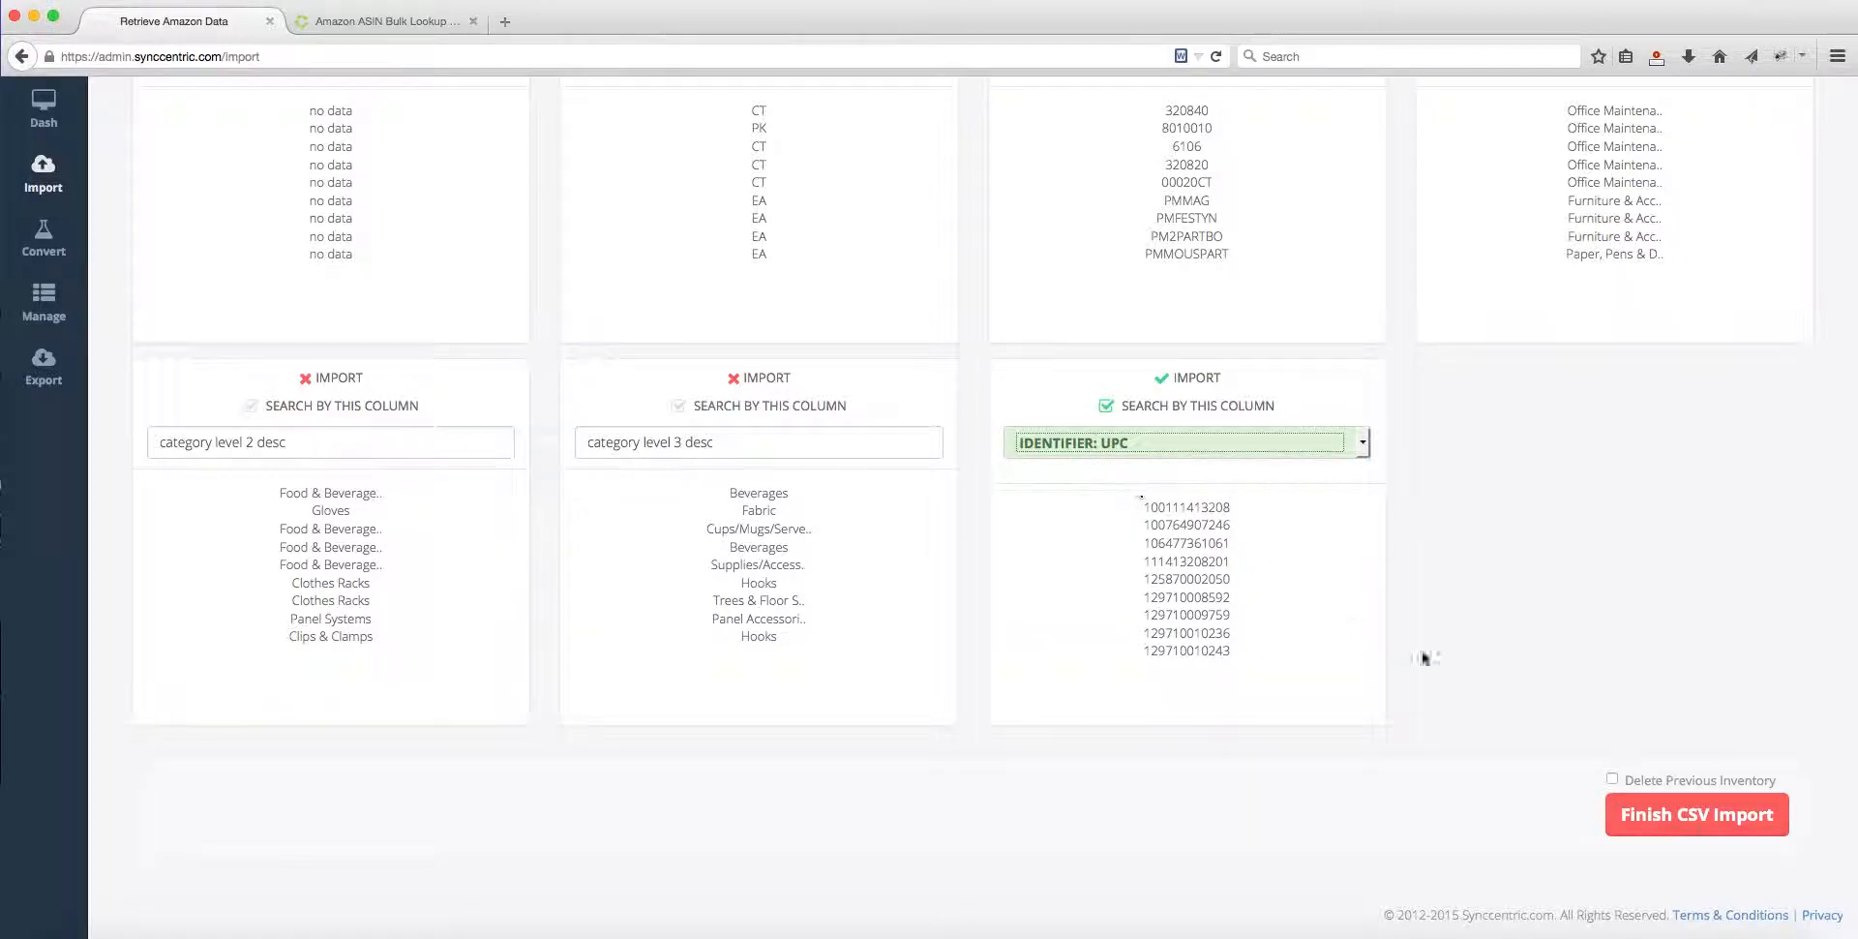
# Step: Choose to delete the previous inventory, confirm the deletion, finish the CSV import and refresh its progress
pyautogui.click(1612, 779)
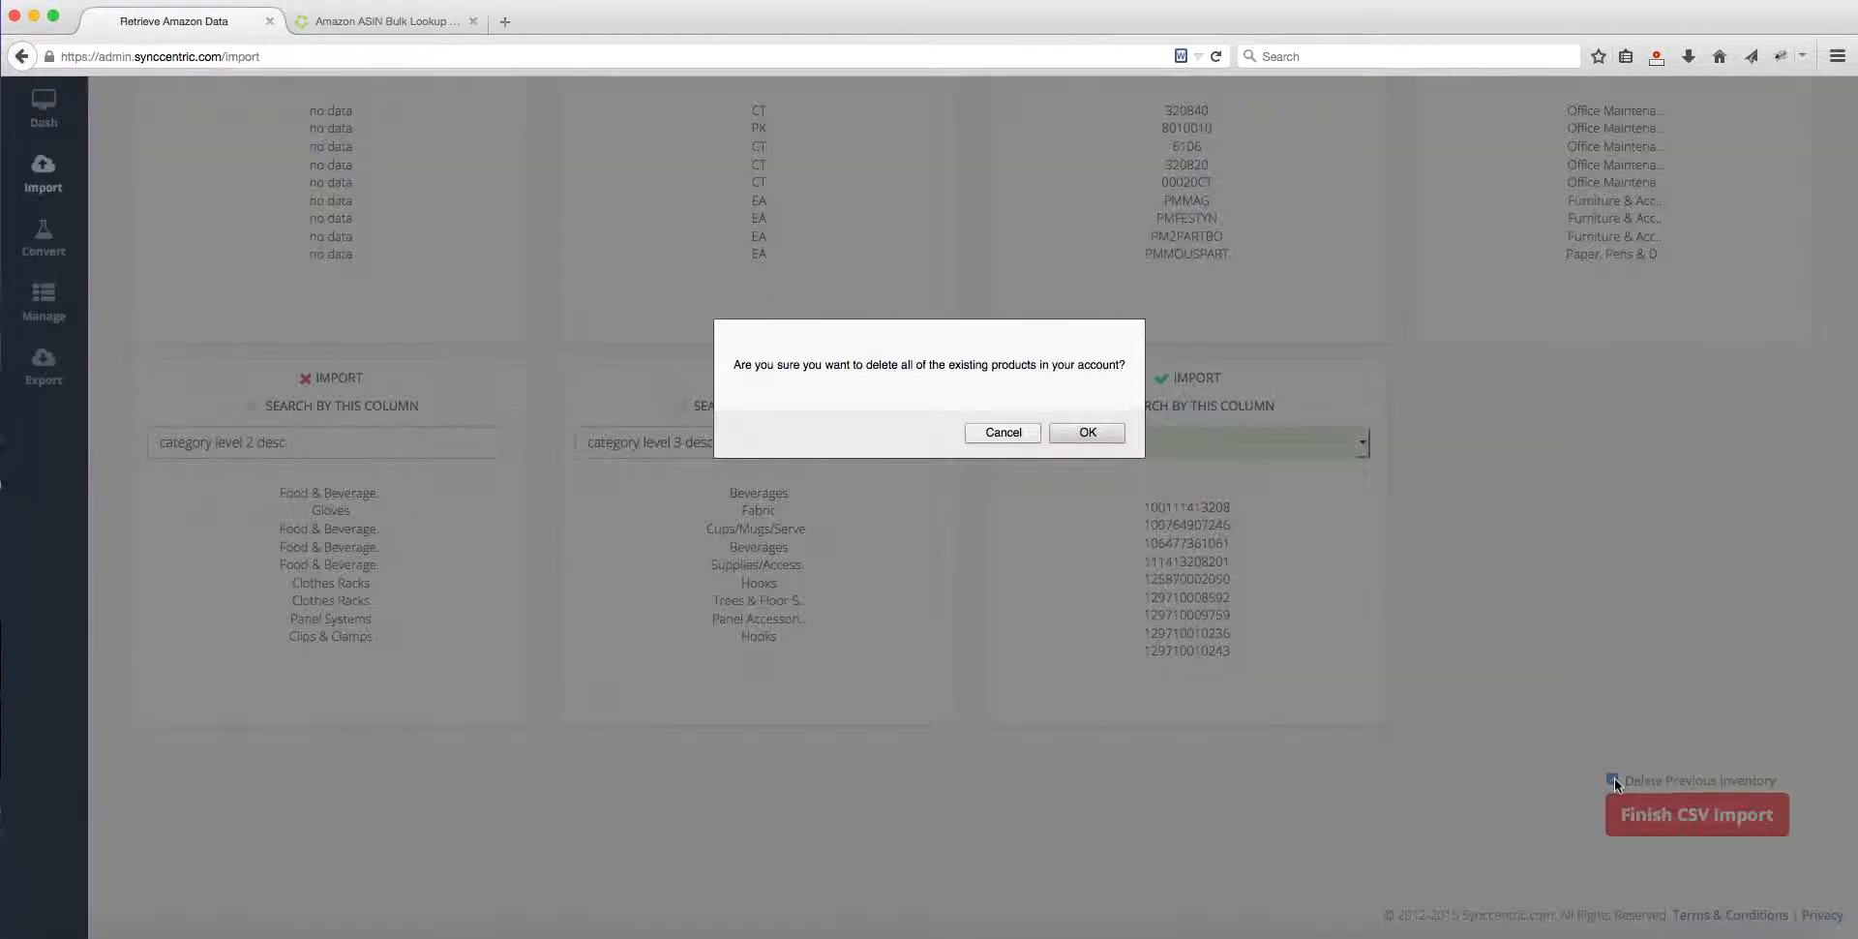
pyautogui.click(1090, 430)
pyautogui.click(1677, 823)
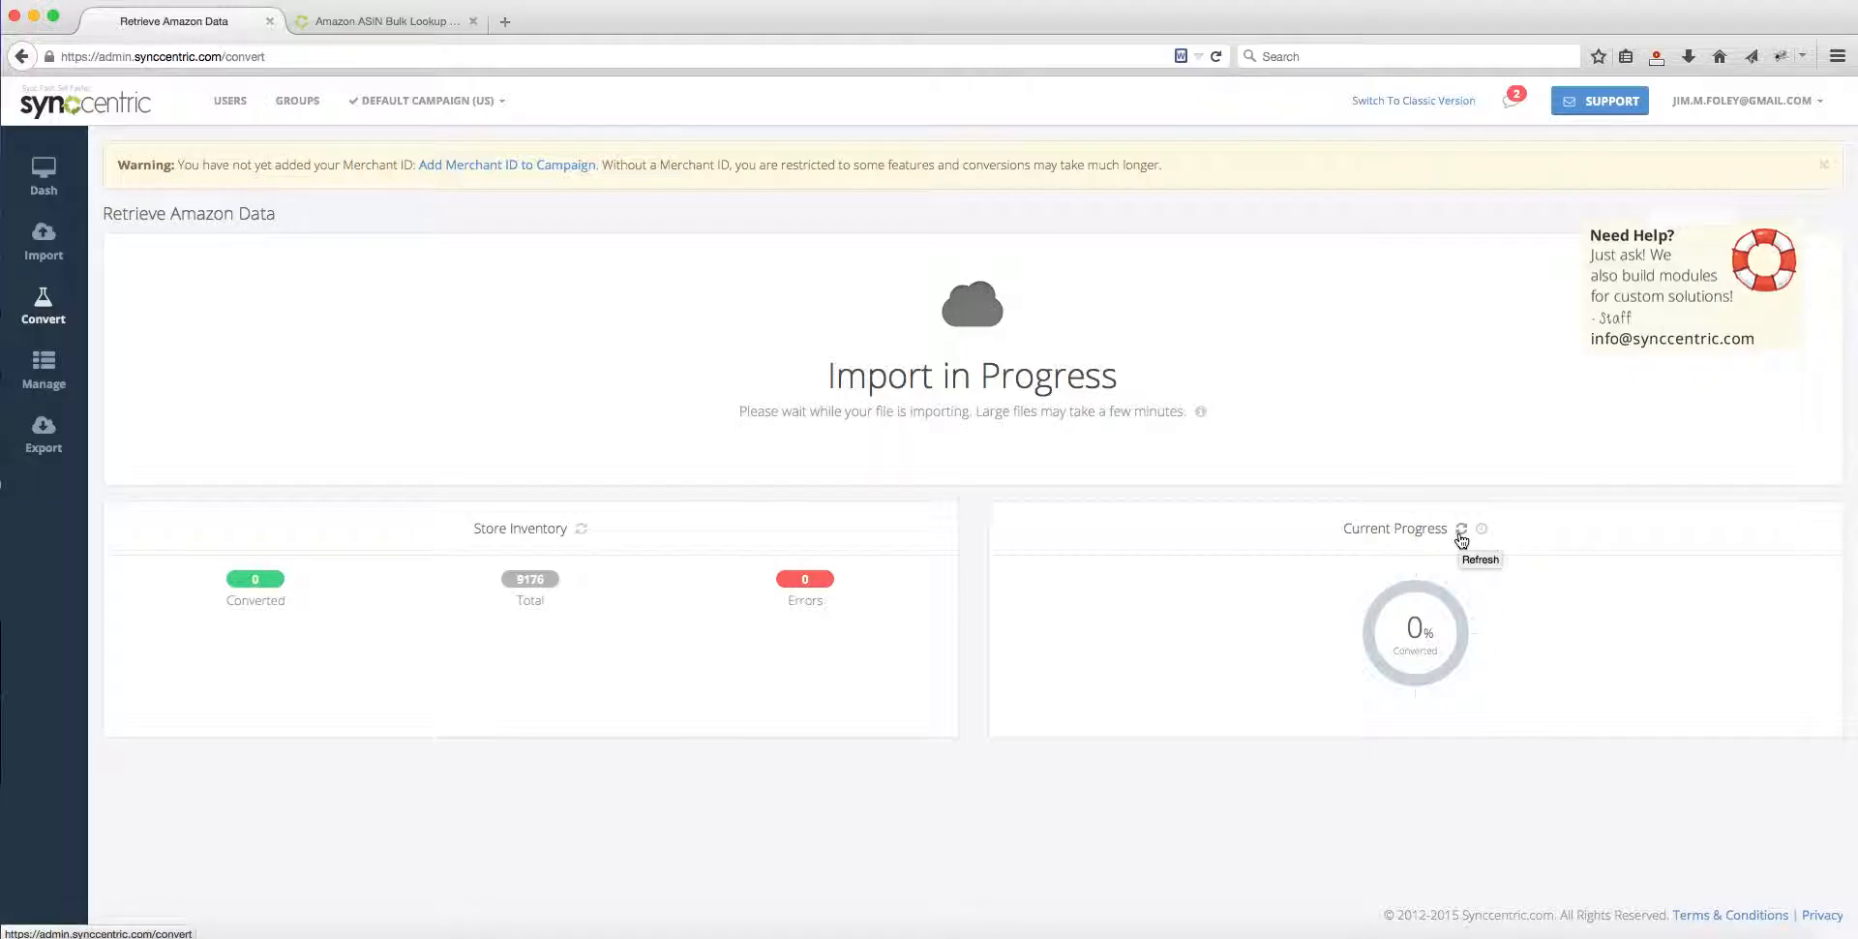
pyautogui.click(1460, 534)
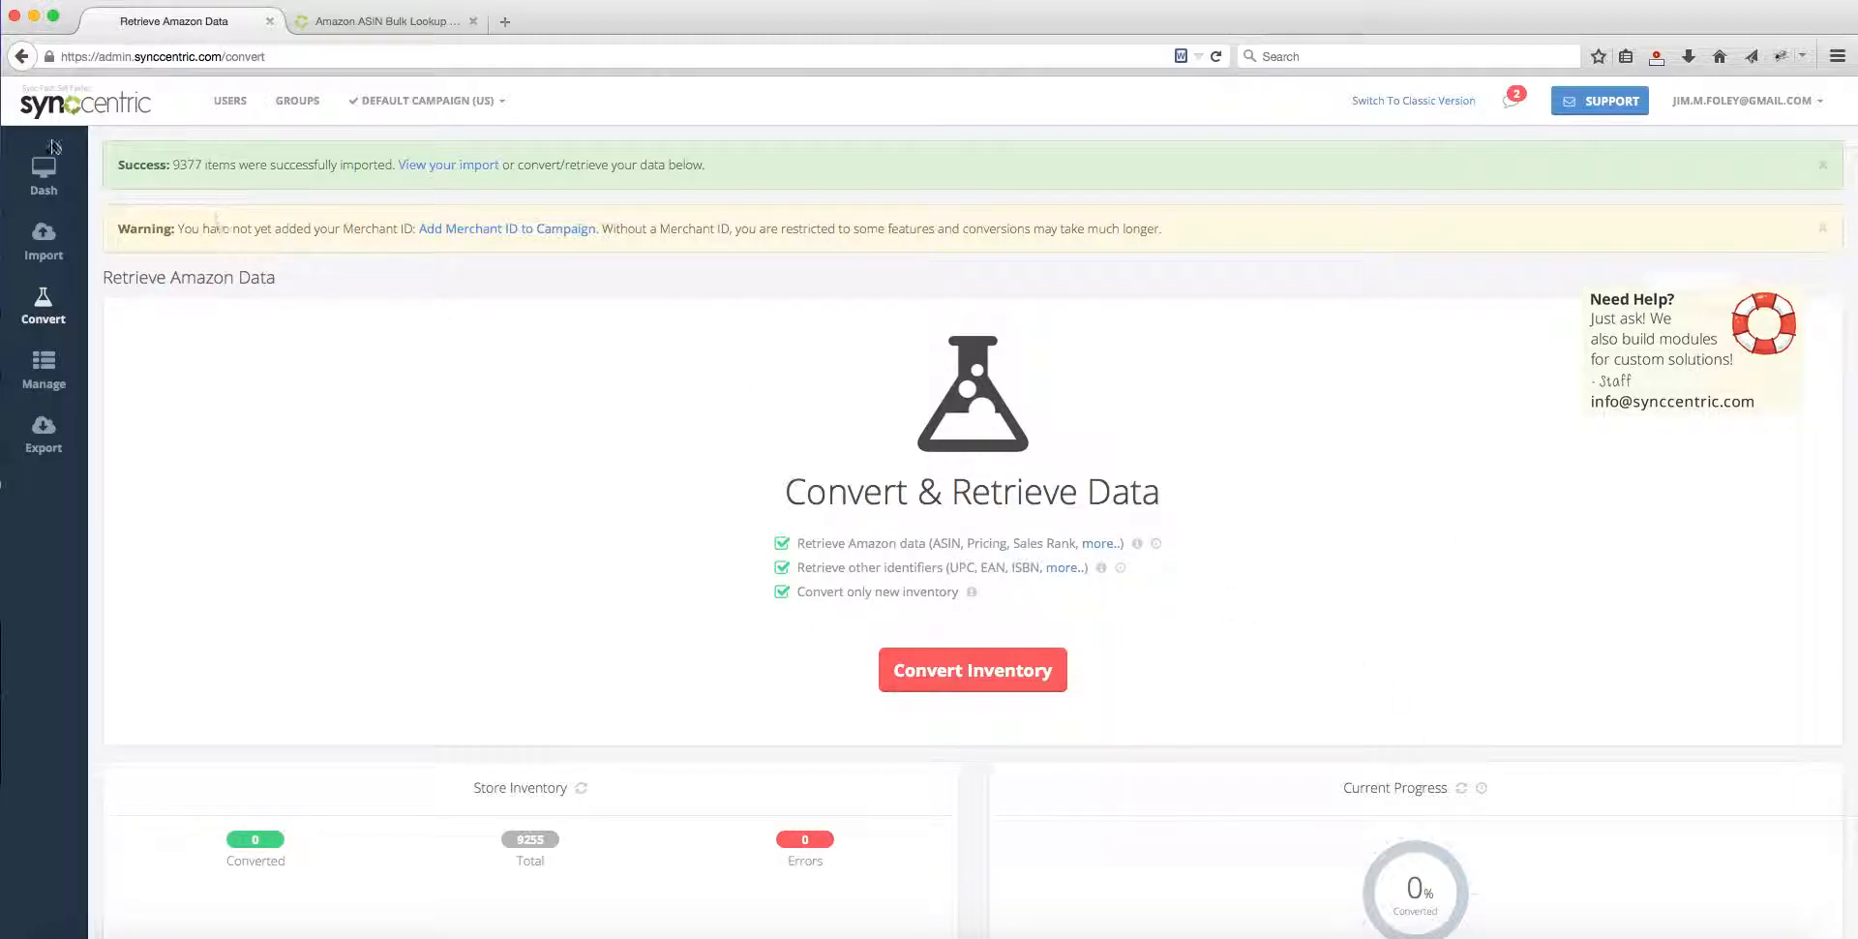
# Step: Start converting the imported inventory with Amazon data, other identifiers and only new inventory enabled
pyautogui.scroll(-1, 487, 457)
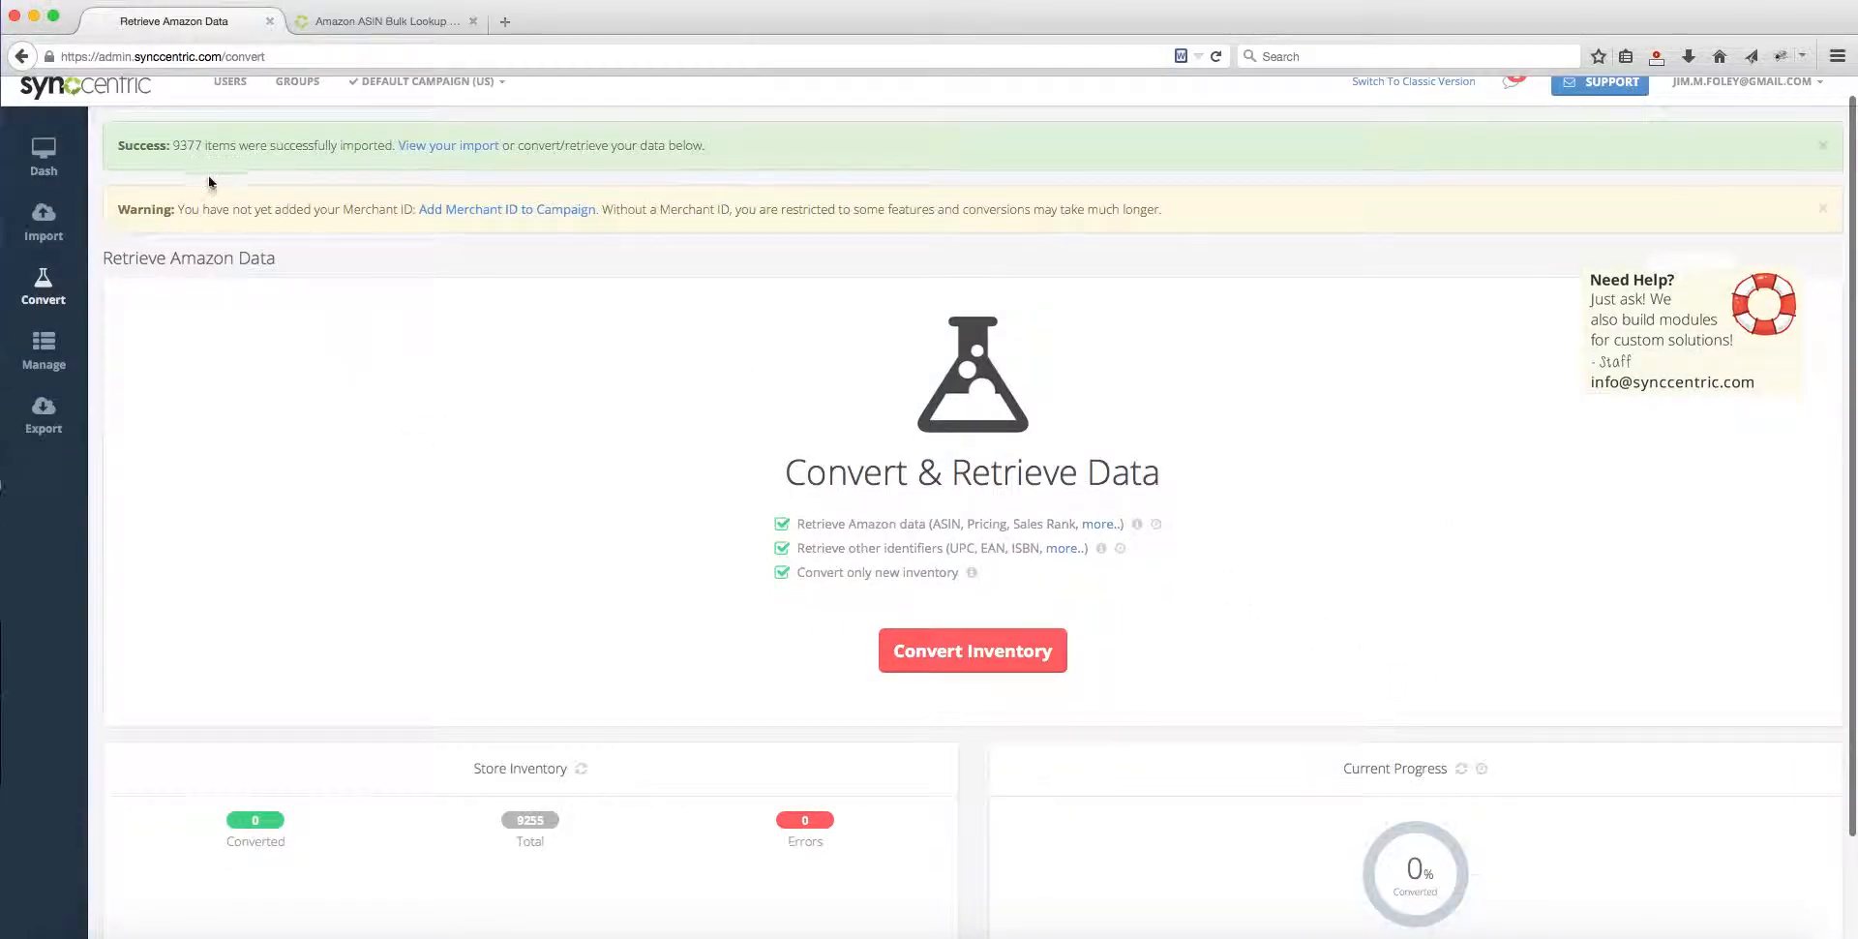
pyautogui.scroll(1, 291, 193)
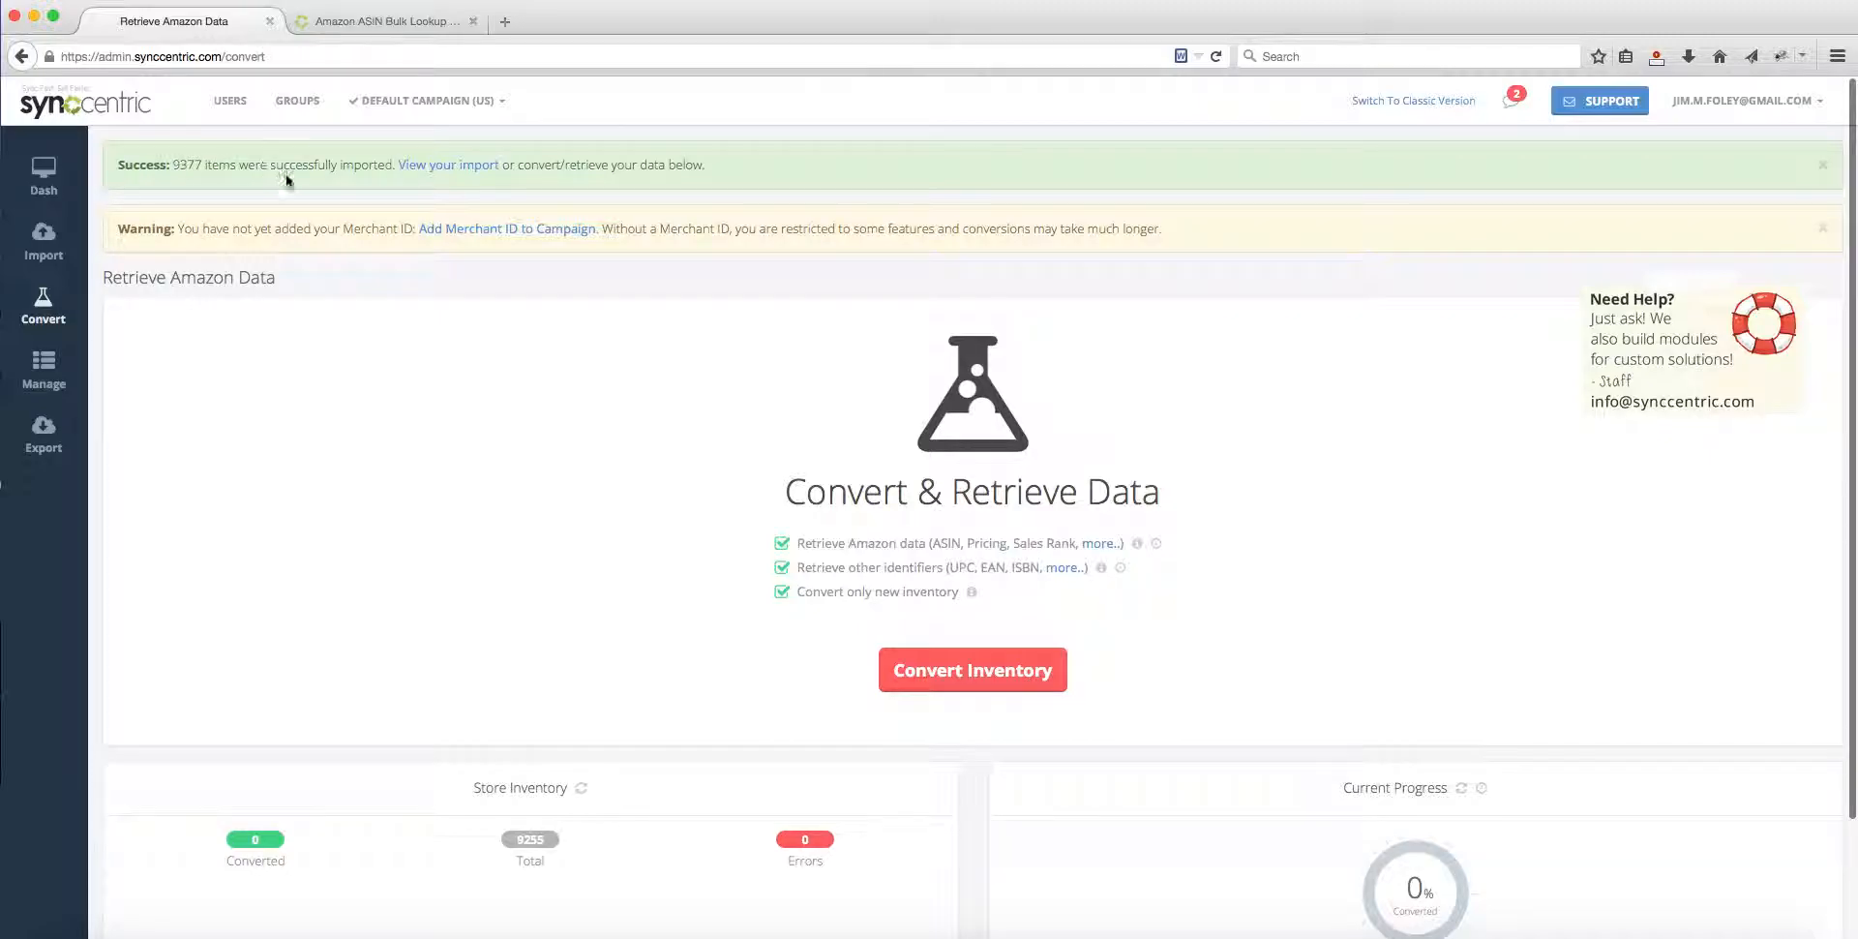
pyautogui.scroll(-1, 287, 172)
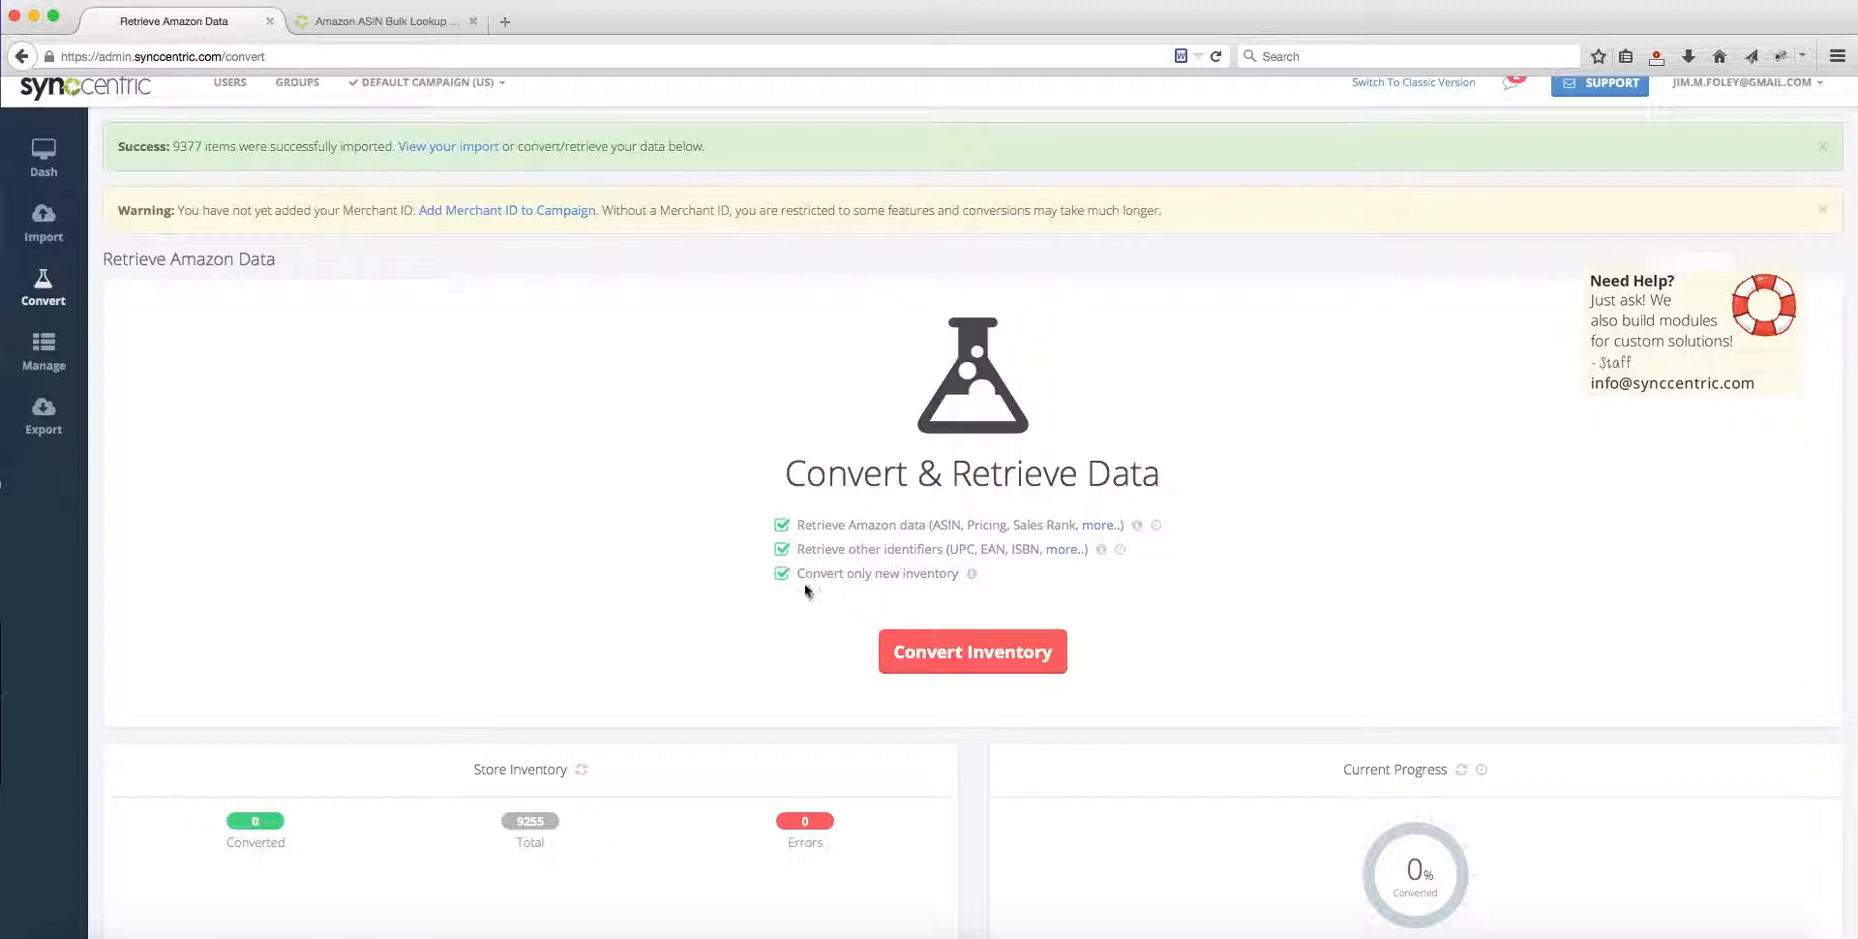
pyautogui.click(995, 661)
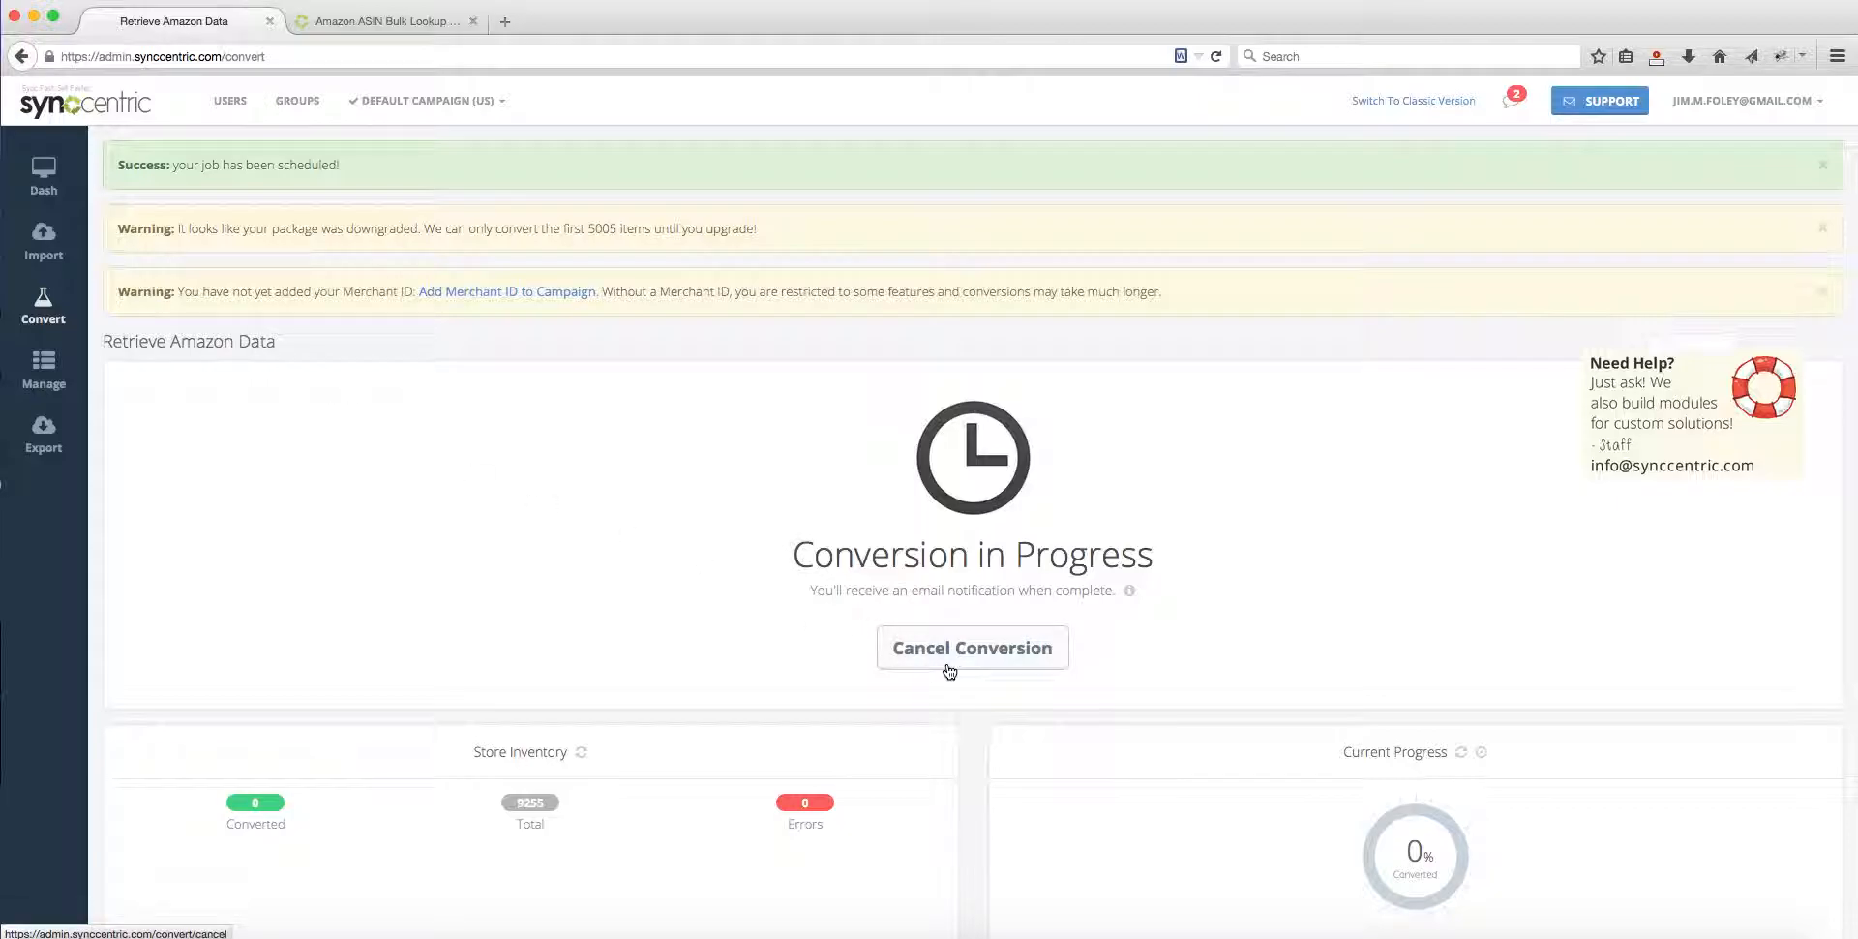
# Step: Open the Default Campaign's inventory management page and expand its column filter
pyautogui.moveTo(45, 366)
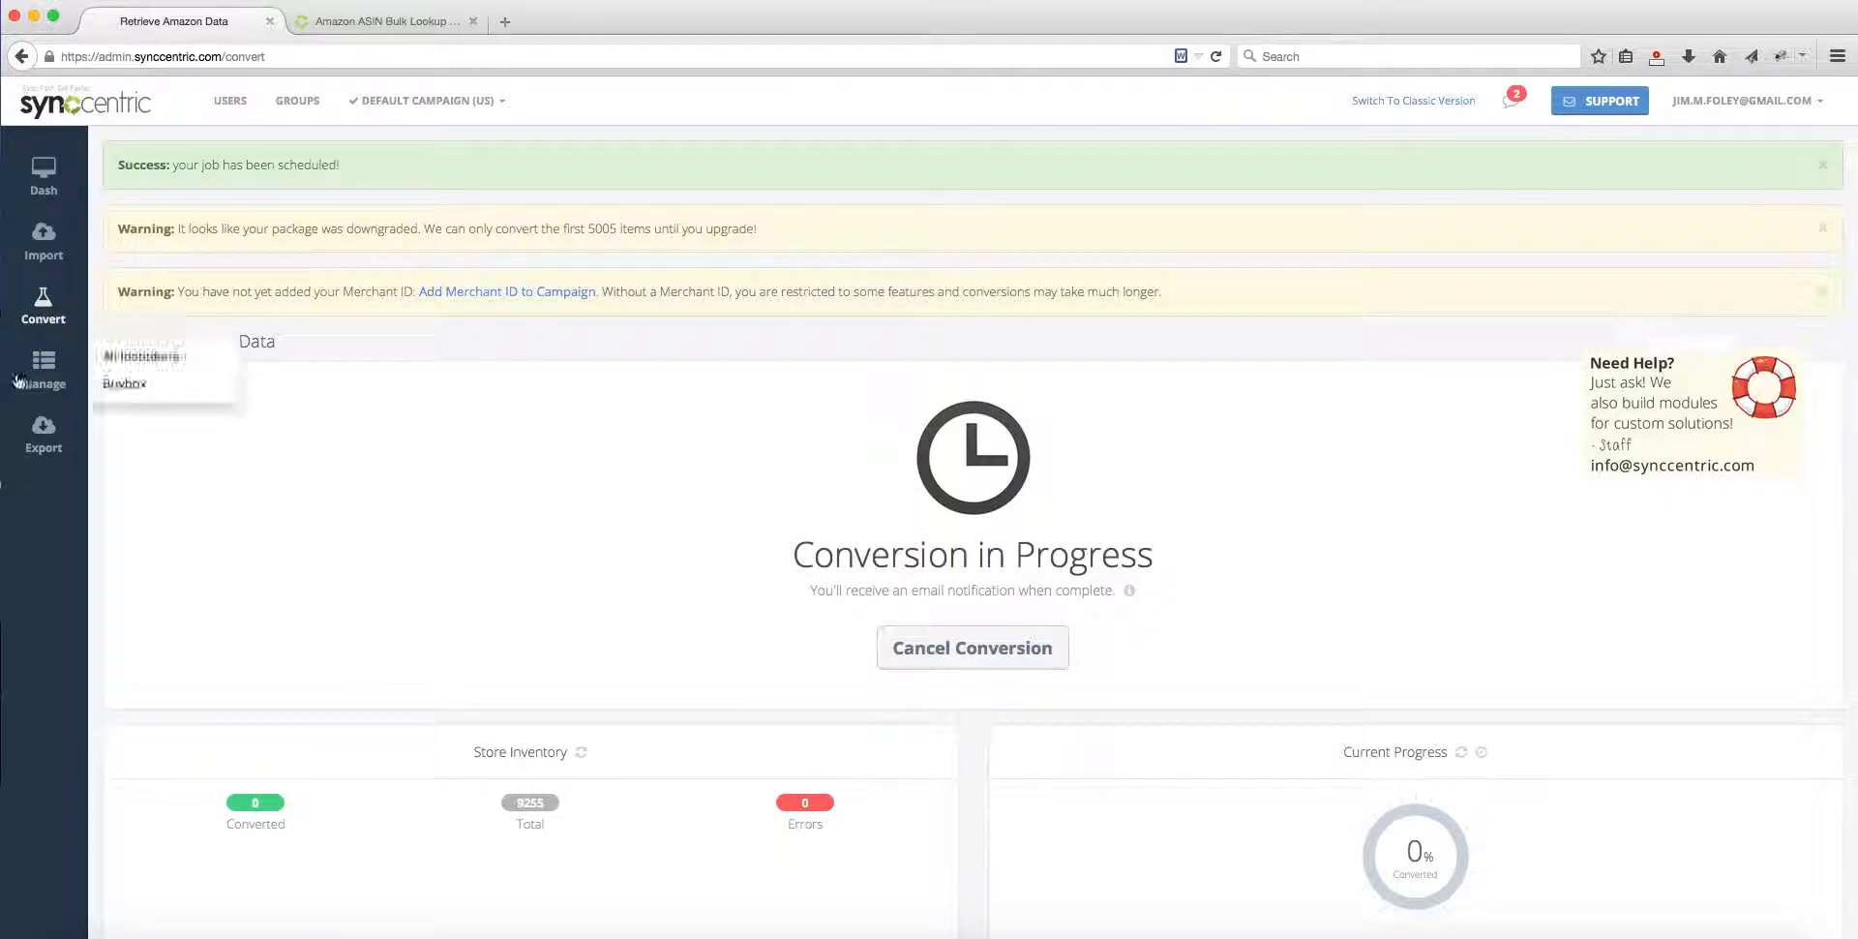
pyautogui.click(39, 370)
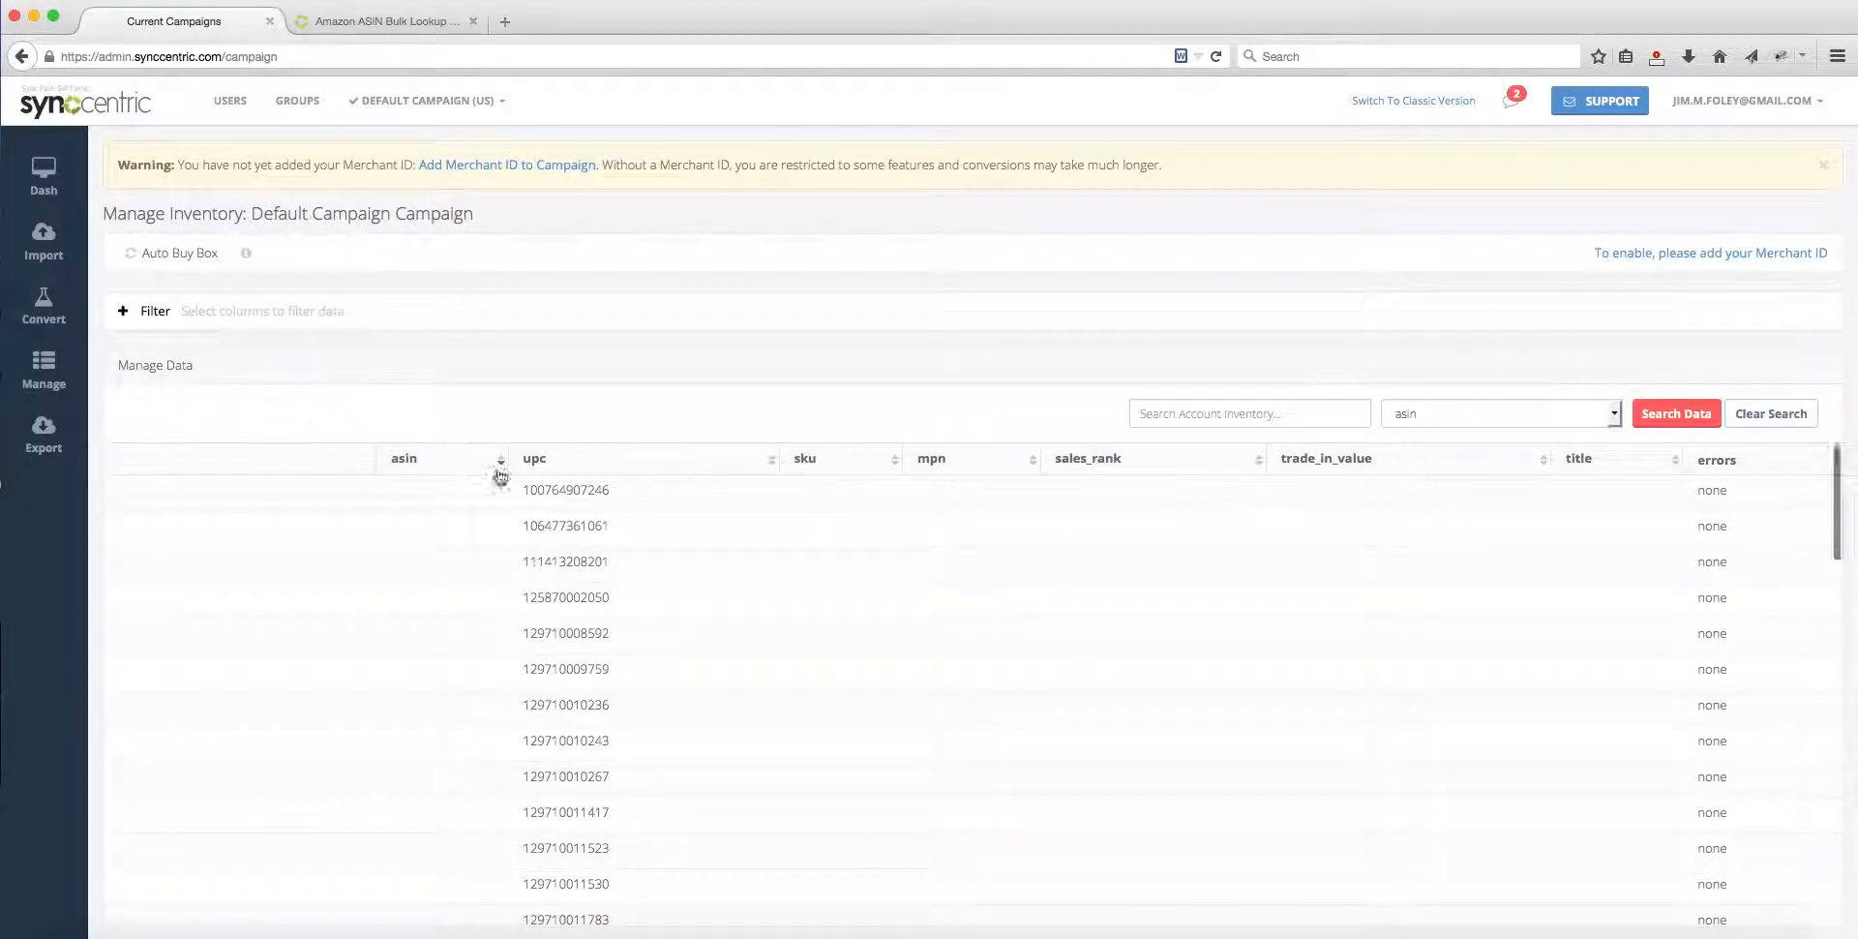
pyautogui.click(187, 314)
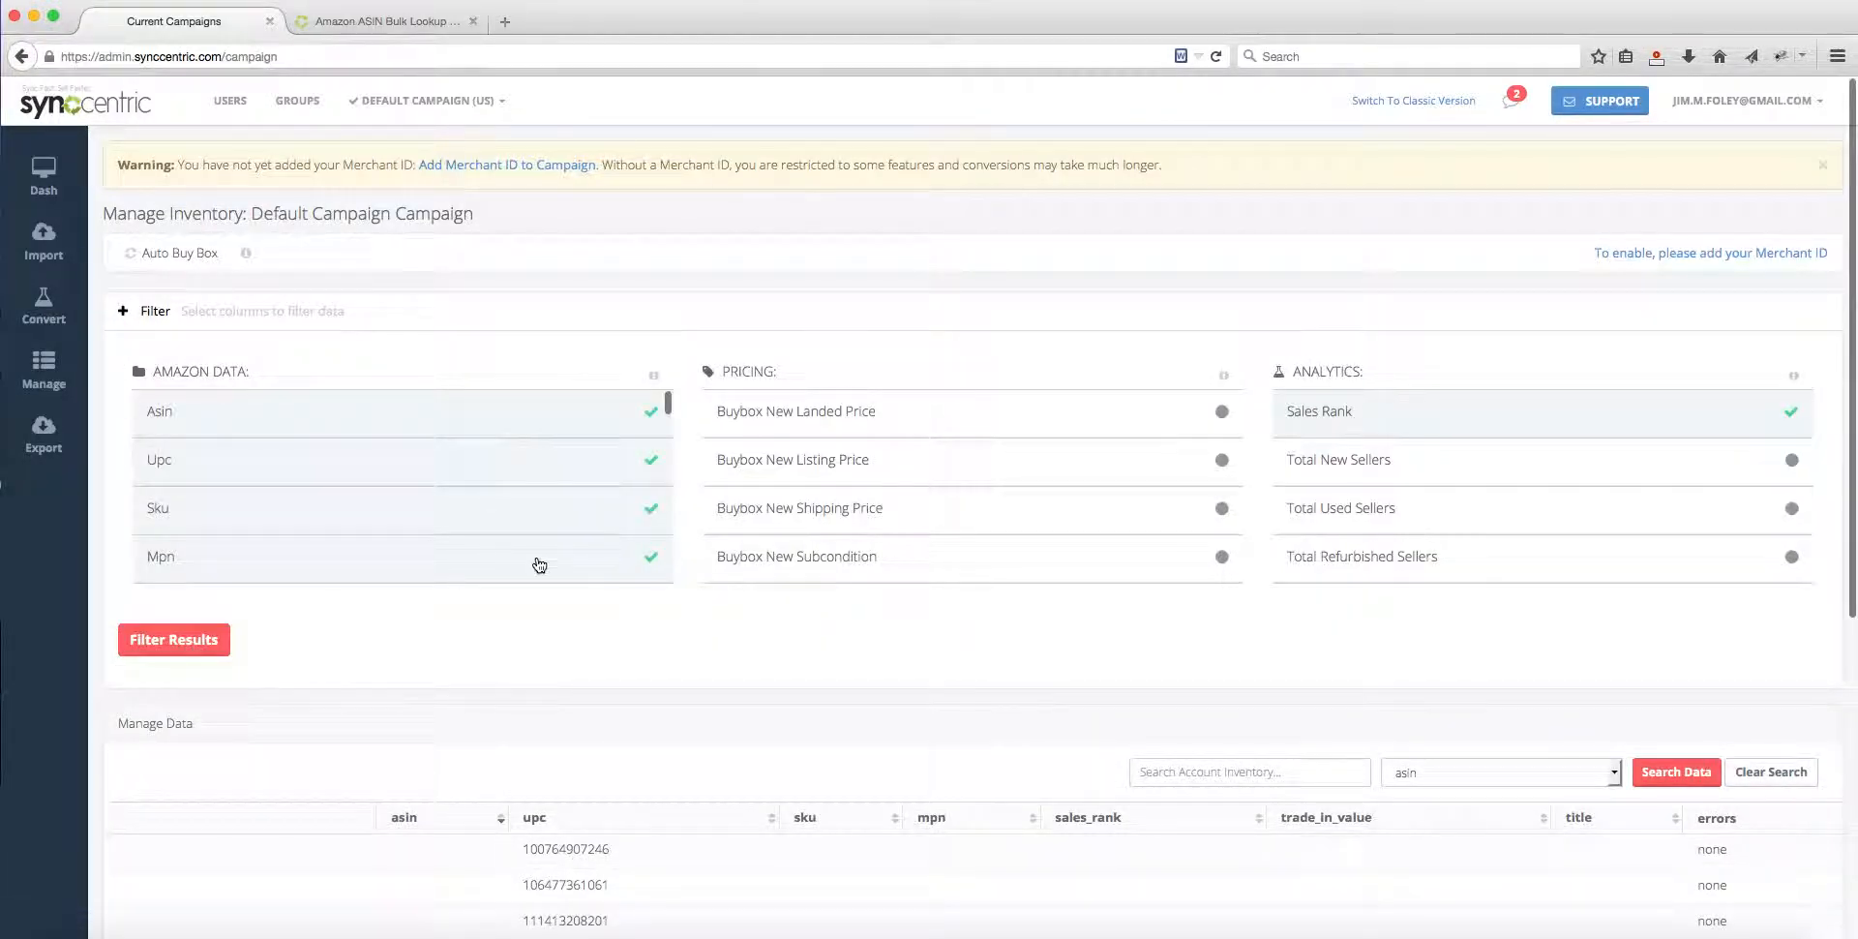
# Step: Look through the columns available under Amazon Data, Pricing and Analytics in the filter
pyautogui.moveTo(50, 373)
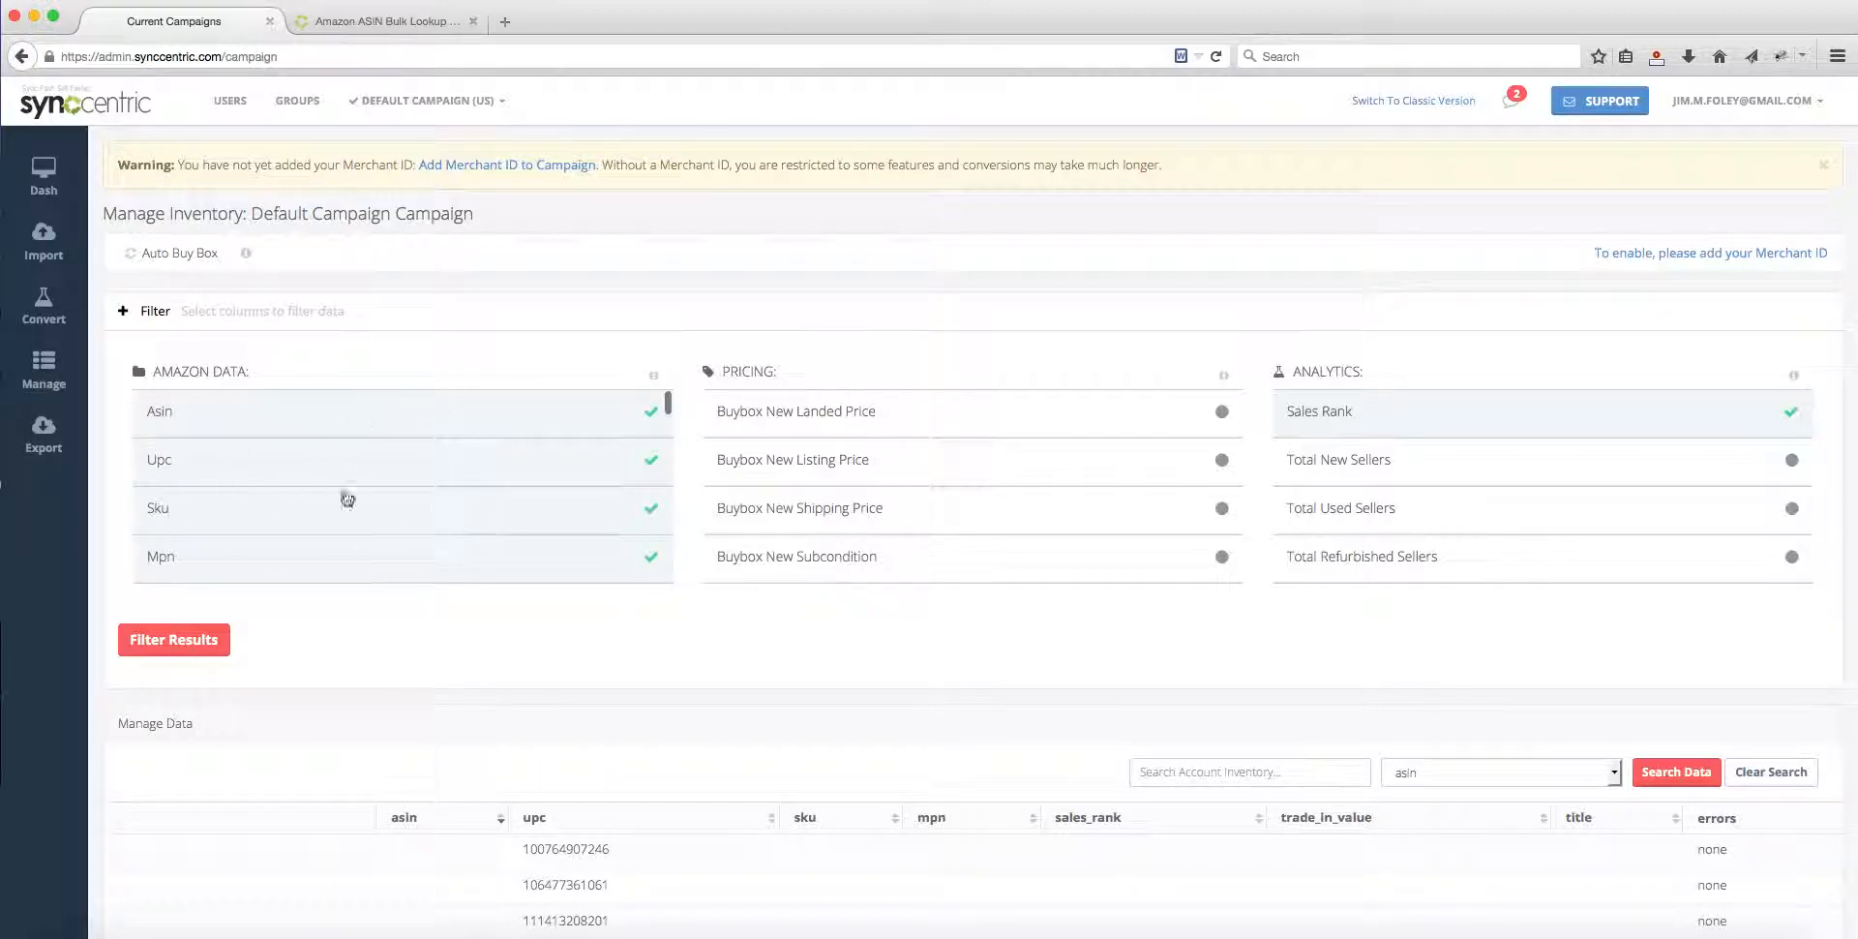
pyautogui.scroll(-5, 368, 498)
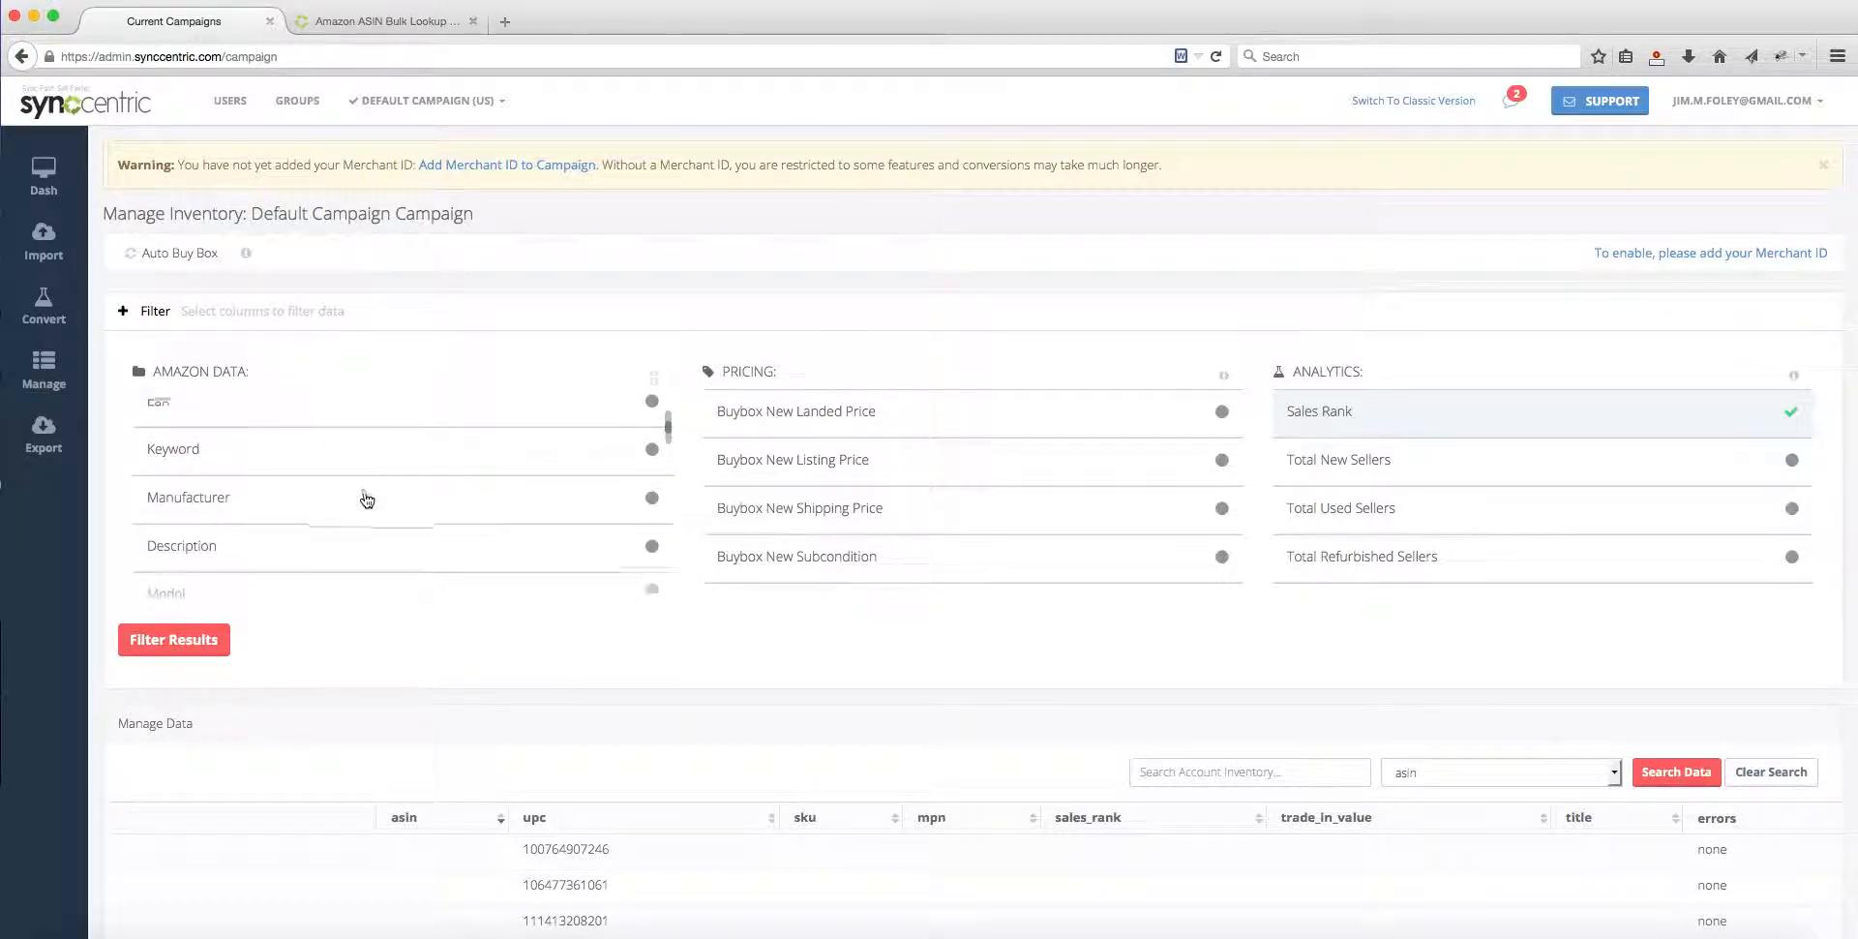
pyautogui.scroll(-3, 383, 498)
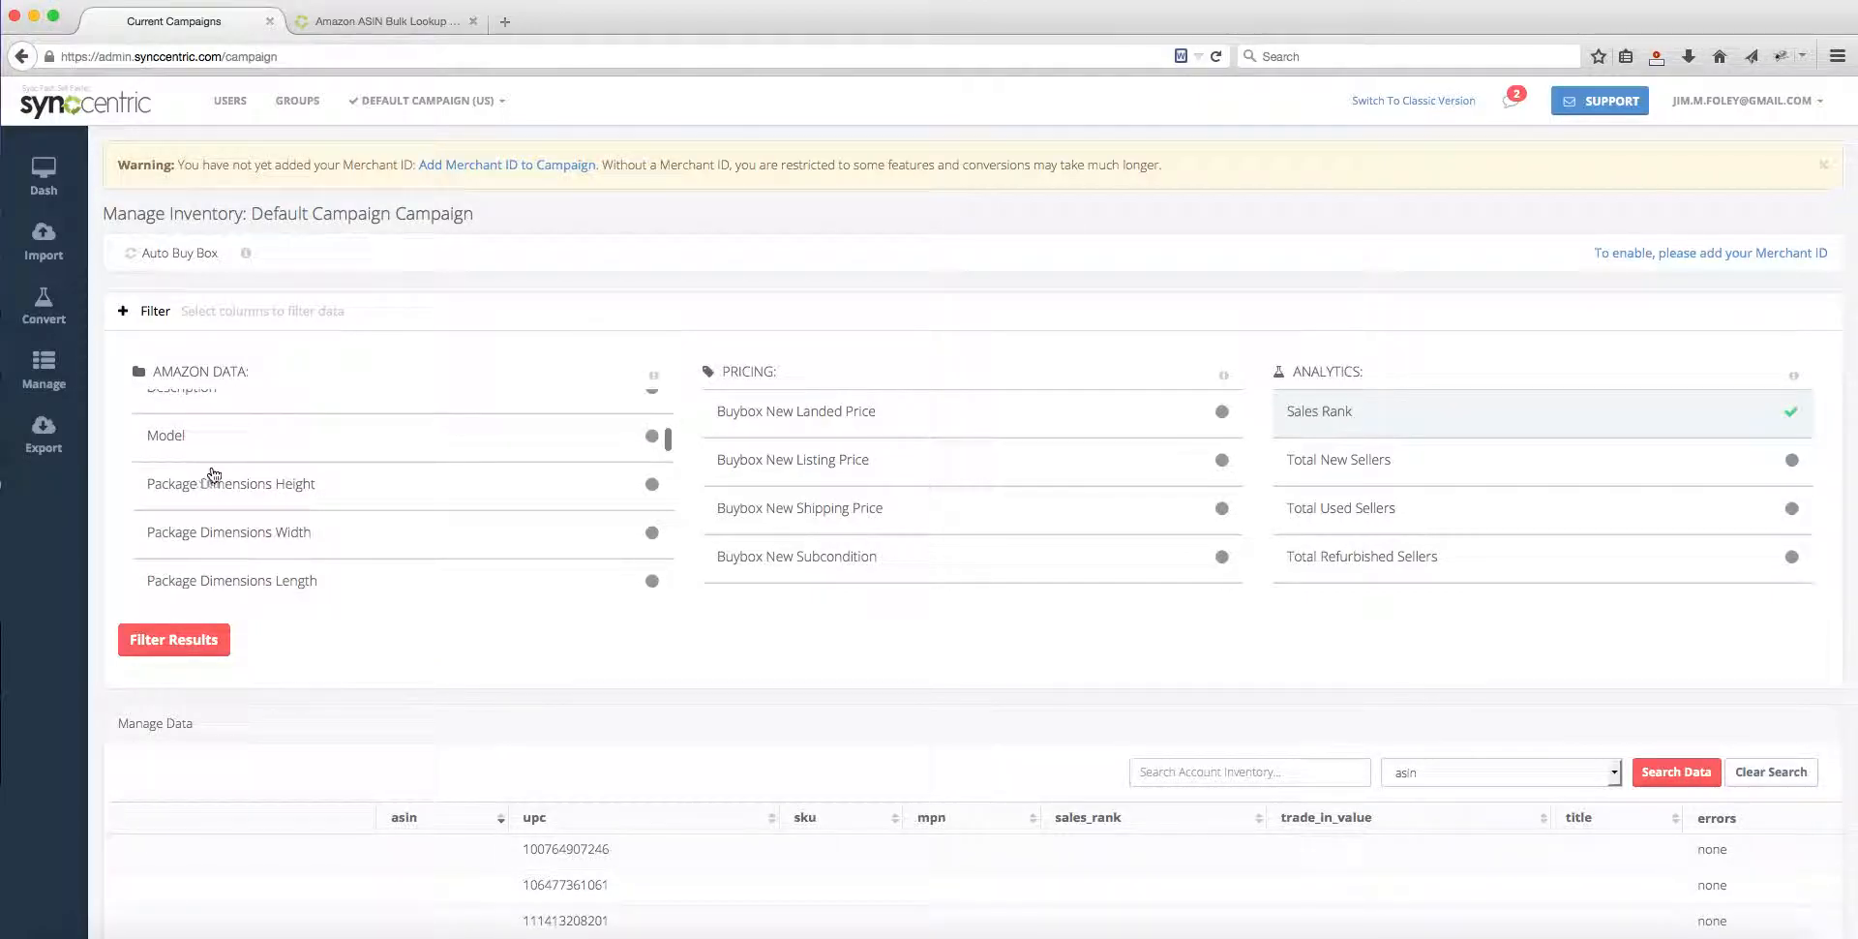
pyautogui.scroll(8, 397, 508)
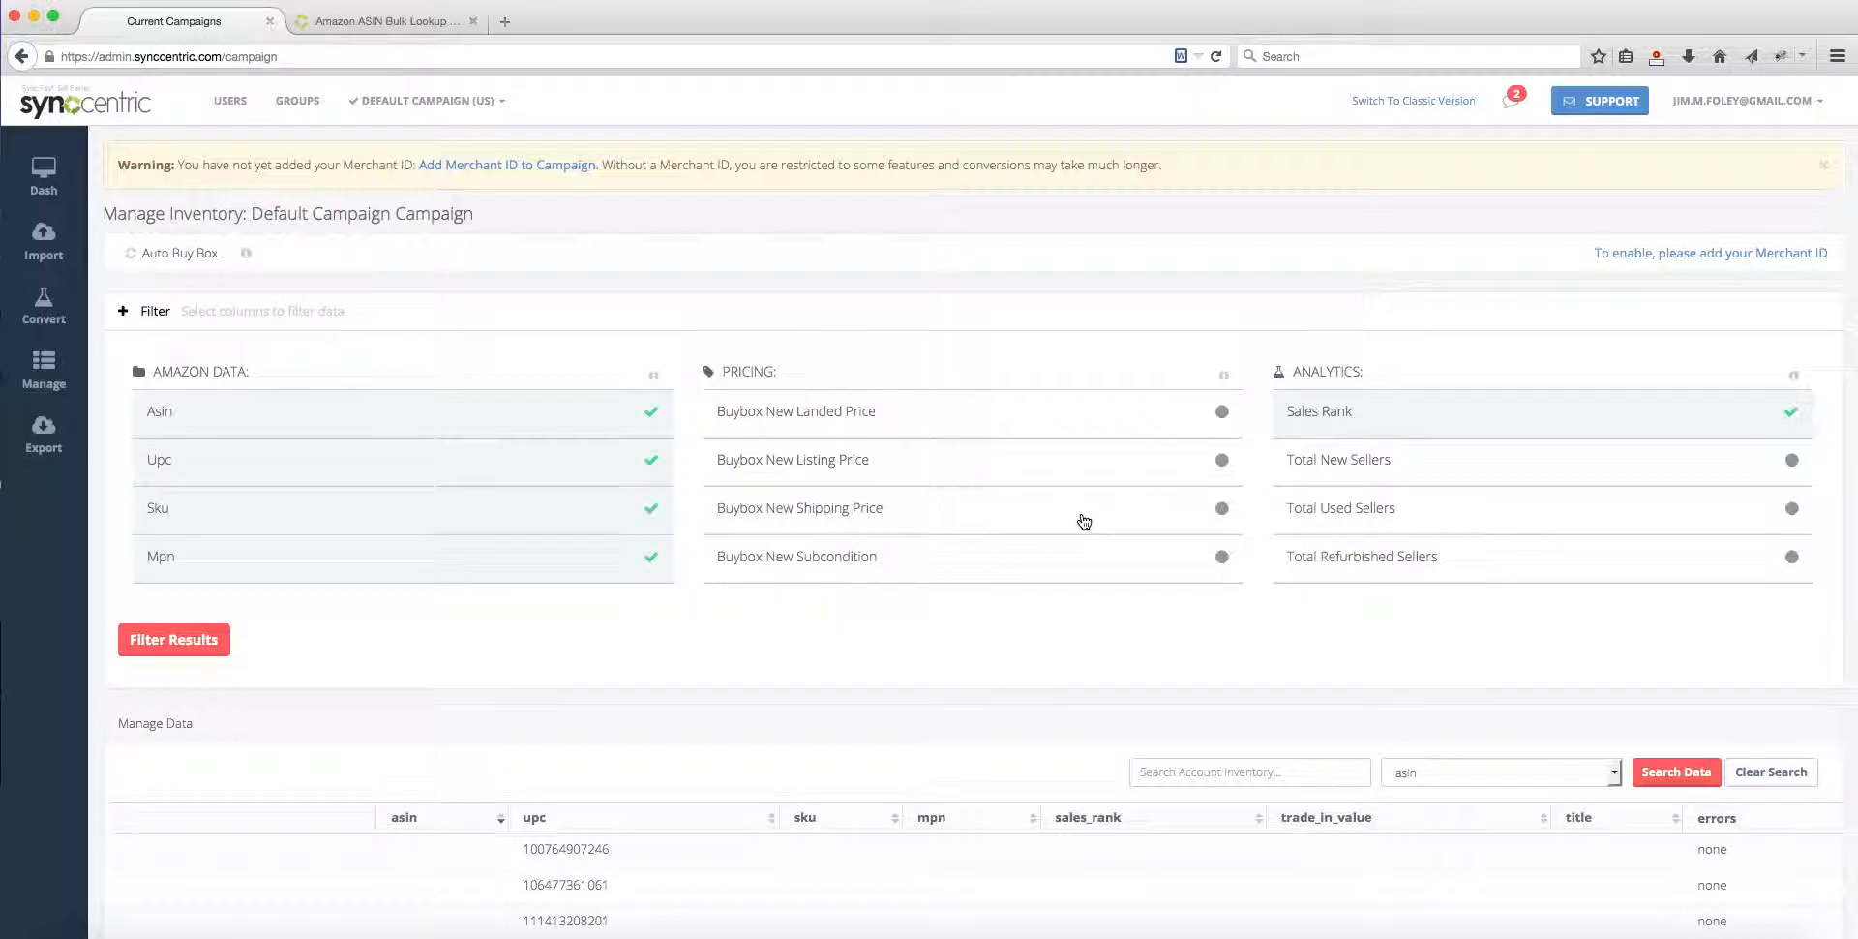
pyautogui.scroll(-3, 963, 514)
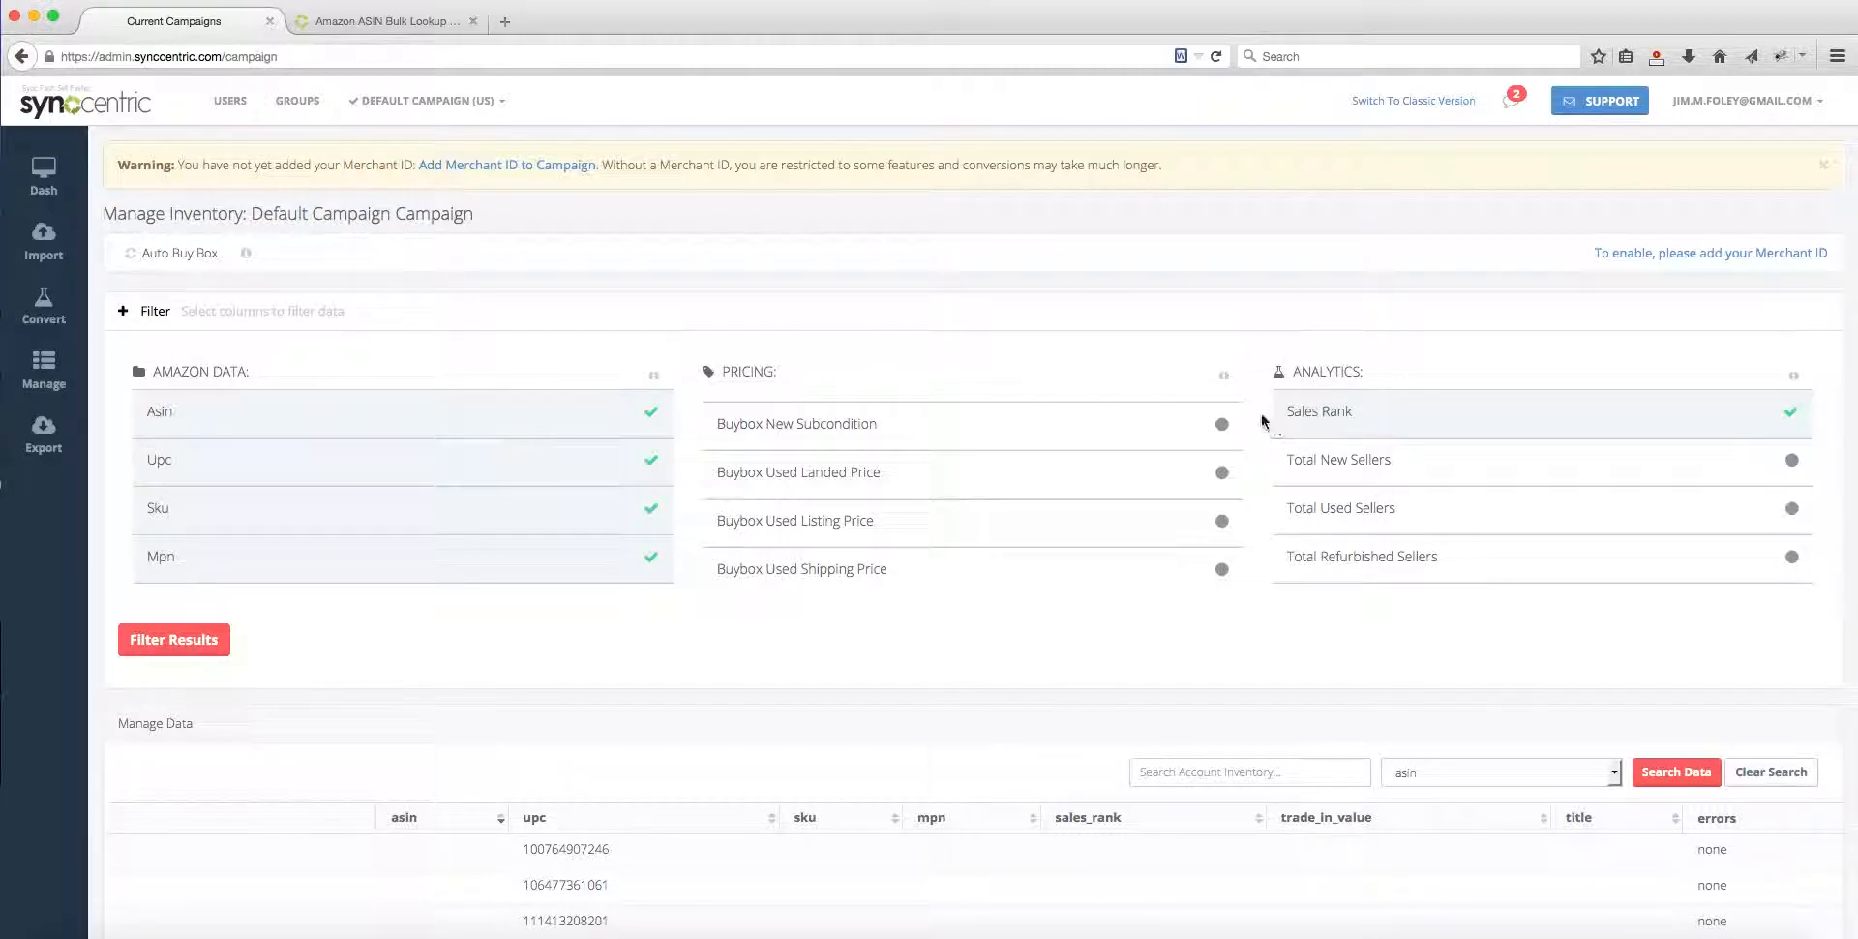
pyautogui.scroll(-10, 813, 477)
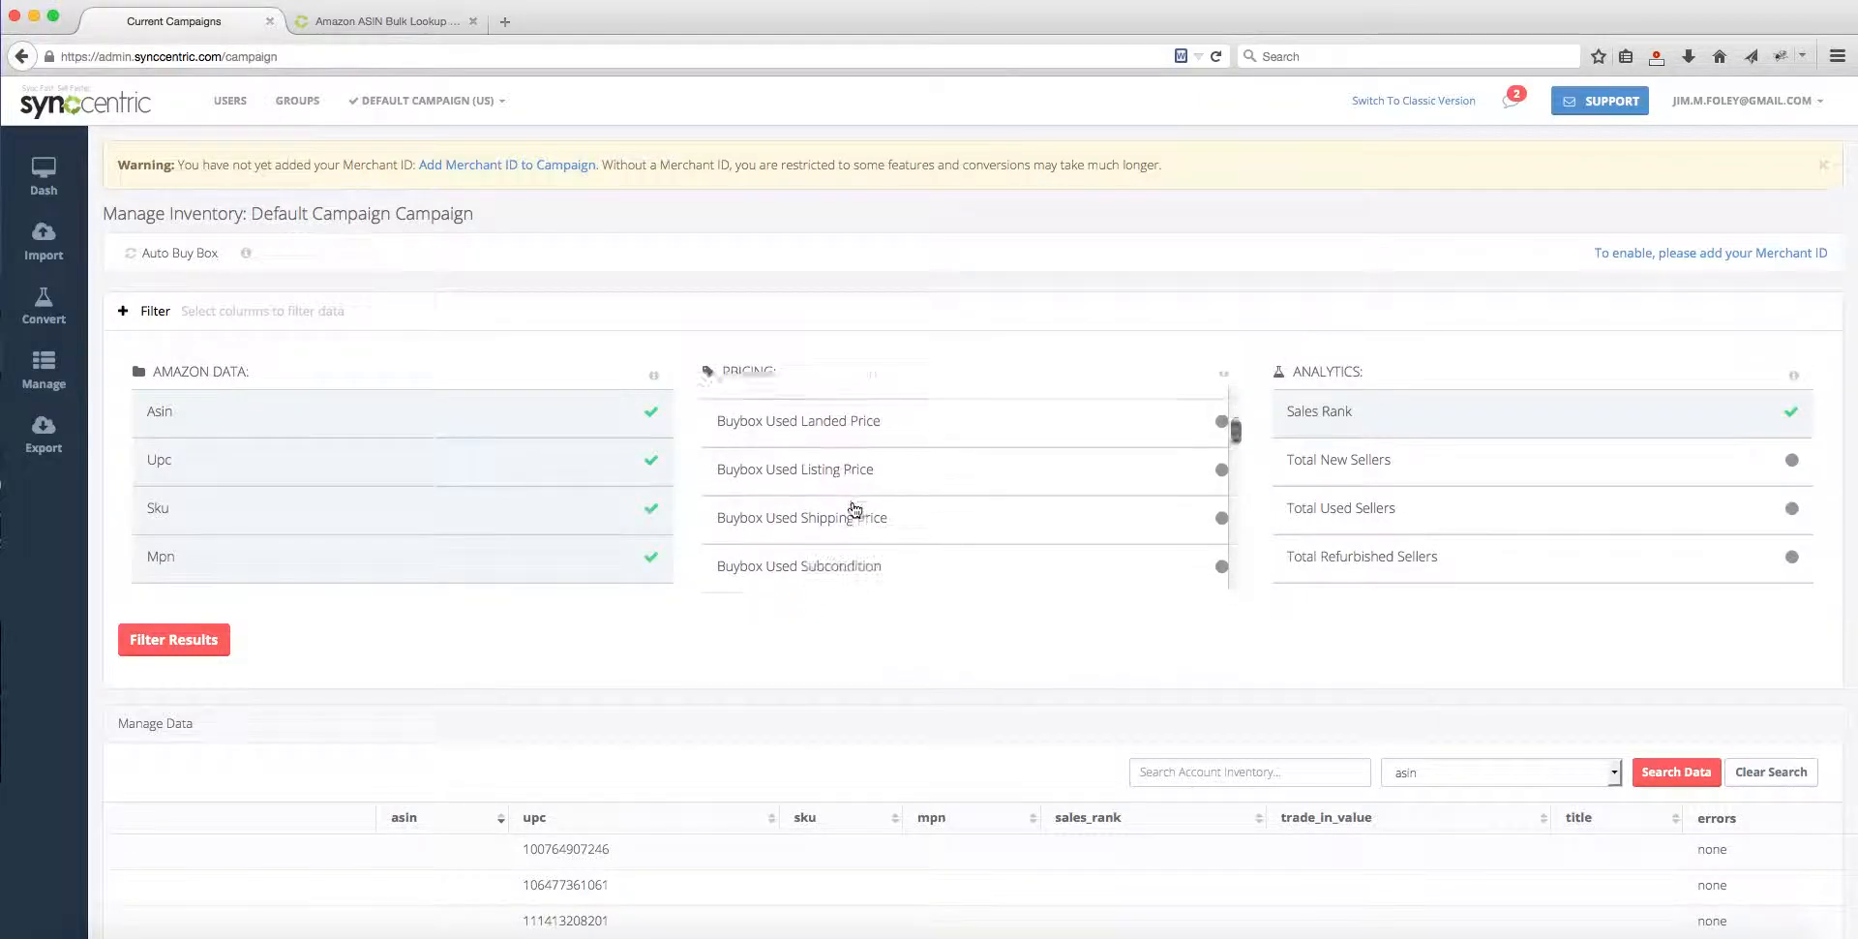
pyautogui.scroll(-1, 1365, 545)
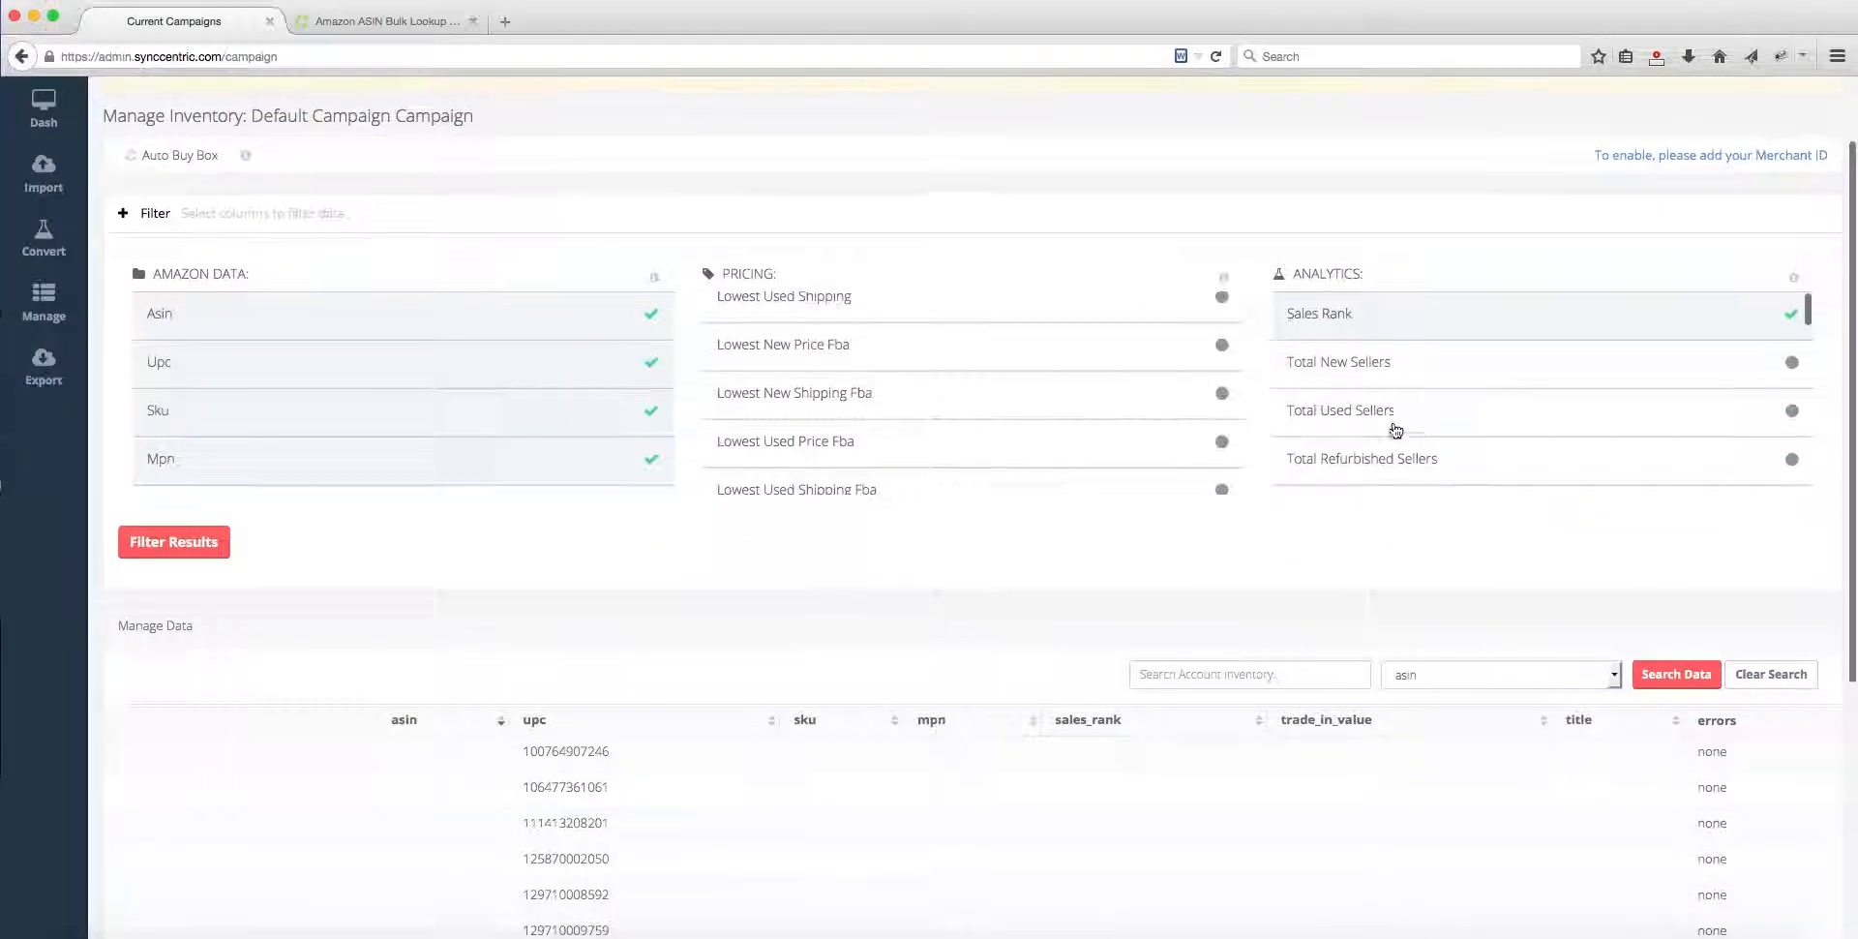
pyautogui.scroll(-10, 1474, 406)
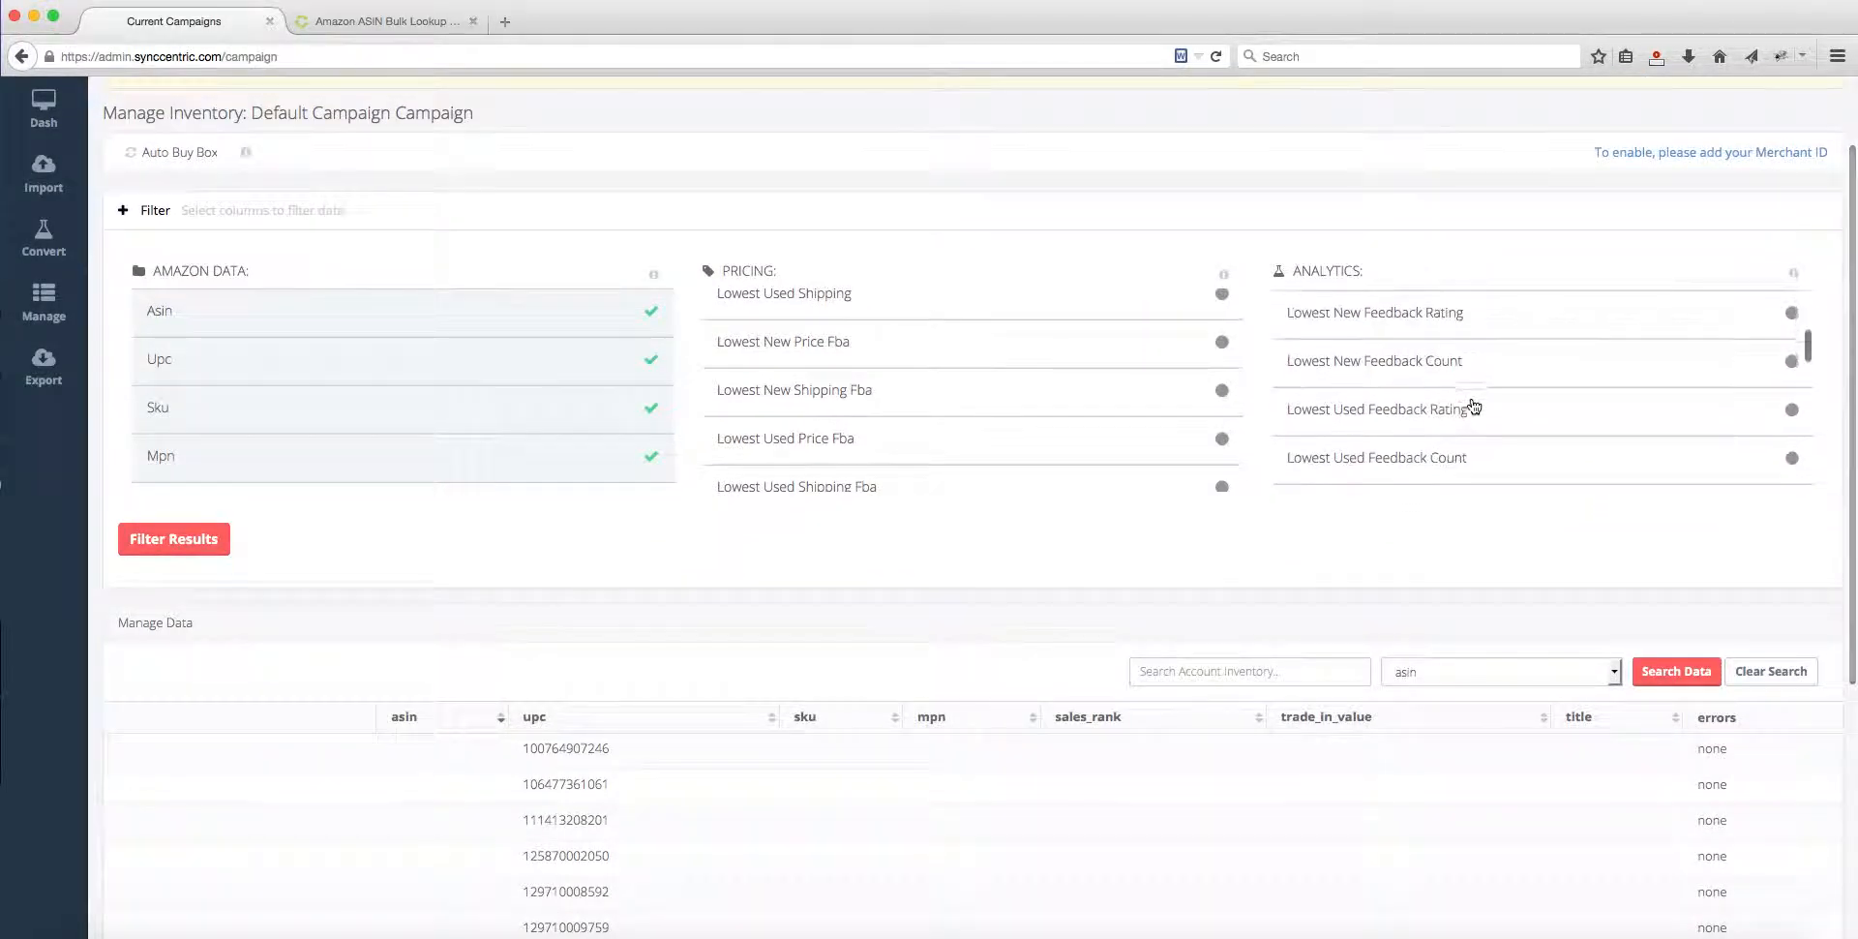
pyautogui.scroll(5, 1022, 497)
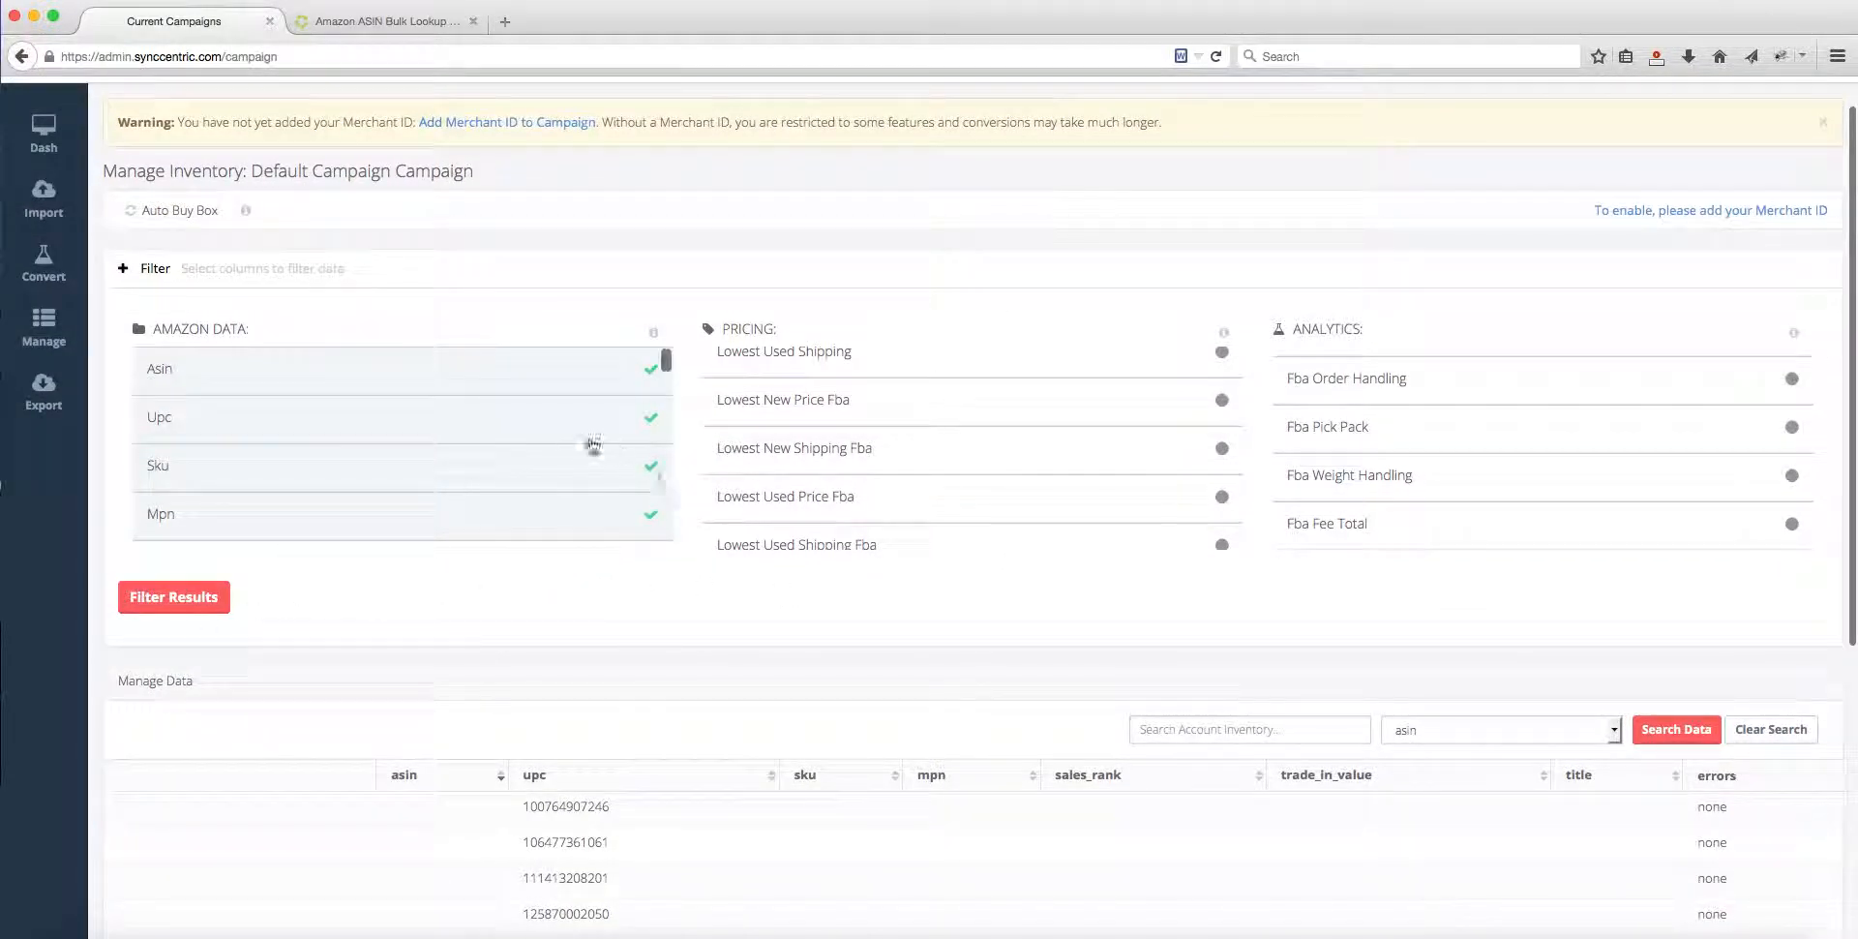
pyautogui.scroll(1, 473, 458)
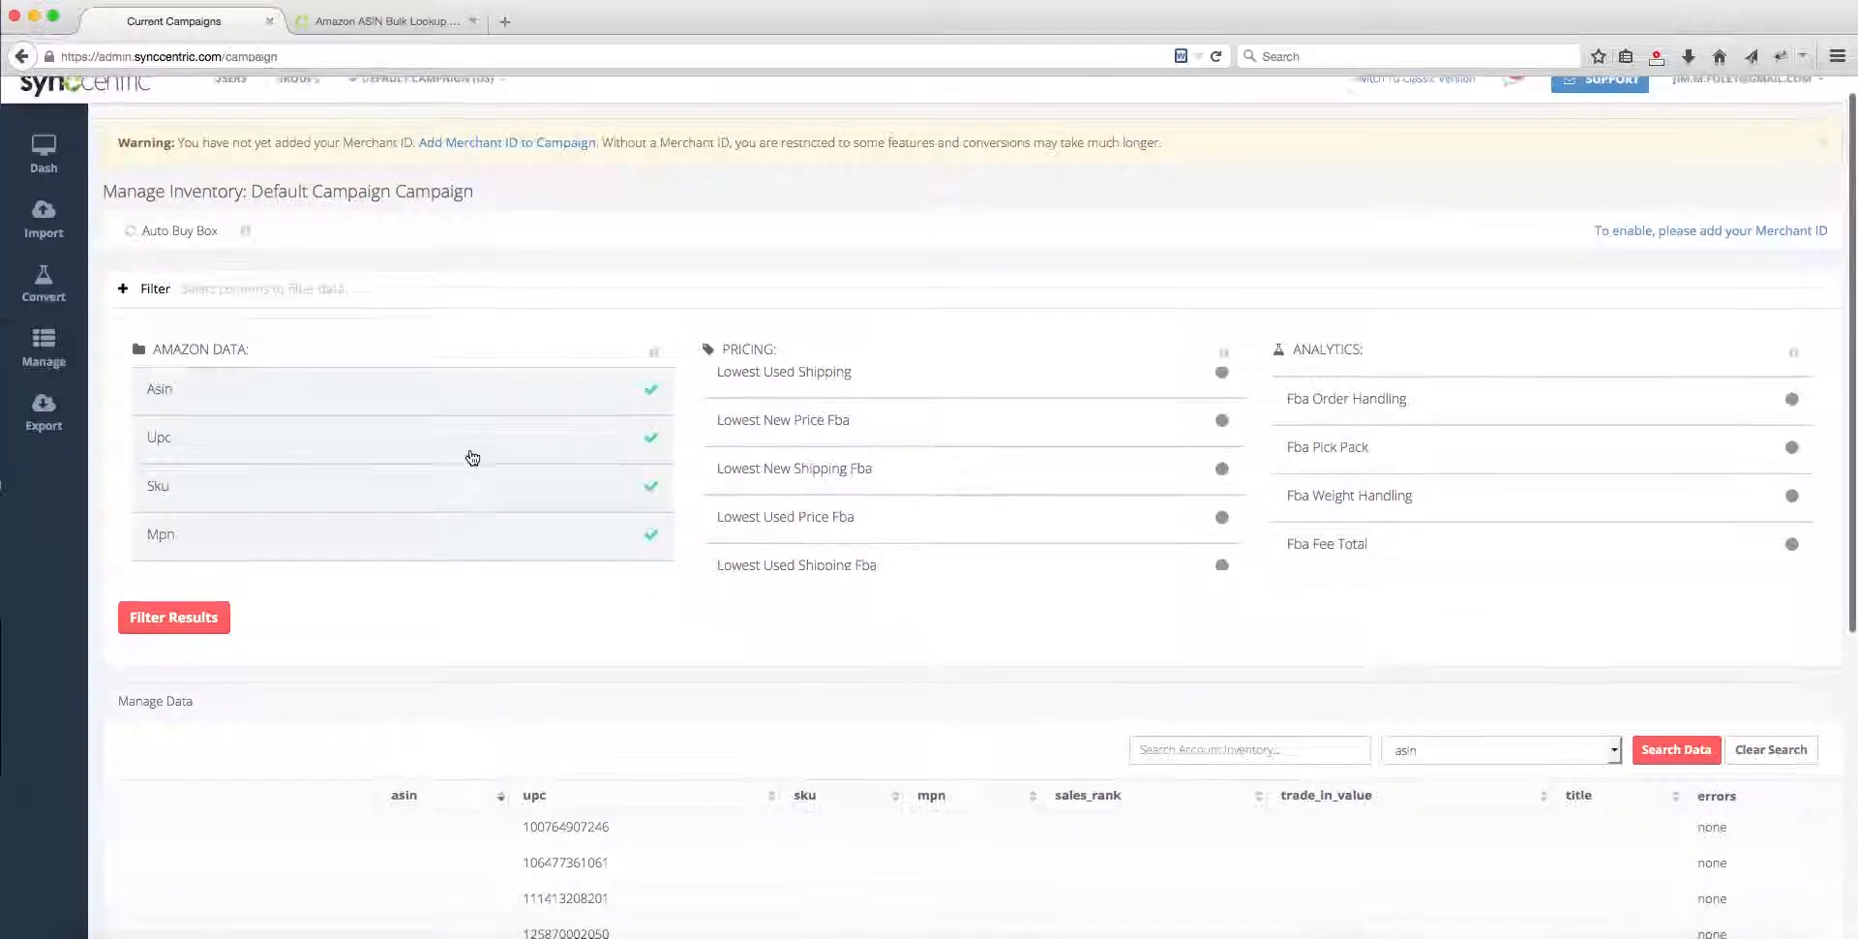
# Step: Filter the inventory to add Lowest New Price Fba, Lowest New Shipping Fba, Fba Order Handling and Fba Pick Pack, and remove Upc, Sku and Mpn
pyautogui.click(830, 425)
pyautogui.click(834, 472)
pyautogui.click(334, 451)
pyautogui.click(381, 495)
pyautogui.click(489, 542)
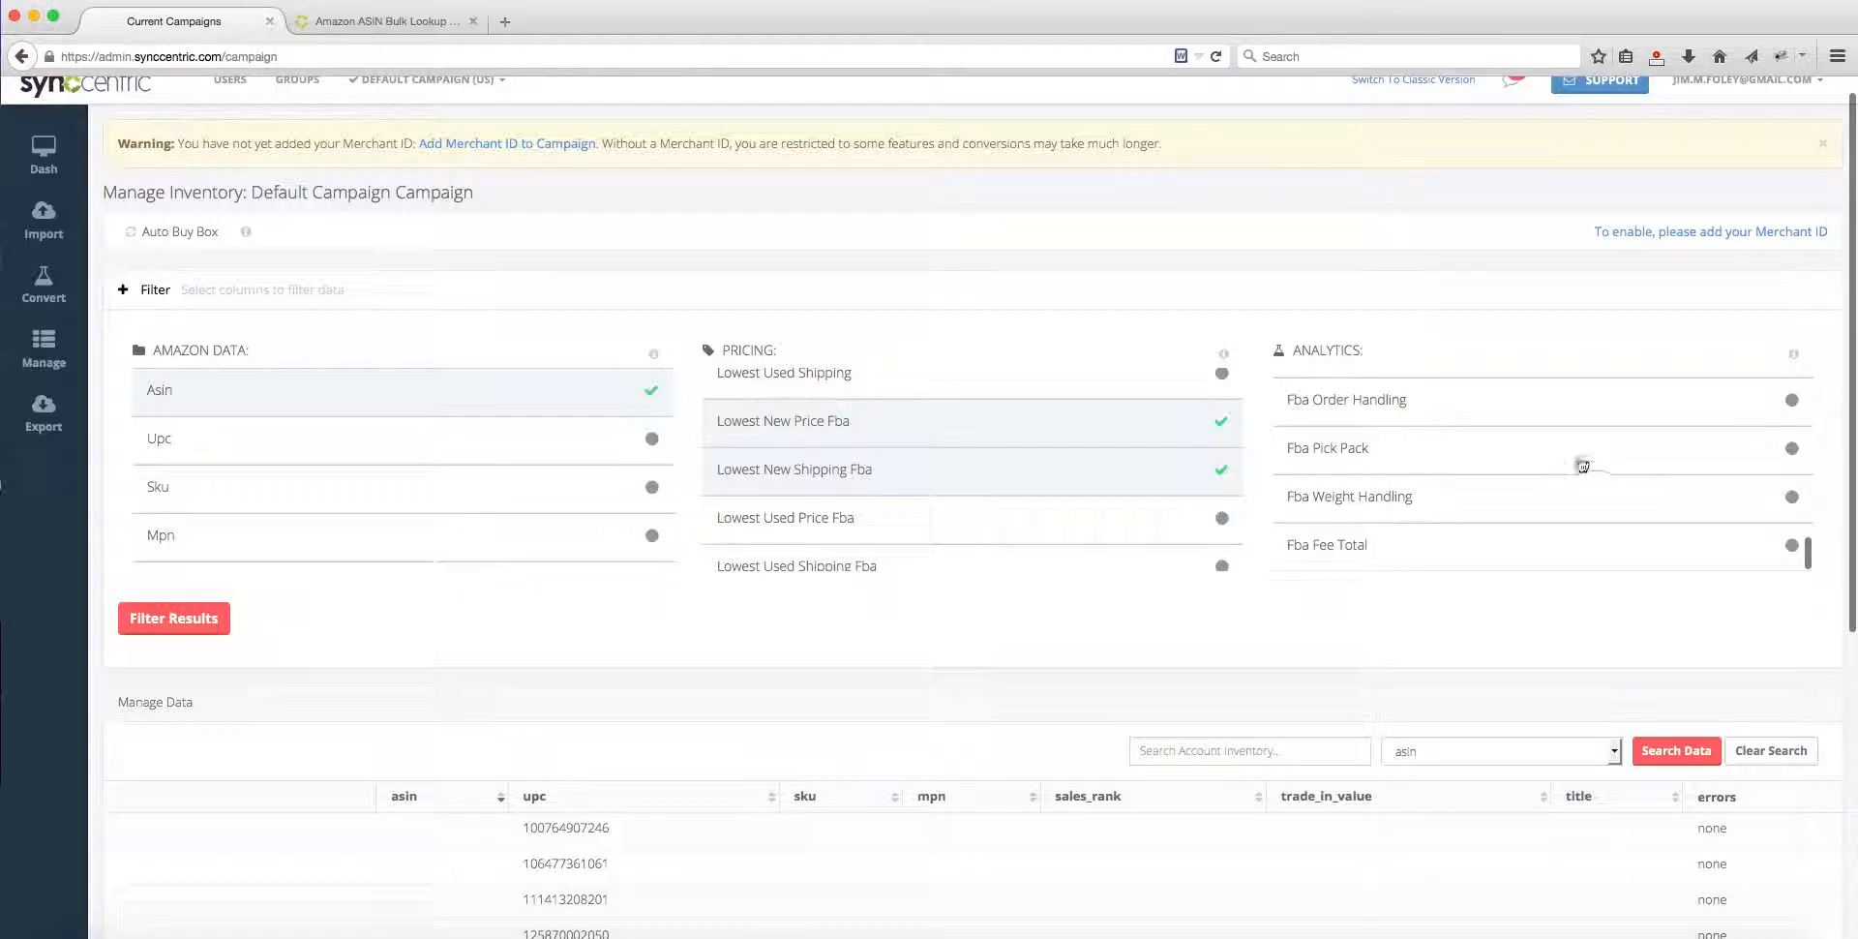
pyautogui.click(1392, 404)
pyautogui.click(1362, 450)
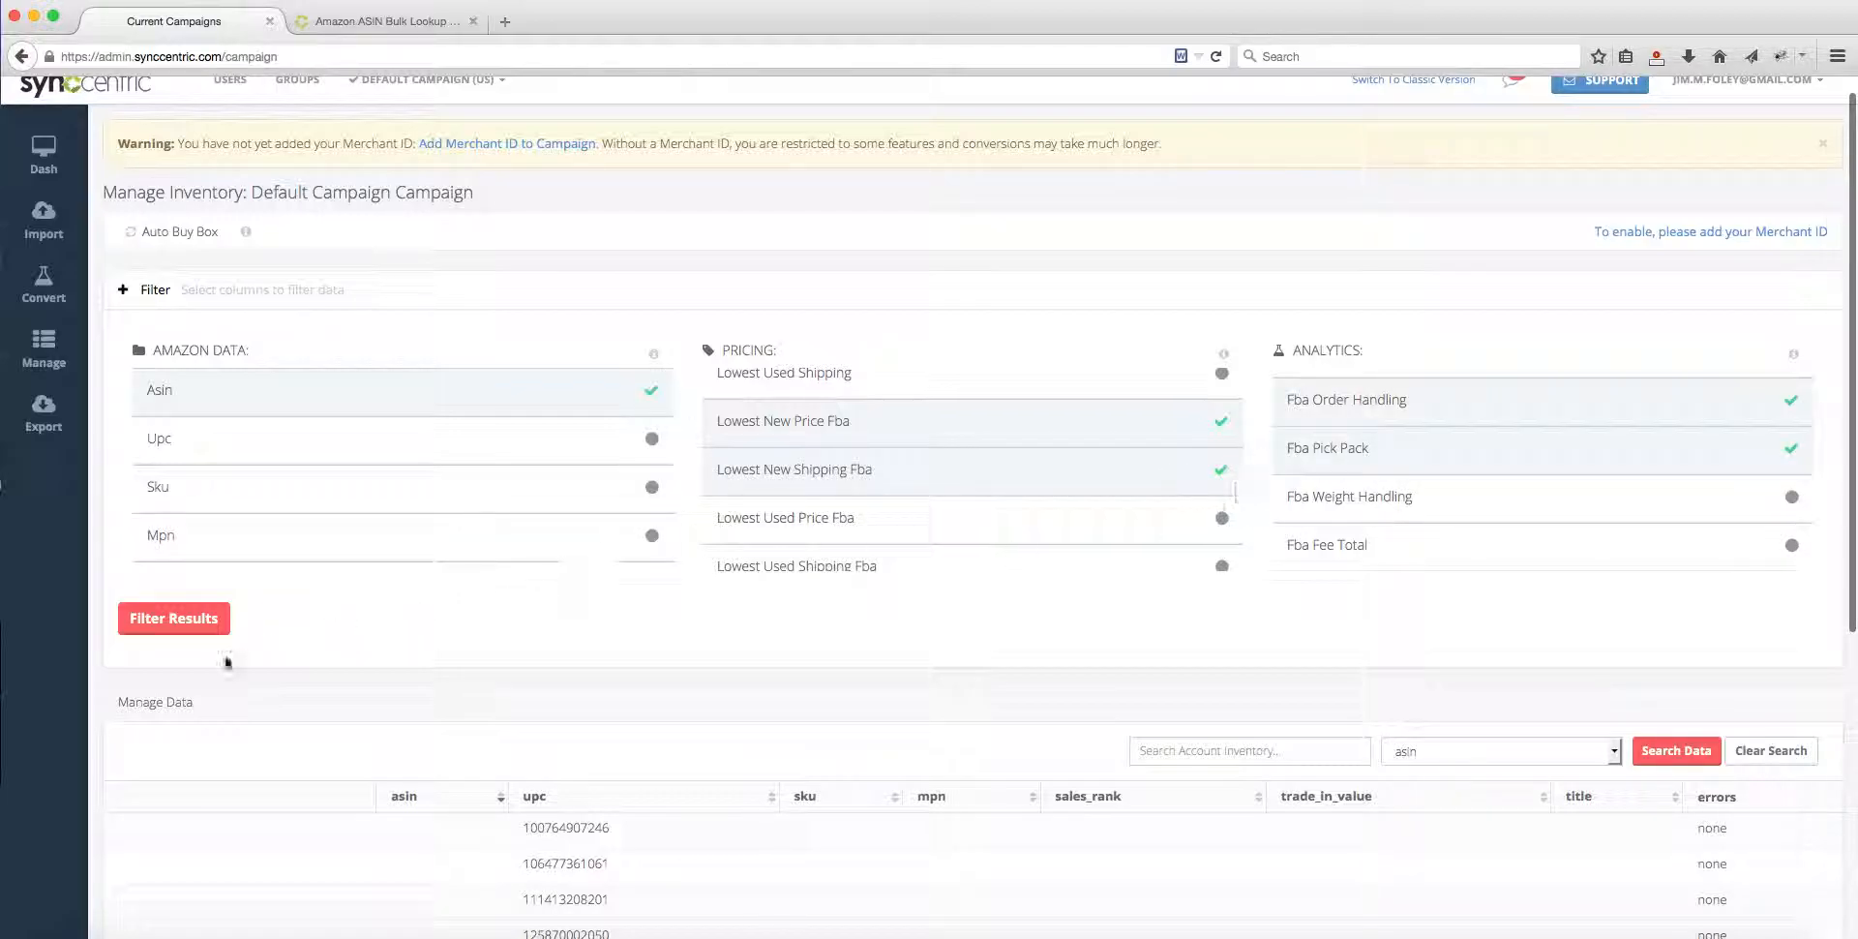
pyautogui.click(174, 619)
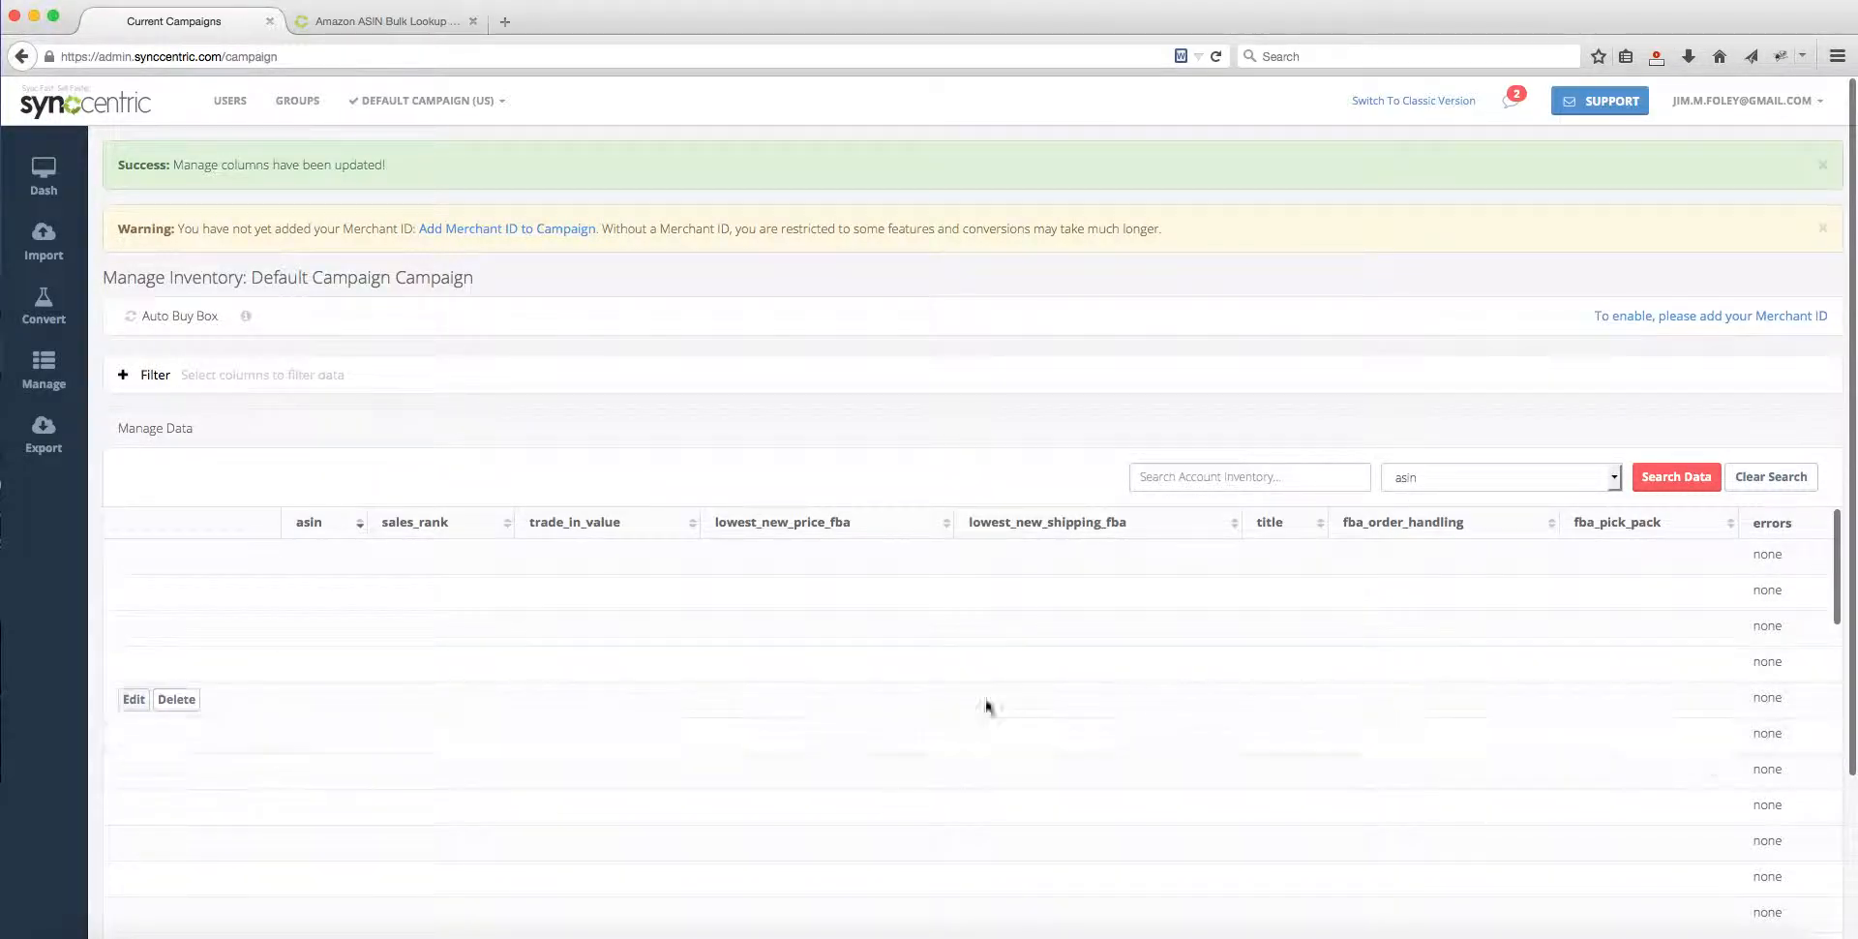
# Step: Check which columns the account inventory can be searched by, keep asin, and run the search without a term
pyautogui.scroll(-3, 1036, 313)
pyautogui.click(1209, 287)
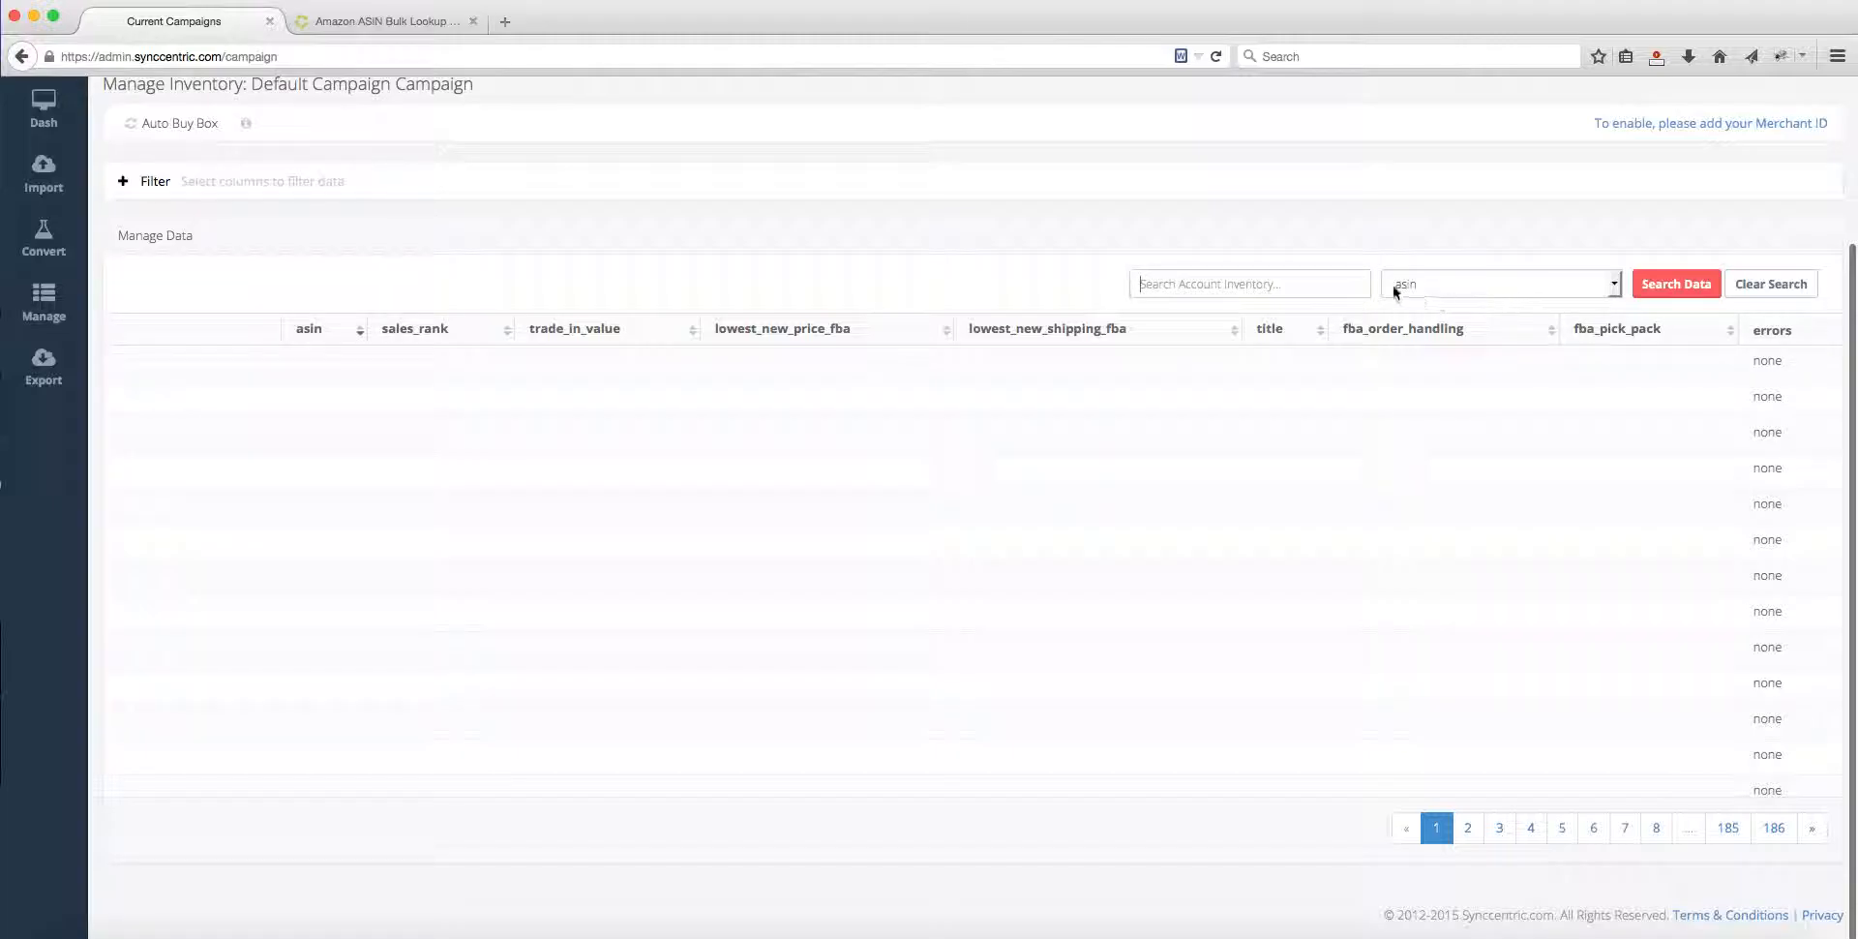
pyautogui.click(1526, 287)
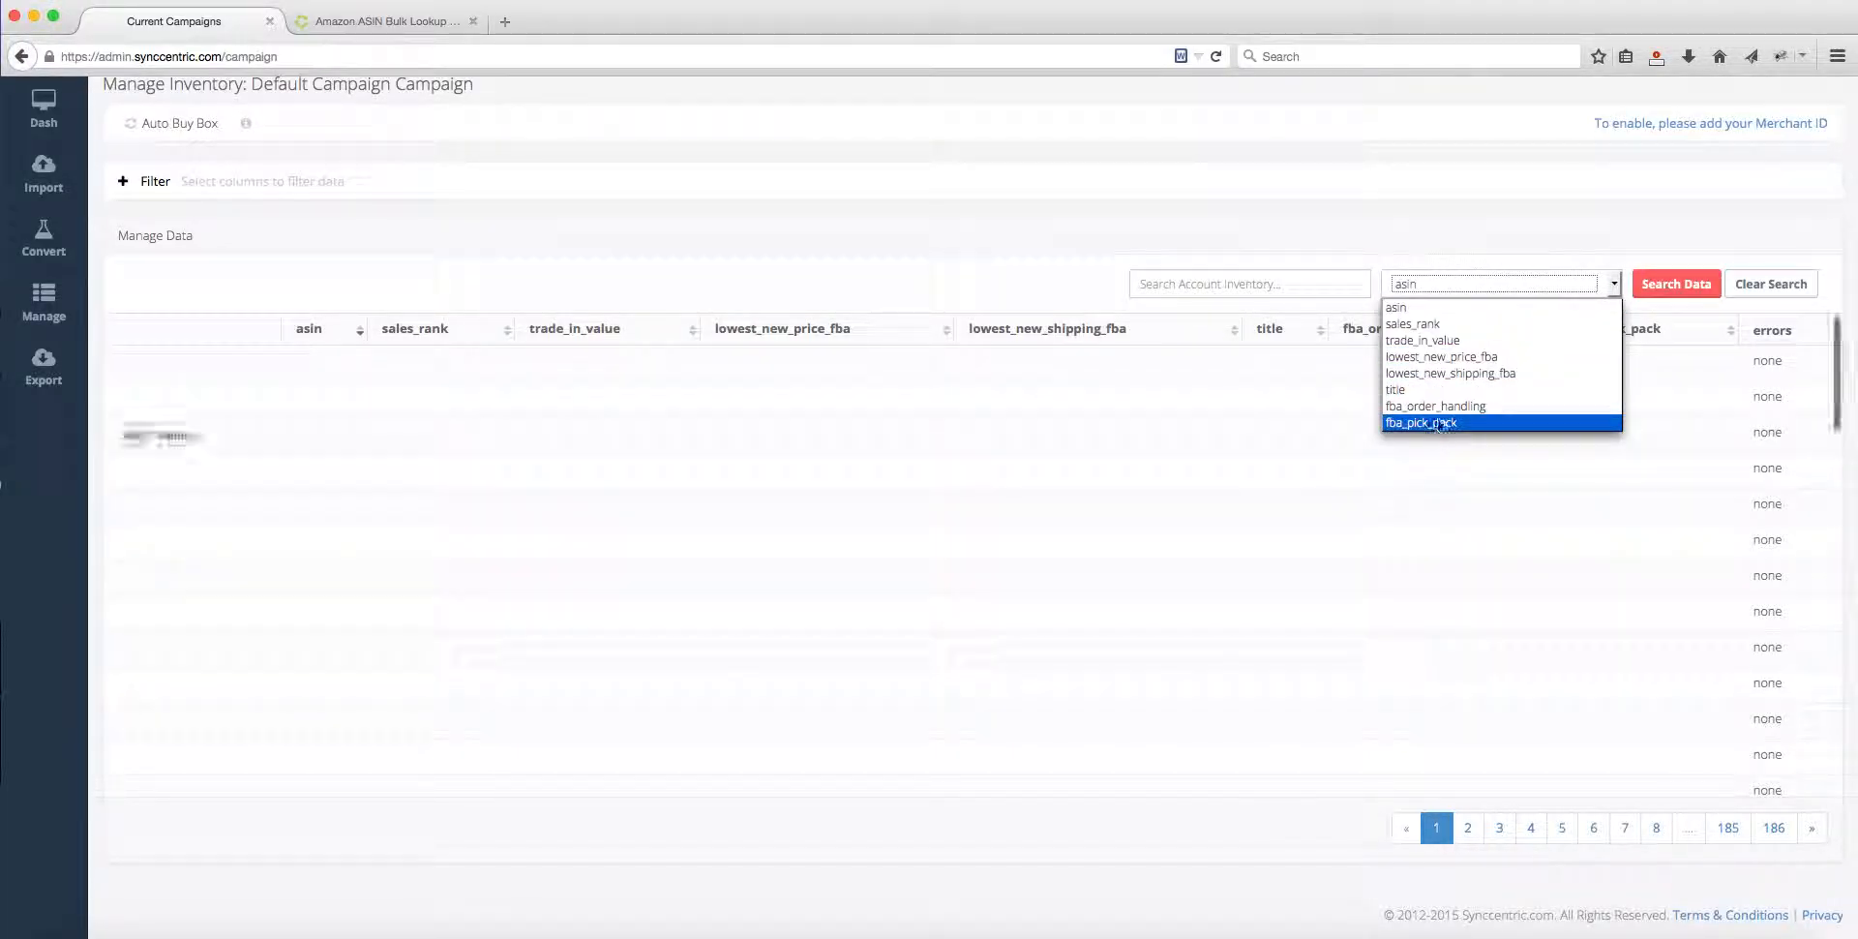
pyautogui.click(1018, 259)
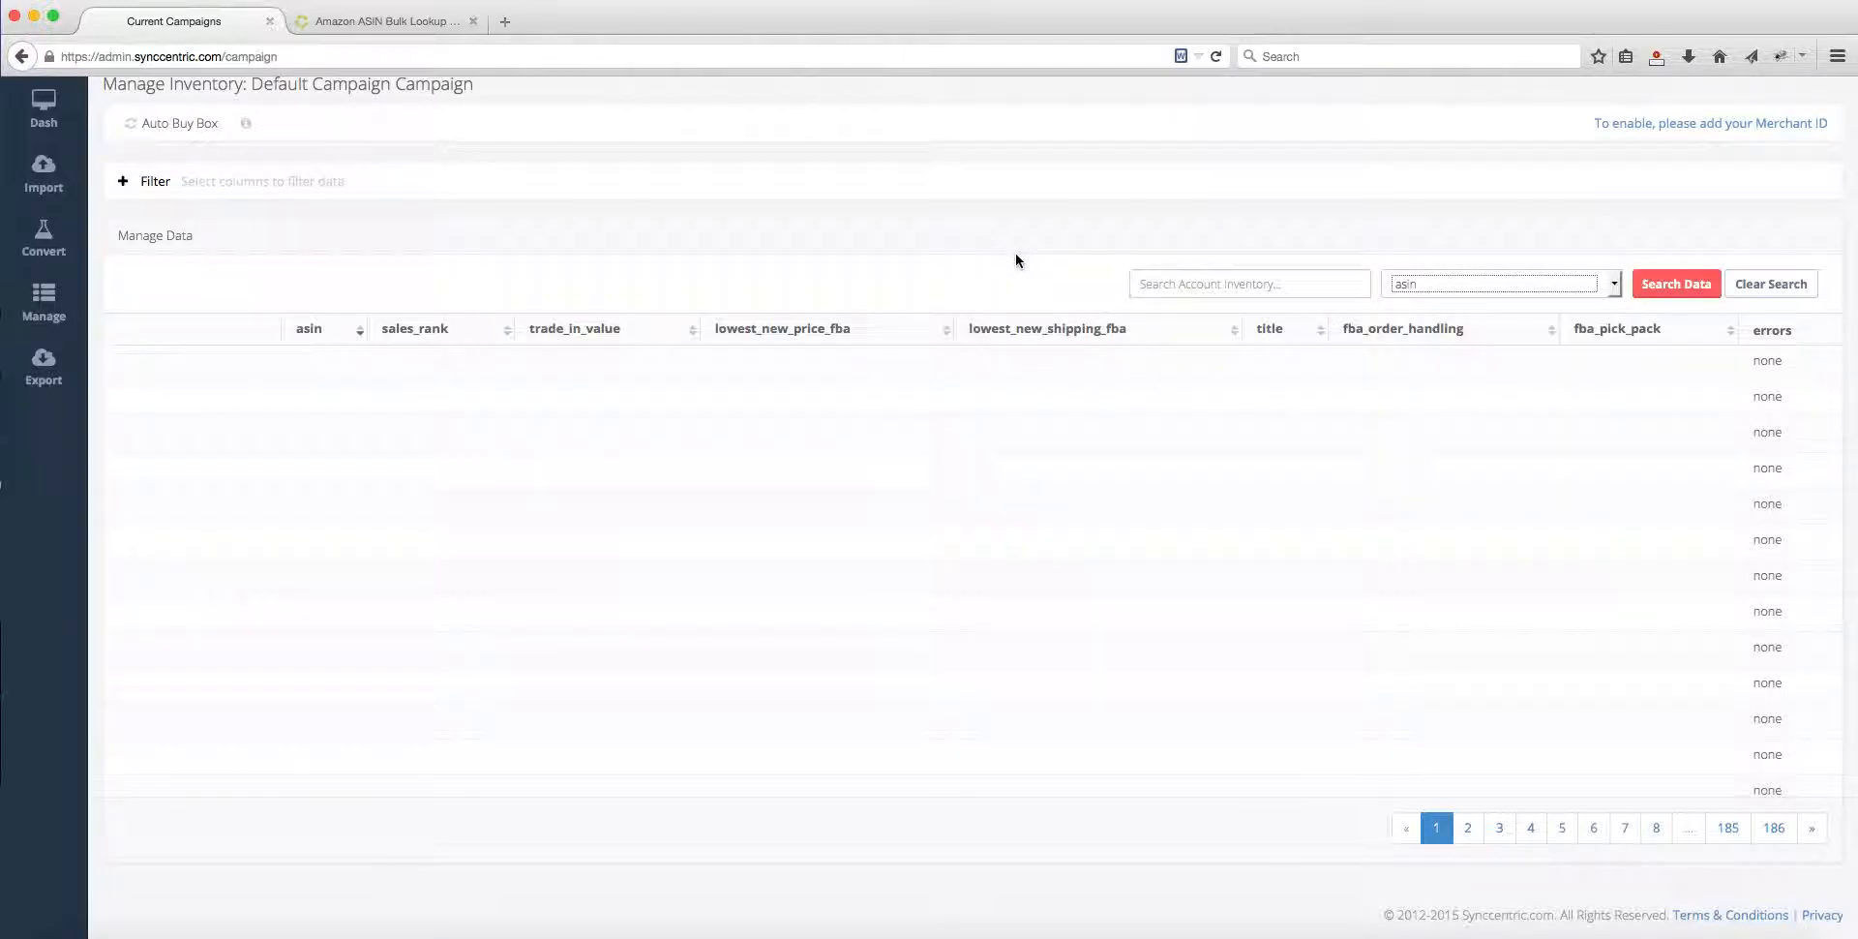
pyautogui.click(1522, 287)
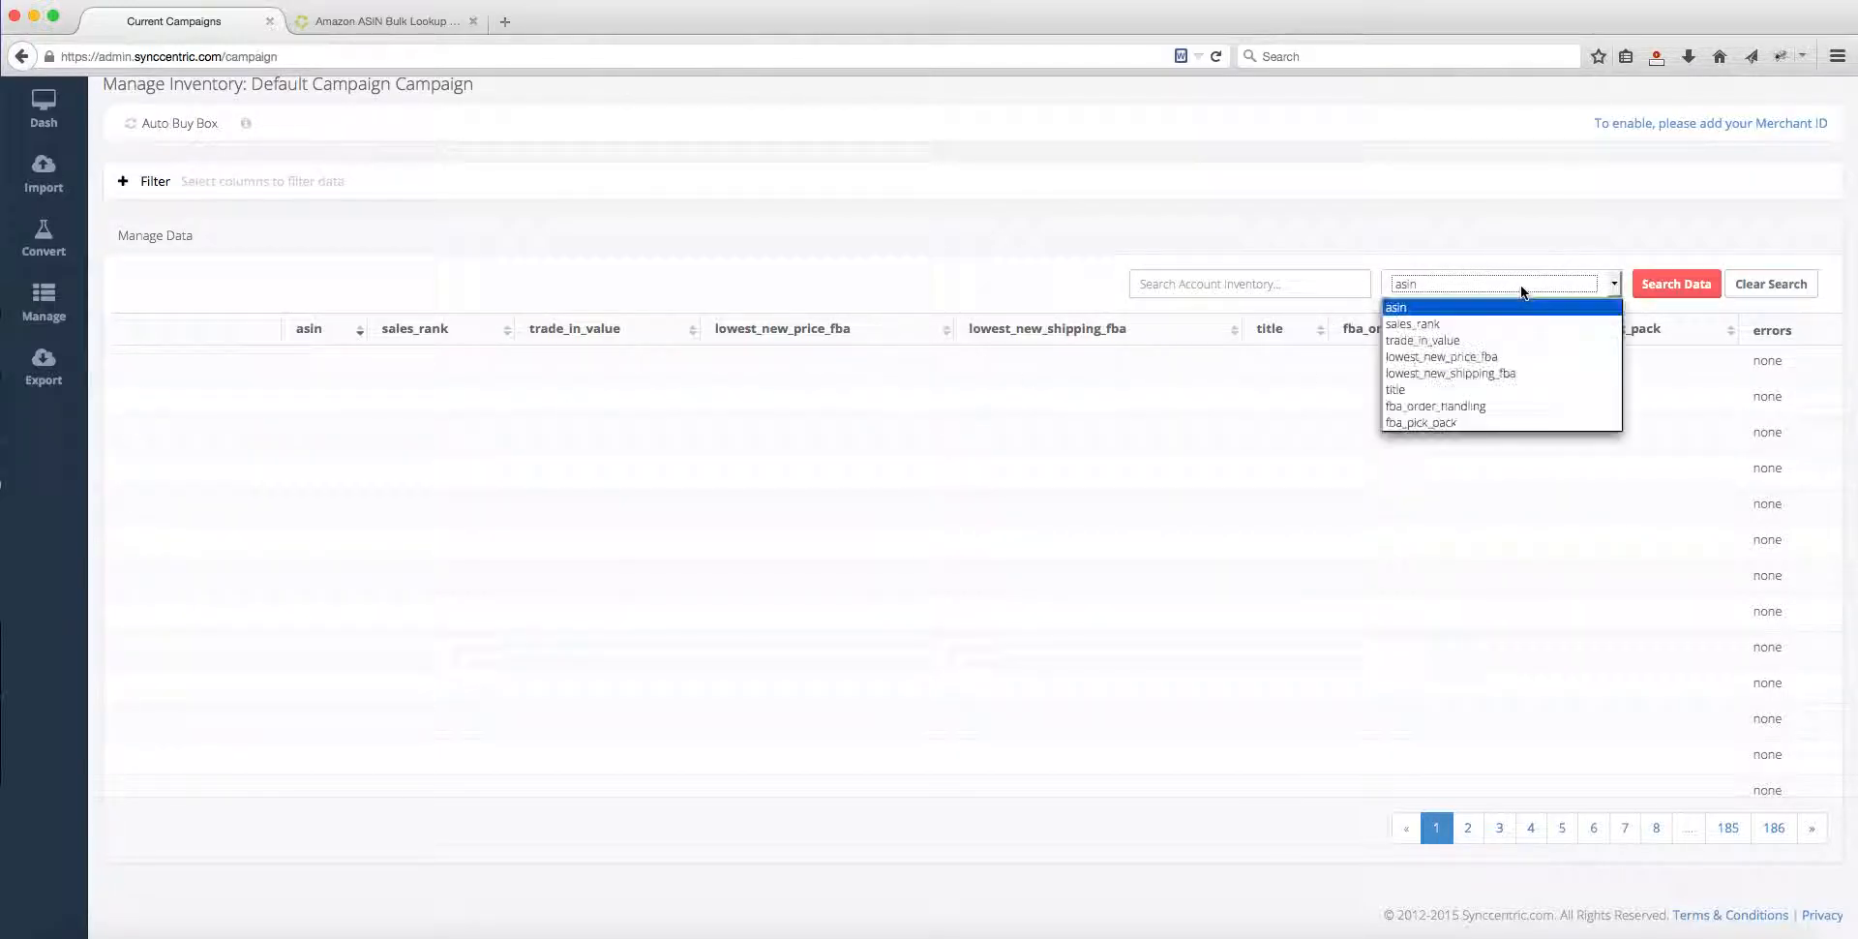
pyautogui.click(1246, 288)
pyautogui.click(1669, 284)
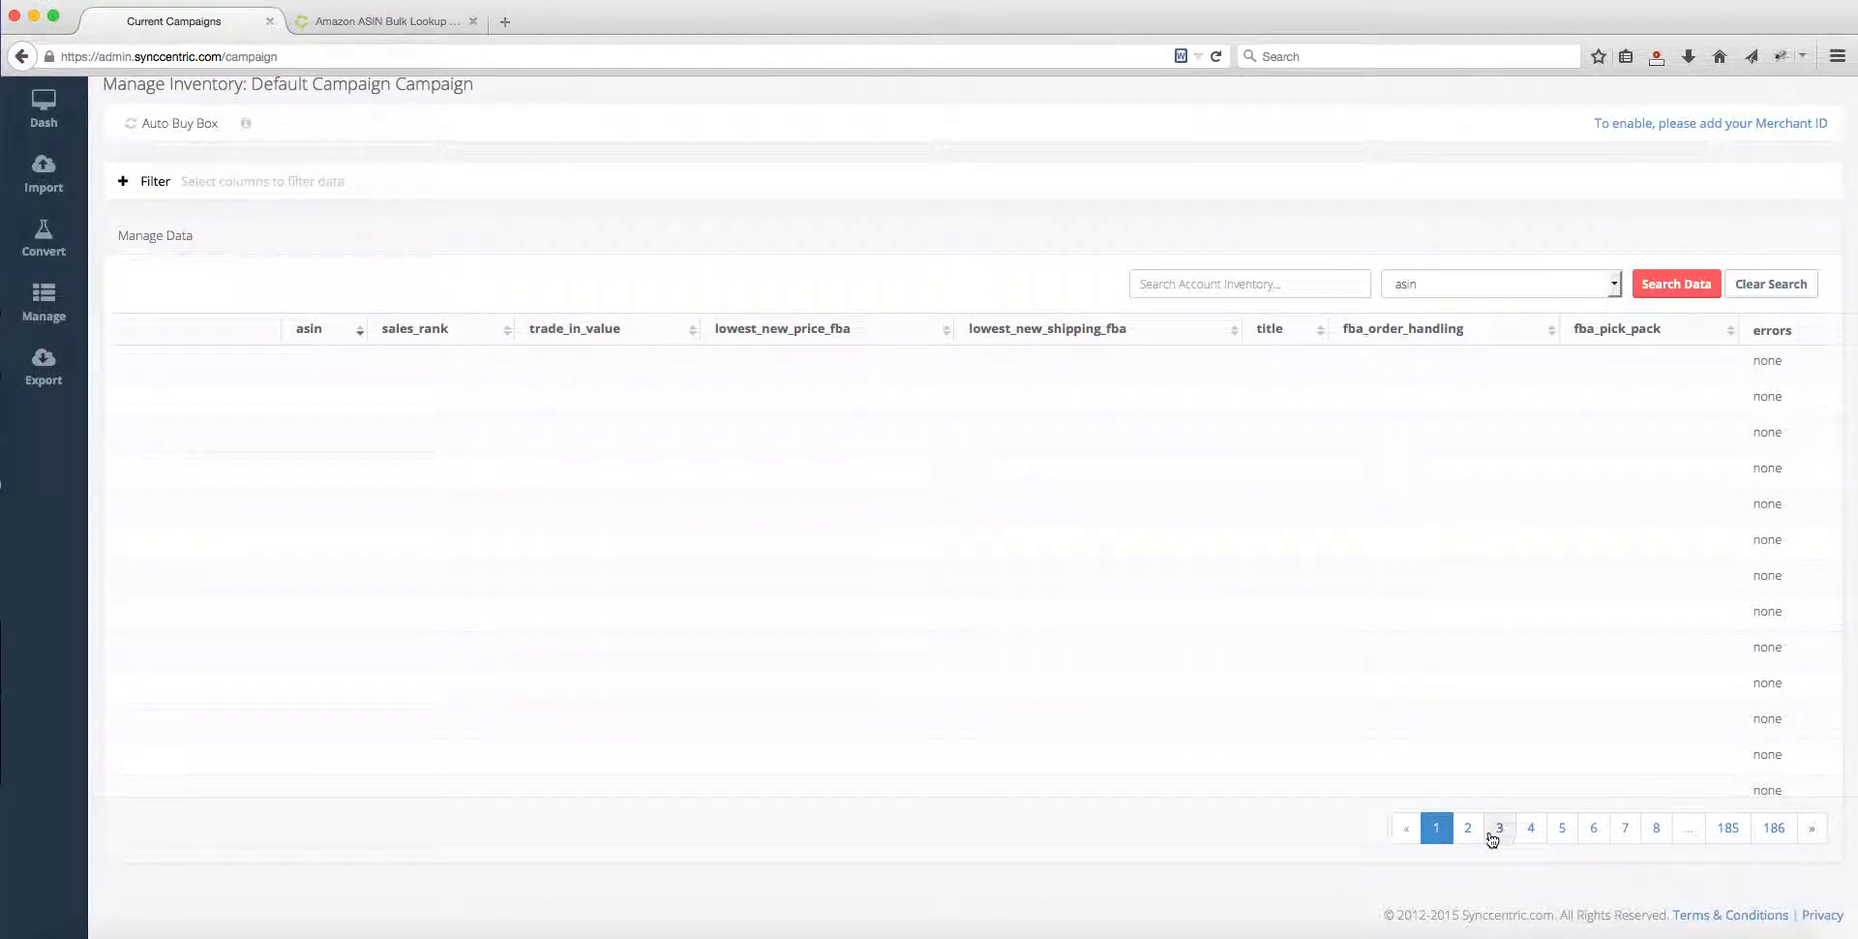
# Step: Open the campaign's Export page with the list of previous exports
pyautogui.scroll(-5, 1270, 586)
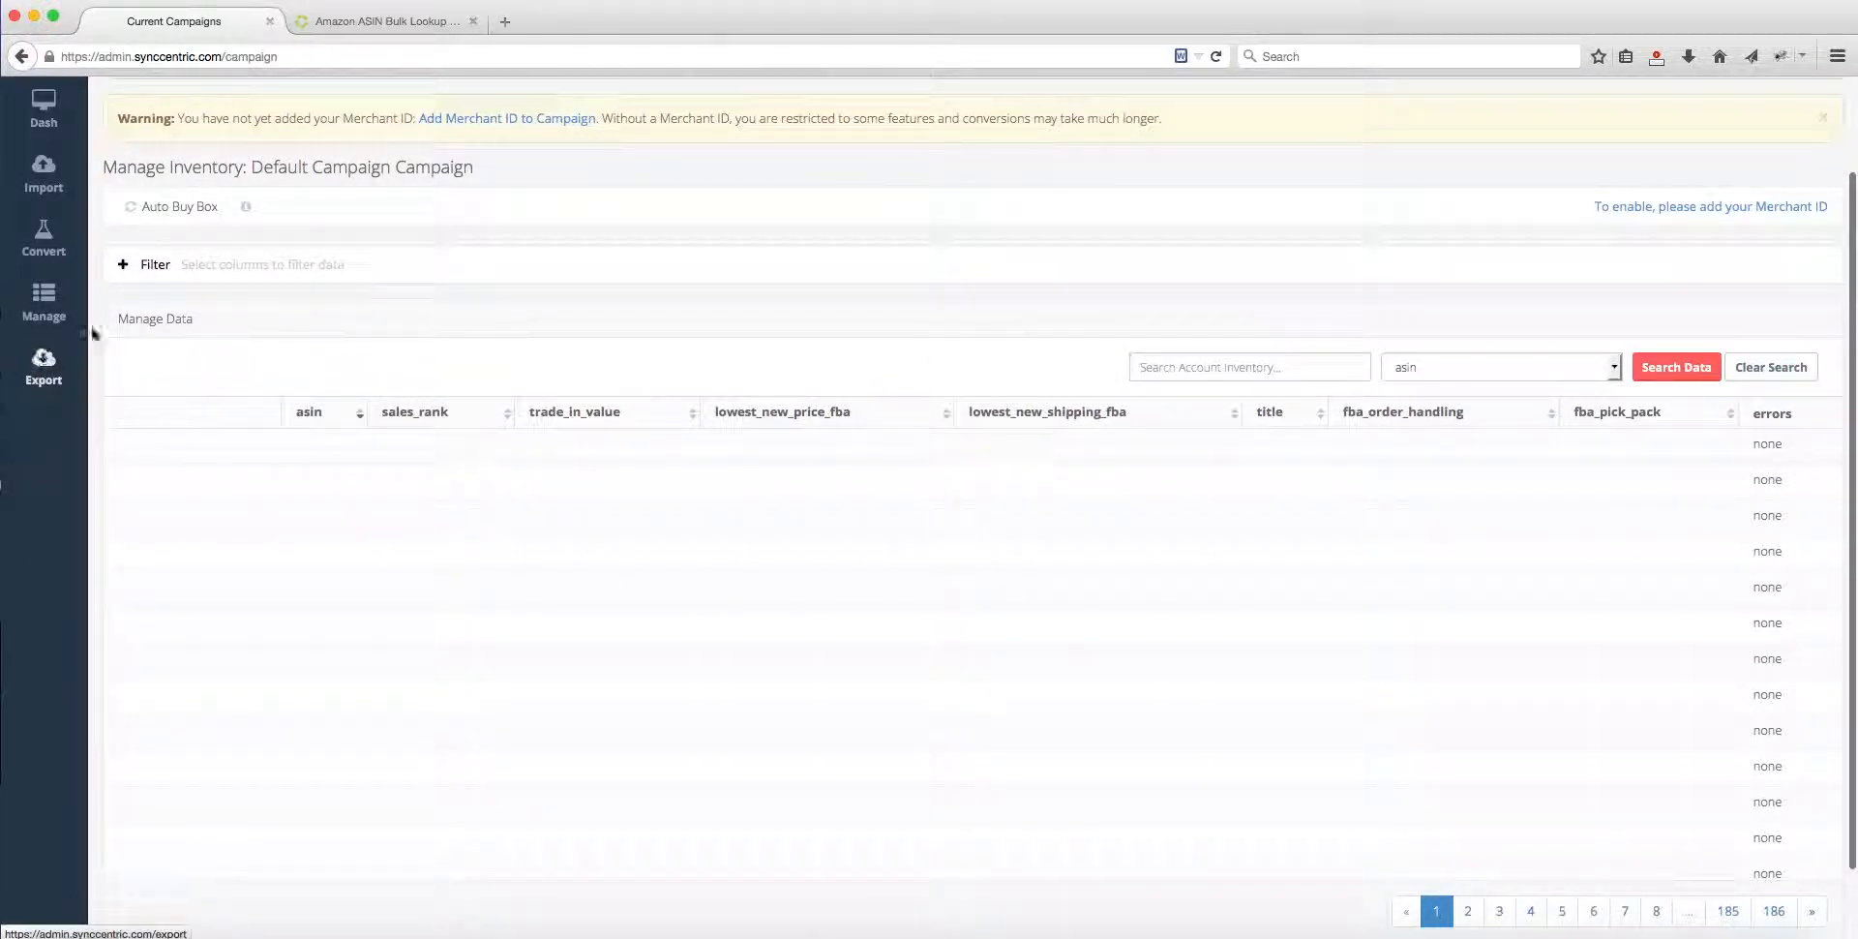
pyautogui.click(46, 364)
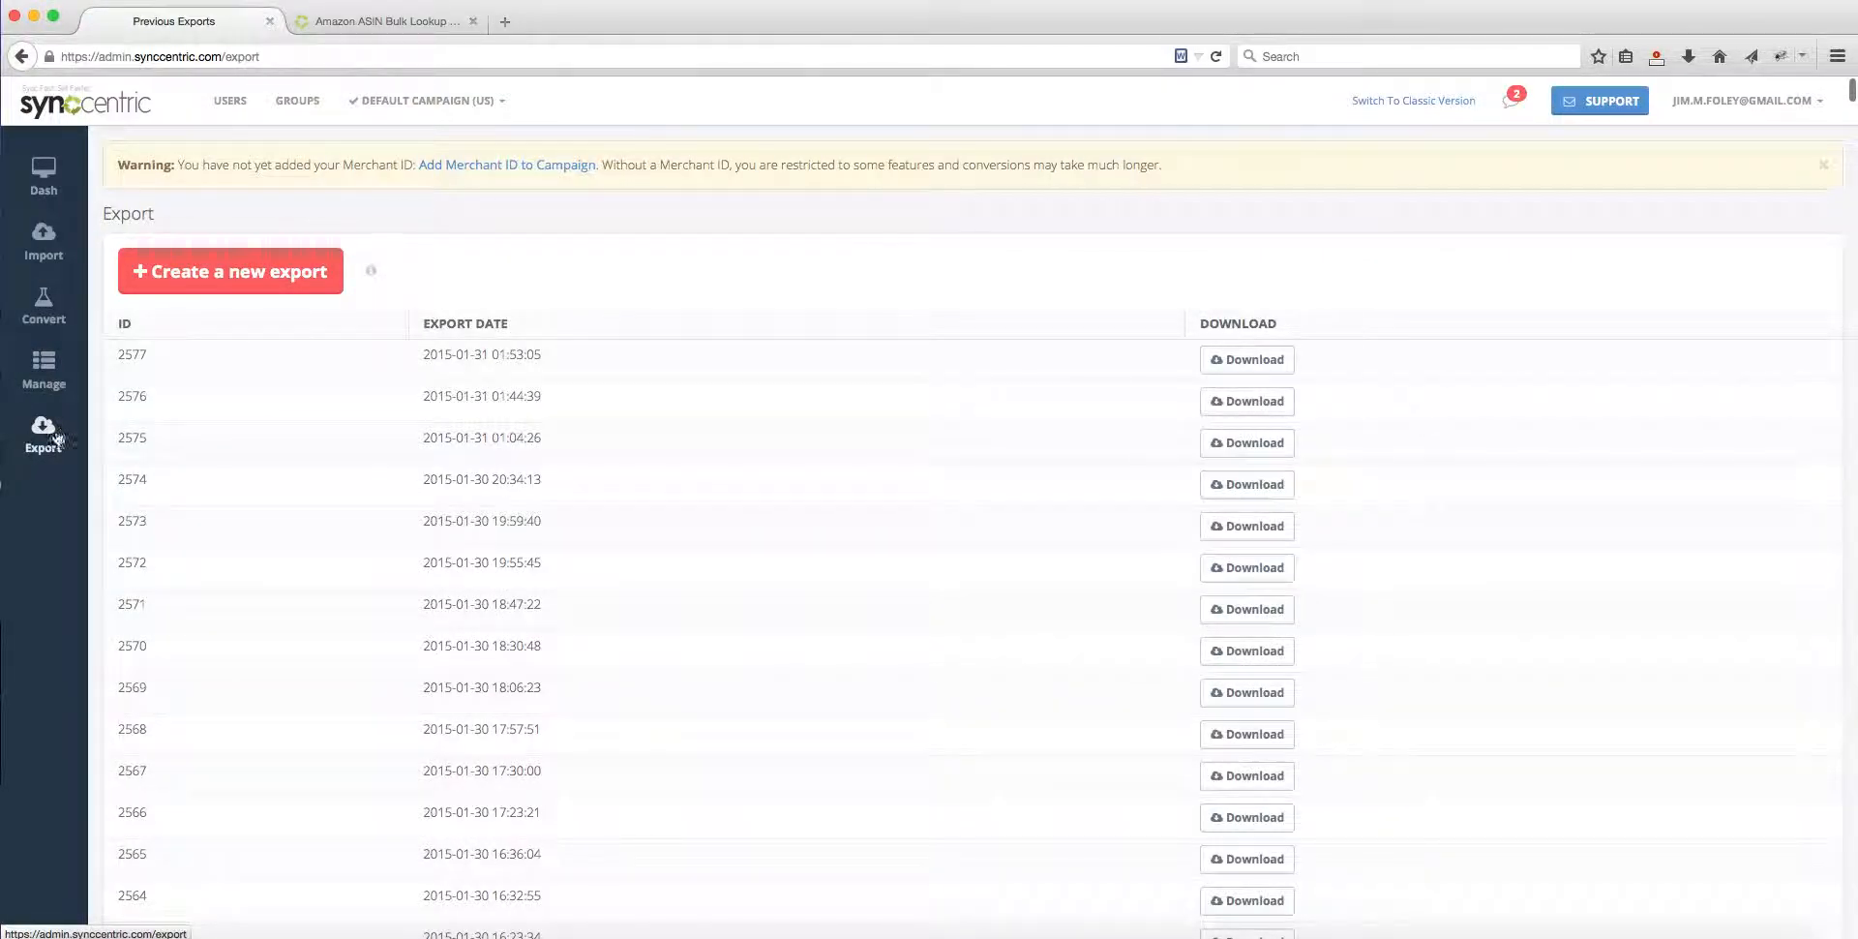
# Step: Start a new export, expand its column filter and save the export settings
pyautogui.click(268, 286)
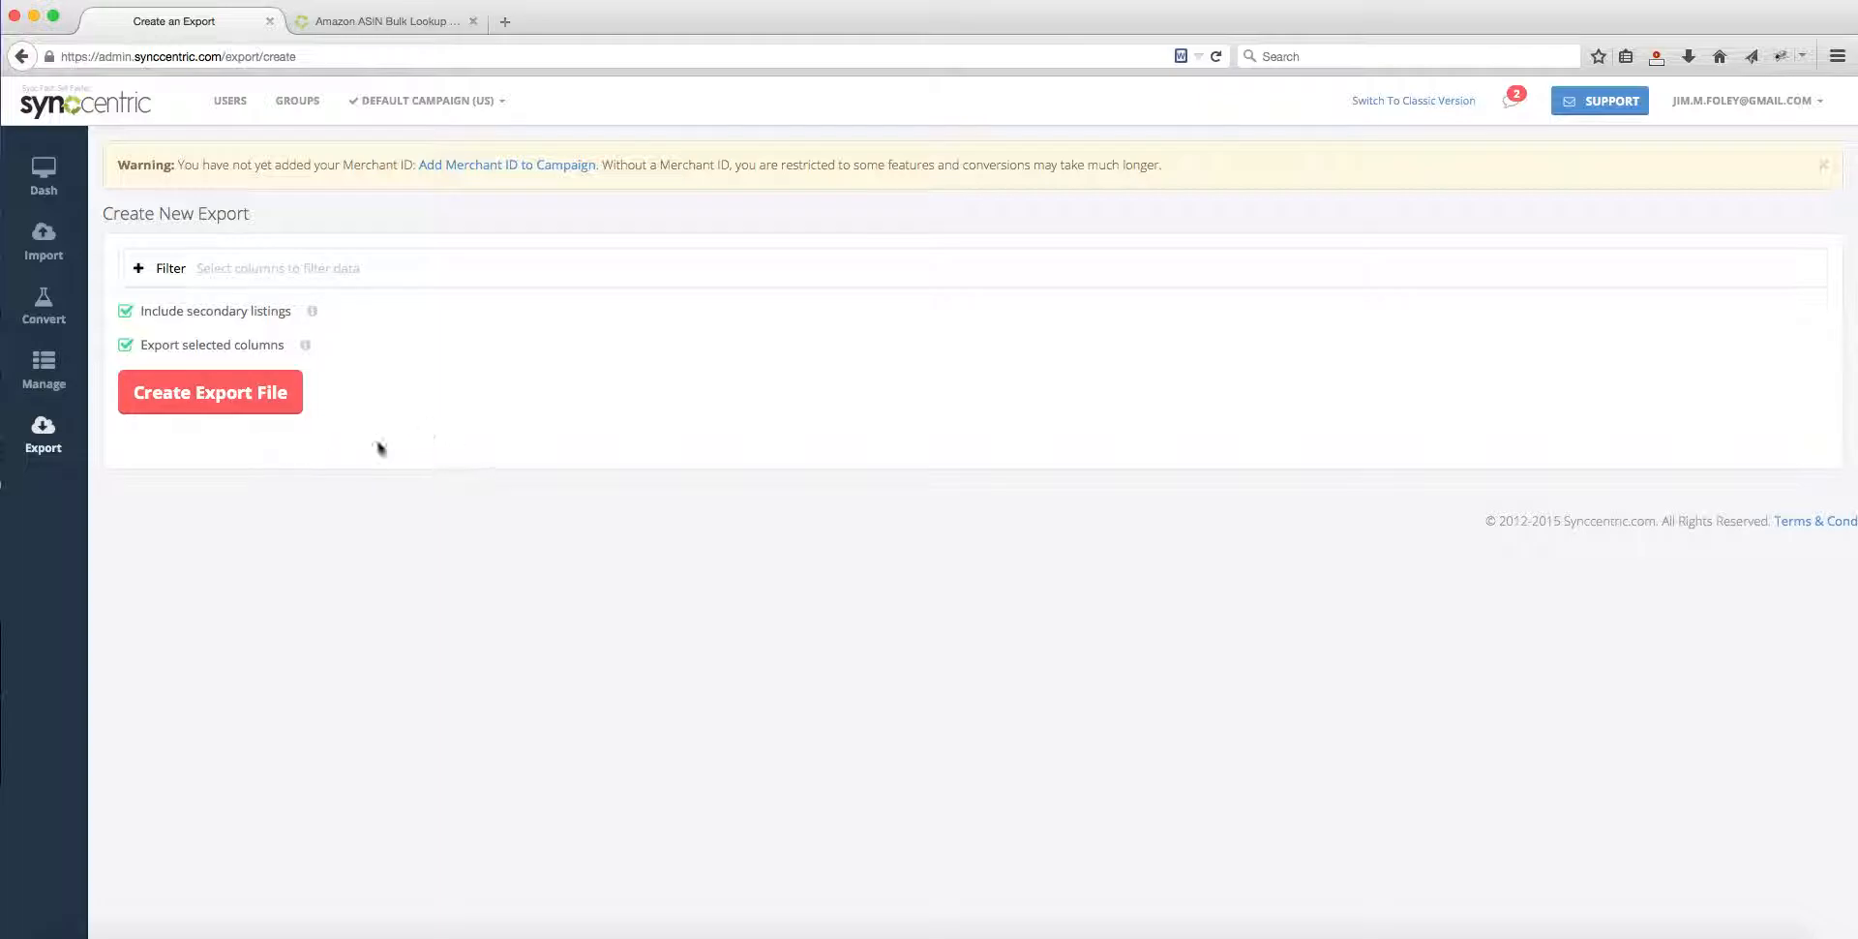
pyautogui.click(238, 267)
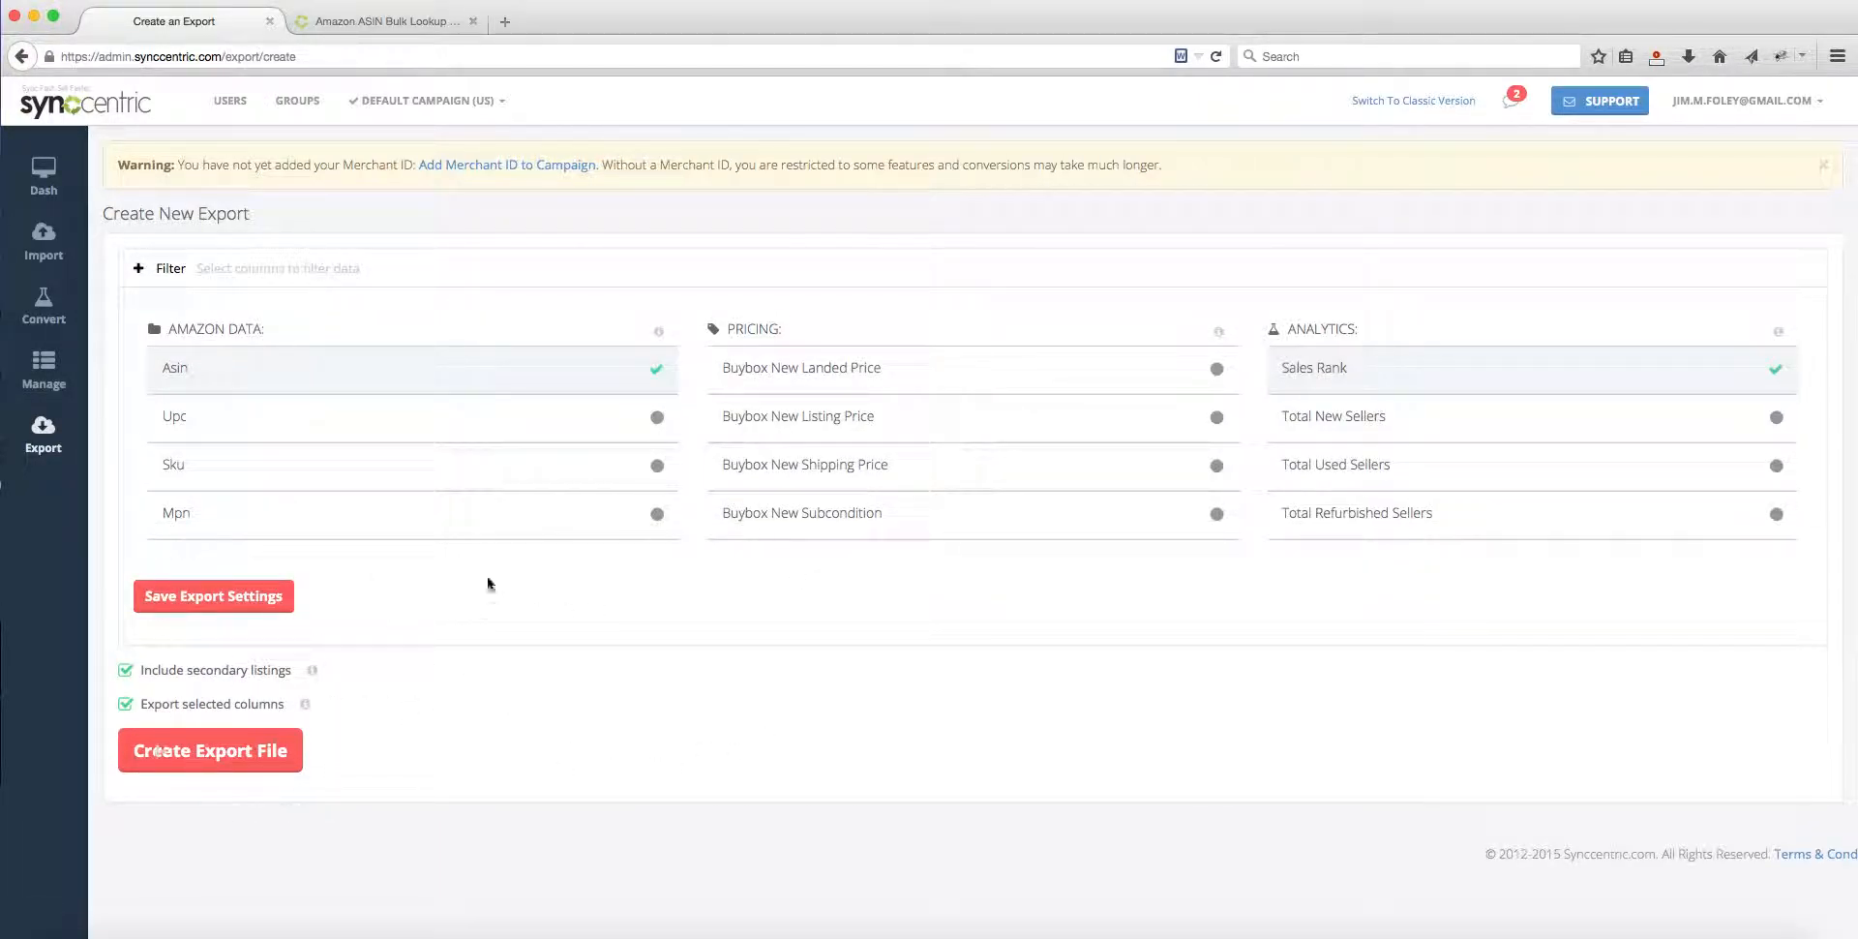
pyautogui.click(235, 600)
pyautogui.doubleClick(226, 213)
pyautogui.click(221, 210)
# Step: Look through the Amazon Data, Pricing and Analytics columns offered for the new export
pyautogui.scroll(-5, 484, 439)
pyautogui.scroll(-3, 829, 427)
pyautogui.scroll(-5, 1327, 489)
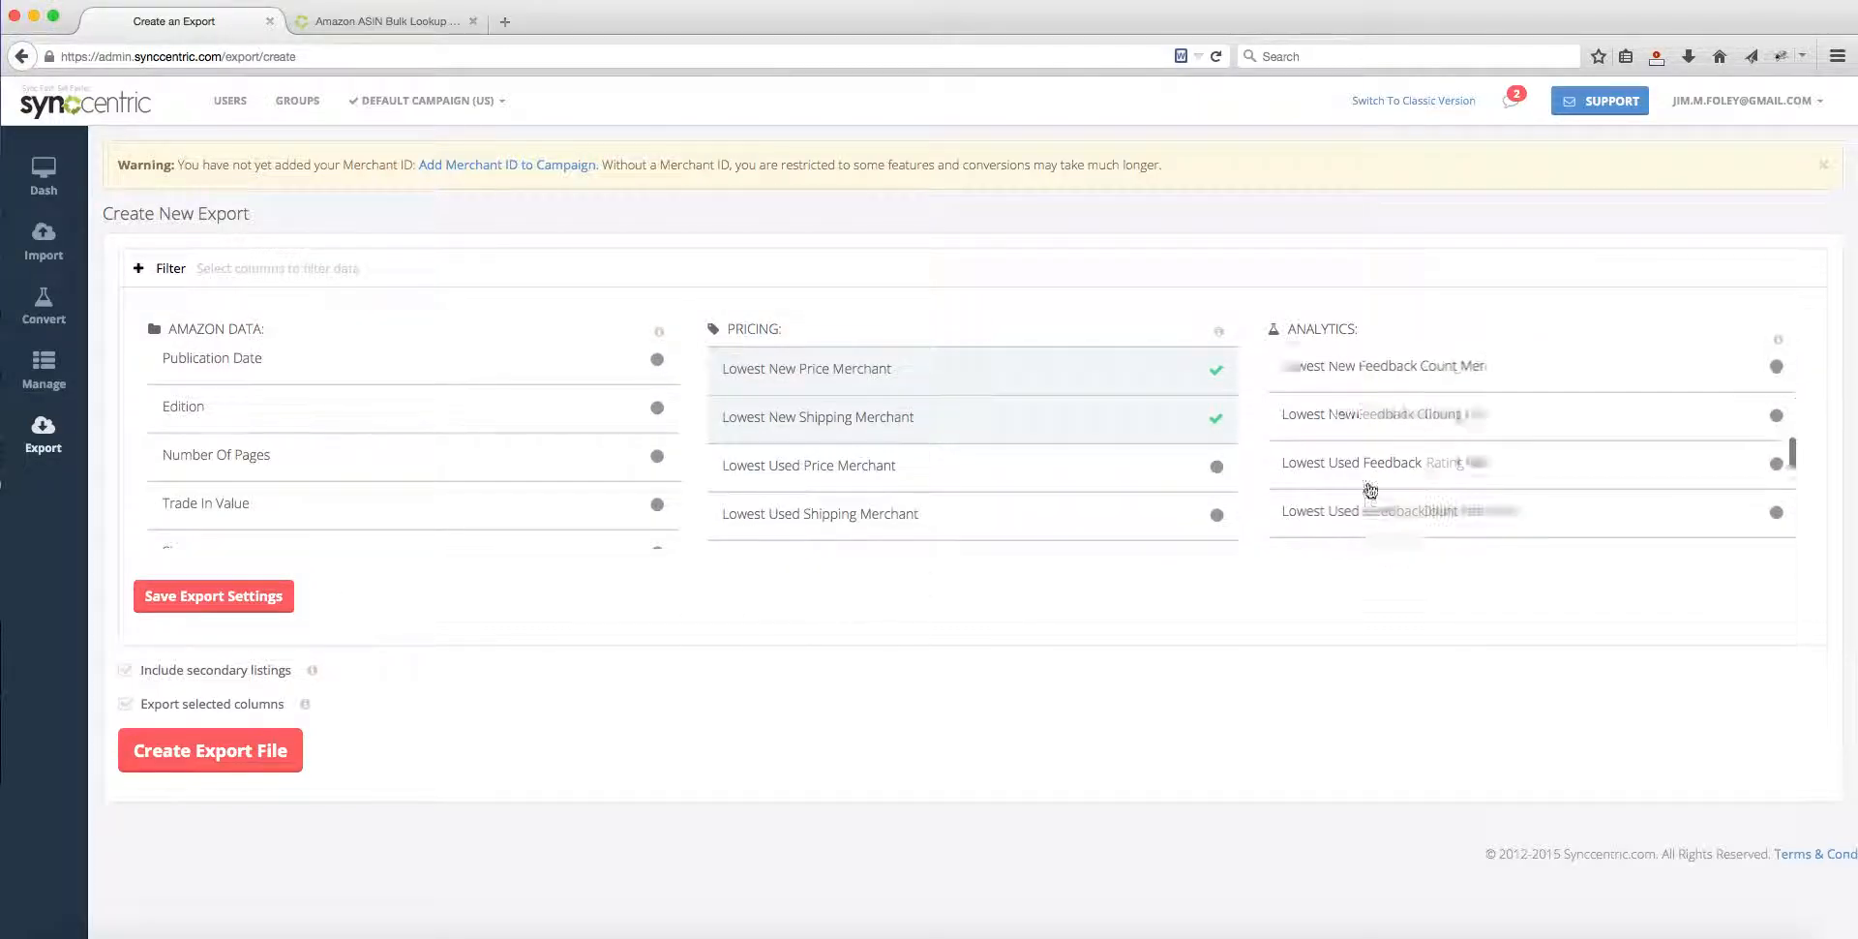
pyautogui.scroll(-5, 406, 457)
pyautogui.scroll(-3, 1194, 459)
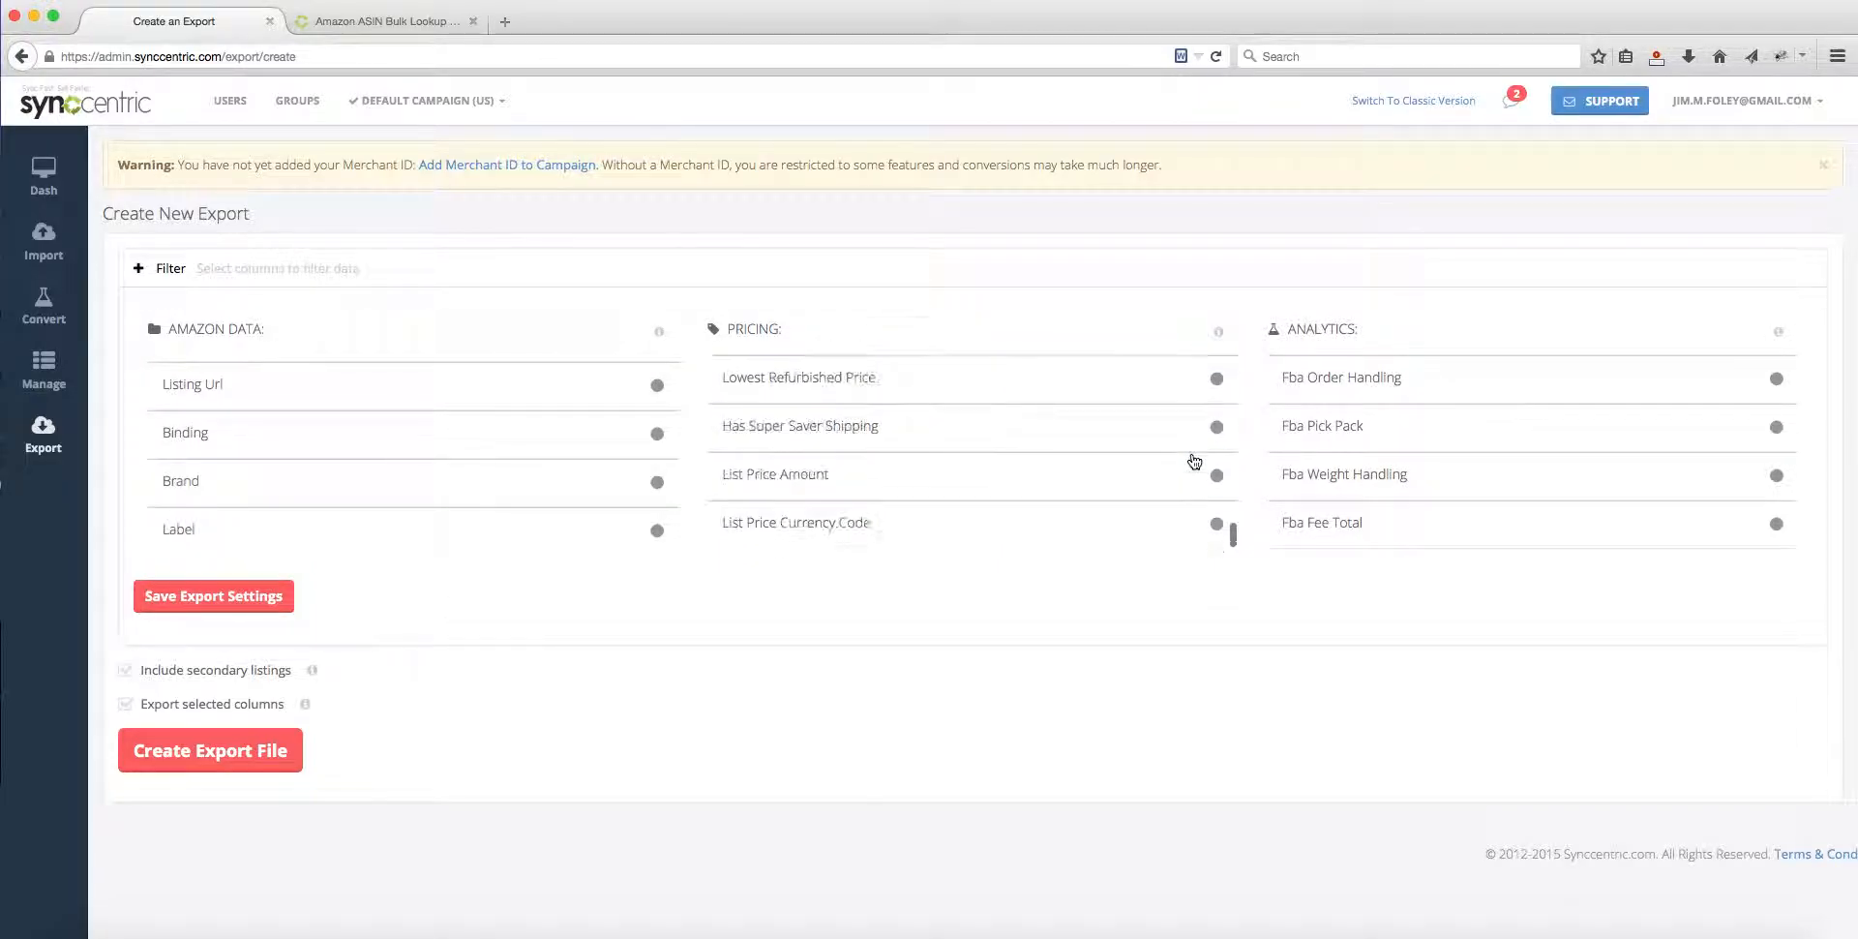
pyautogui.scroll(-3, 762, 437)
pyautogui.scroll(10, 390, 436)
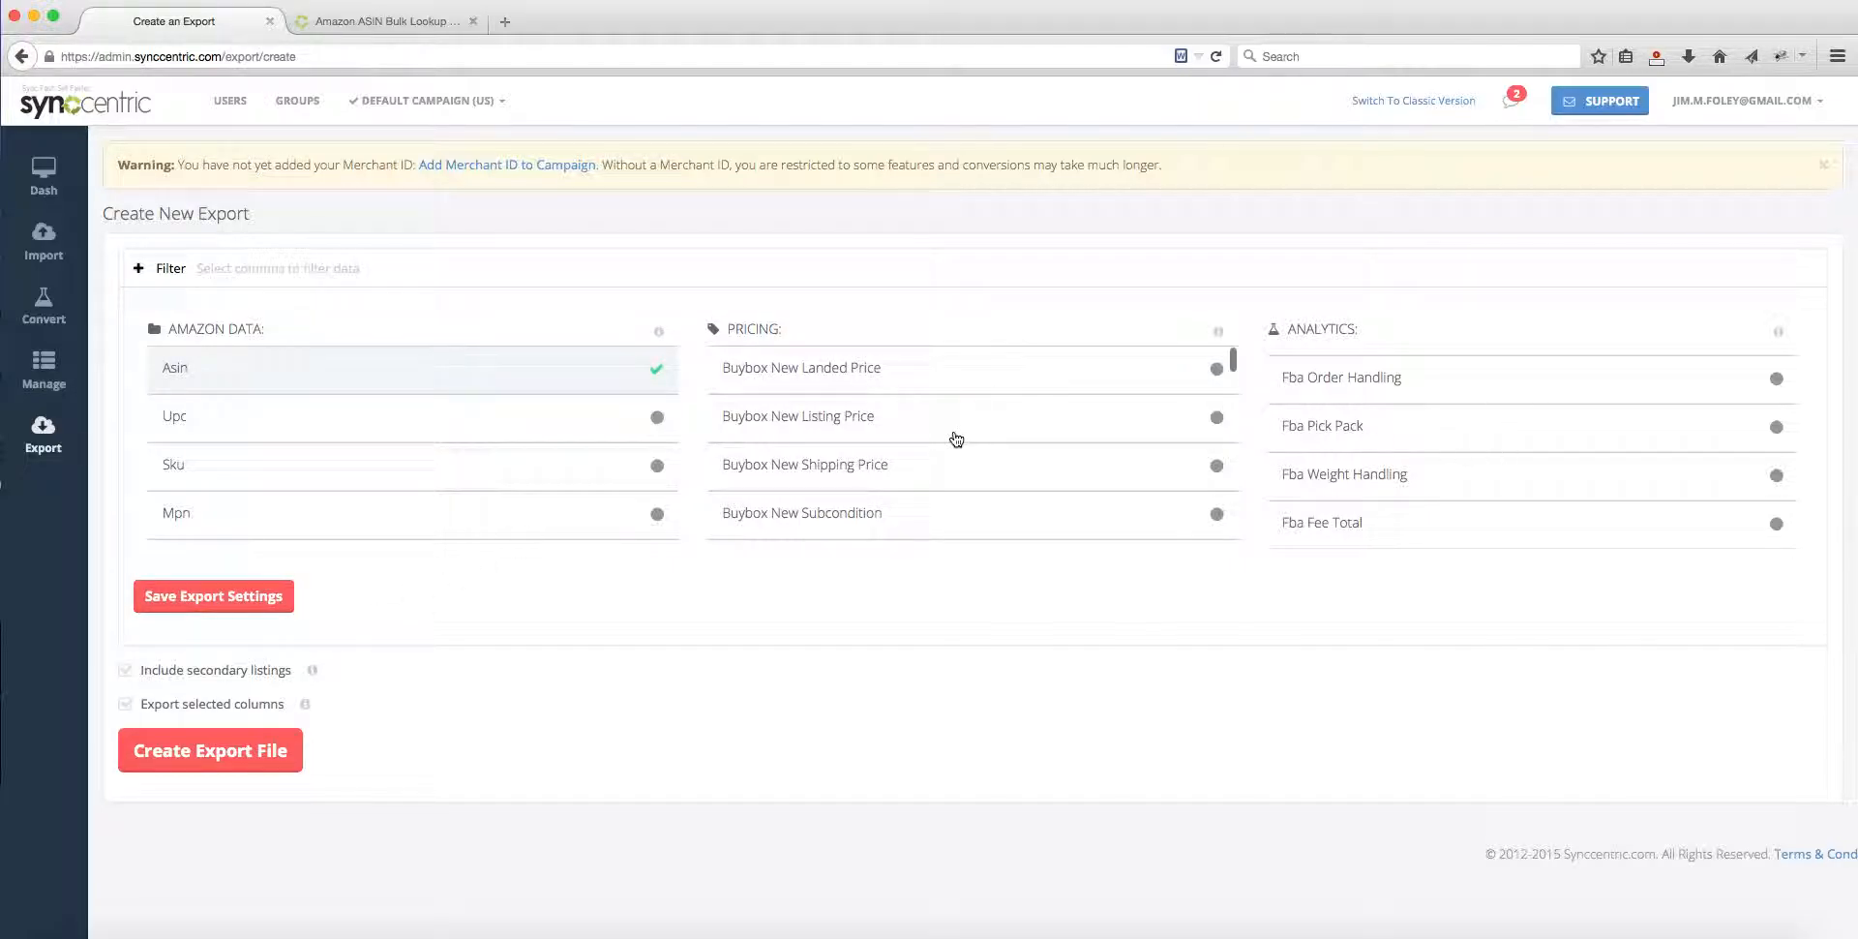
pyautogui.scroll(5, 1646, 419)
# Step: Enable Export selected columns for the new export and save the export settings
pyautogui.click(126, 706)
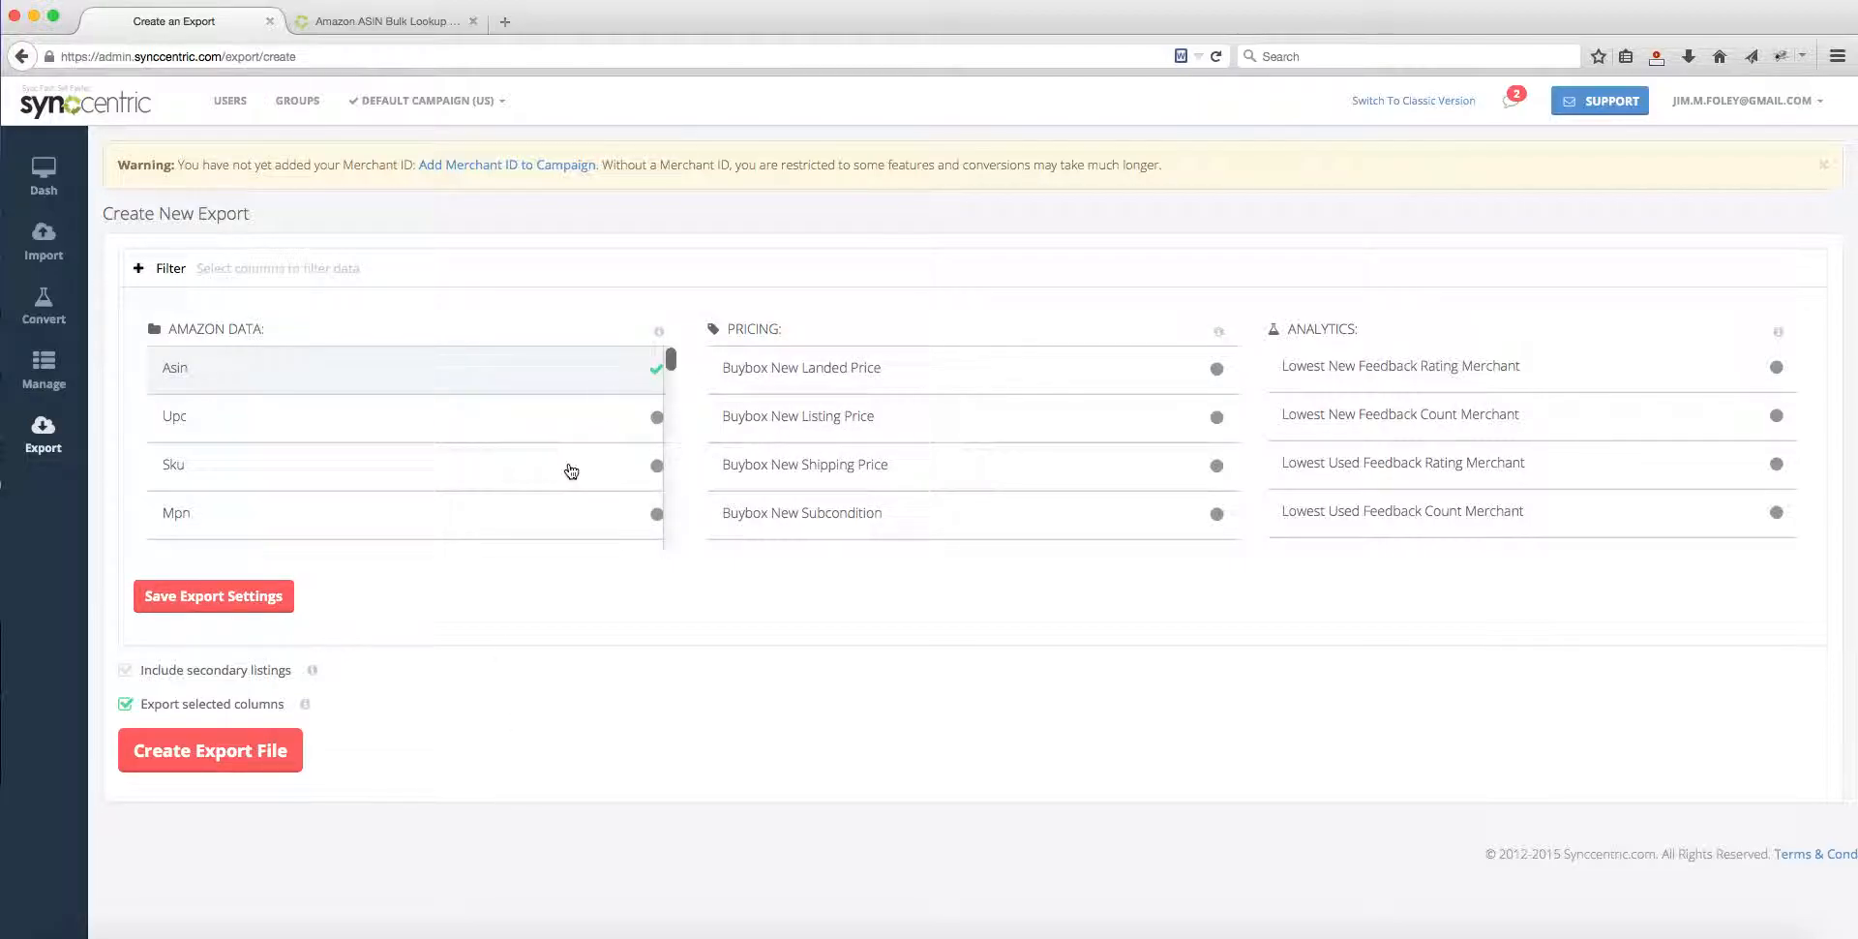
pyautogui.scroll(-2, 571, 472)
pyautogui.scroll(-5, 1045, 402)
pyautogui.scroll(-2, 1426, 440)
pyautogui.click(160, 600)
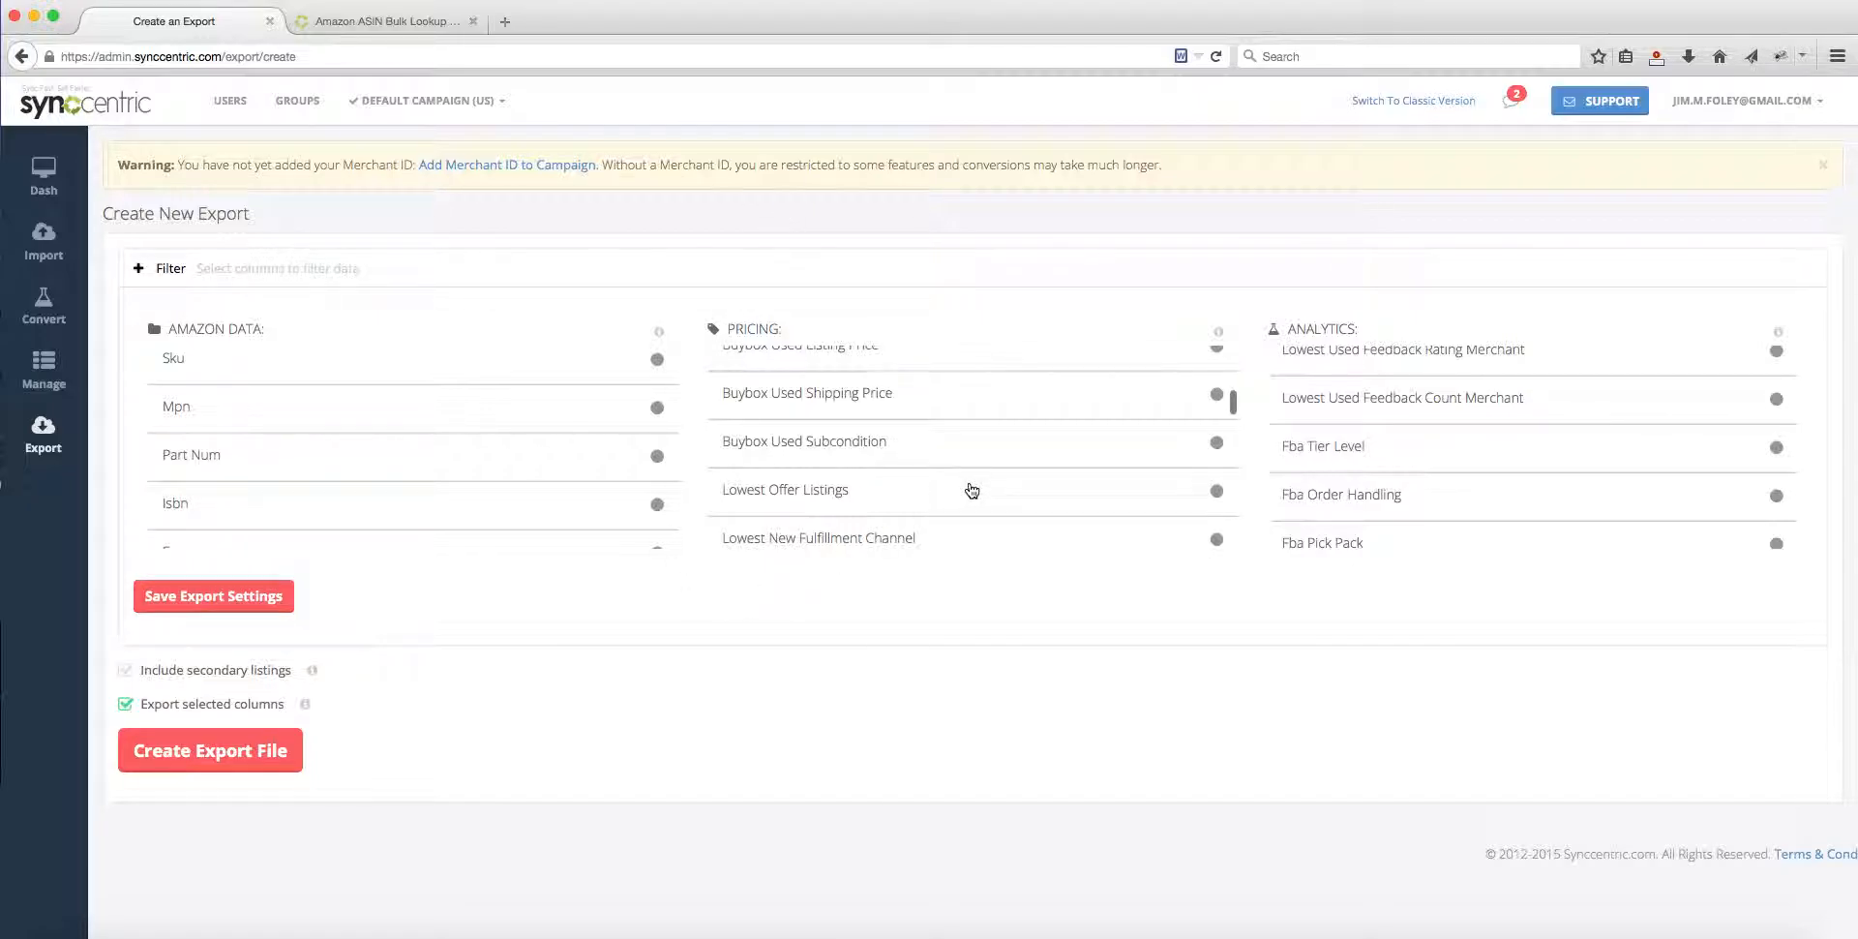
# Step: Review the export filter's column lists again, covering product details and images, buy box and lowest prices, seller feedback and FBA fees
pyautogui.scroll(5, 972, 490)
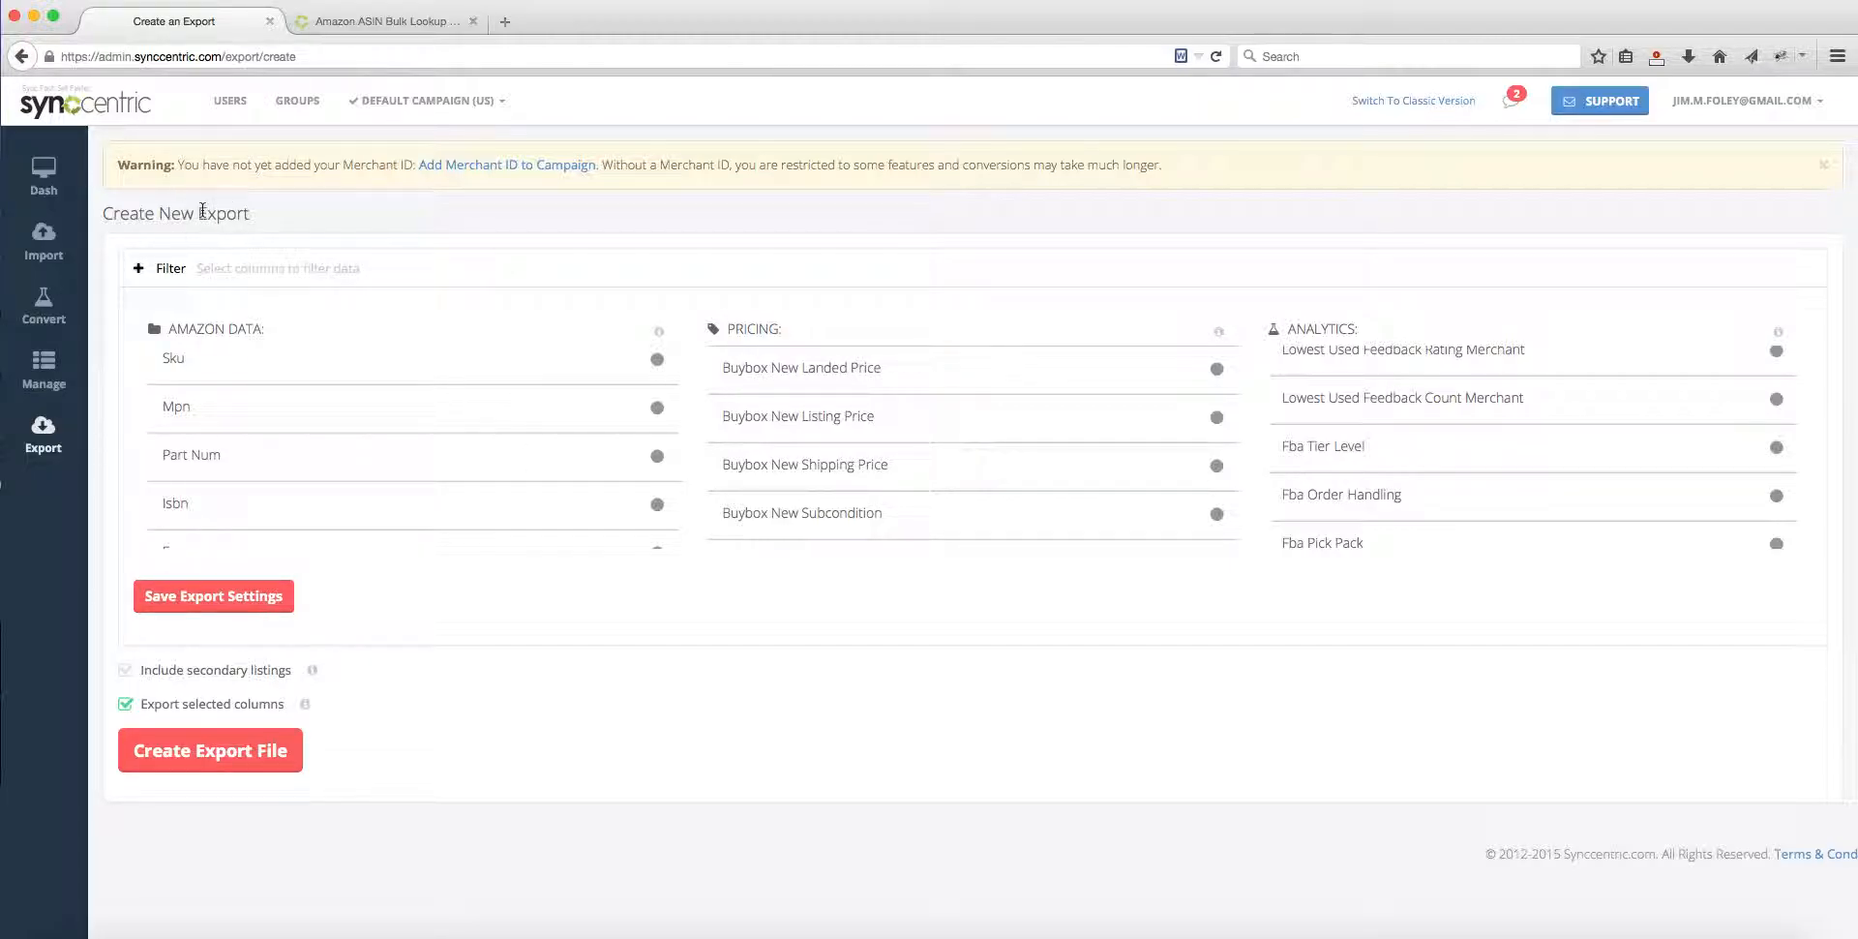
pyautogui.scroll(-10, 464, 407)
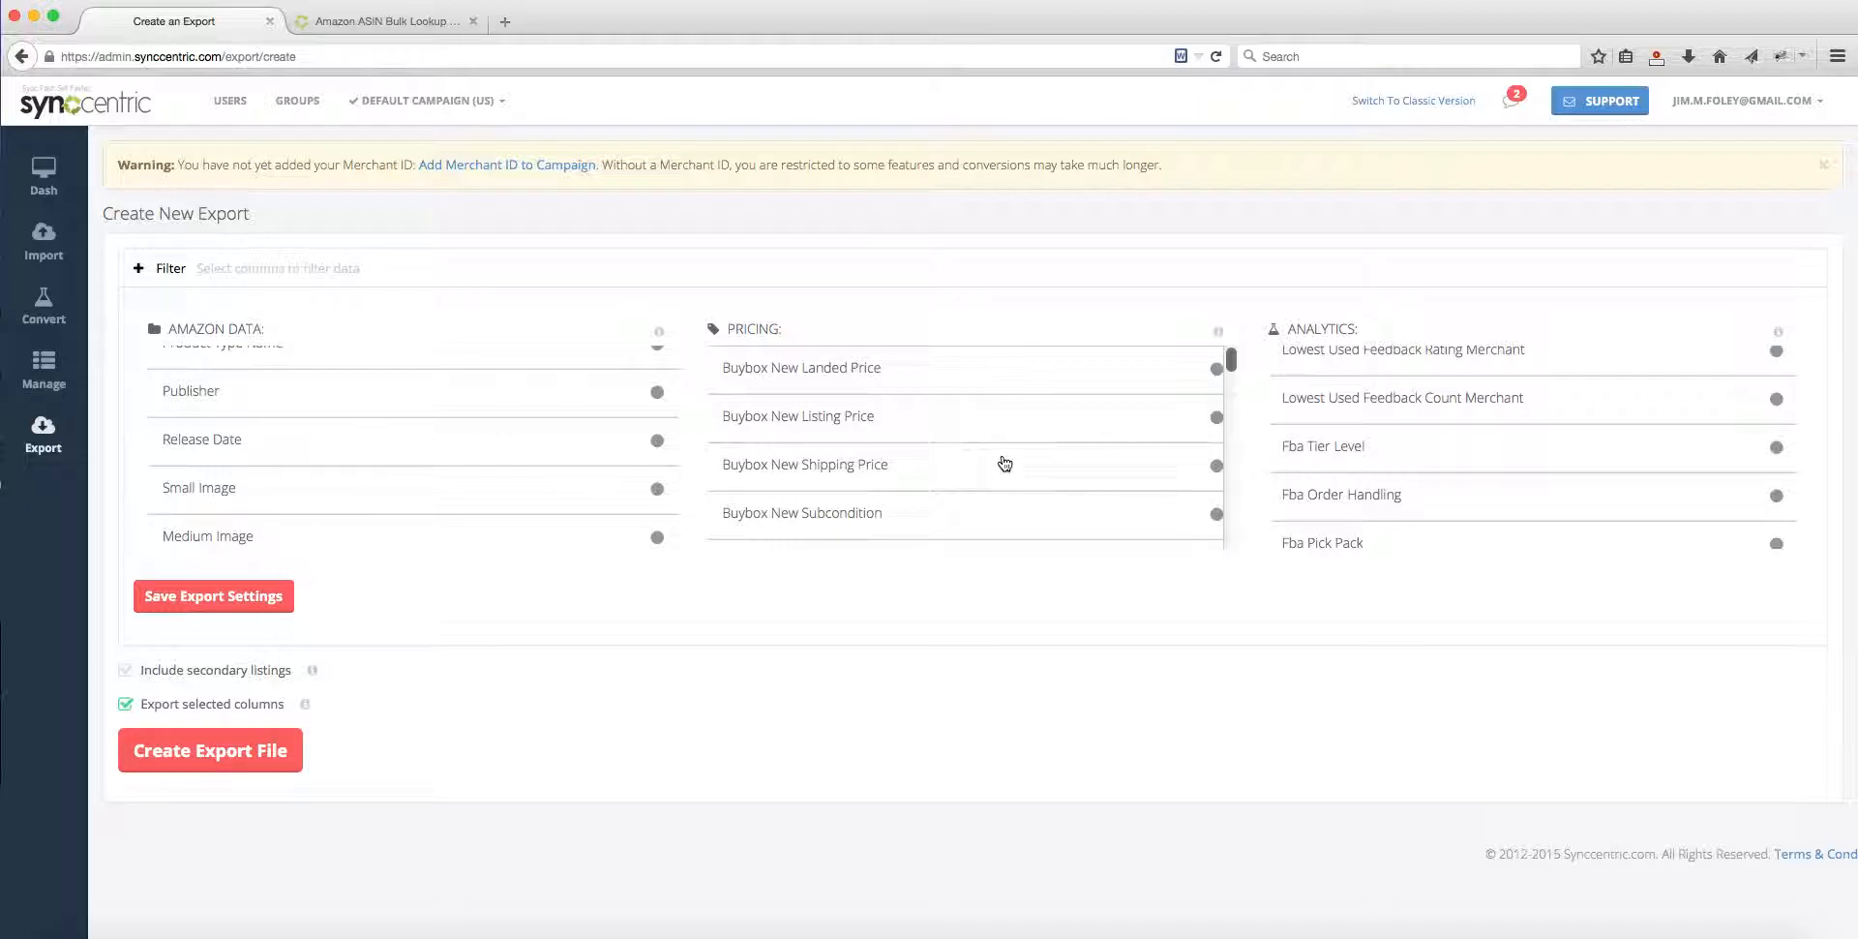
pyautogui.scroll(-8, 1087, 462)
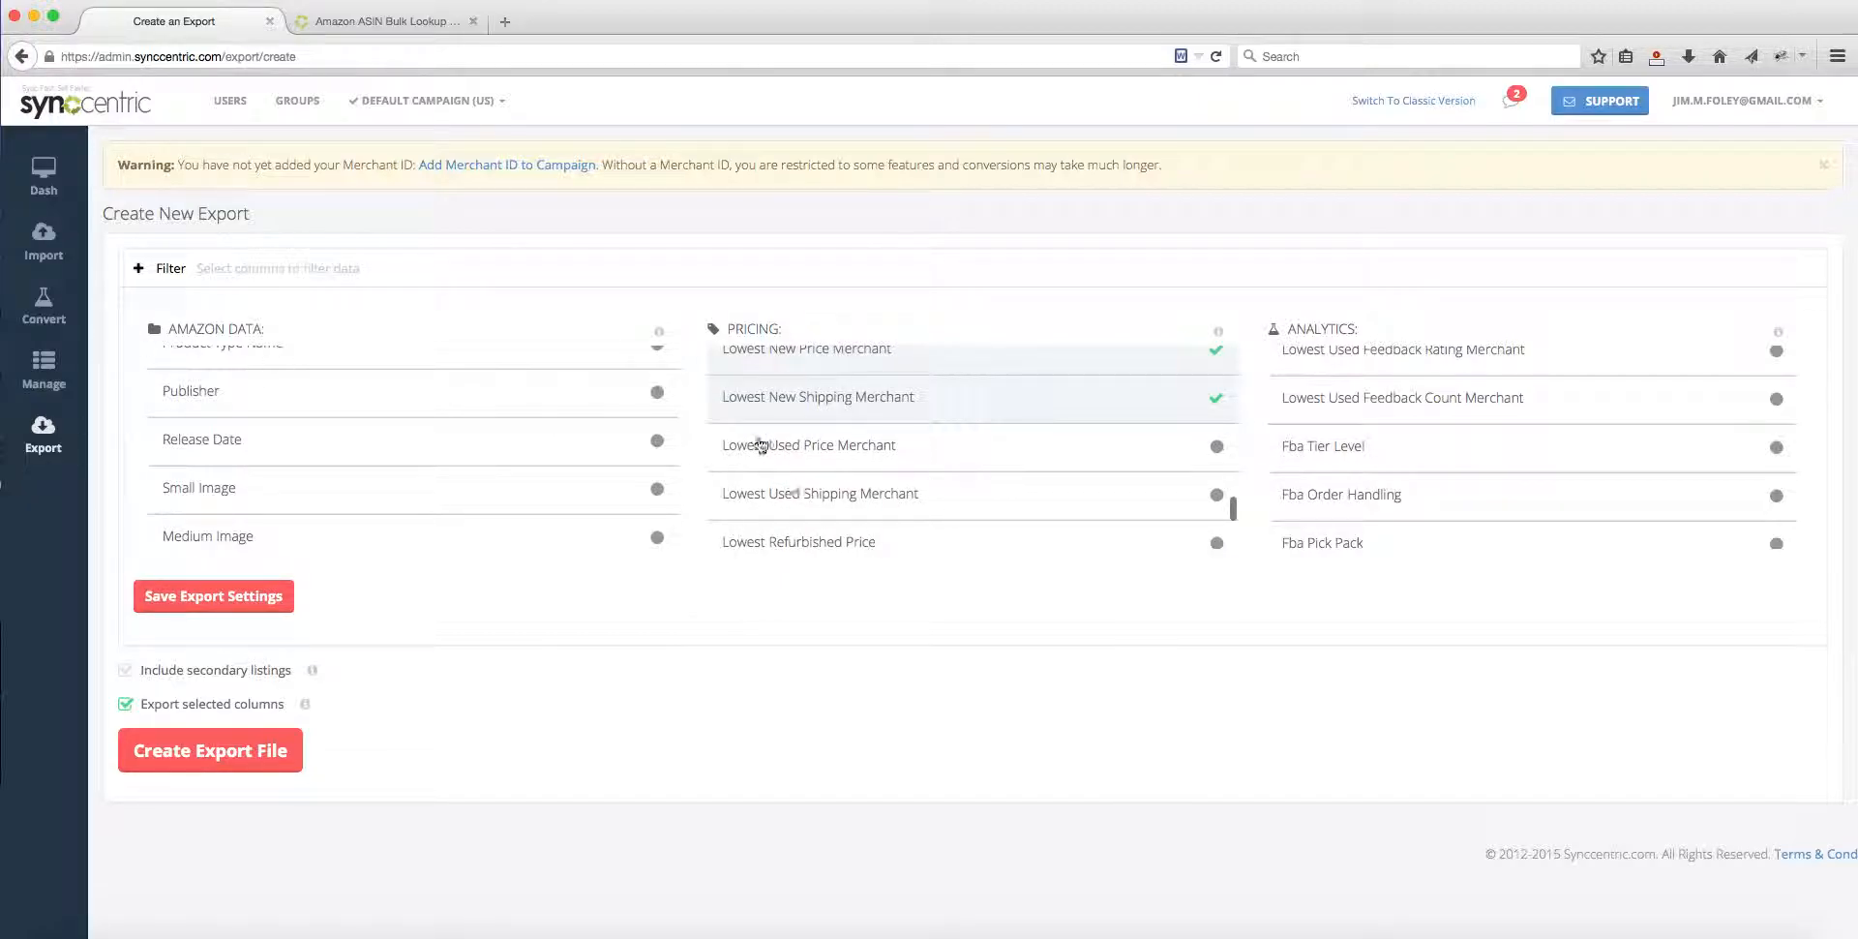
pyautogui.scroll(-5, 507, 443)
pyautogui.scroll(-5, 527, 430)
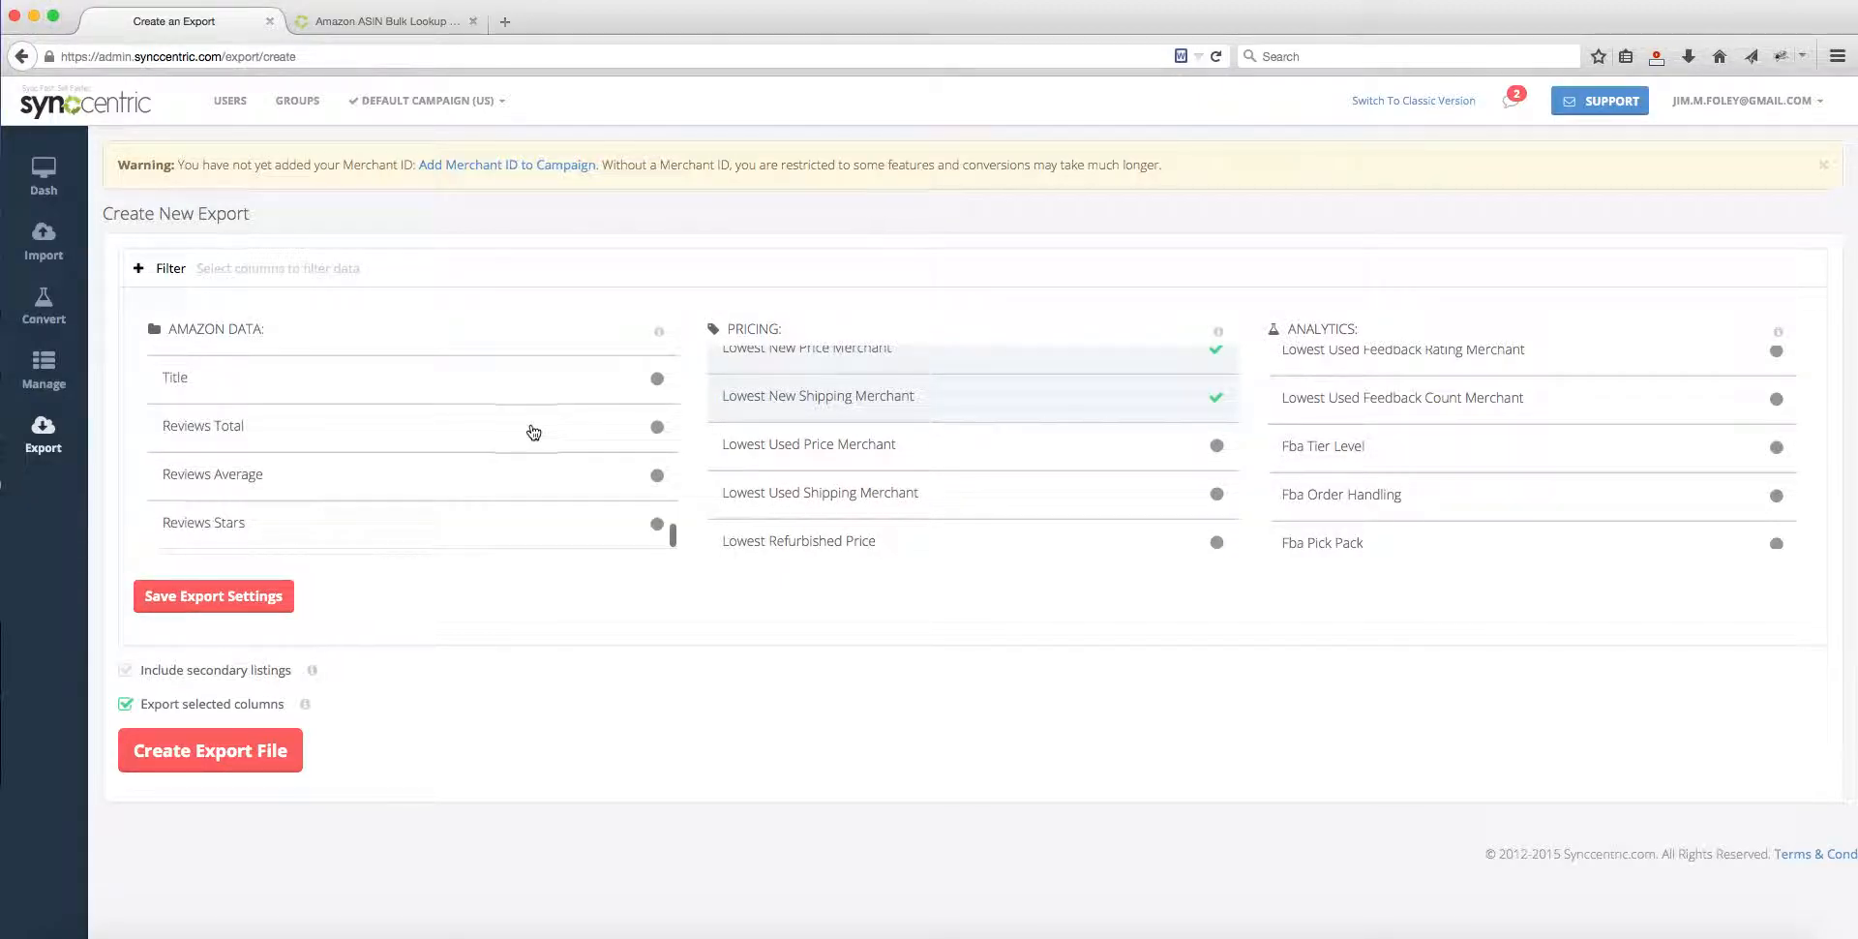
pyautogui.scroll(-3, 1384, 464)
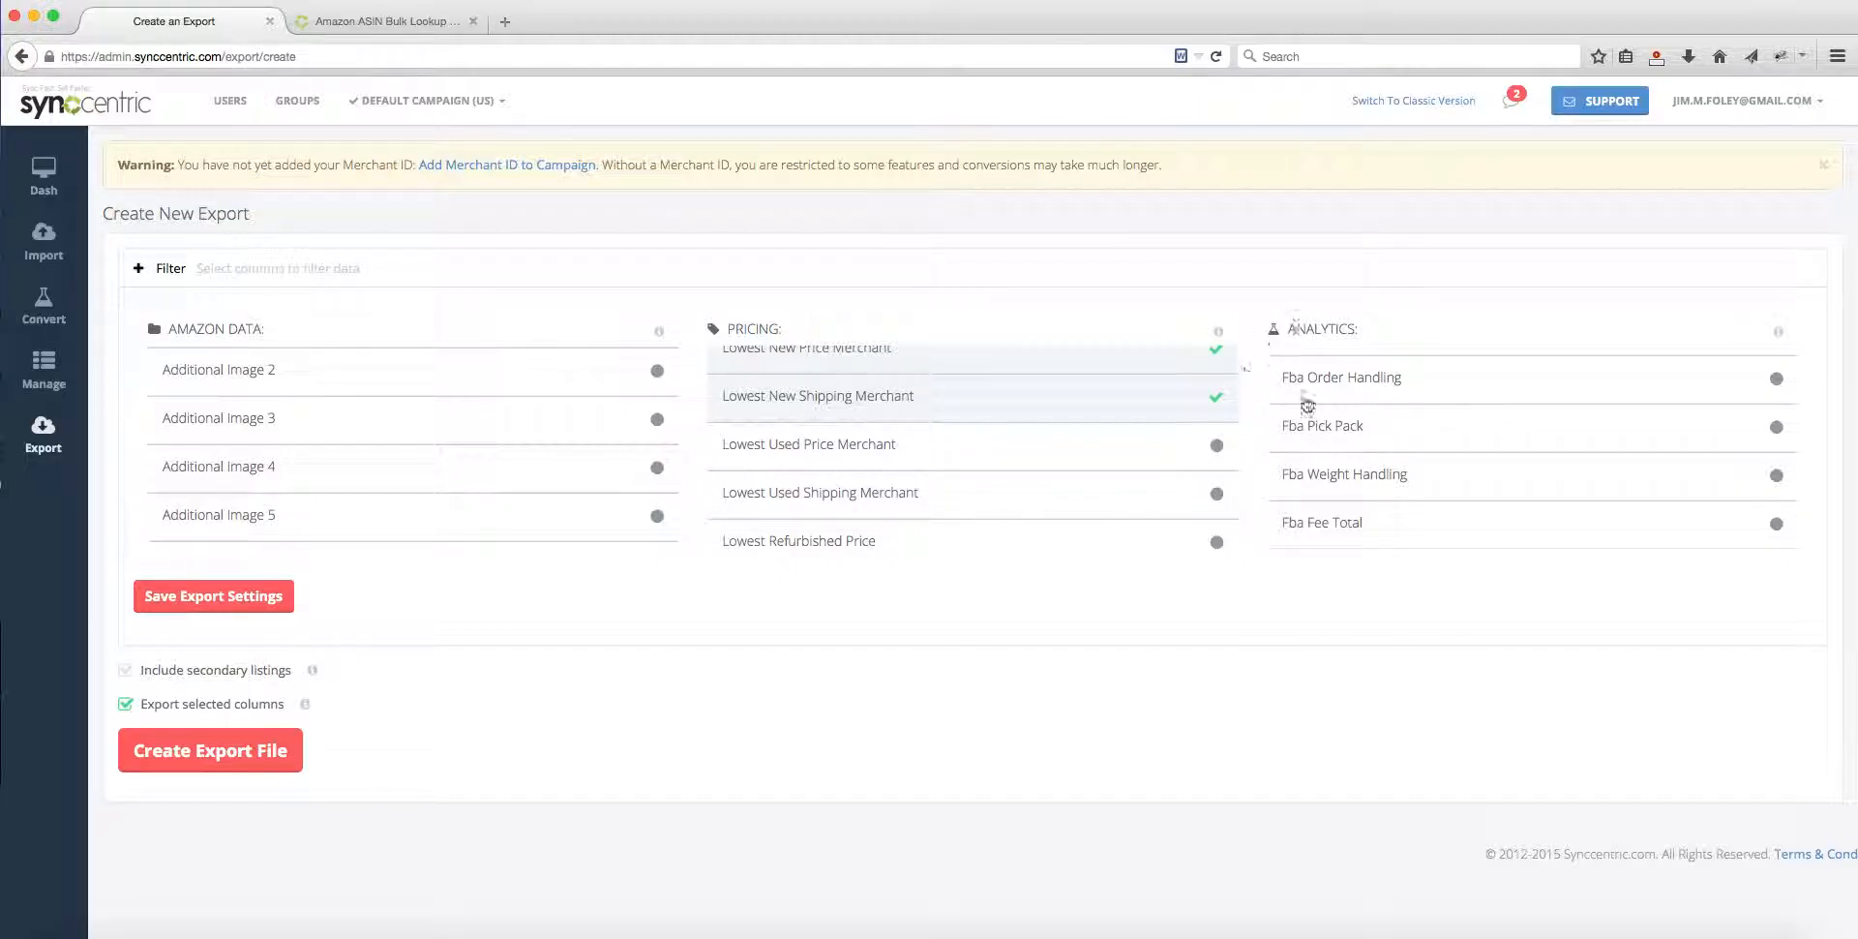
pyautogui.scroll(-5, 469, 469)
pyautogui.scroll(-5, 468, 468)
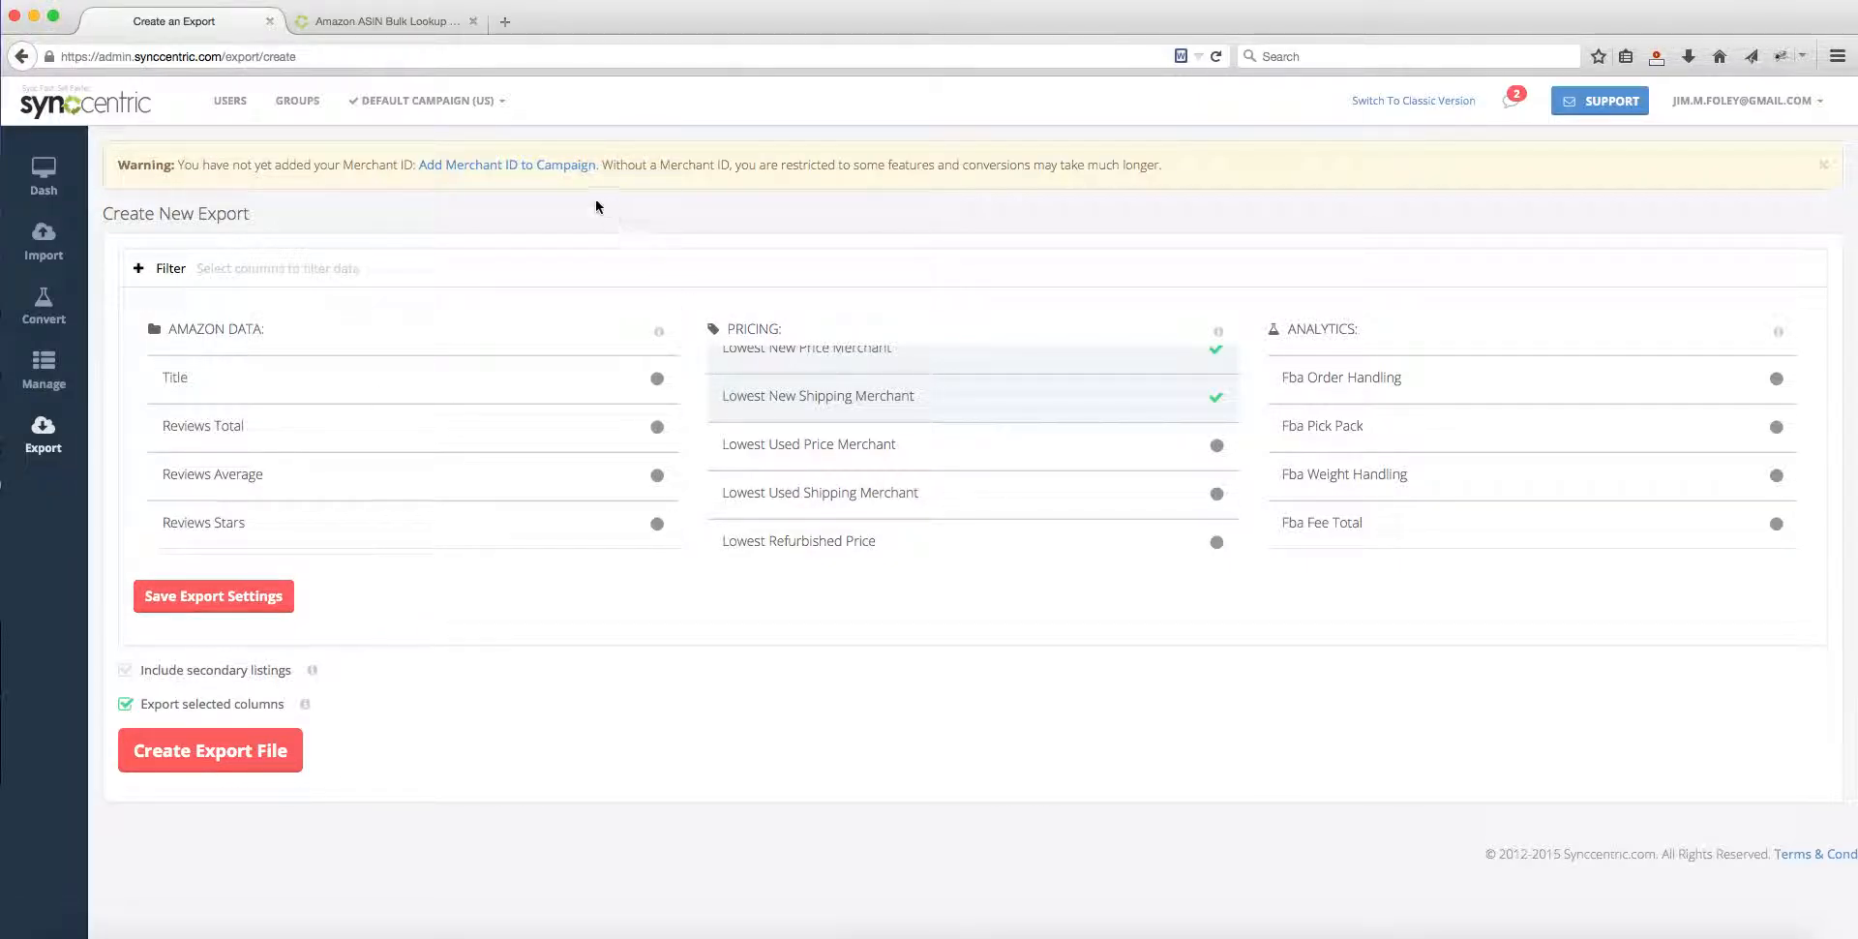
pyautogui.doubleClick(206, 214)
pyautogui.click(321, 213)
pyautogui.scroll(-5, 1509, 423)
pyautogui.scroll(5, 875, 484)
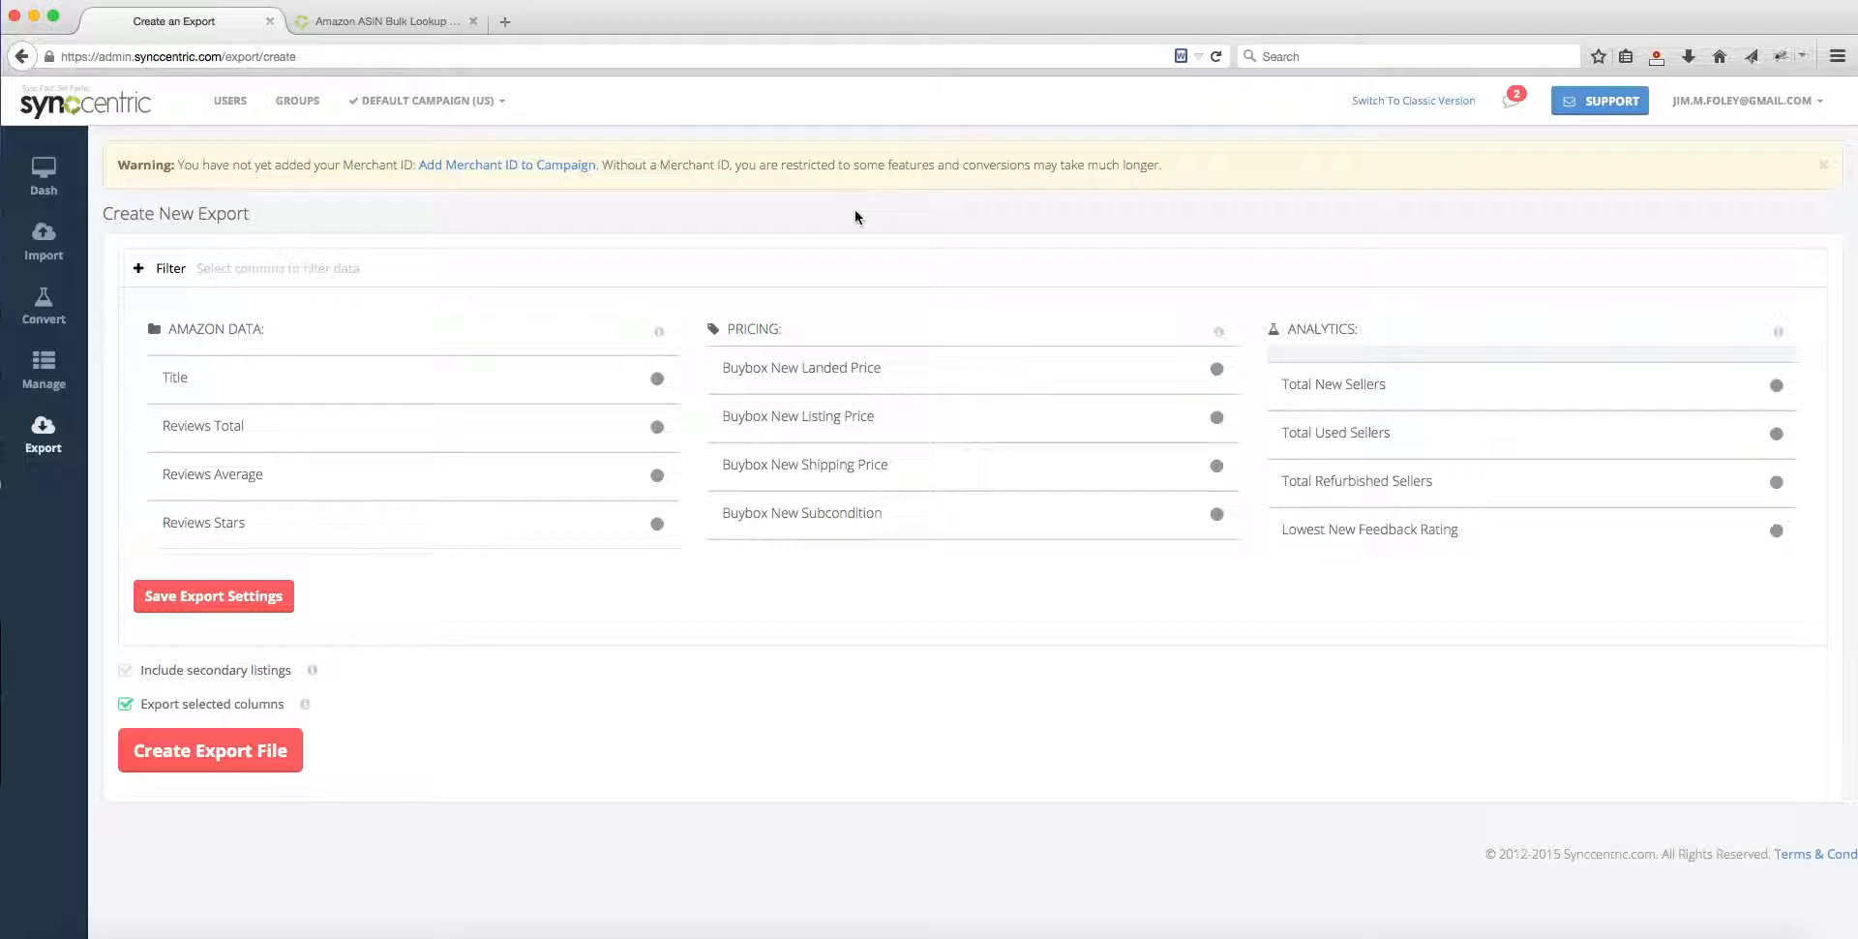
pyautogui.doubleClick(202, 213)
pyautogui.doubleClick(164, 217)
pyautogui.doubleClick(122, 212)
pyautogui.click(231, 207)
pyautogui.scroll(1, 1586, 477)
pyautogui.scroll(-5, 1584, 478)
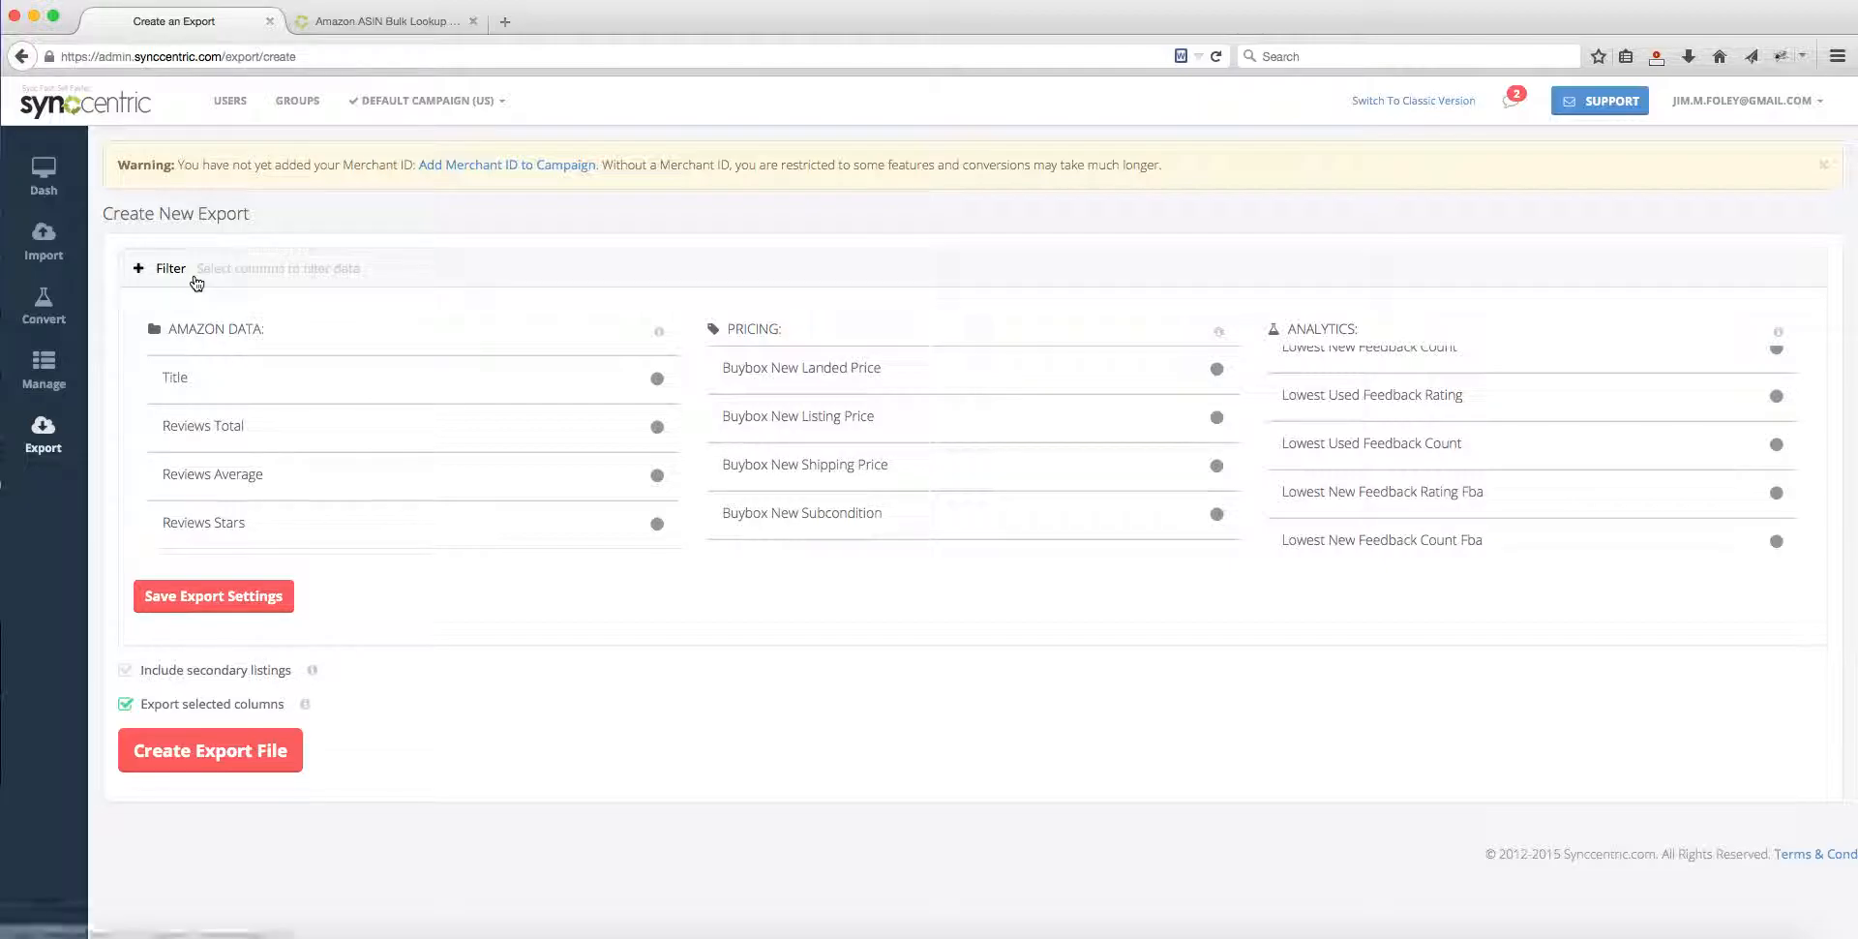
pyautogui.scroll(10, 382, 429)
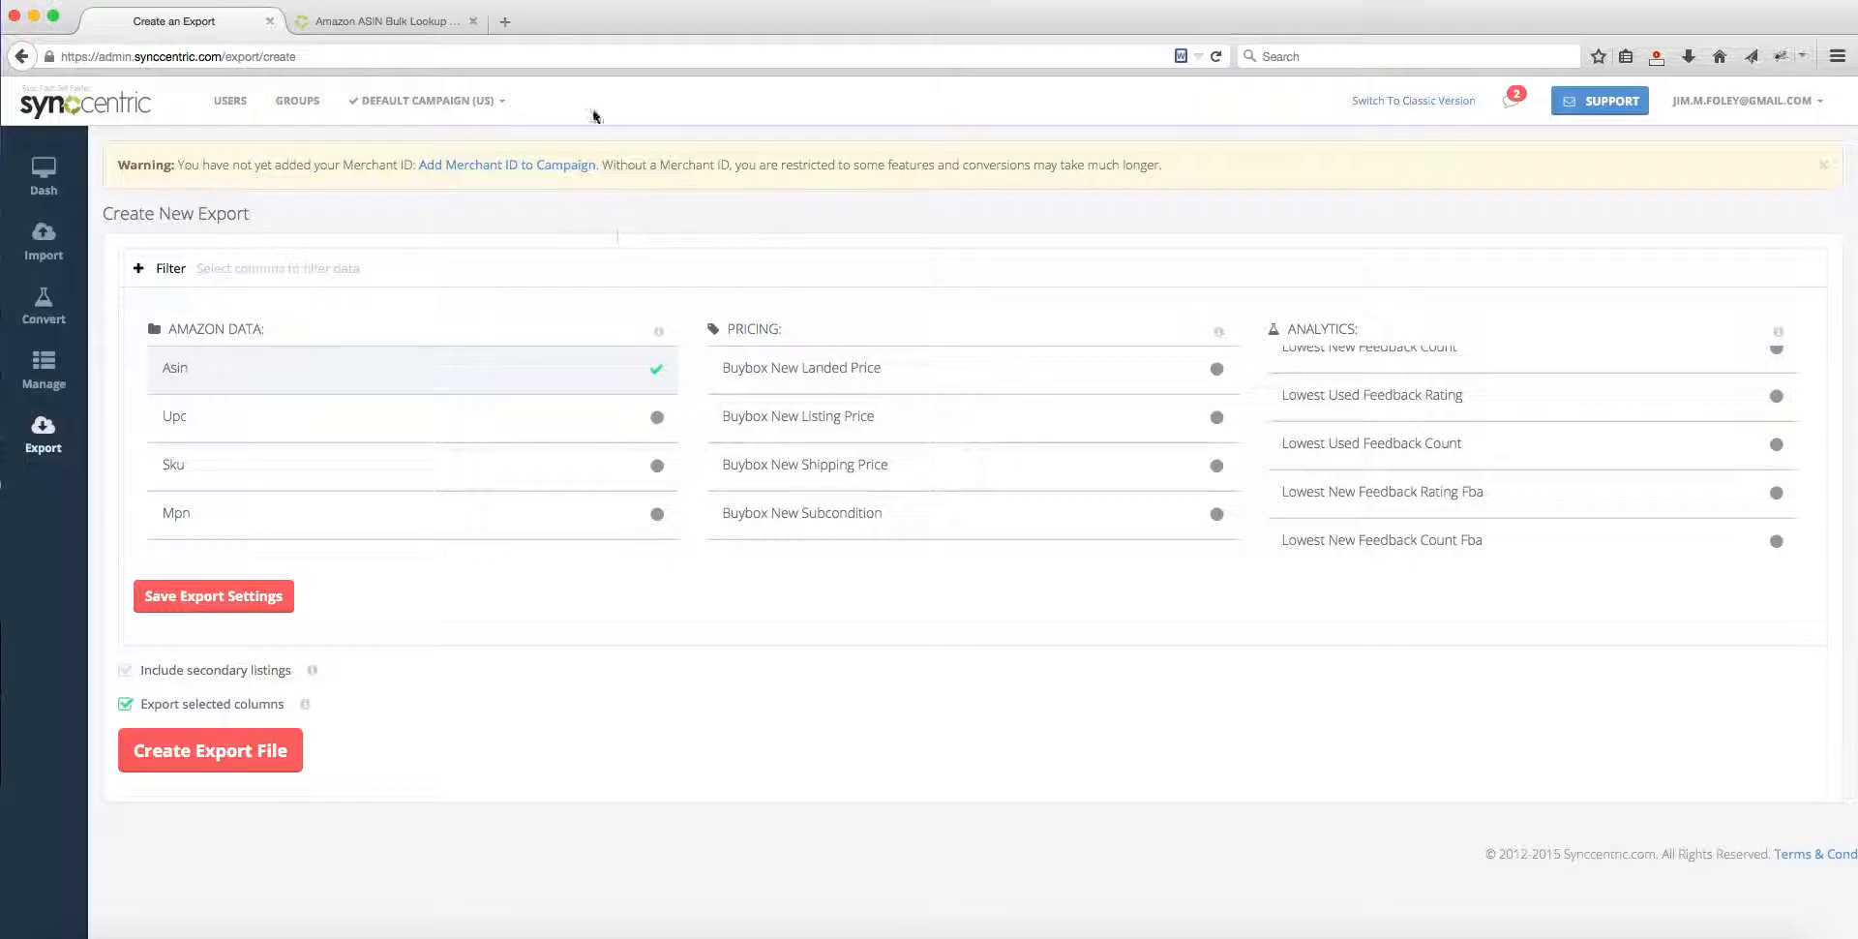
# Step: Switch to the public Synccentric website and read the Features page from identifier conversion to data management
pyautogui.click(366, 22)
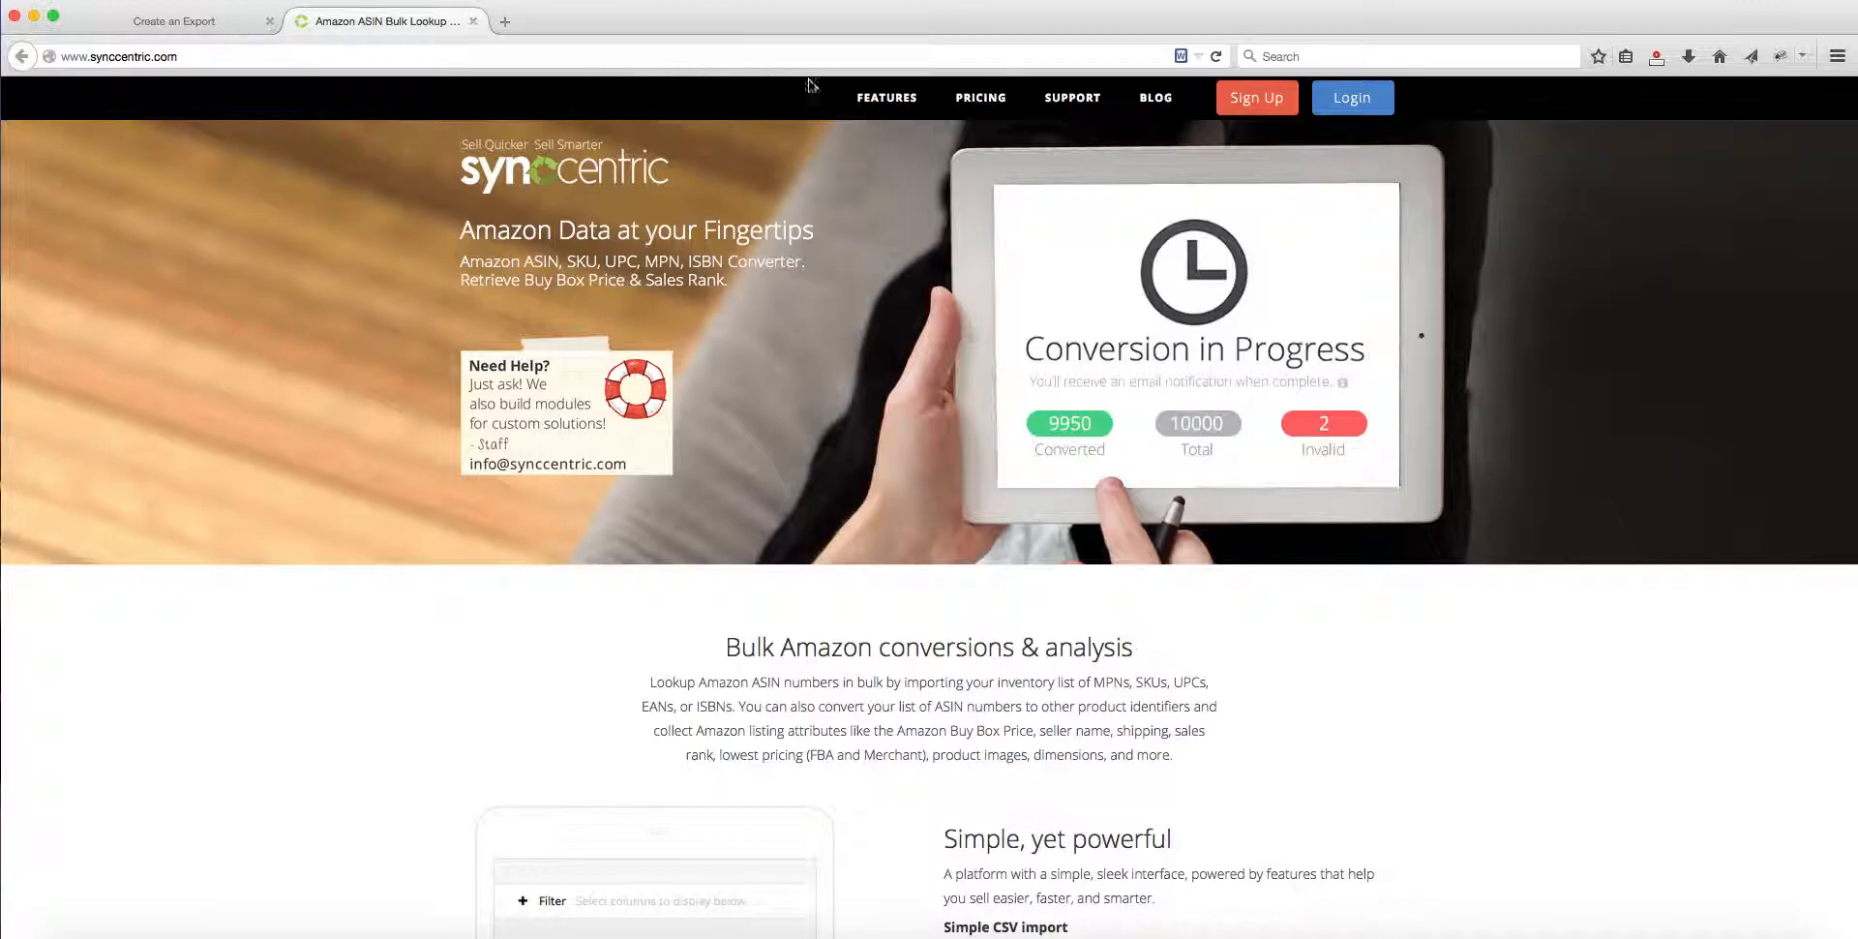
pyautogui.click(874, 110)
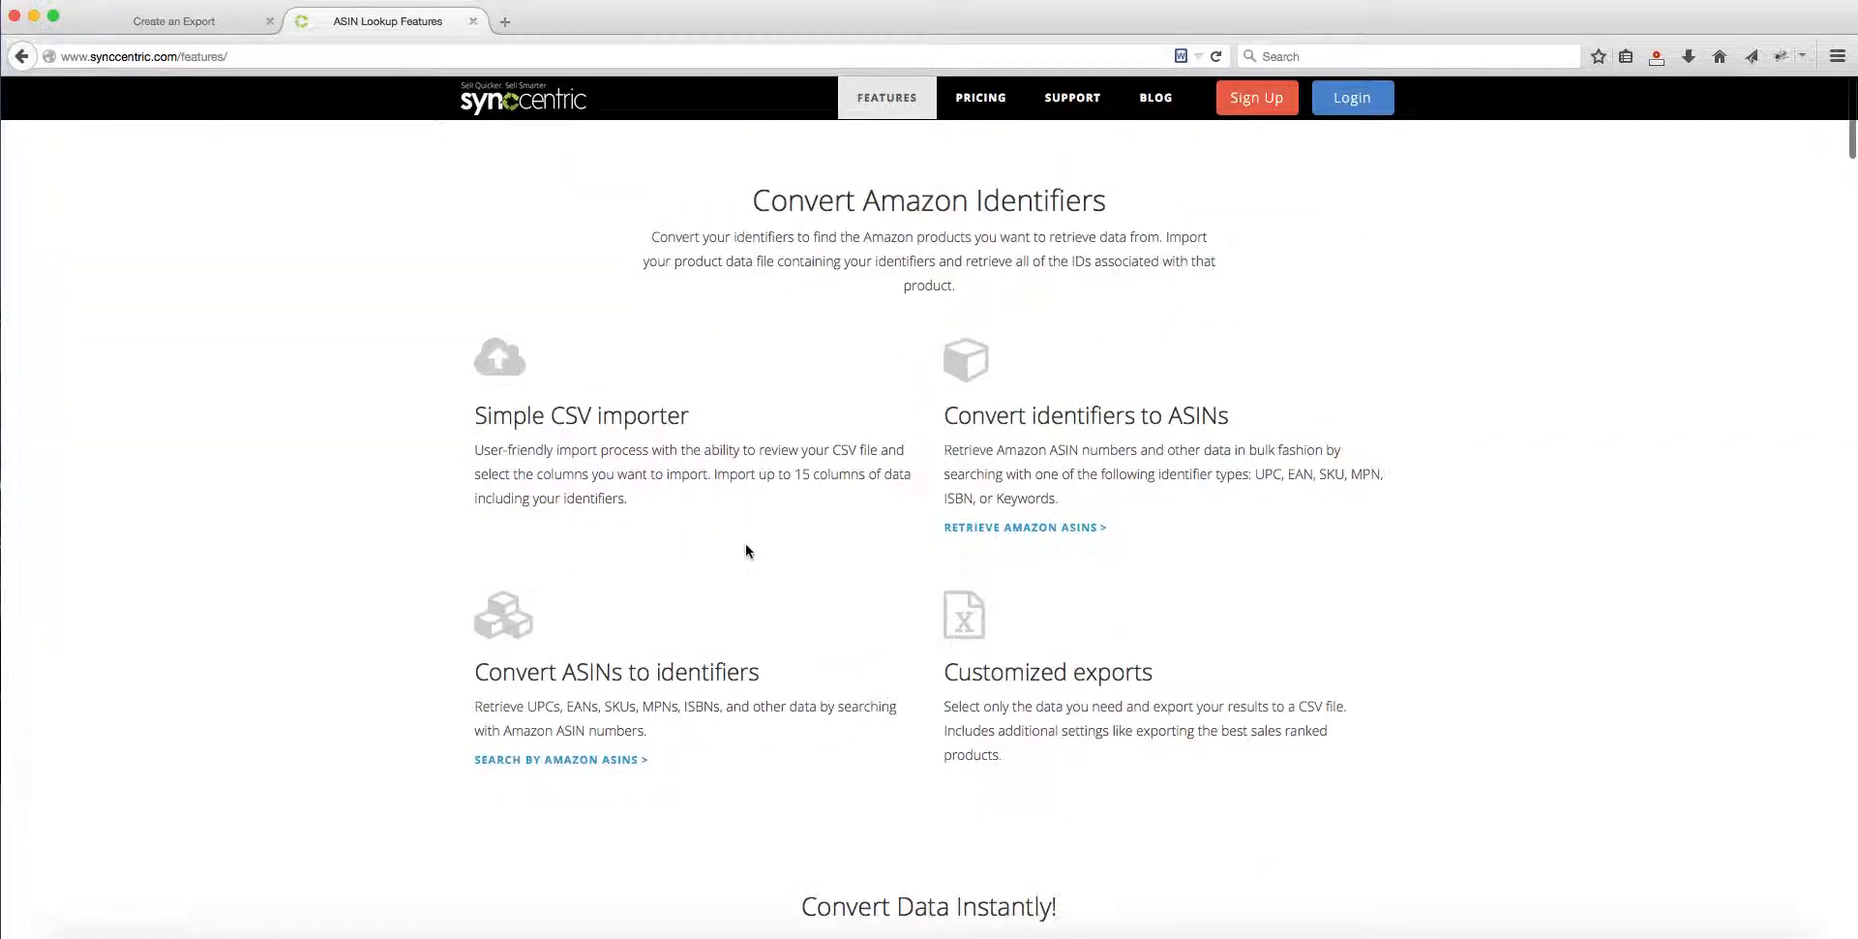
pyautogui.scroll(-8, 579, 643)
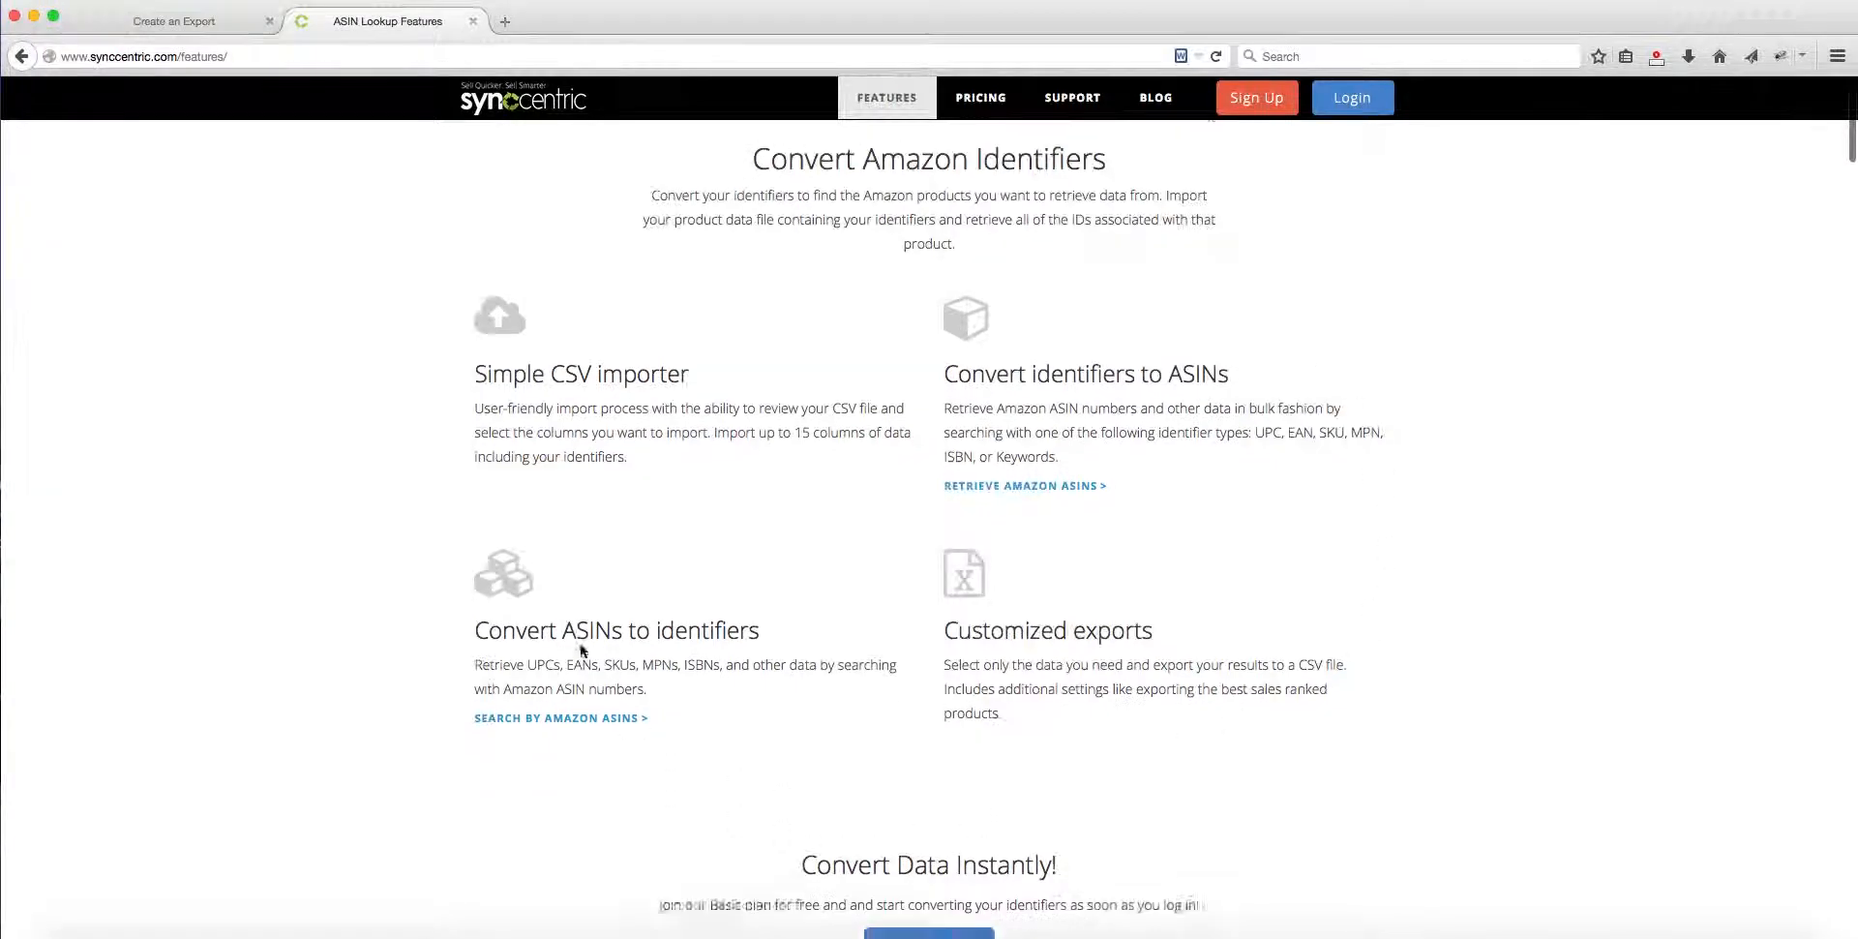
pyautogui.scroll(-6, 590, 647)
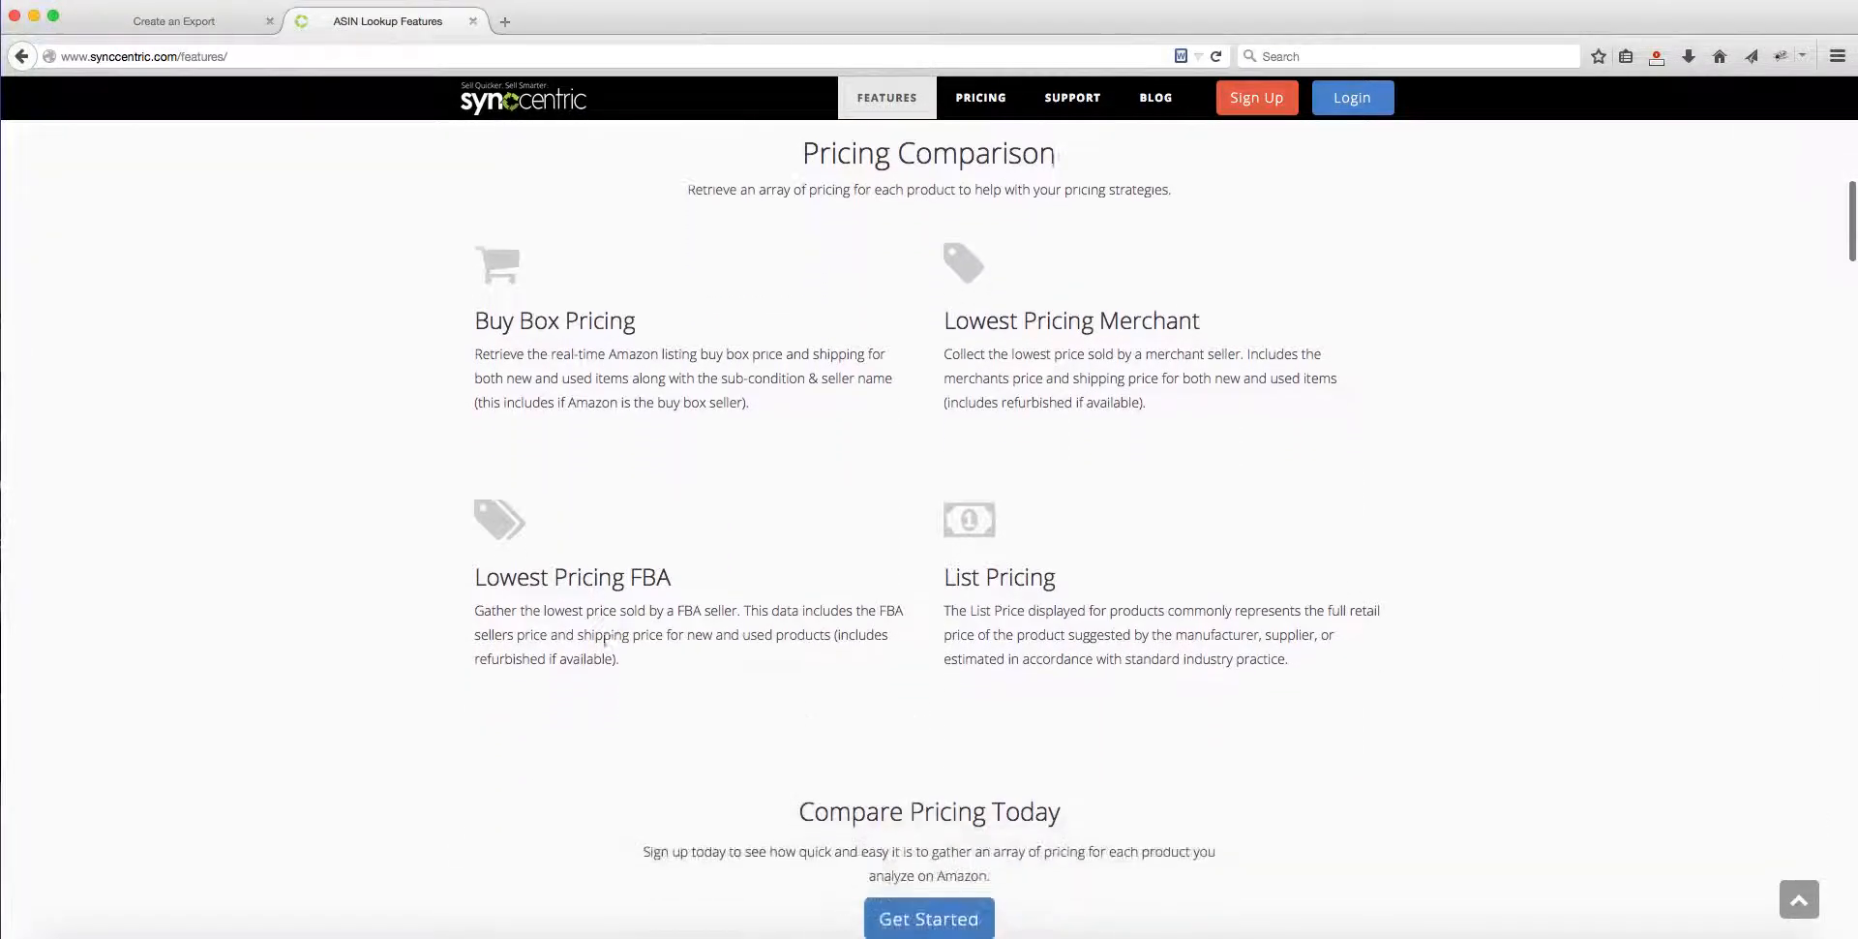
pyautogui.scroll(-7, 604, 644)
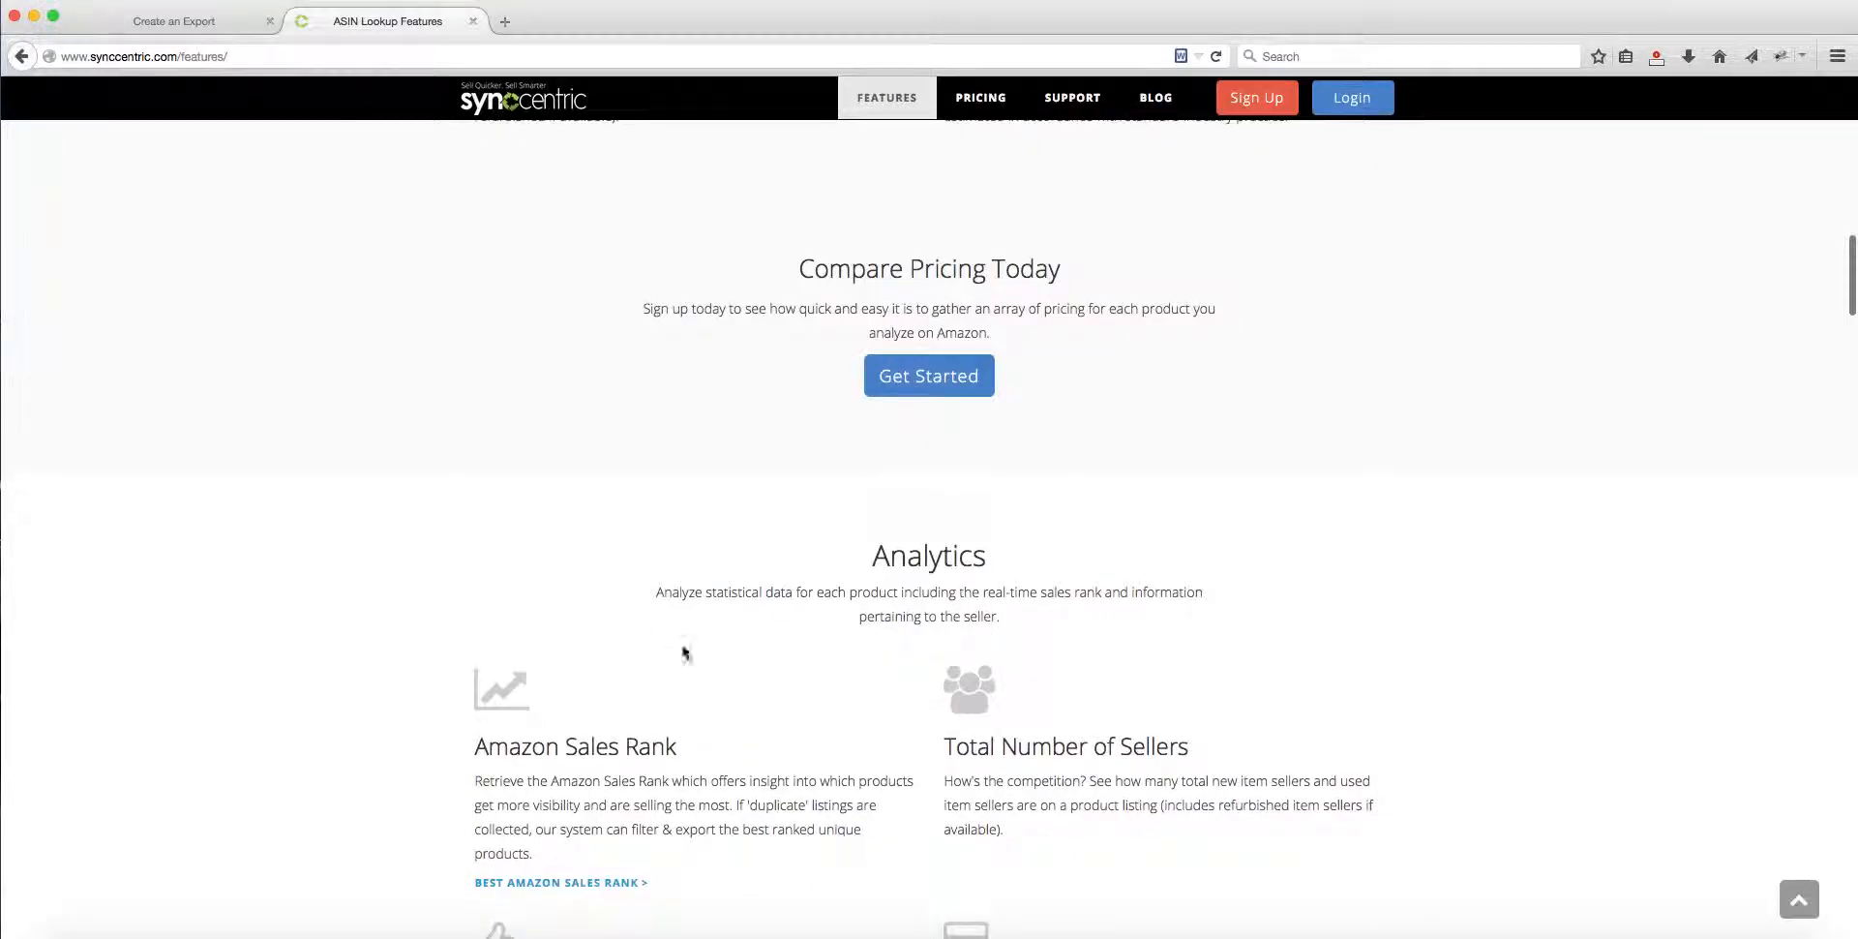
pyautogui.scroll(-5, 728, 665)
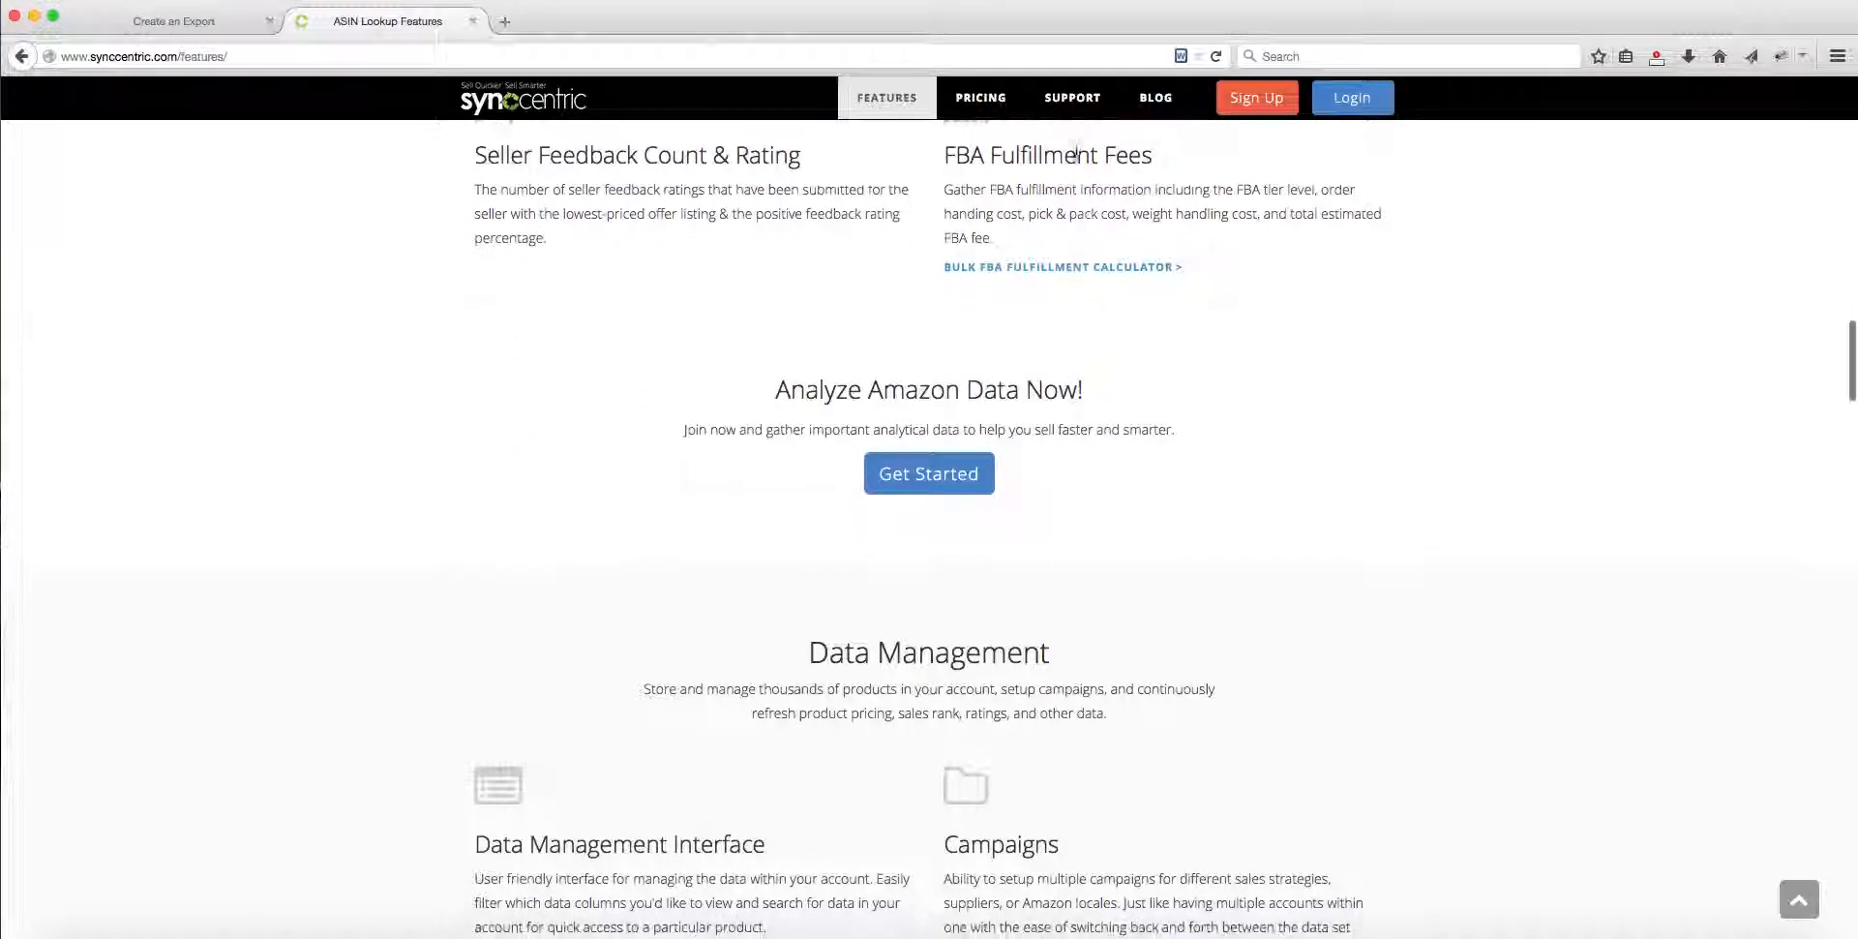
# Step: Open the Plans & Pricing page and compare what the Standard, Premium and Enterprise plans include, especially product and campaign limits
pyautogui.click(974, 101)
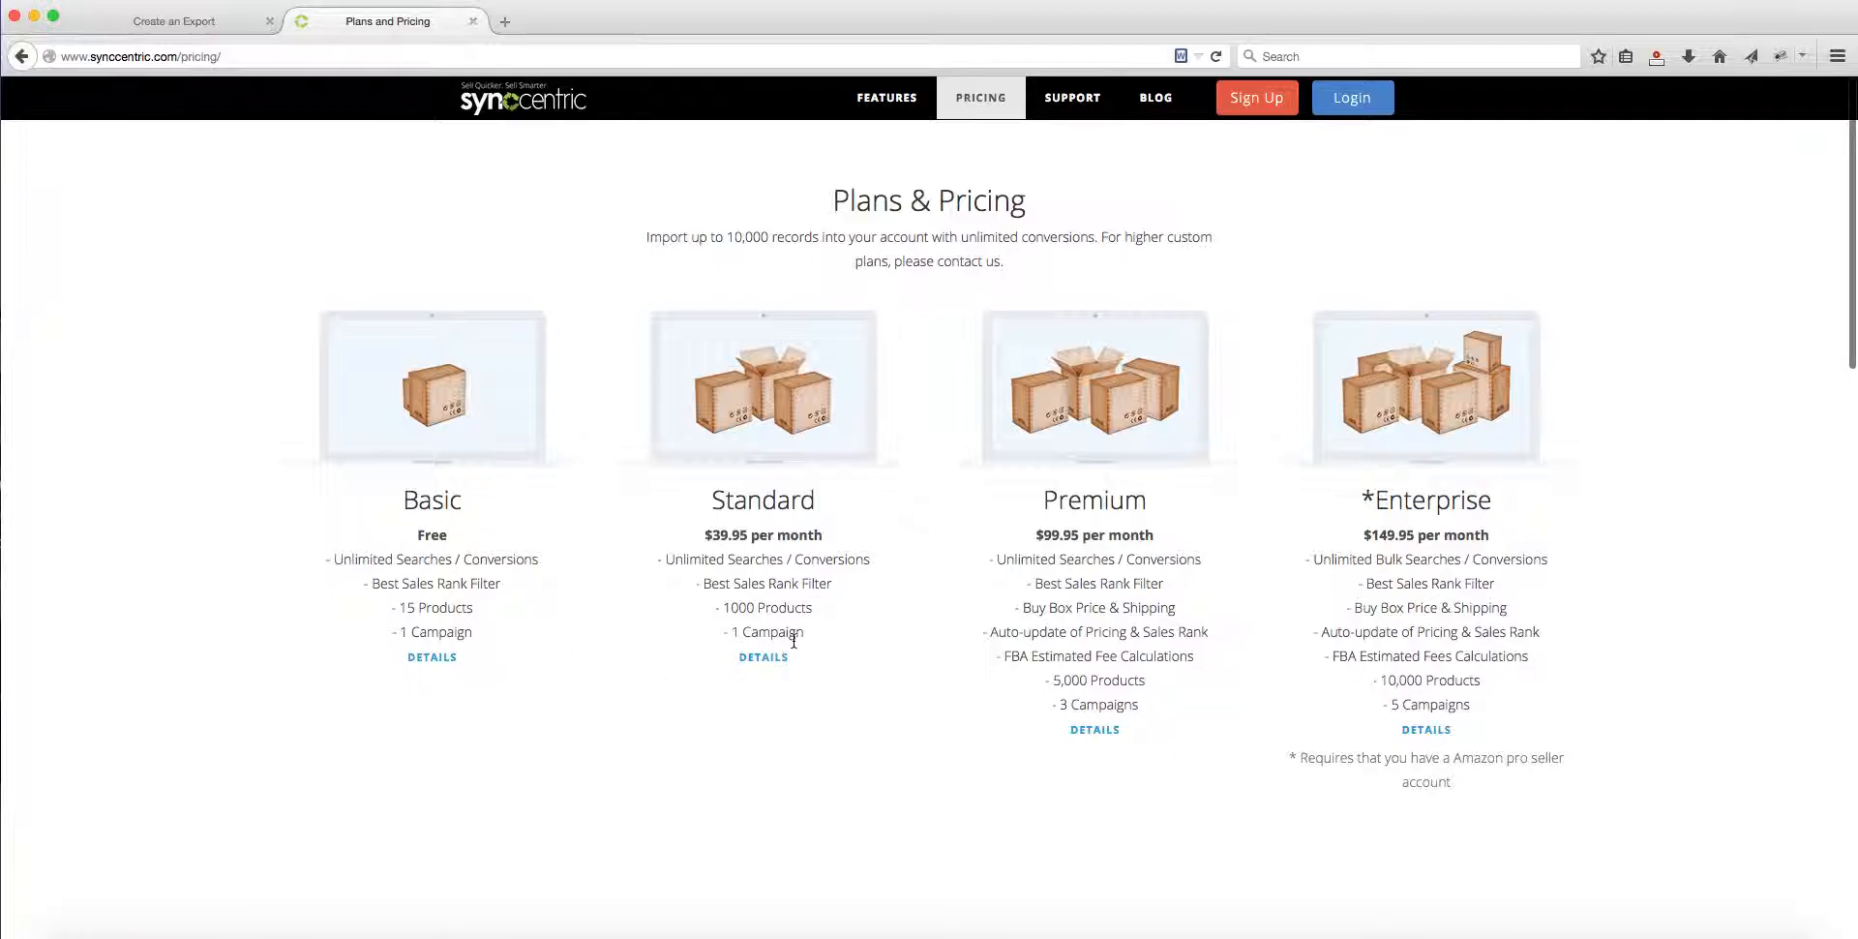
pyautogui.moveTo(815, 644); pyautogui.dragTo(687, 559)
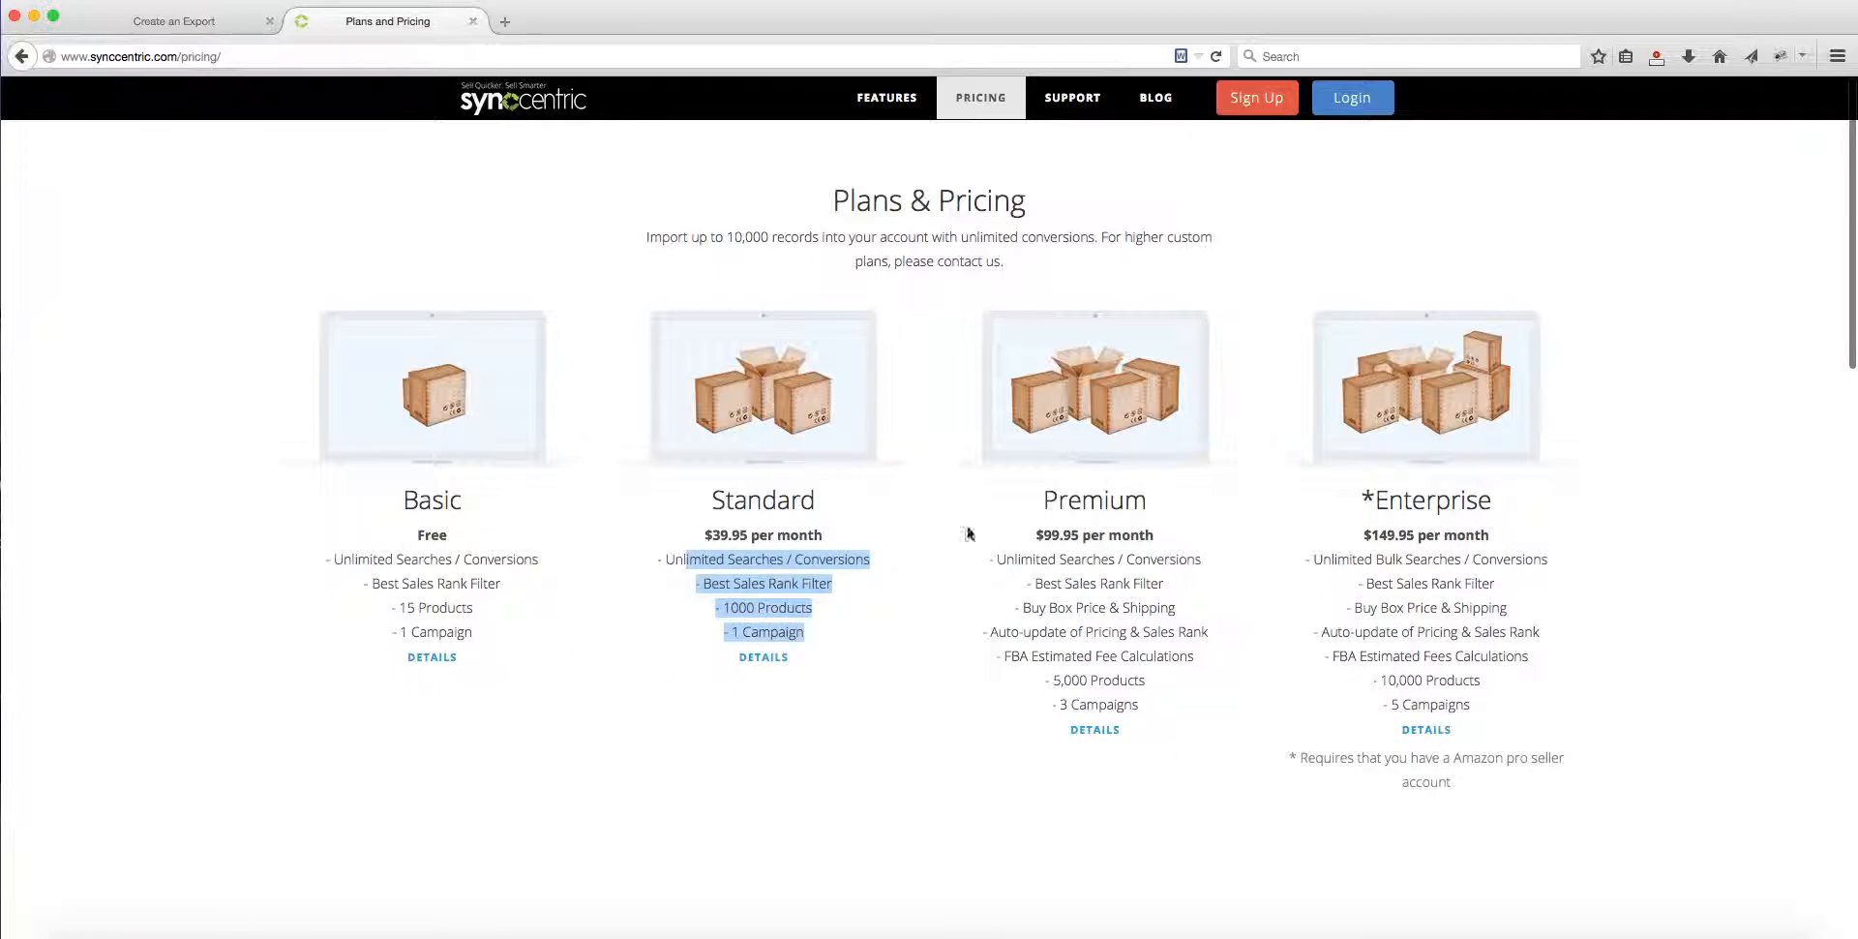
pyautogui.moveTo(1022, 559); pyautogui.dragTo(1127, 677)
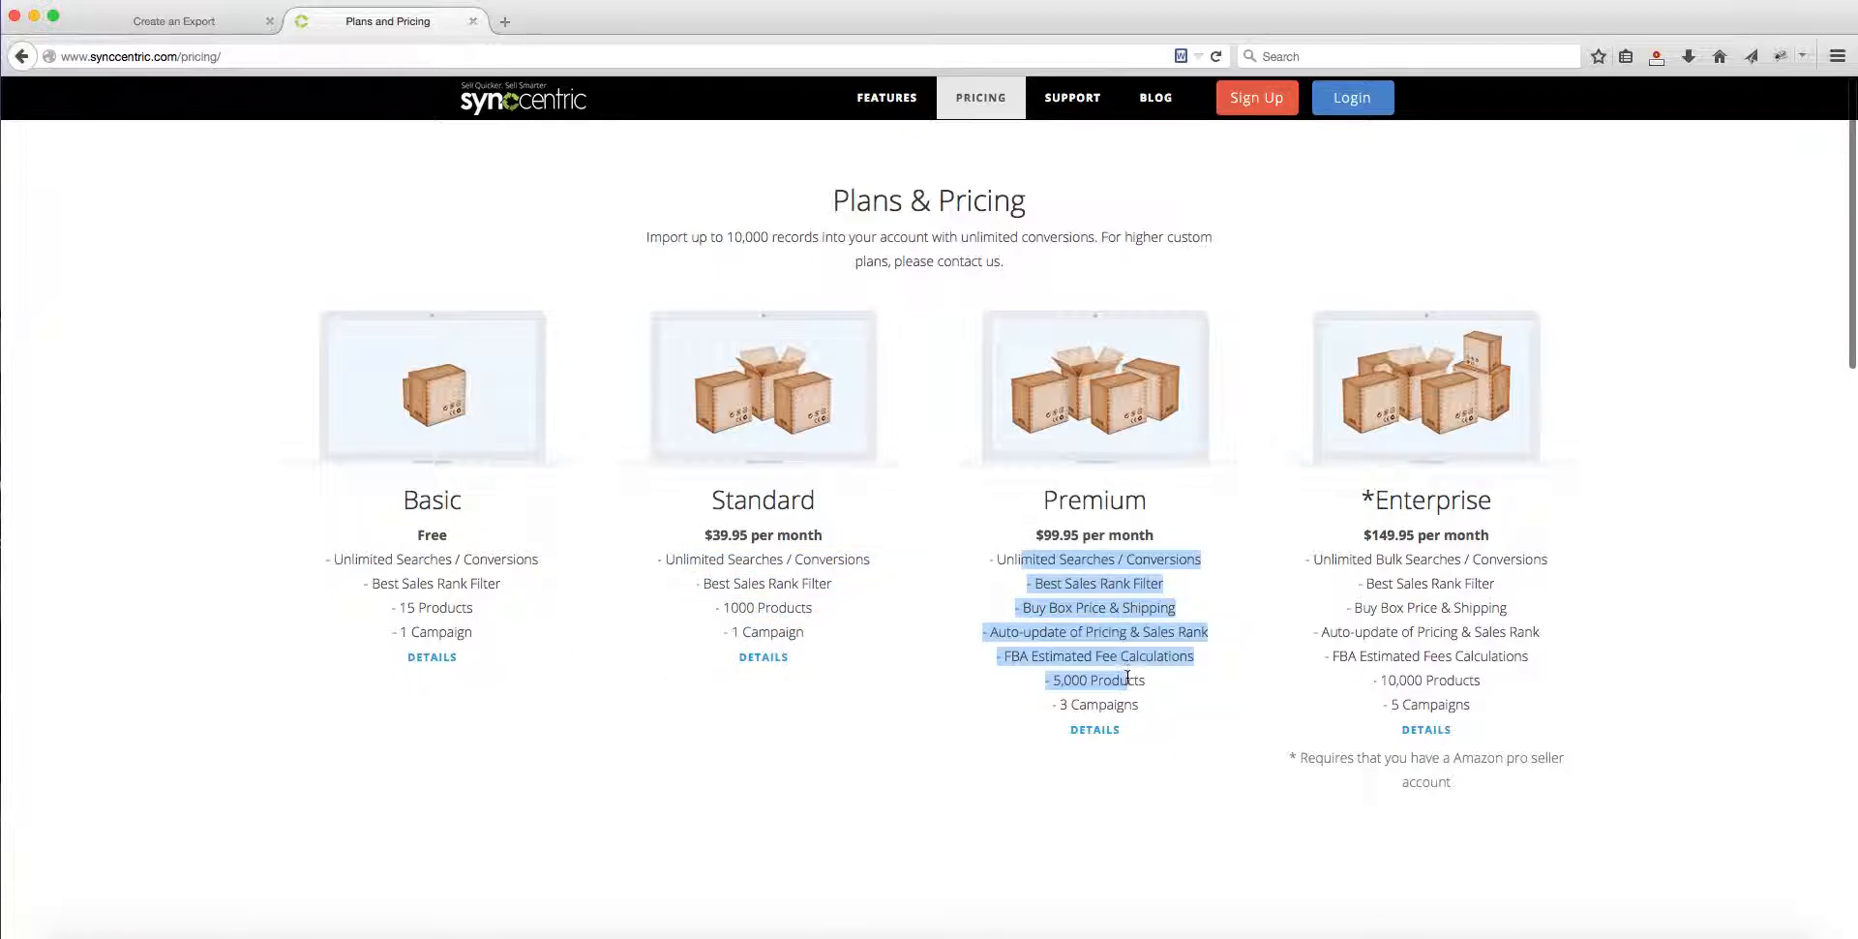
pyautogui.doubleClick(1073, 503)
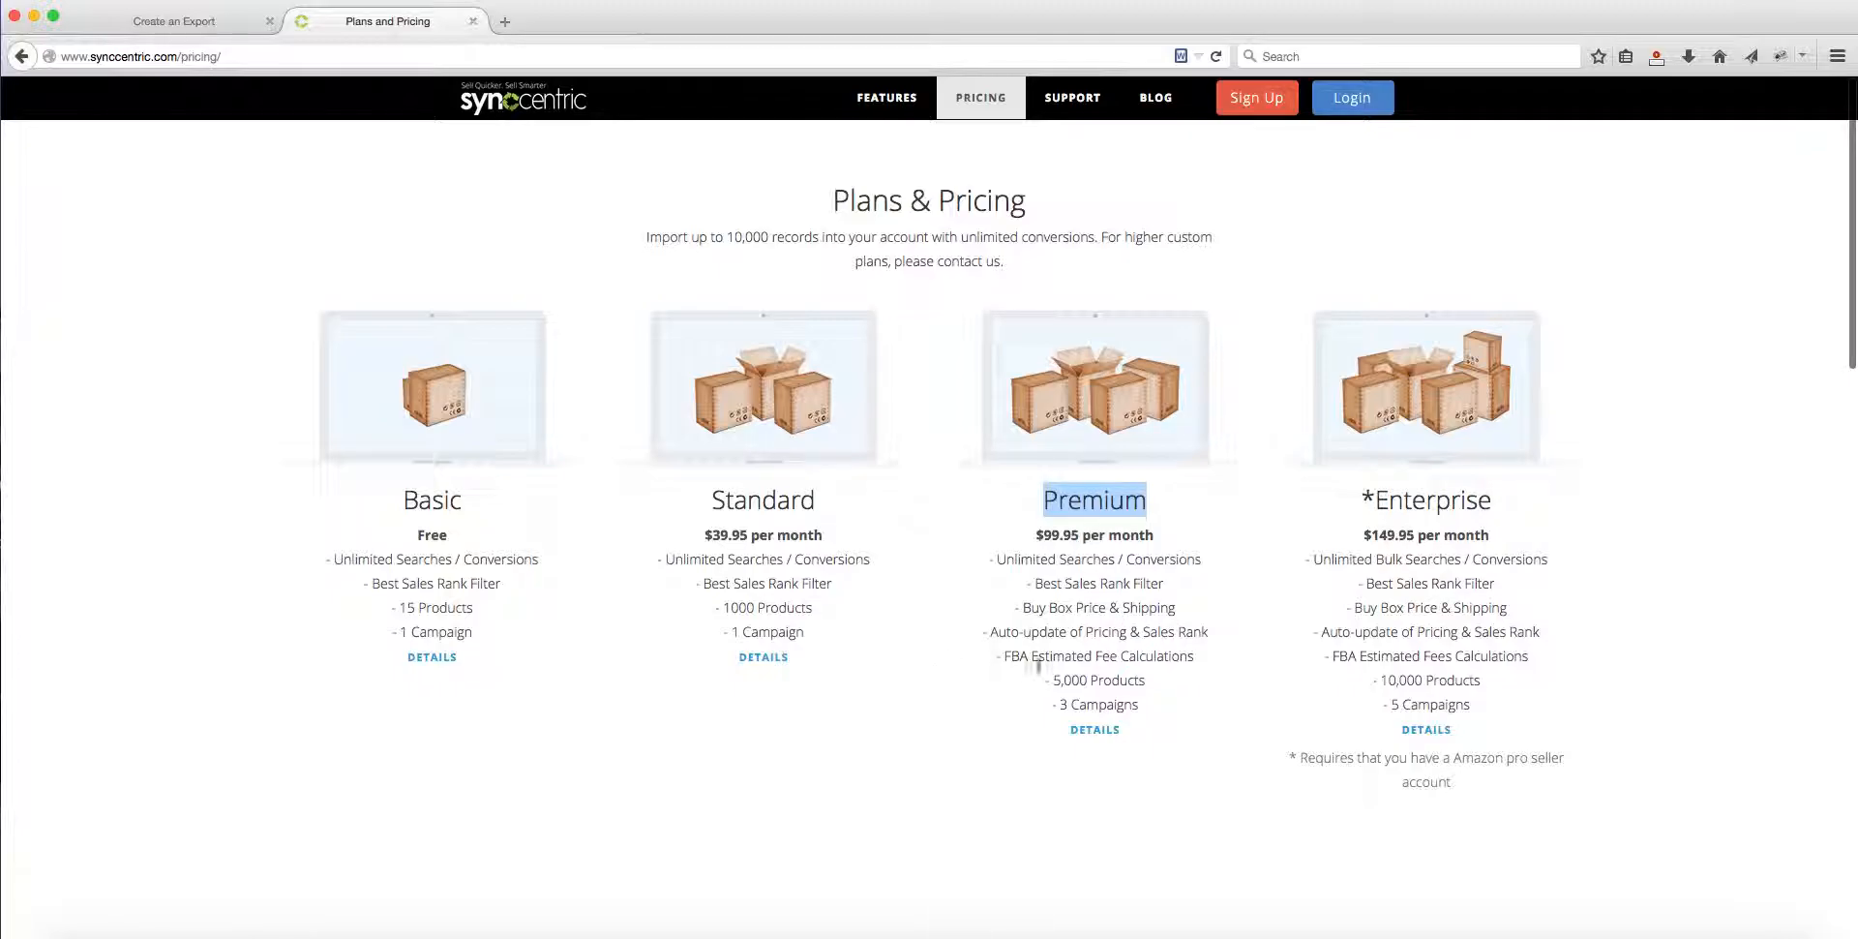
pyautogui.moveTo(1054, 682); pyautogui.dragTo(1143, 681)
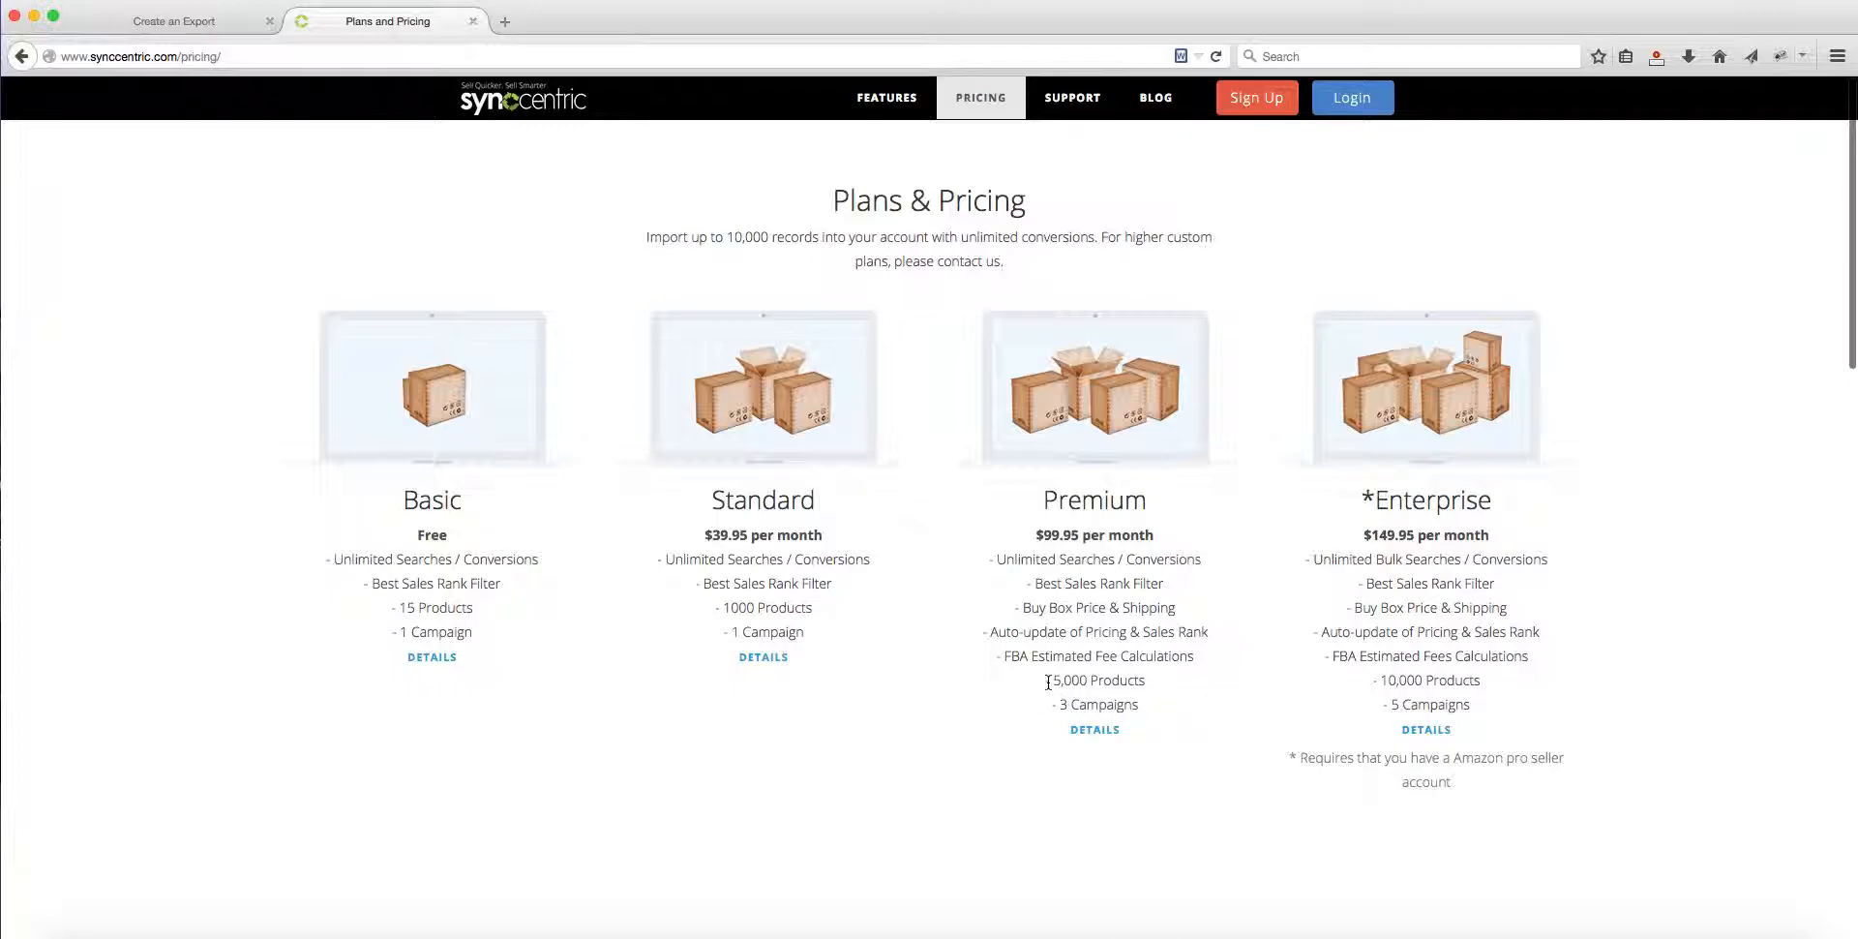
pyautogui.moveTo(1049, 681); pyautogui.dragTo(1142, 681)
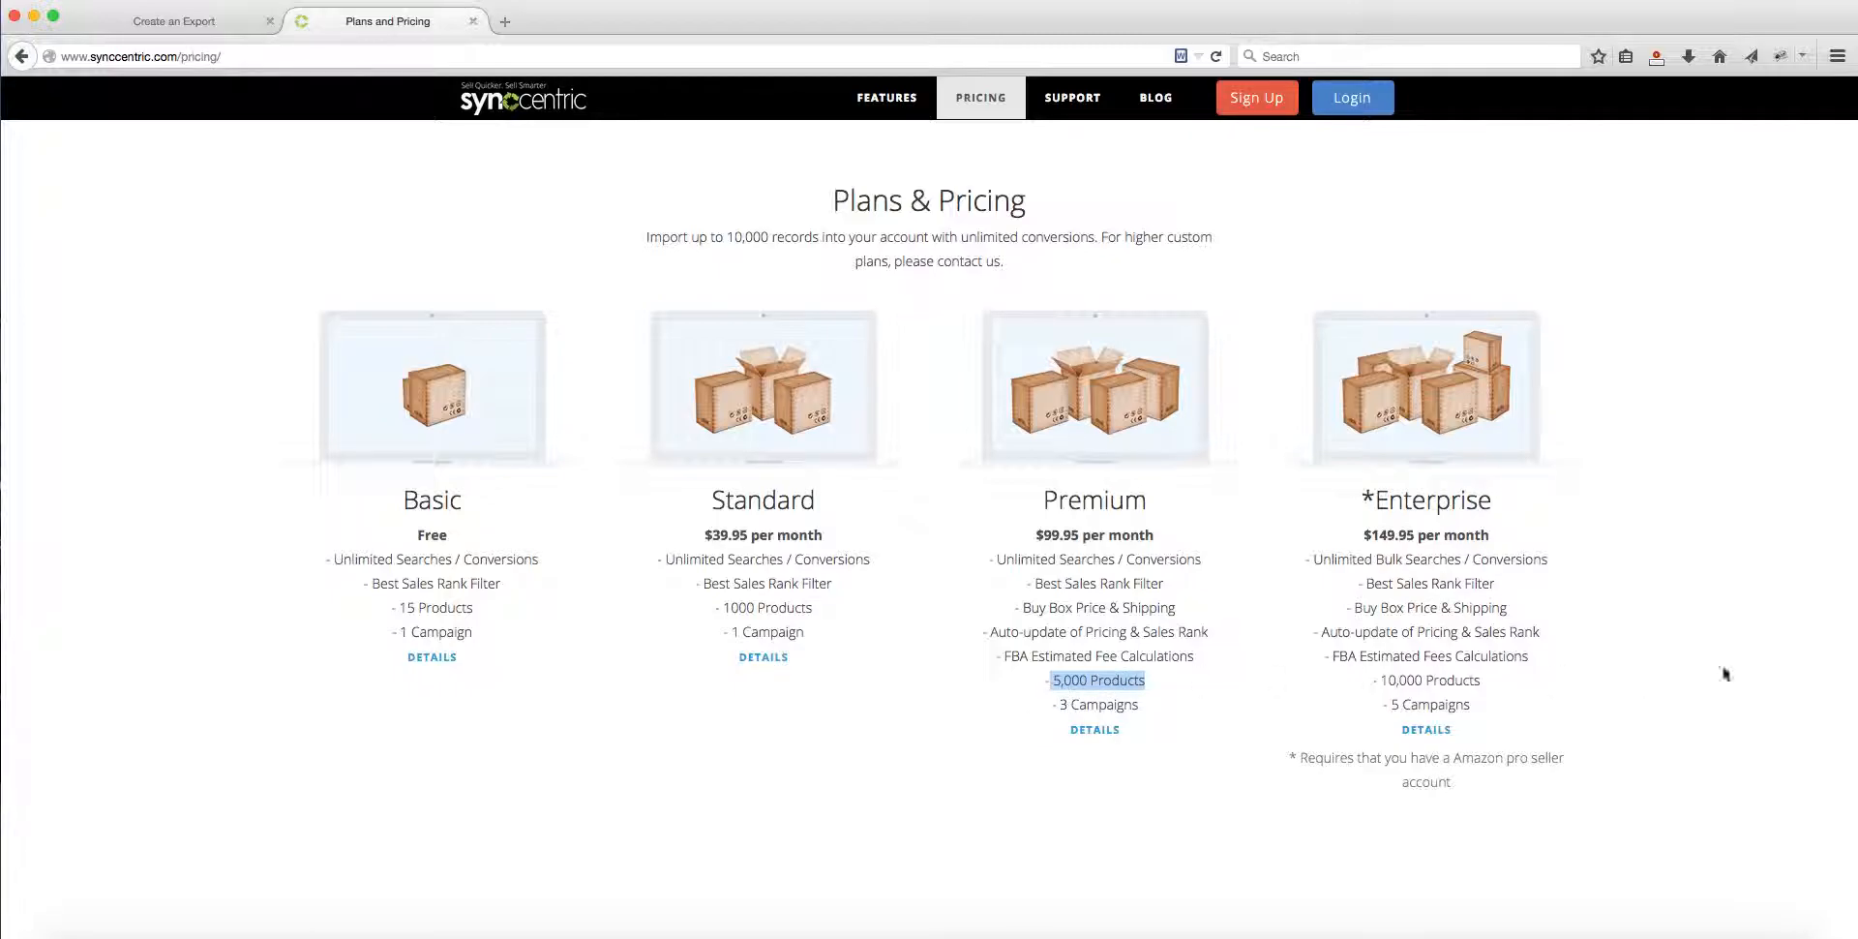
pyautogui.click(1051, 683)
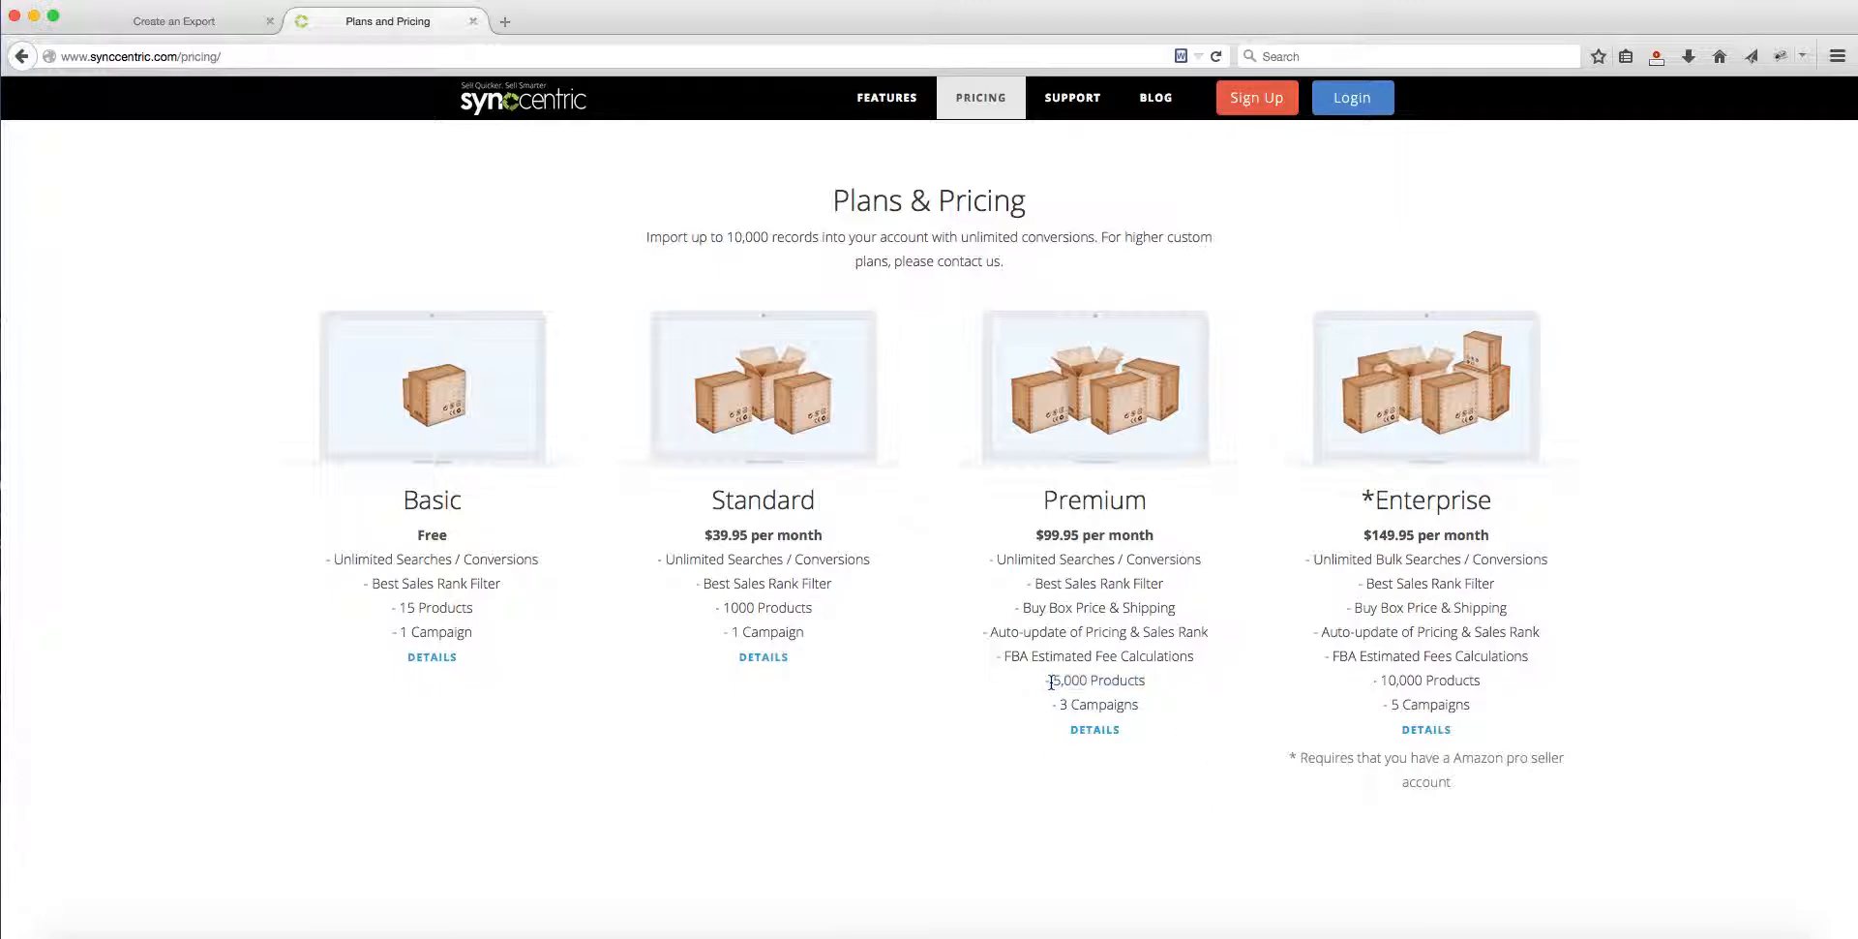
pyautogui.moveTo(1051, 681); pyautogui.dragTo(1088, 683)
pyautogui.click(1071, 686)
pyautogui.moveTo(1381, 680); pyautogui.dragTo(1477, 708)
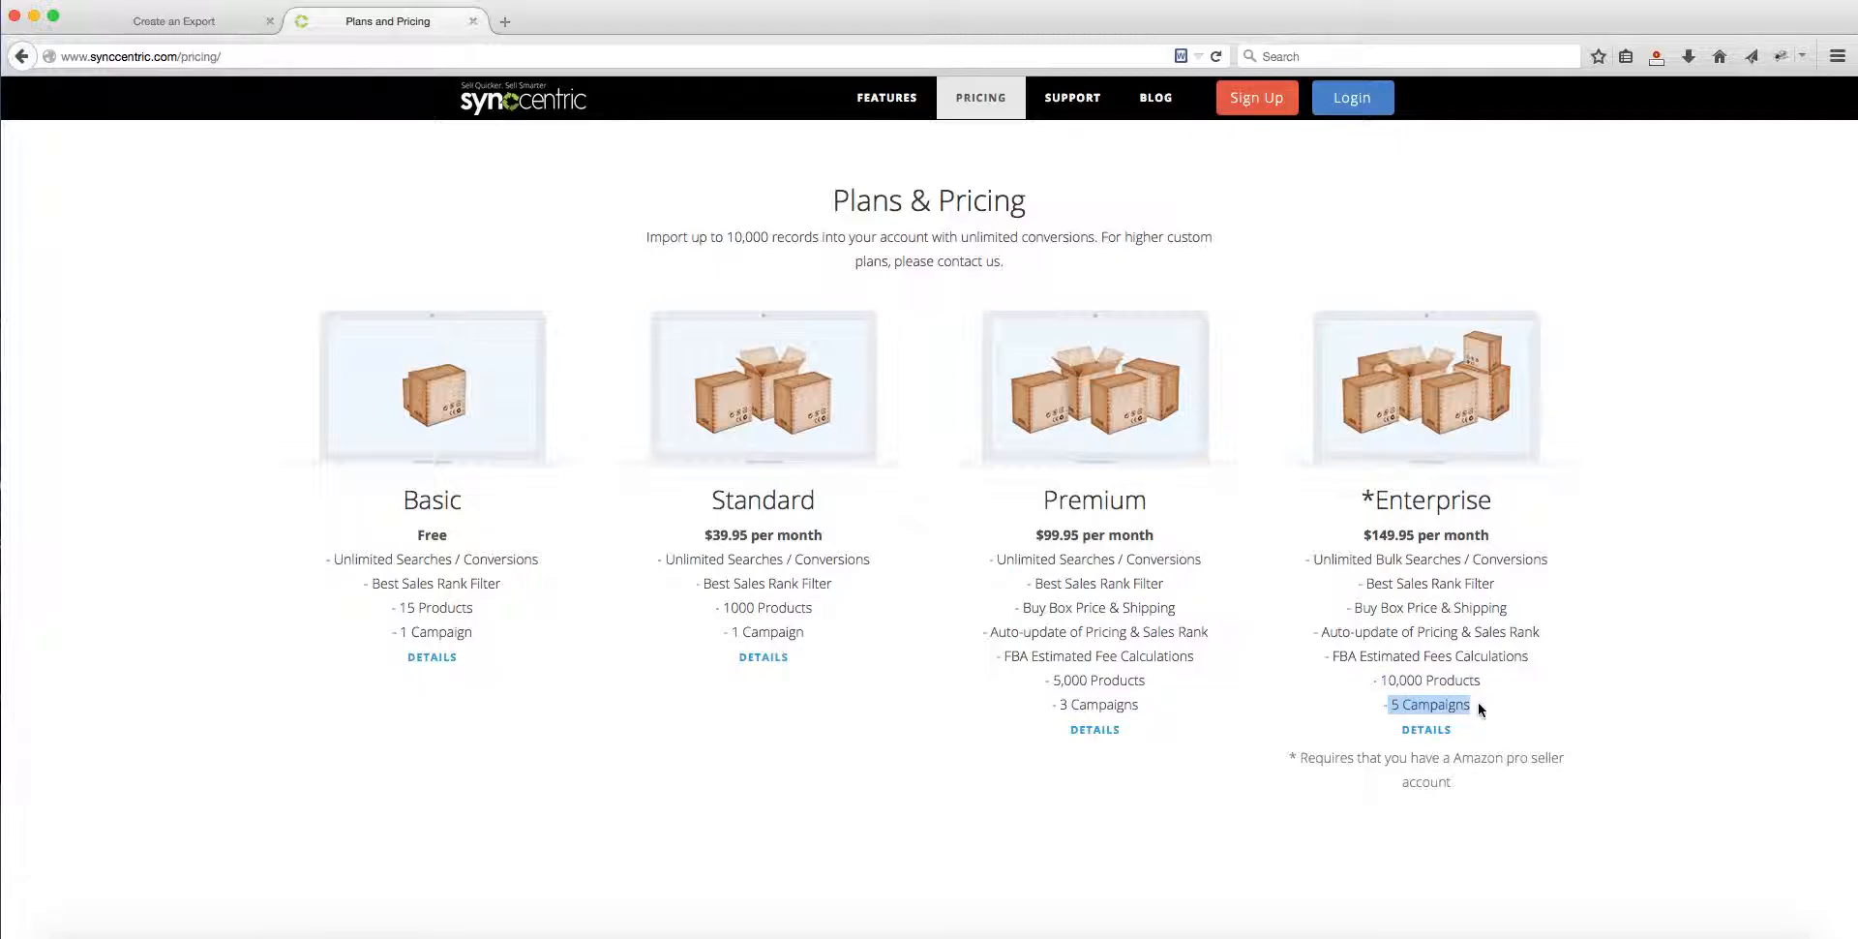
# Step: Return to the Synccentric account, start creating a new campaign and set its Amazon Marketplace ID to US
pyautogui.click(216, 30)
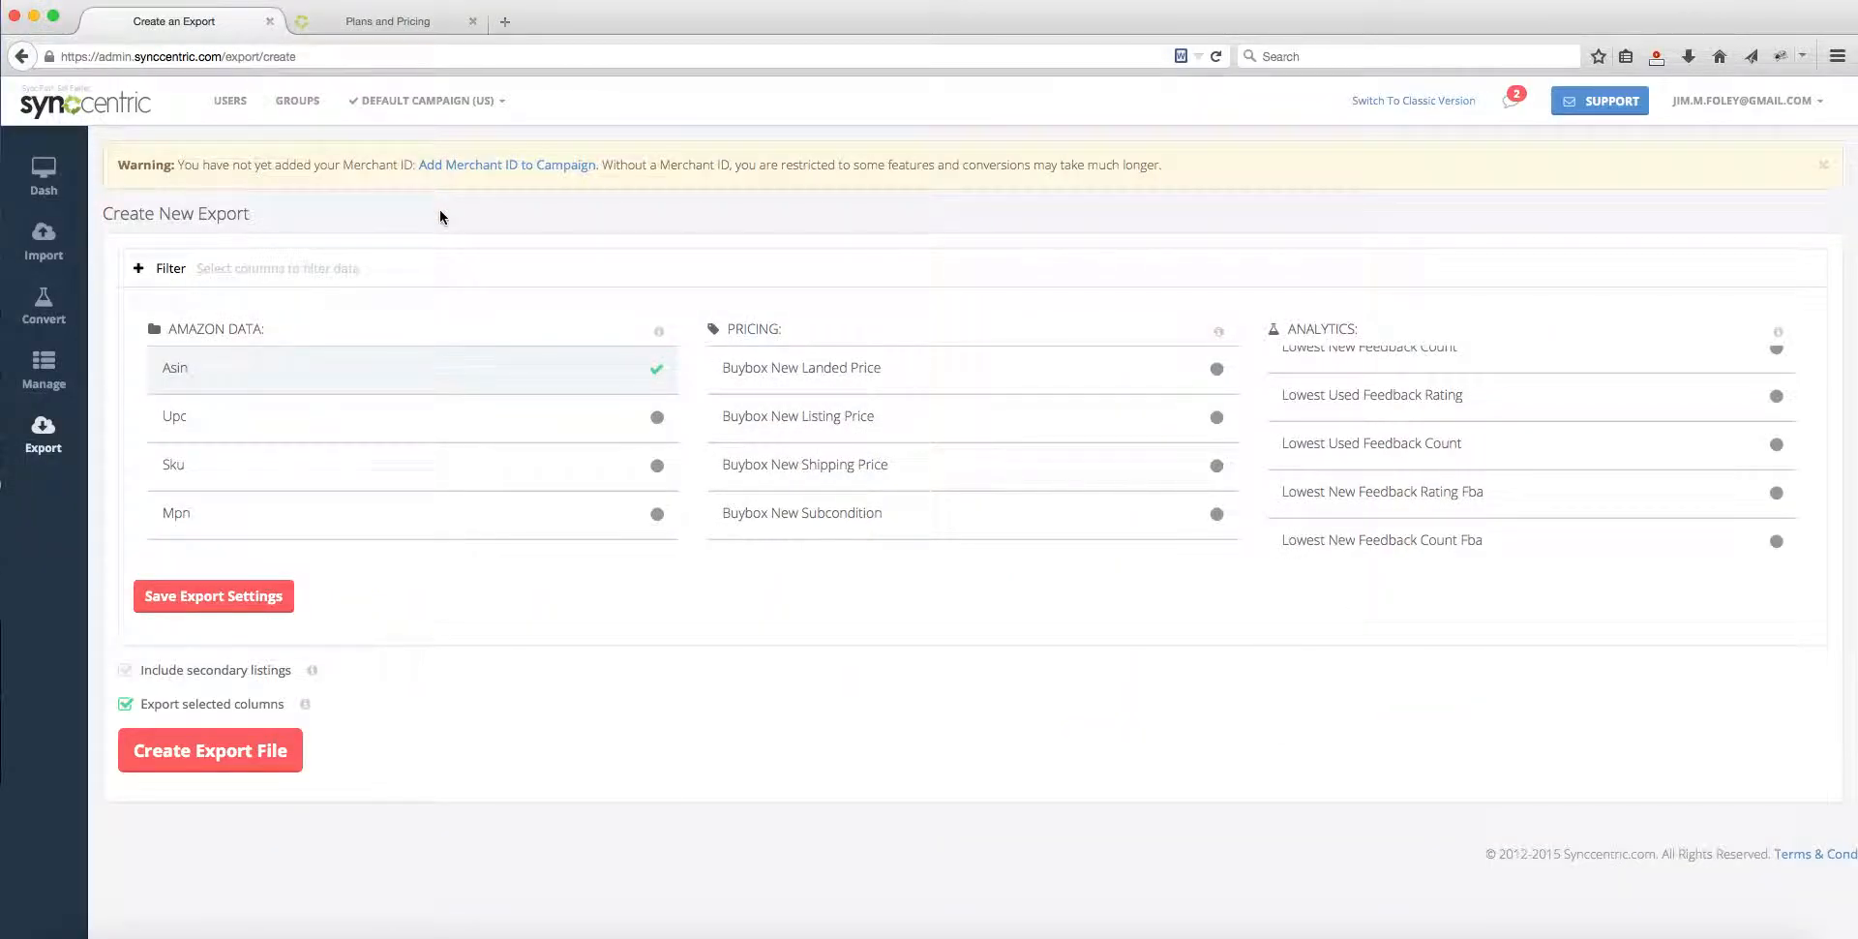
pyautogui.click(416, 101)
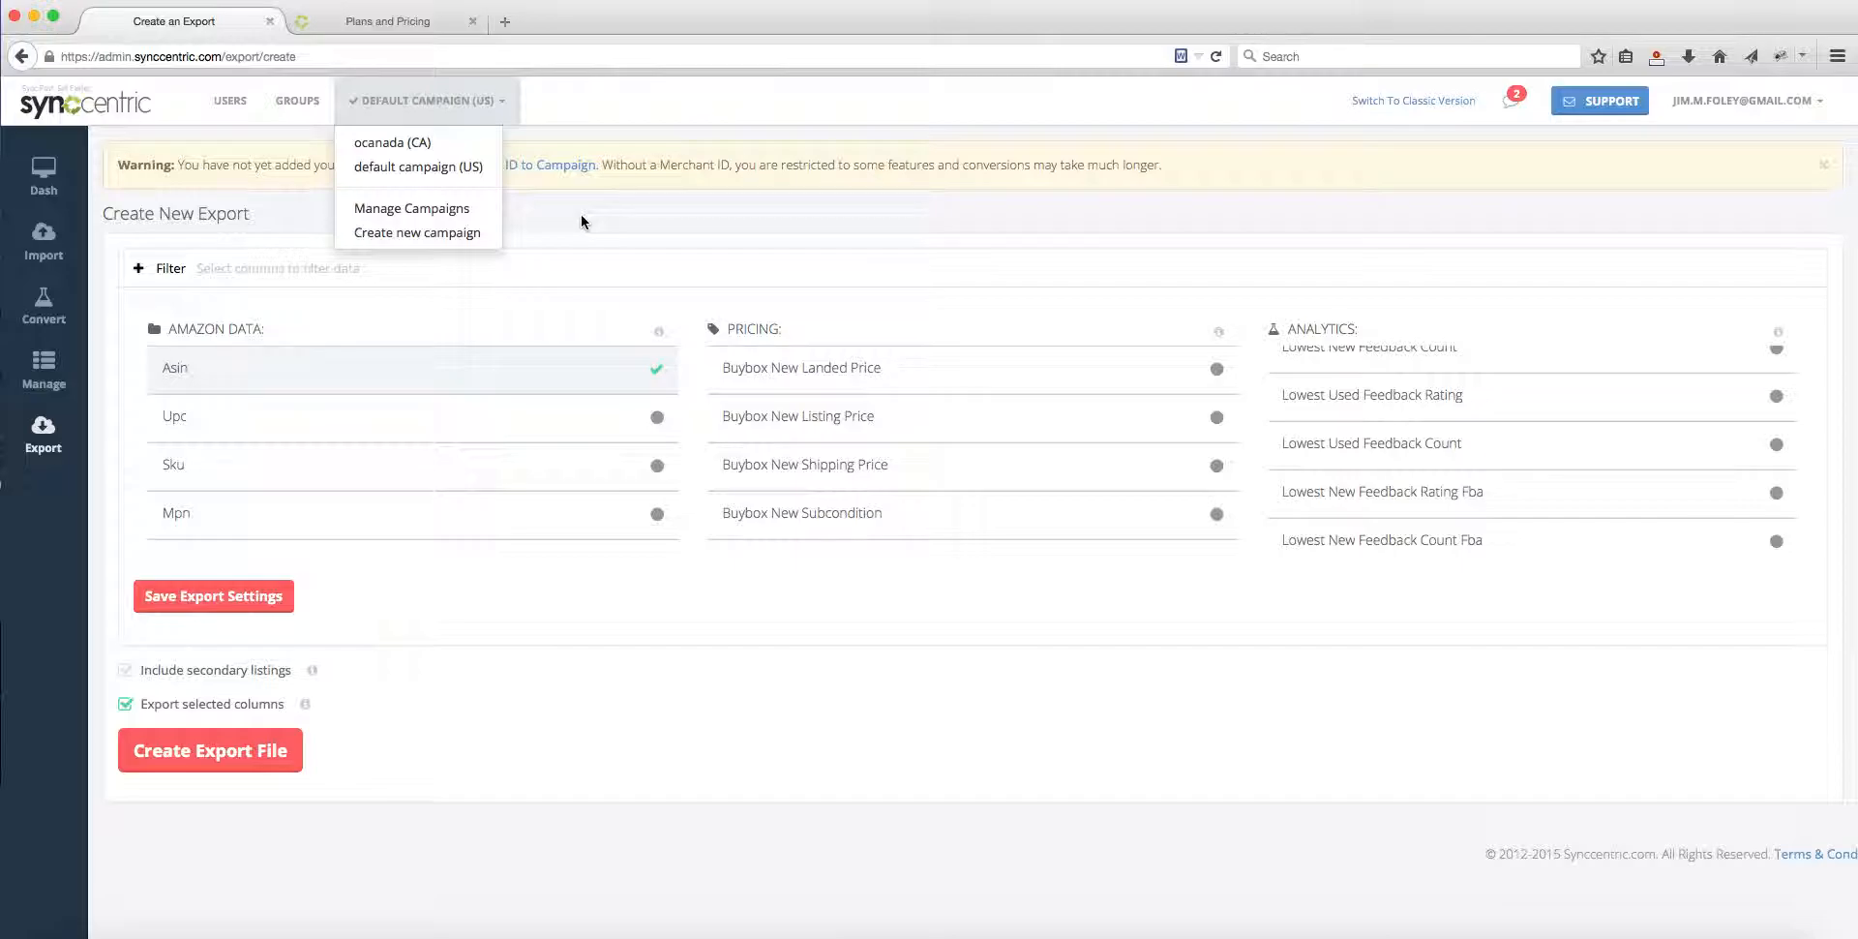
pyautogui.click(417, 230)
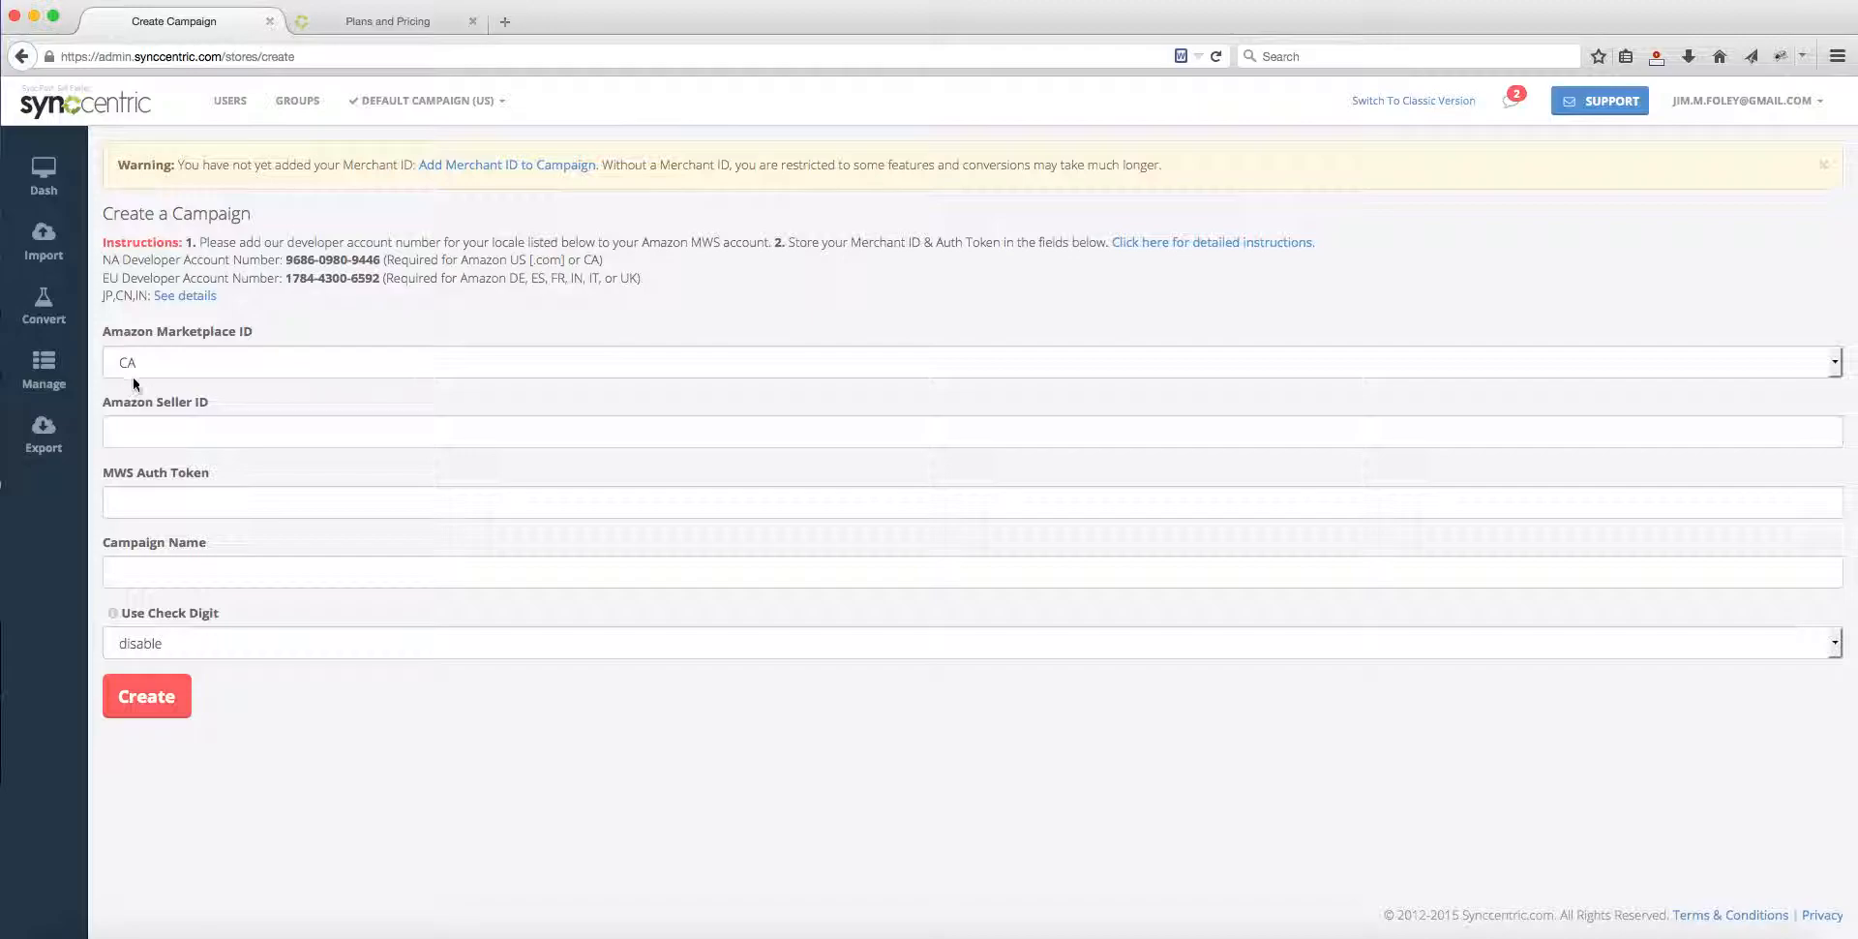
pyautogui.click(177, 372)
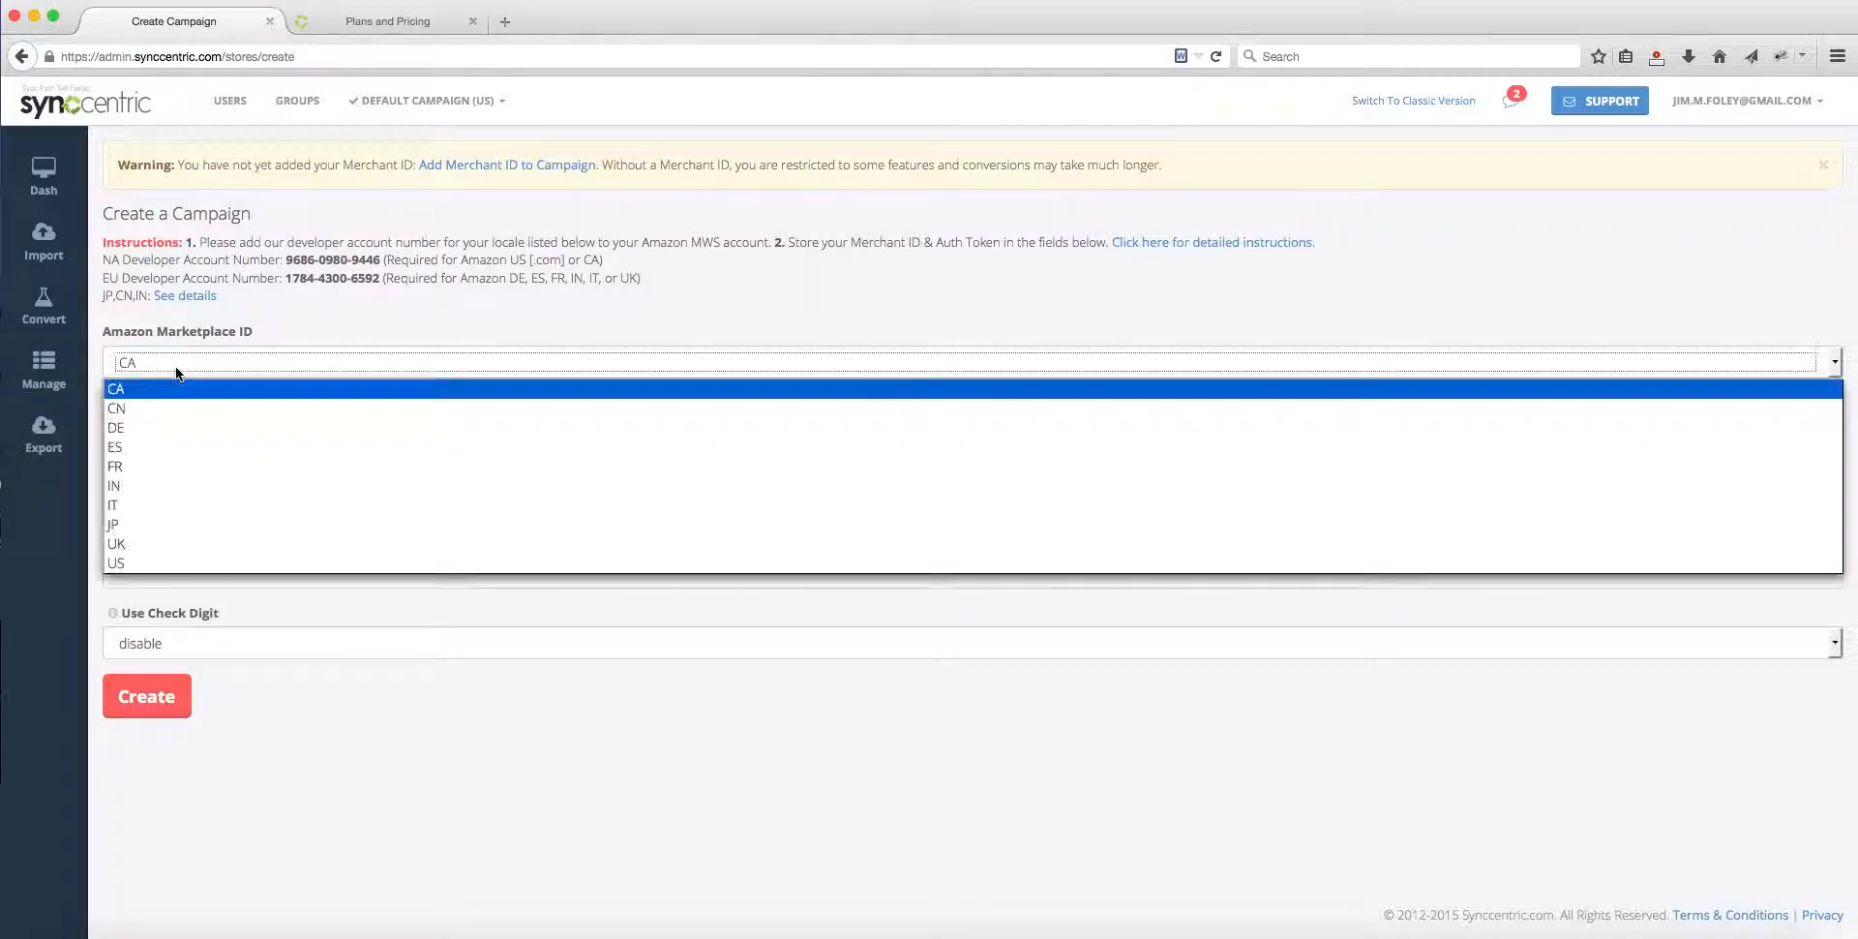
pyautogui.click(136, 561)
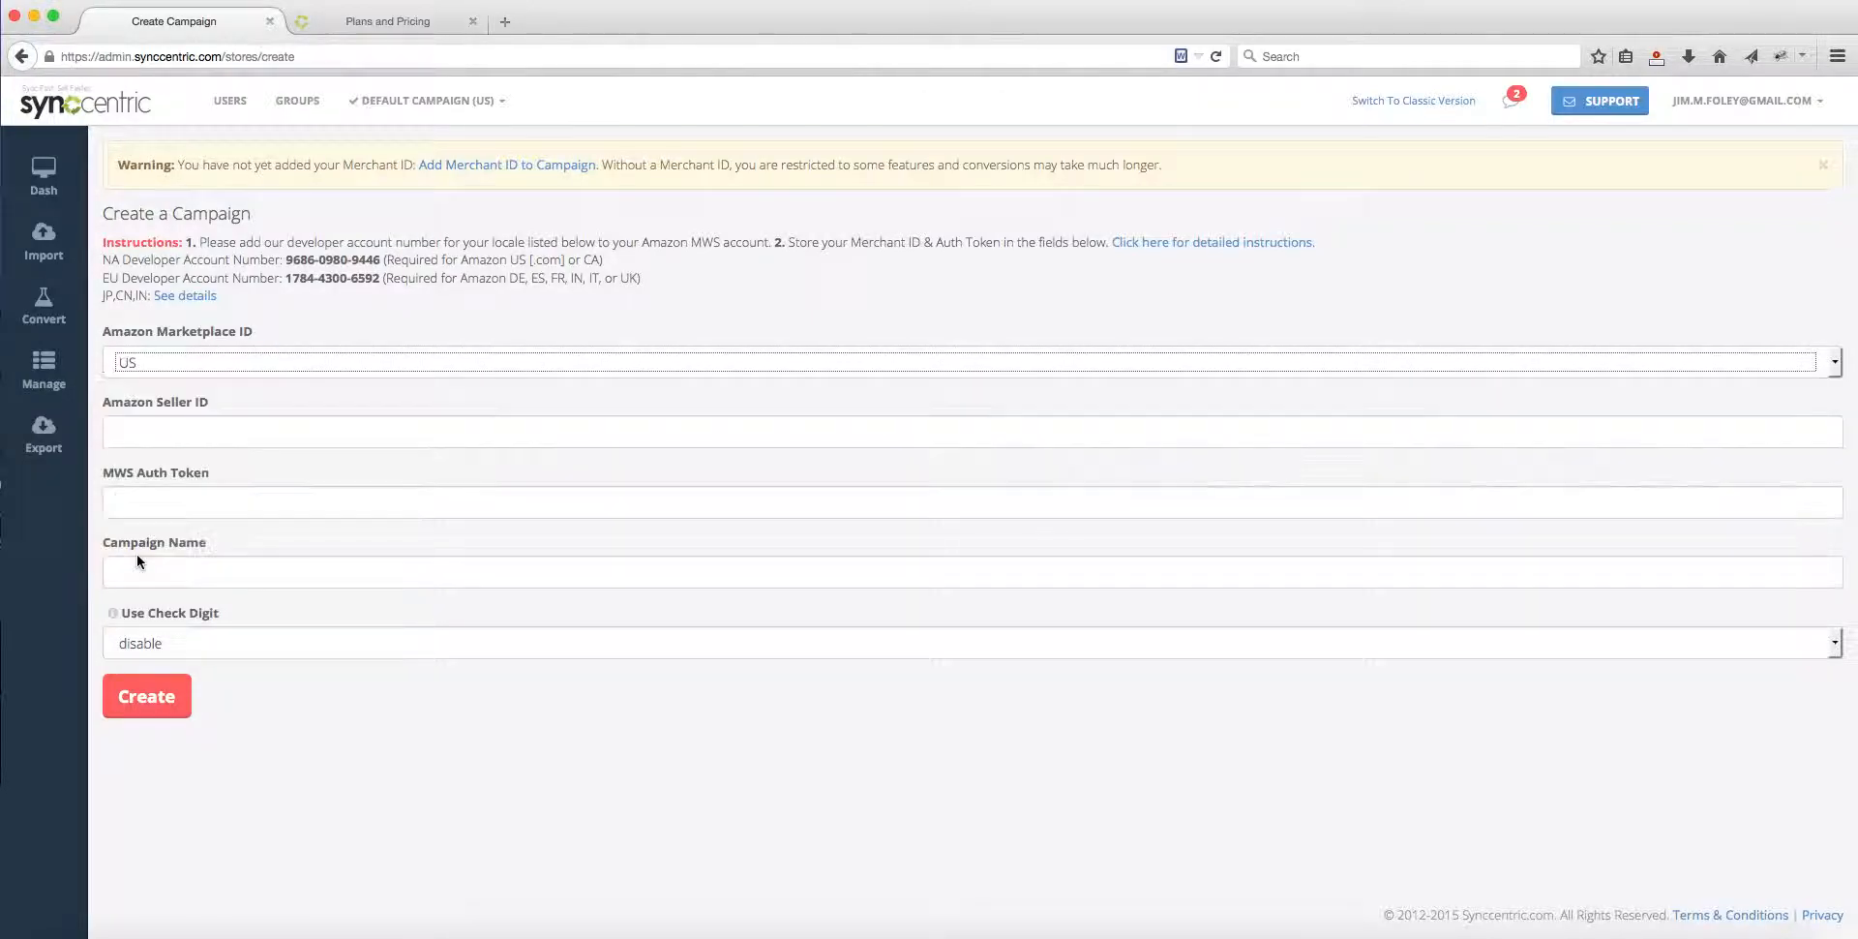
# Step: Review the Amazon Marketplace ID options, keeping US selected, and look over the list of existing campaigns
pyautogui.click(206, 362)
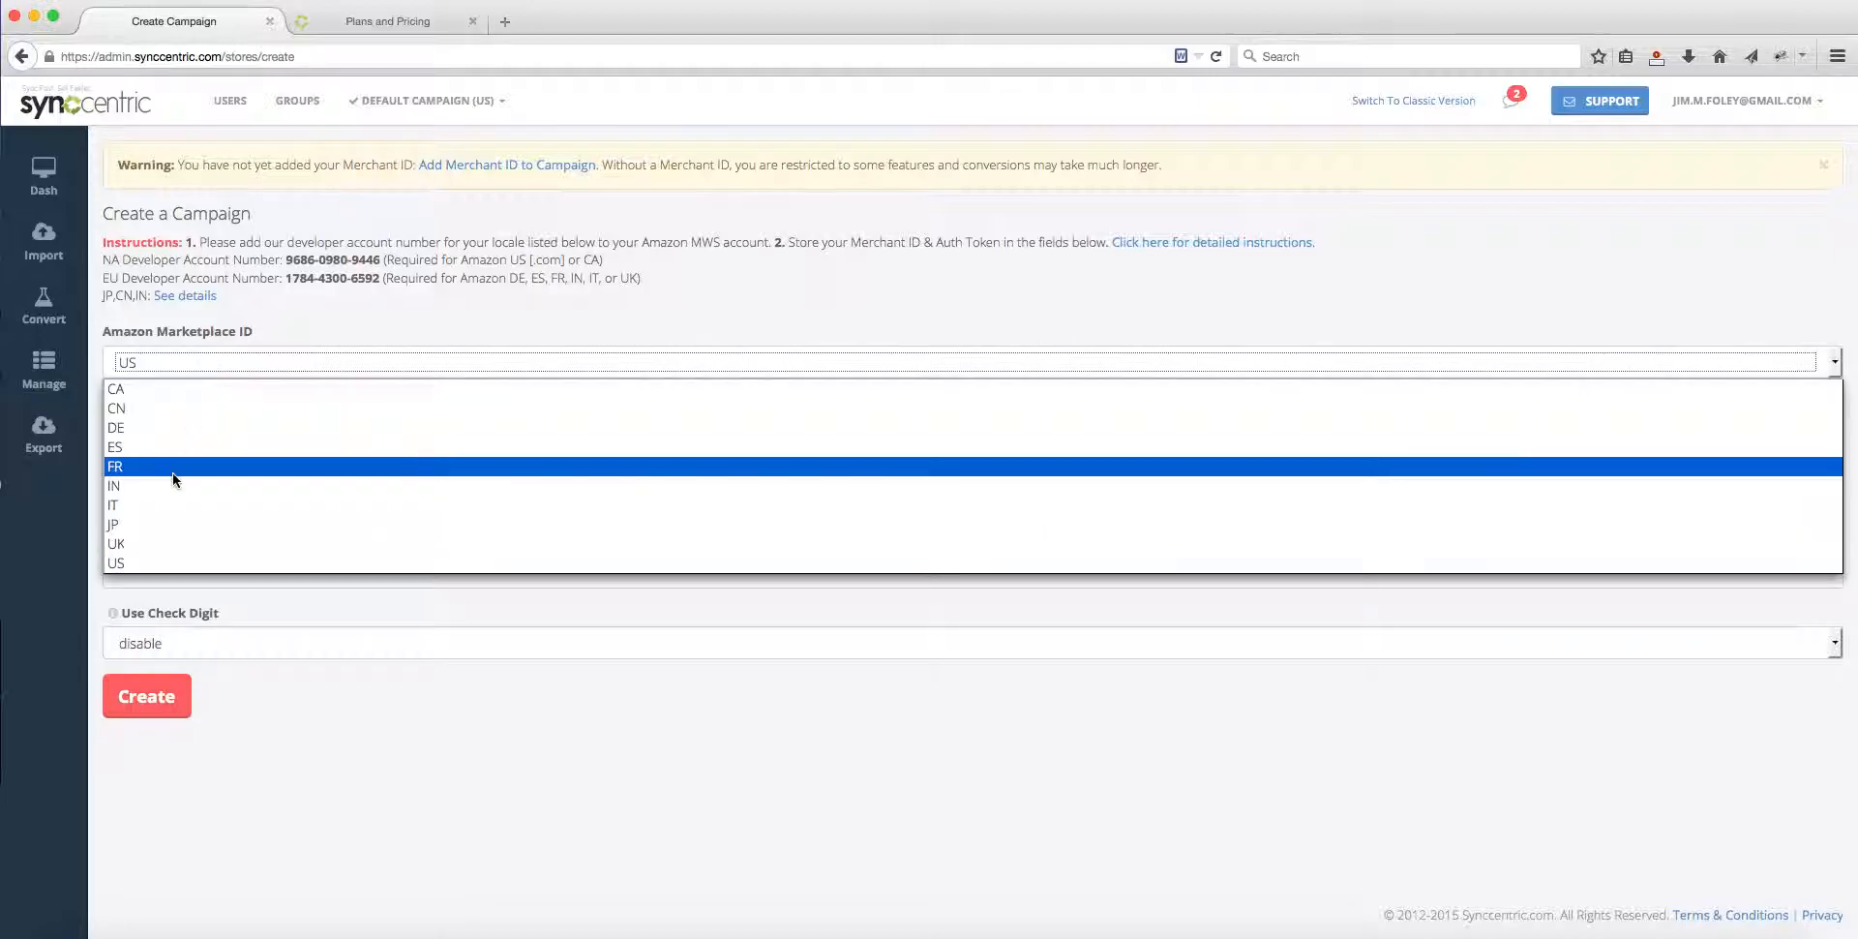
pyautogui.click(149, 561)
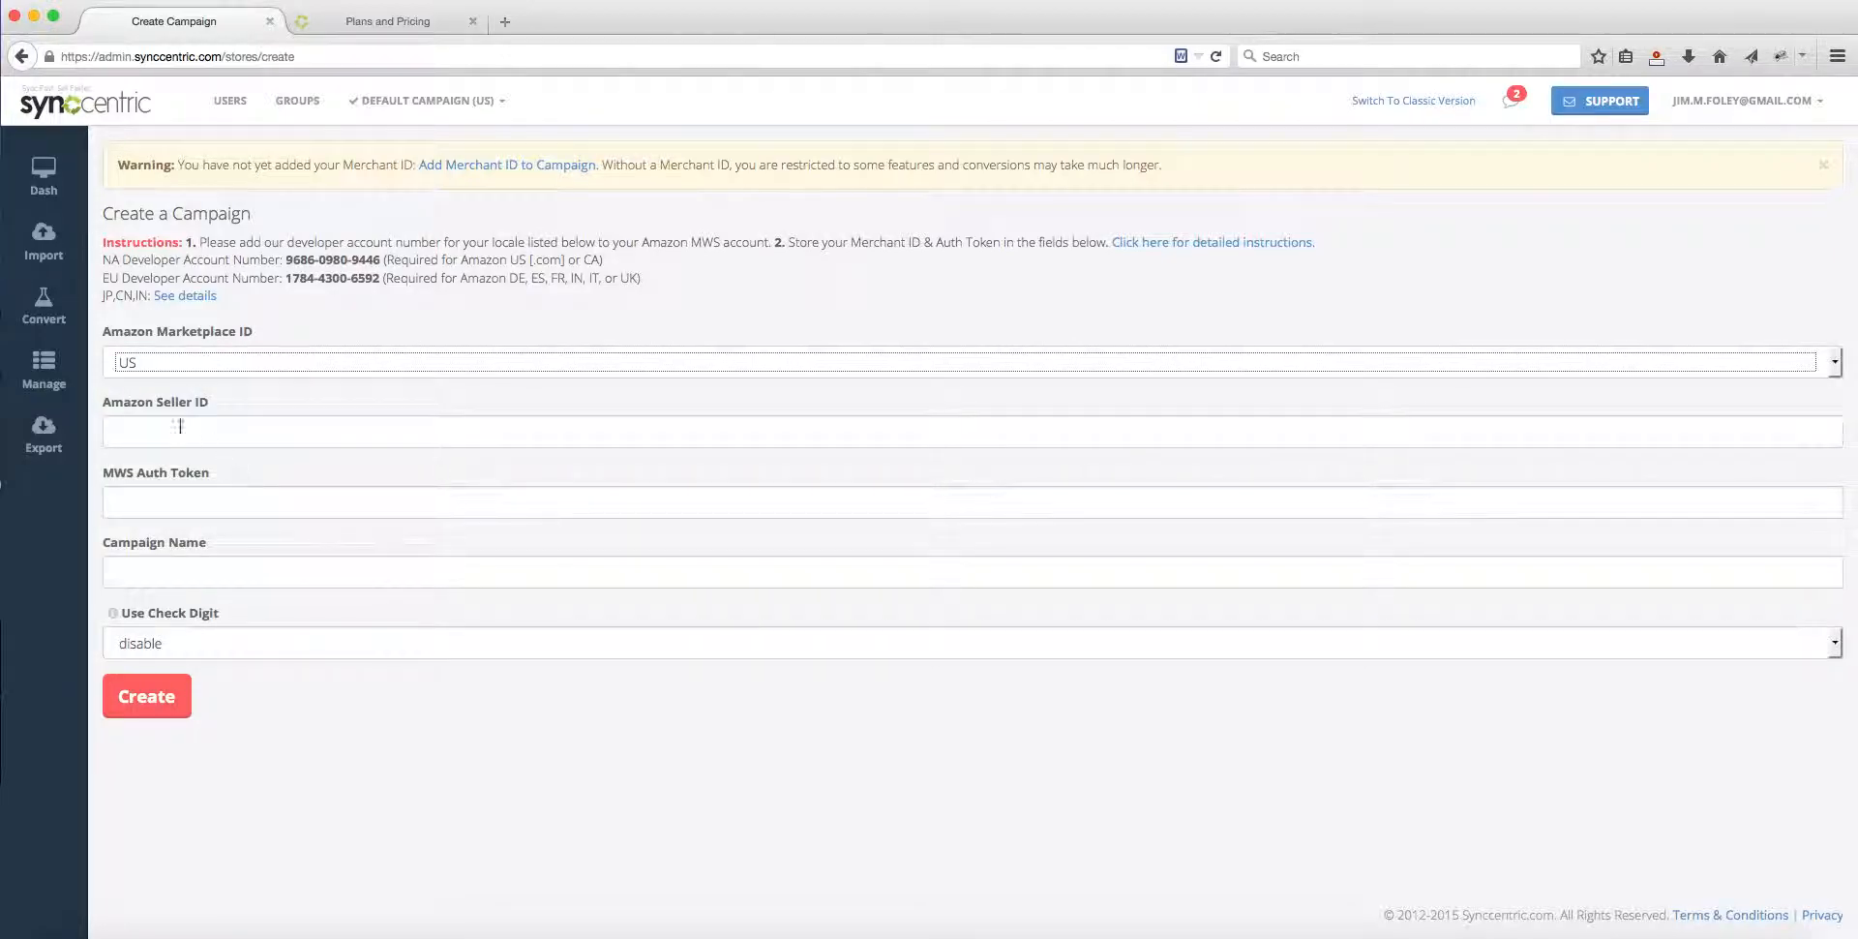
pyautogui.click(429, 110)
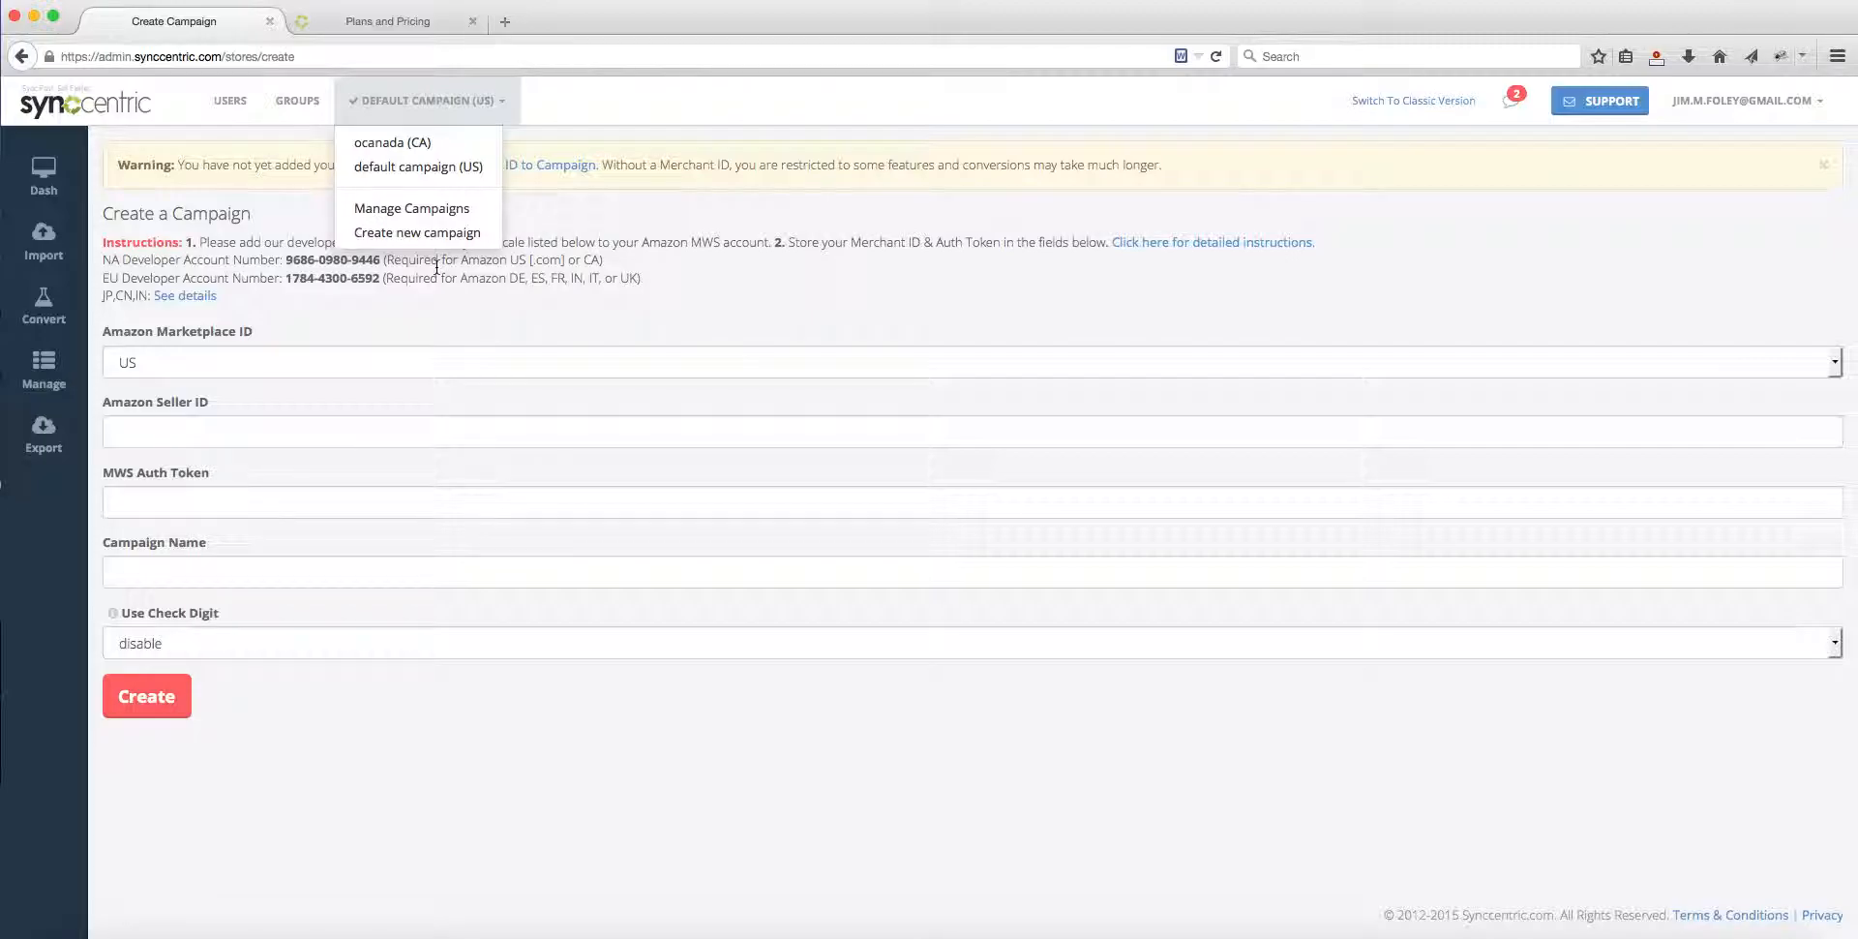
pyautogui.click(786, 287)
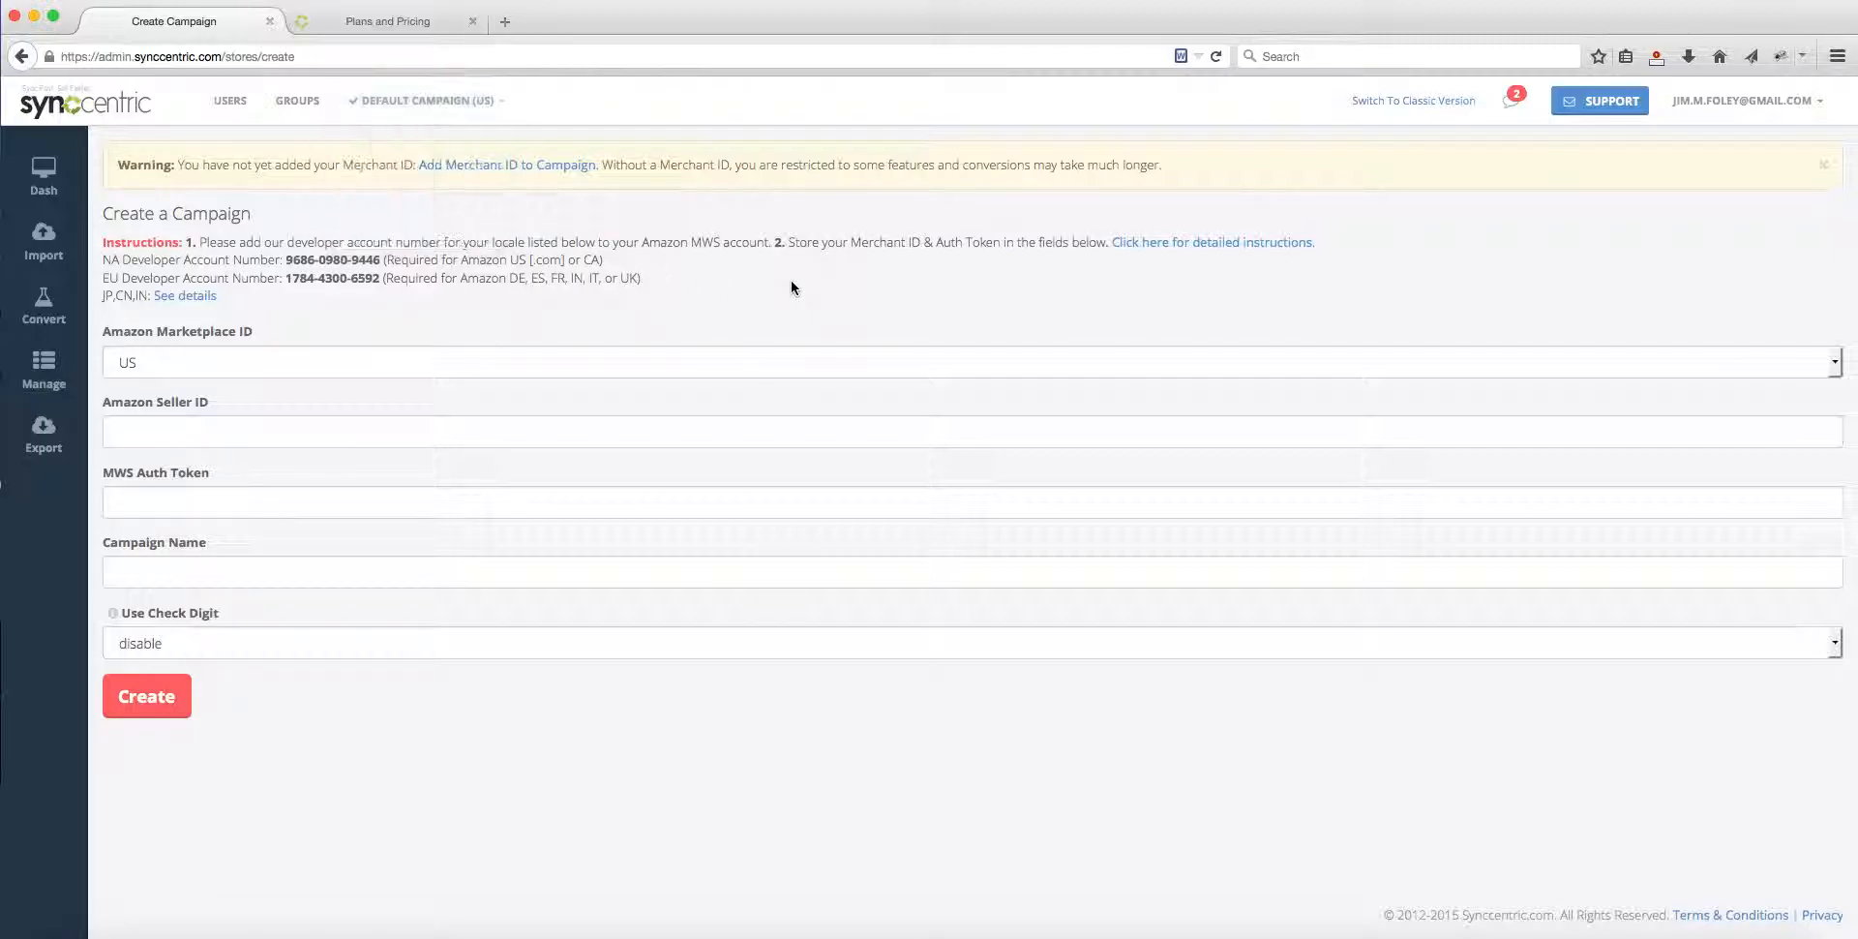
# Step: Open the account profile, check its subscription level, and go to the subscription management page
pyautogui.click(1745, 115)
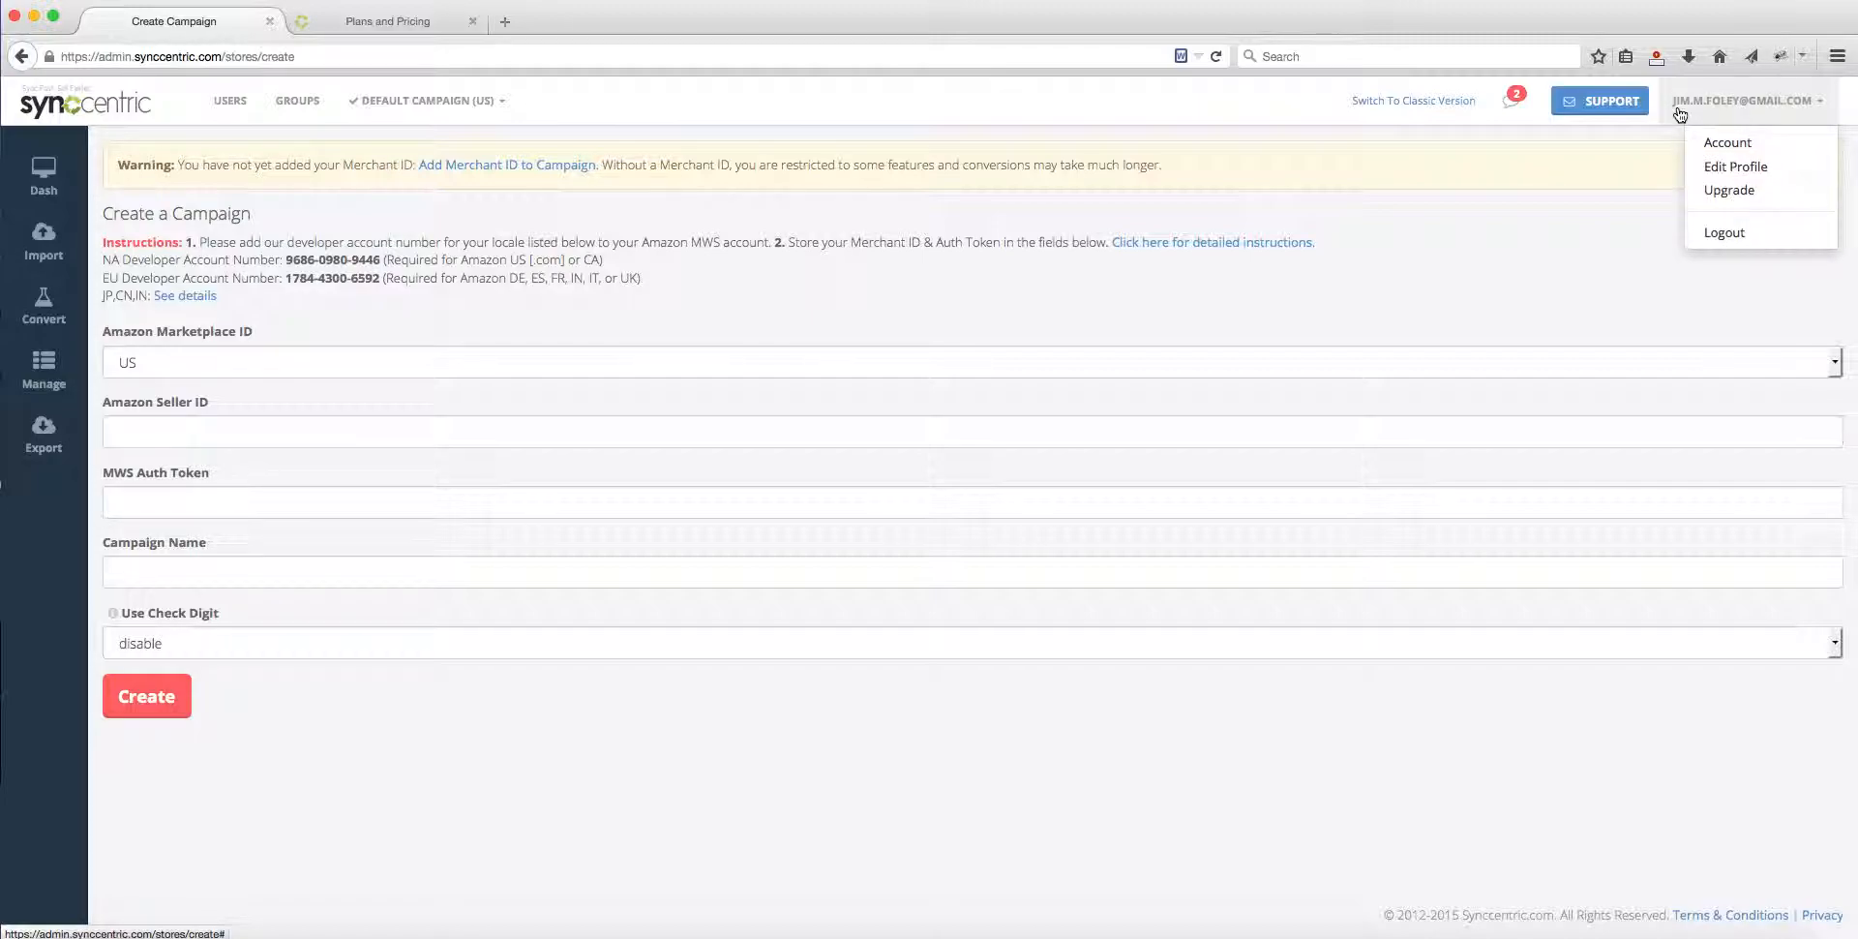
pyautogui.click(1749, 148)
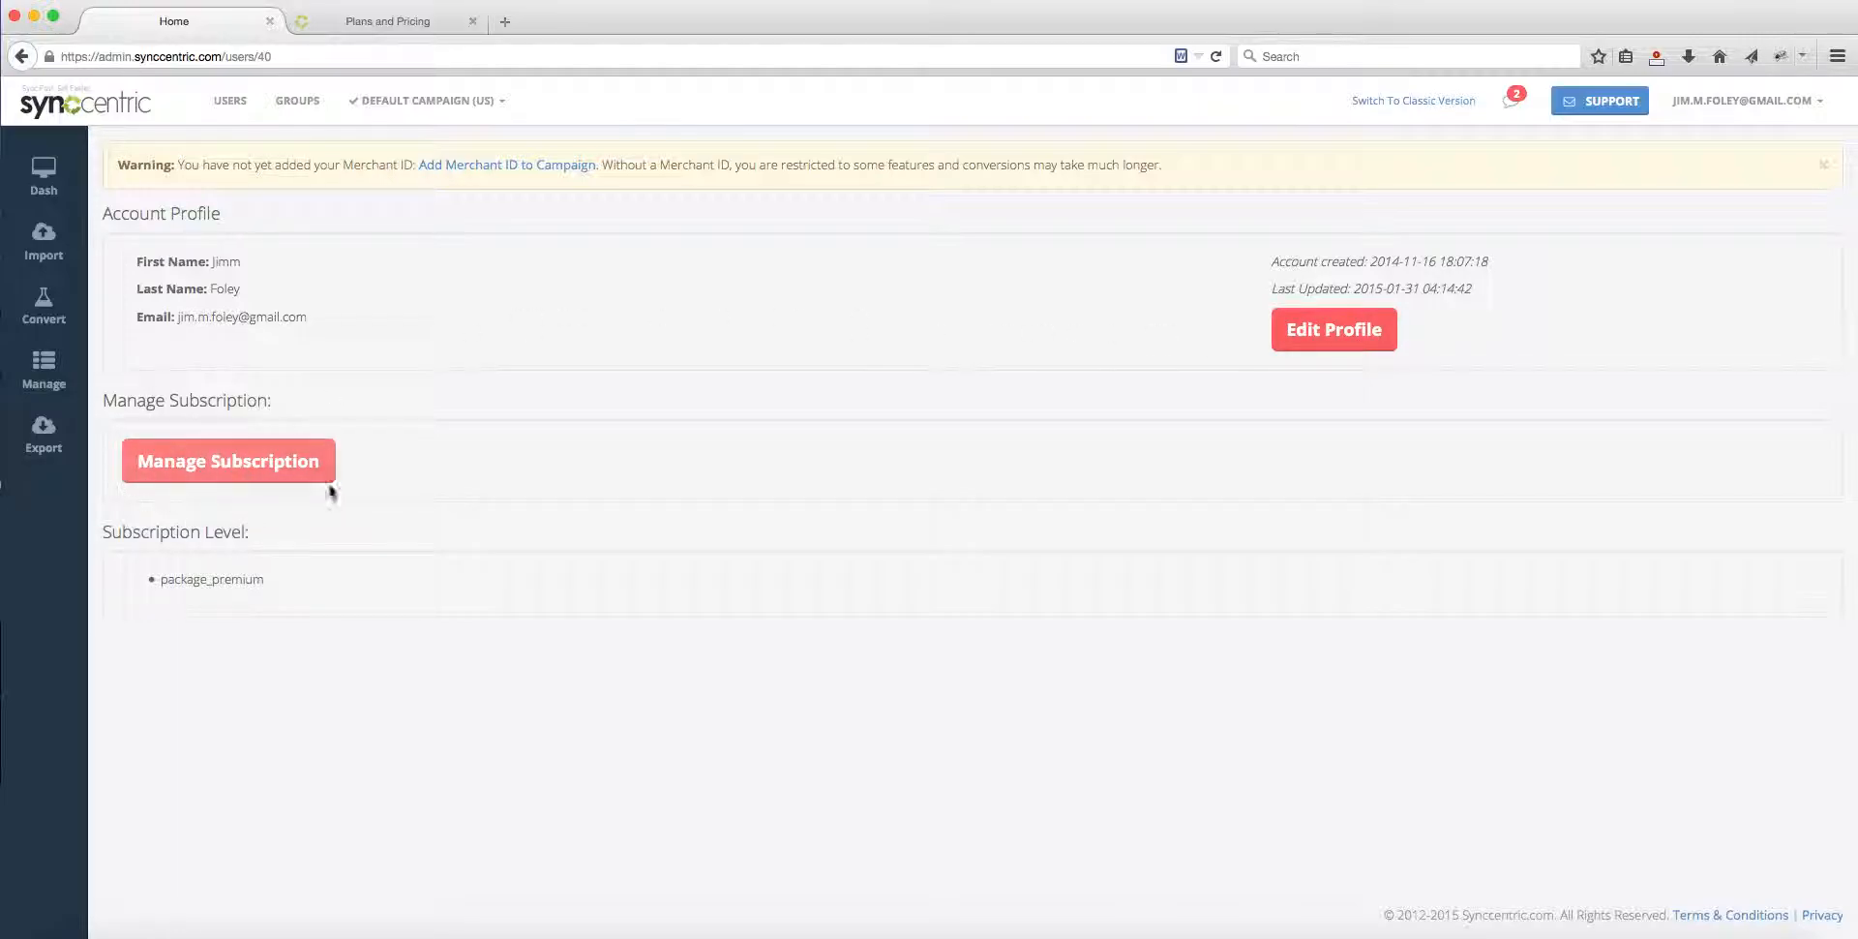
pyautogui.moveTo(247, 585); pyautogui.dragTo(172, 581)
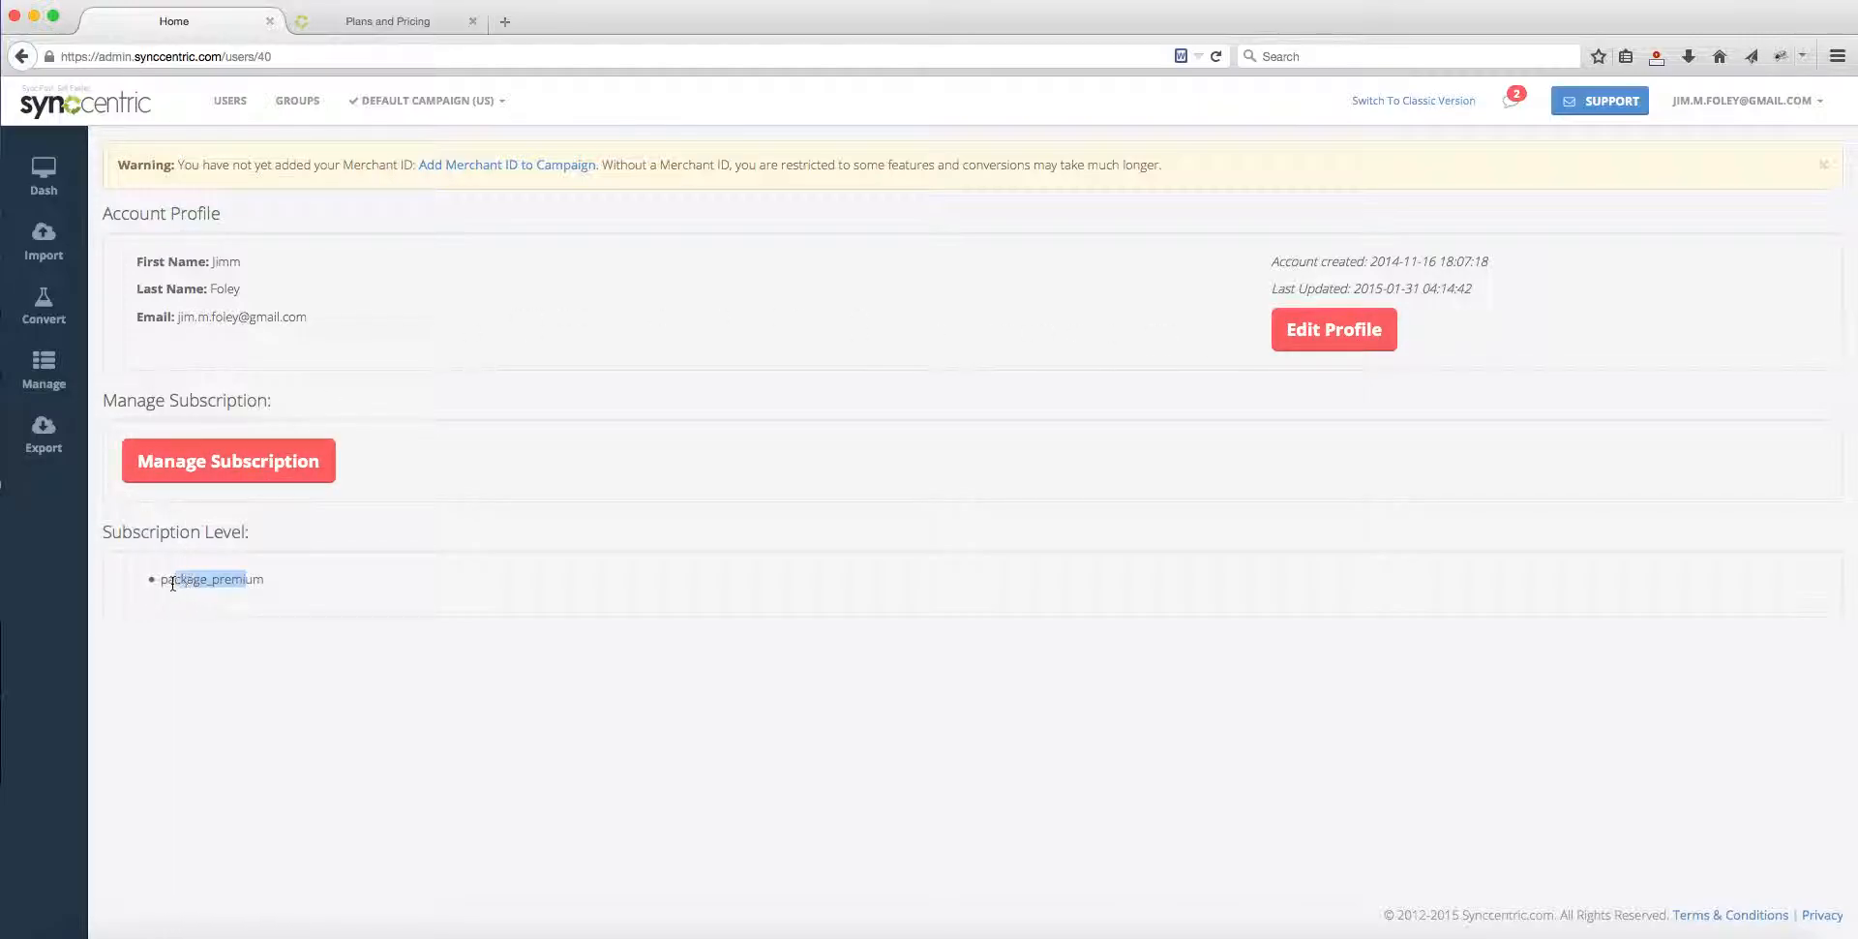
pyautogui.moveTo(245, 533); pyautogui.dragTo(224, 486)
pyautogui.click(236, 450)
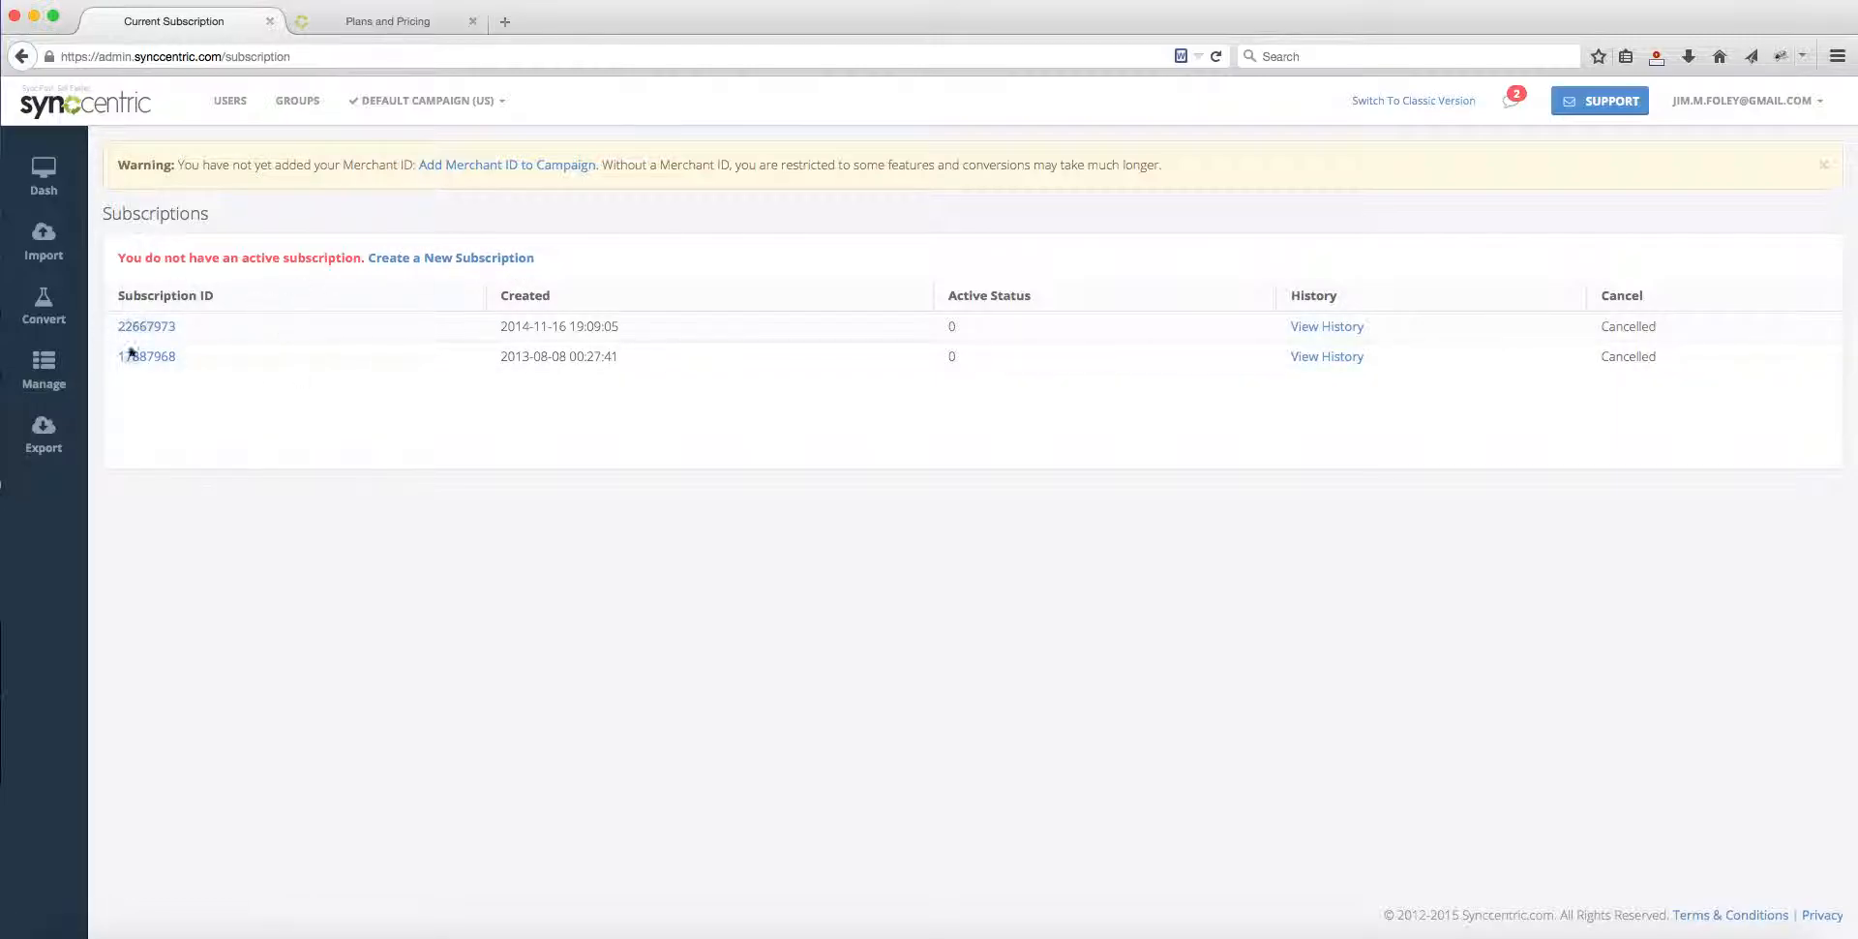
# Step: Open the form for creating a new subscription and review its plan choices and payment section
pyautogui.click(433, 258)
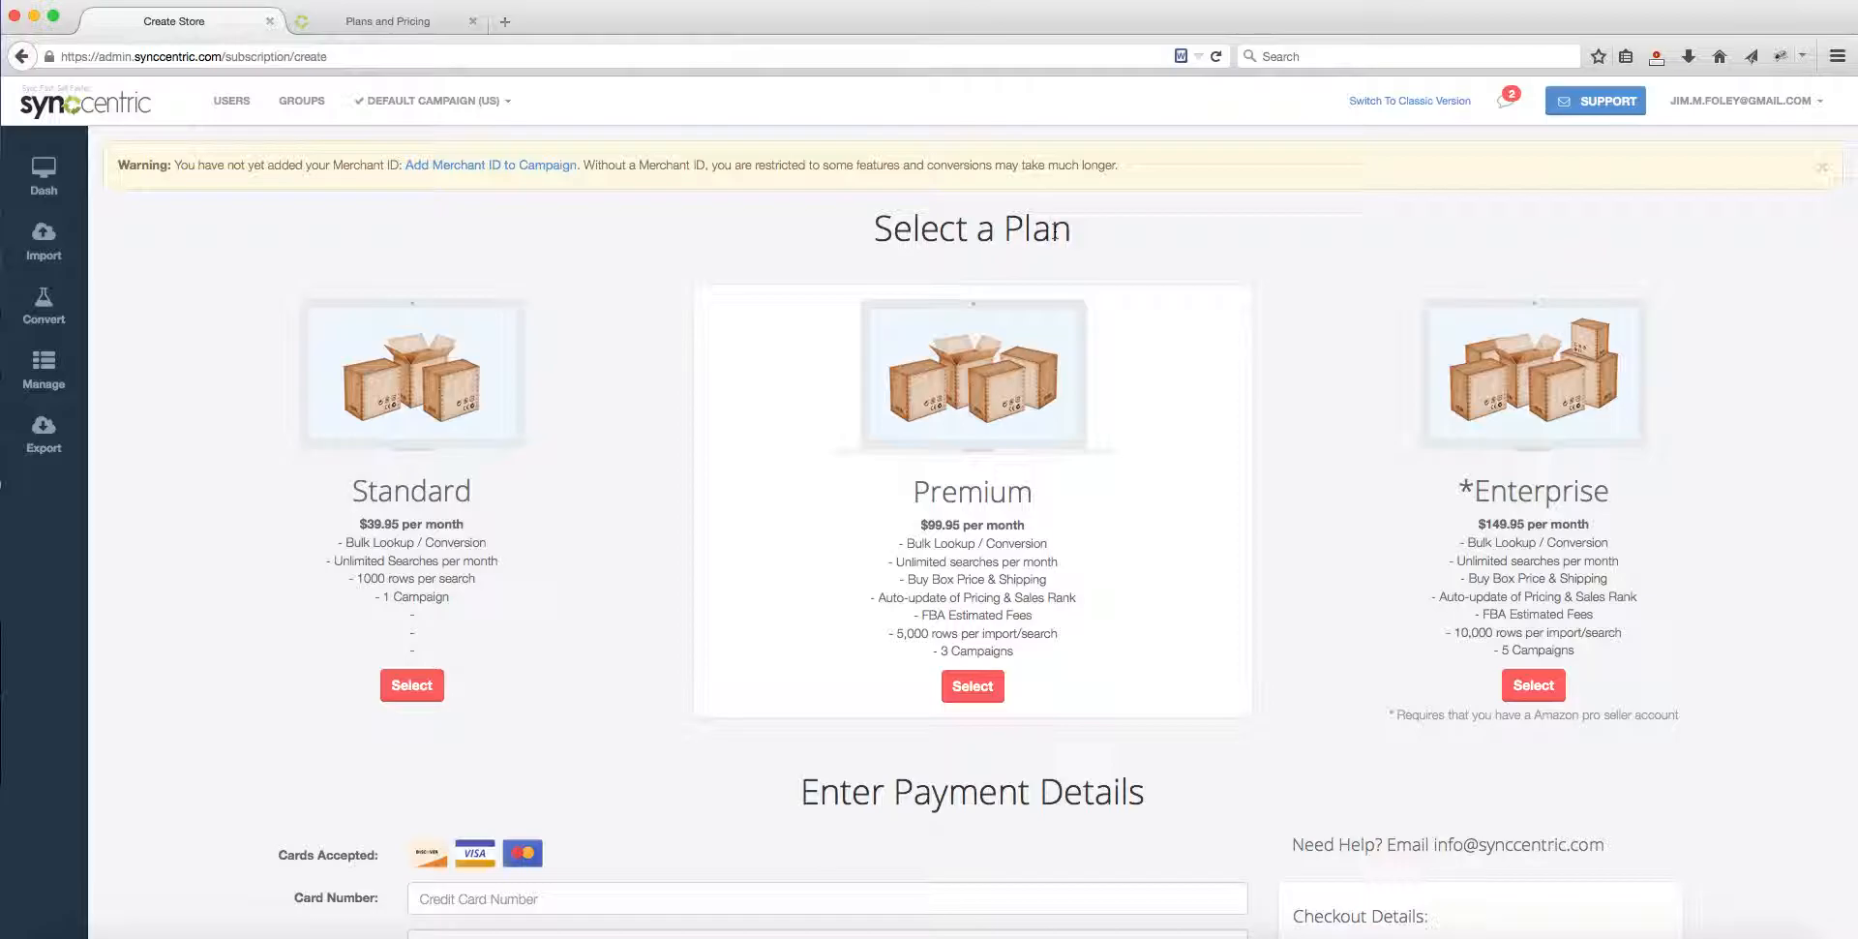
pyautogui.doubleClick(939, 237)
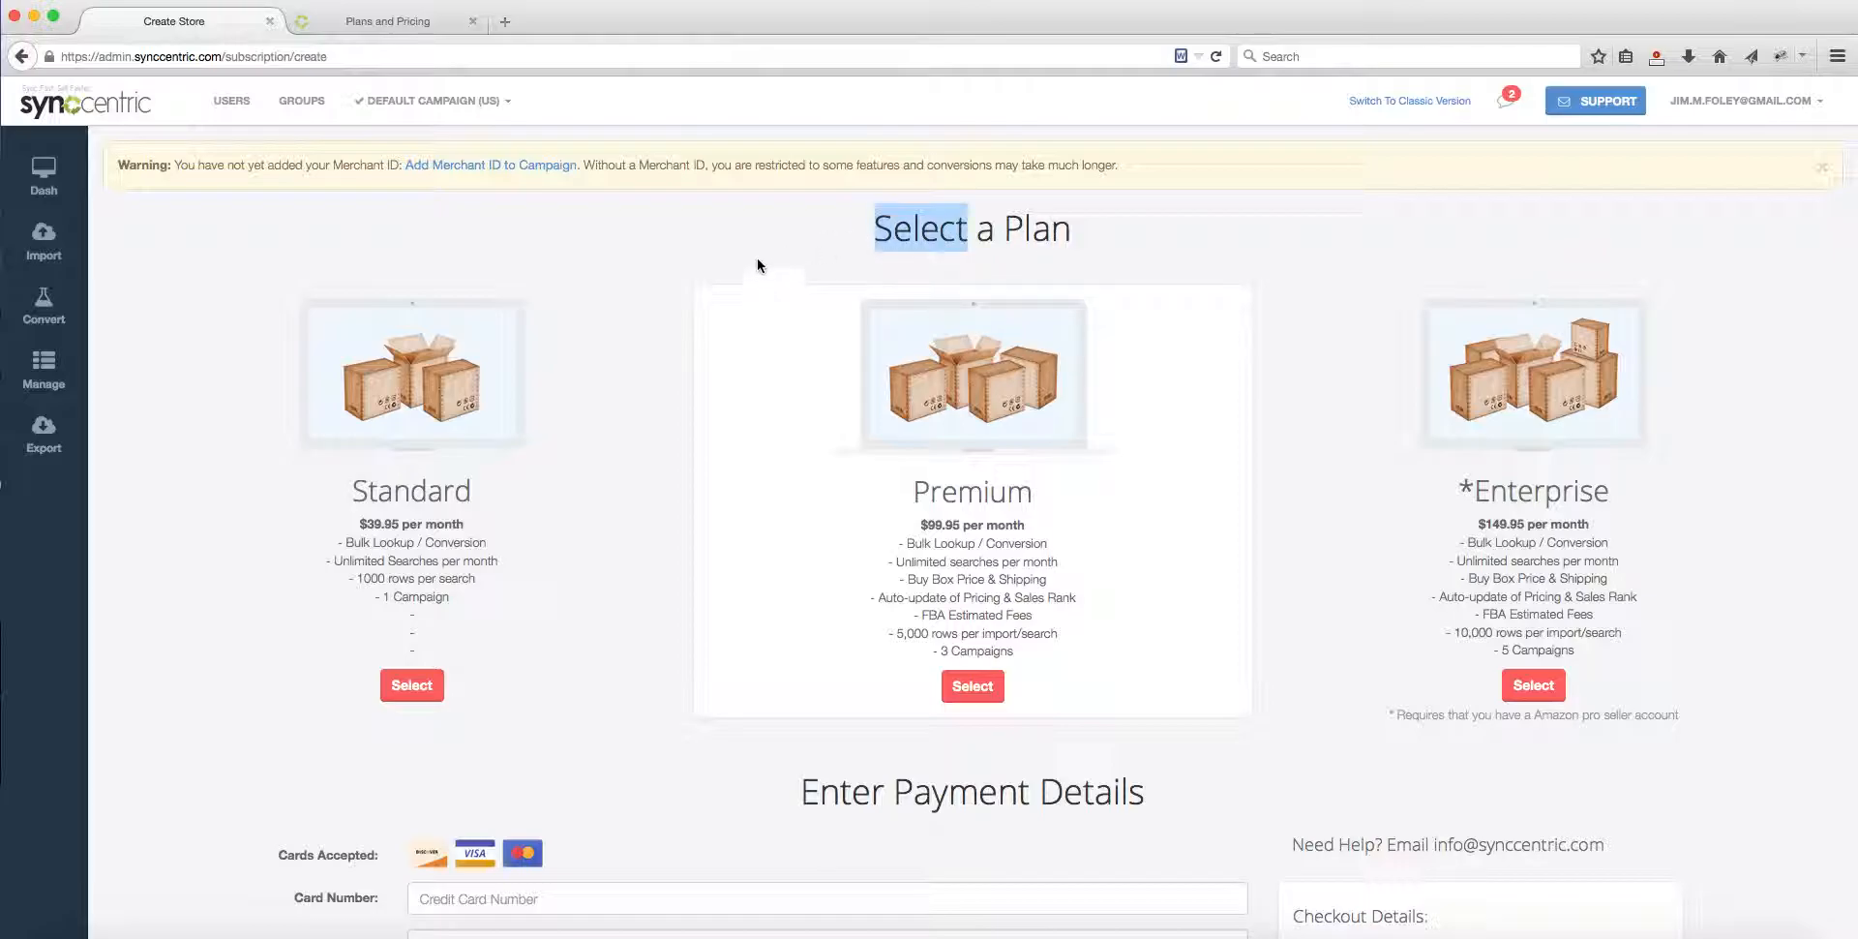
pyautogui.click(733, 232)
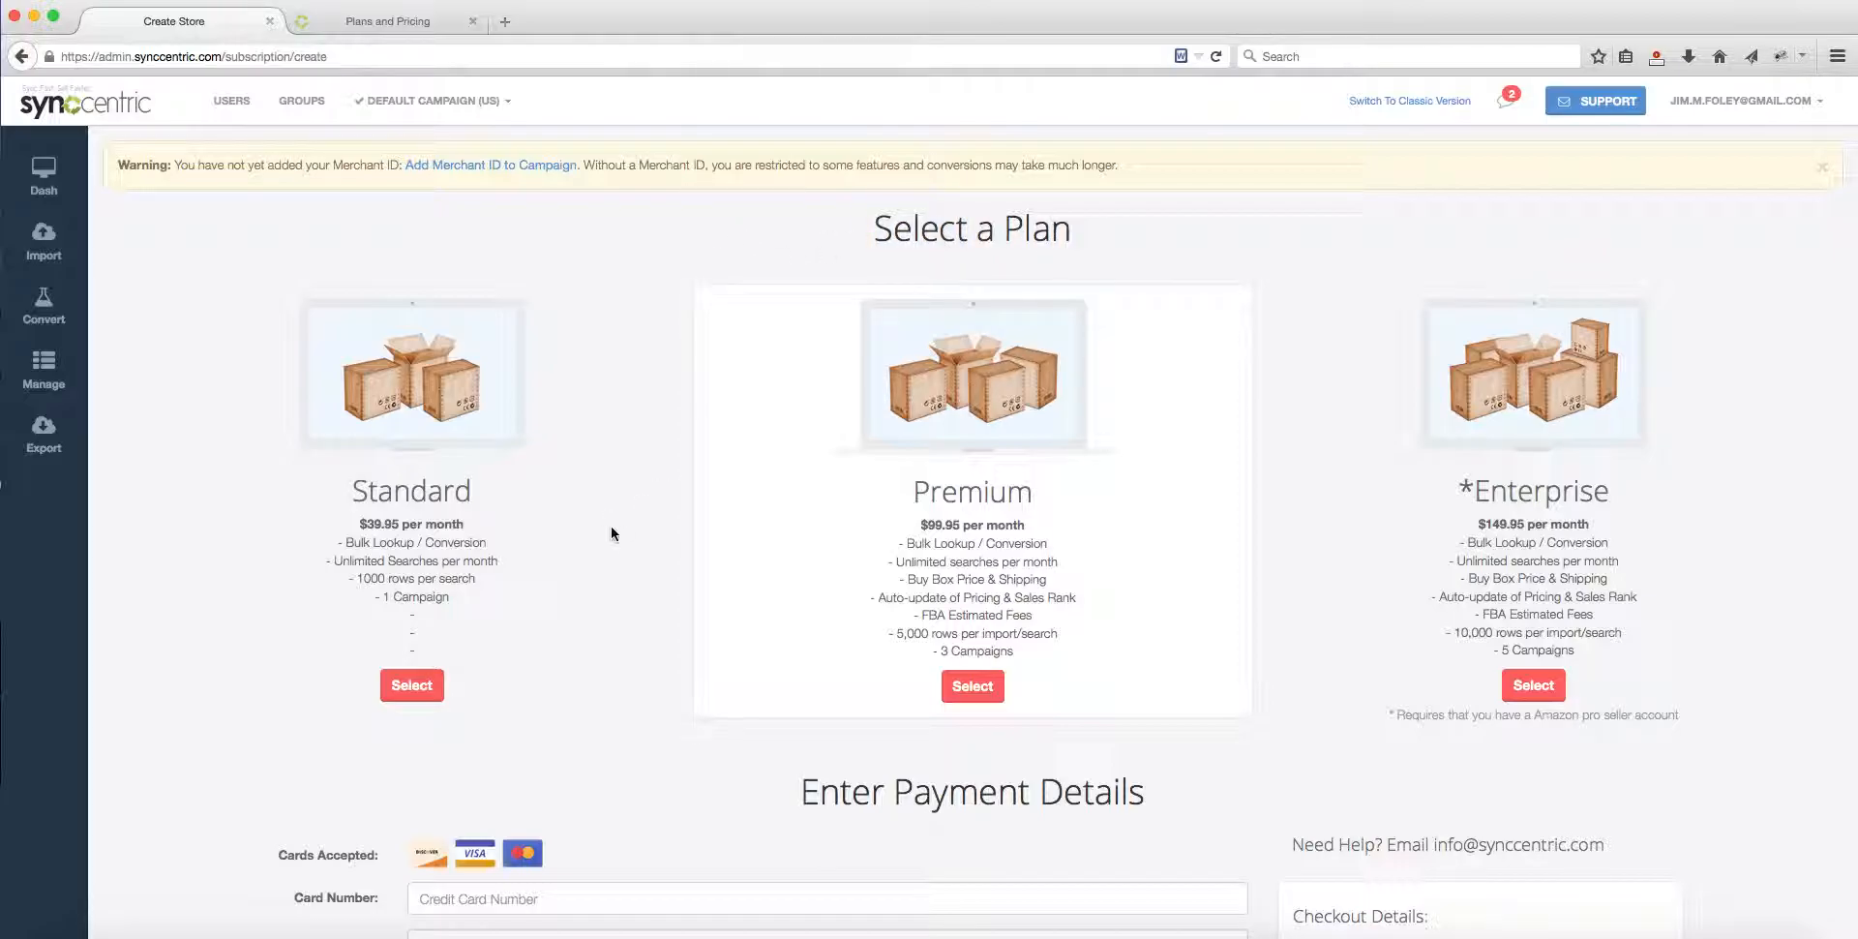
pyautogui.scroll(-3, 628, 524)
pyautogui.scroll(3, 631, 521)
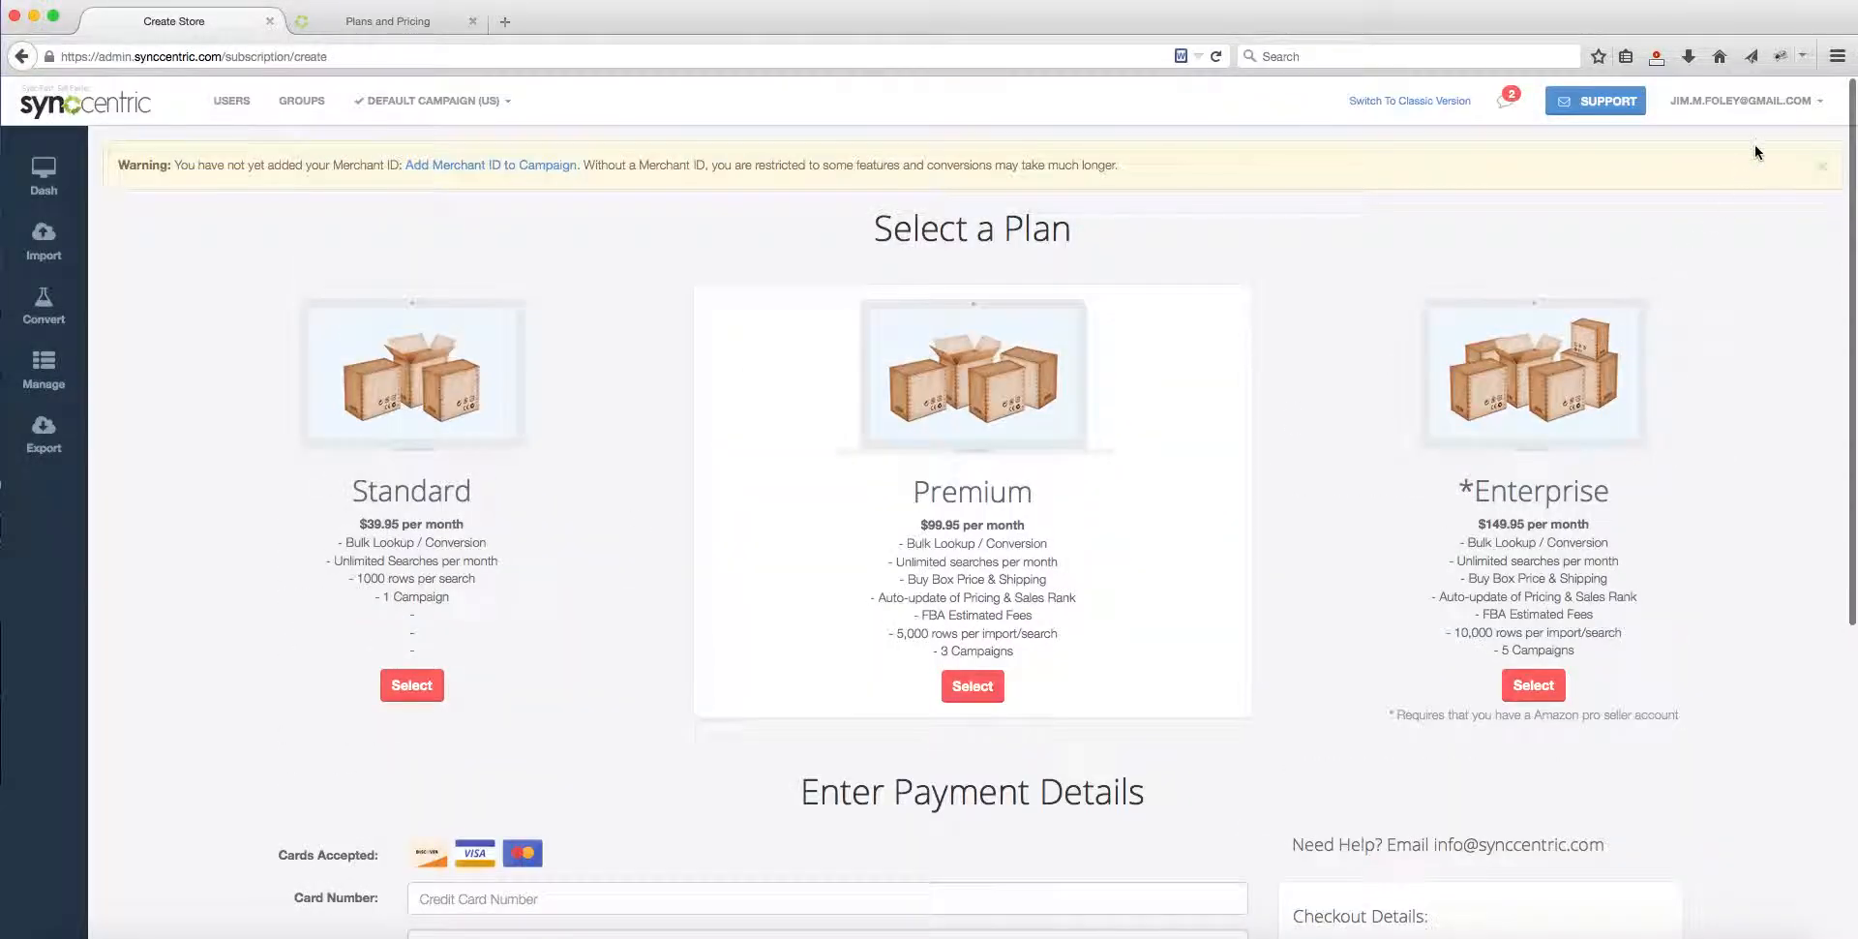
# Step: Return to subscription management through the account profile and view the transaction history of the subscription created on 2014-11-16
pyautogui.click(1746, 101)
pyautogui.click(1734, 148)
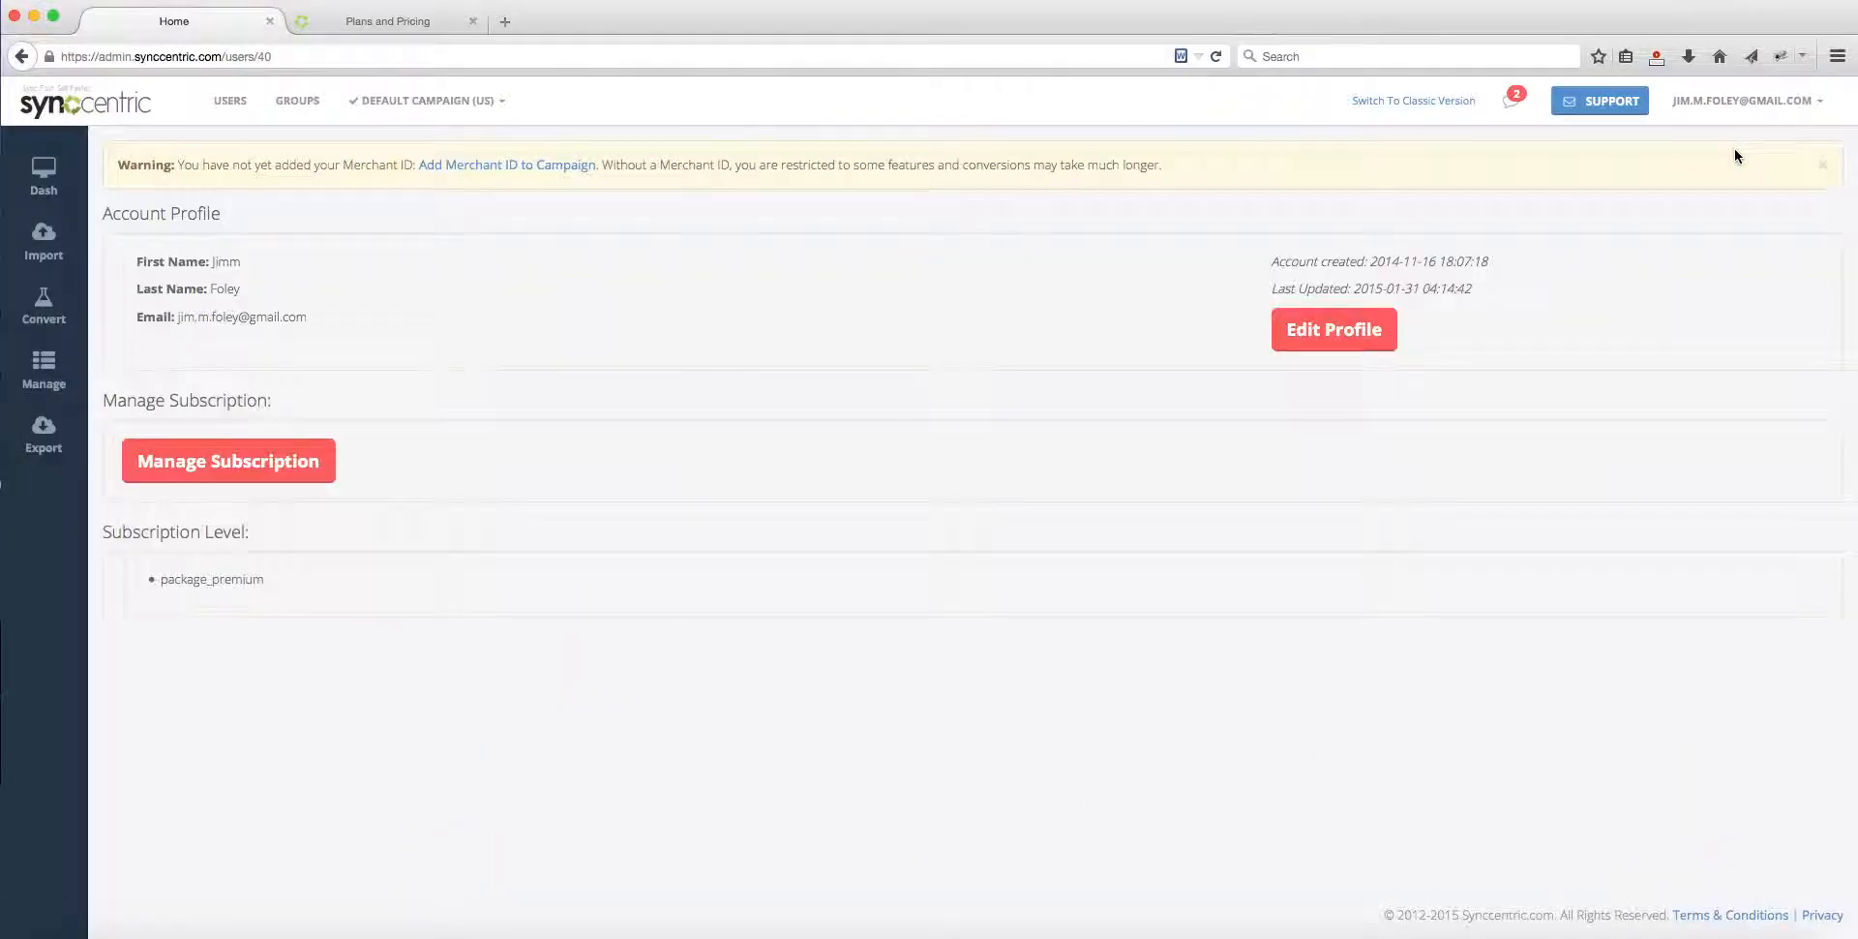
pyautogui.click(192, 465)
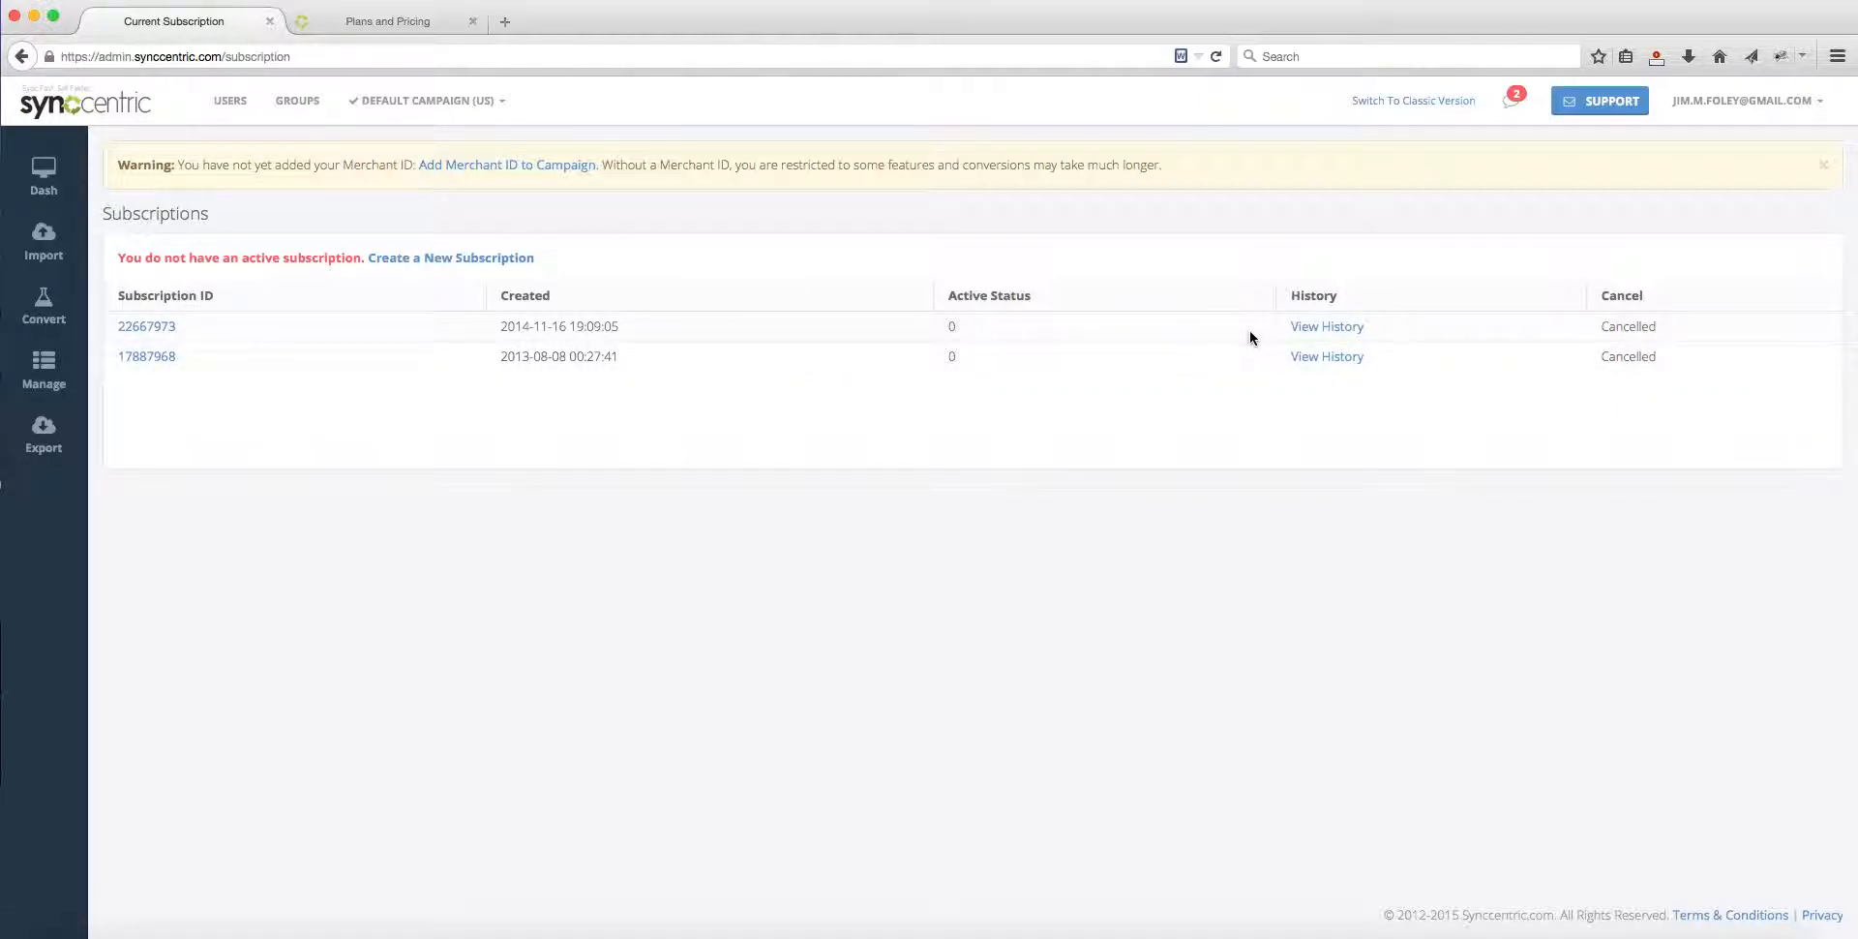
pyautogui.click(1345, 327)
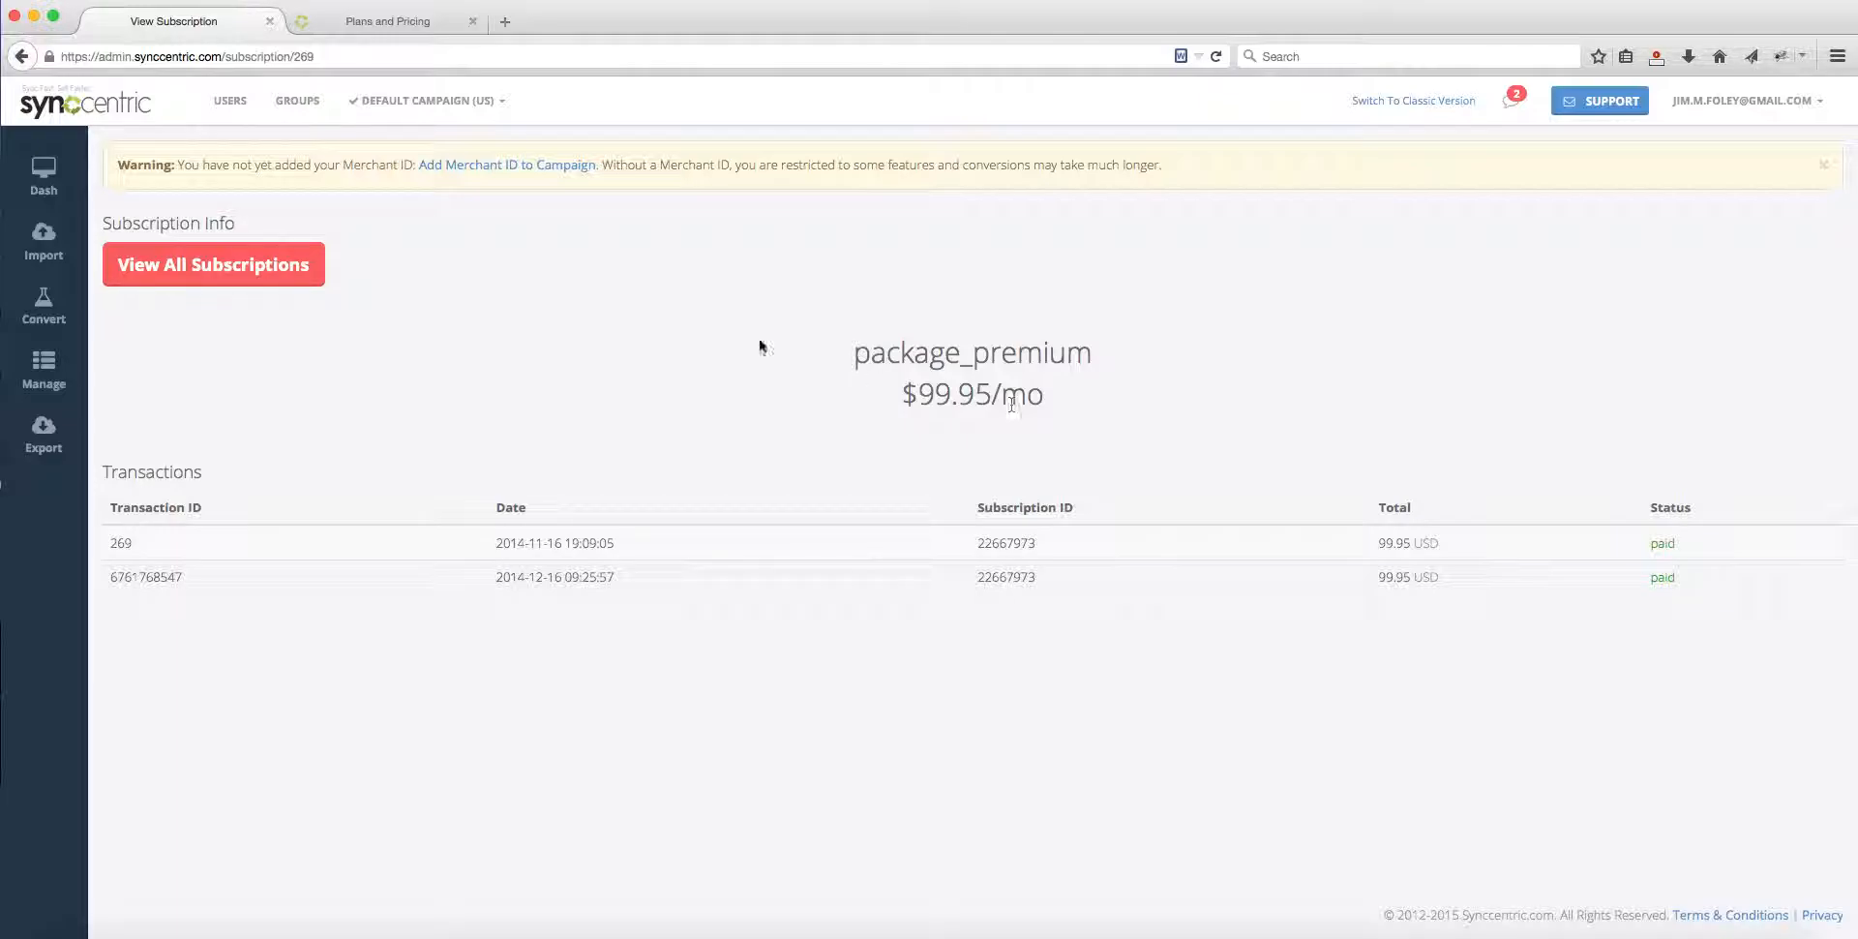
# Step: Switch to the public Synccentric website, view the Support contact page, and read the Features page through to the FBA fee fields
pyautogui.click(385, 25)
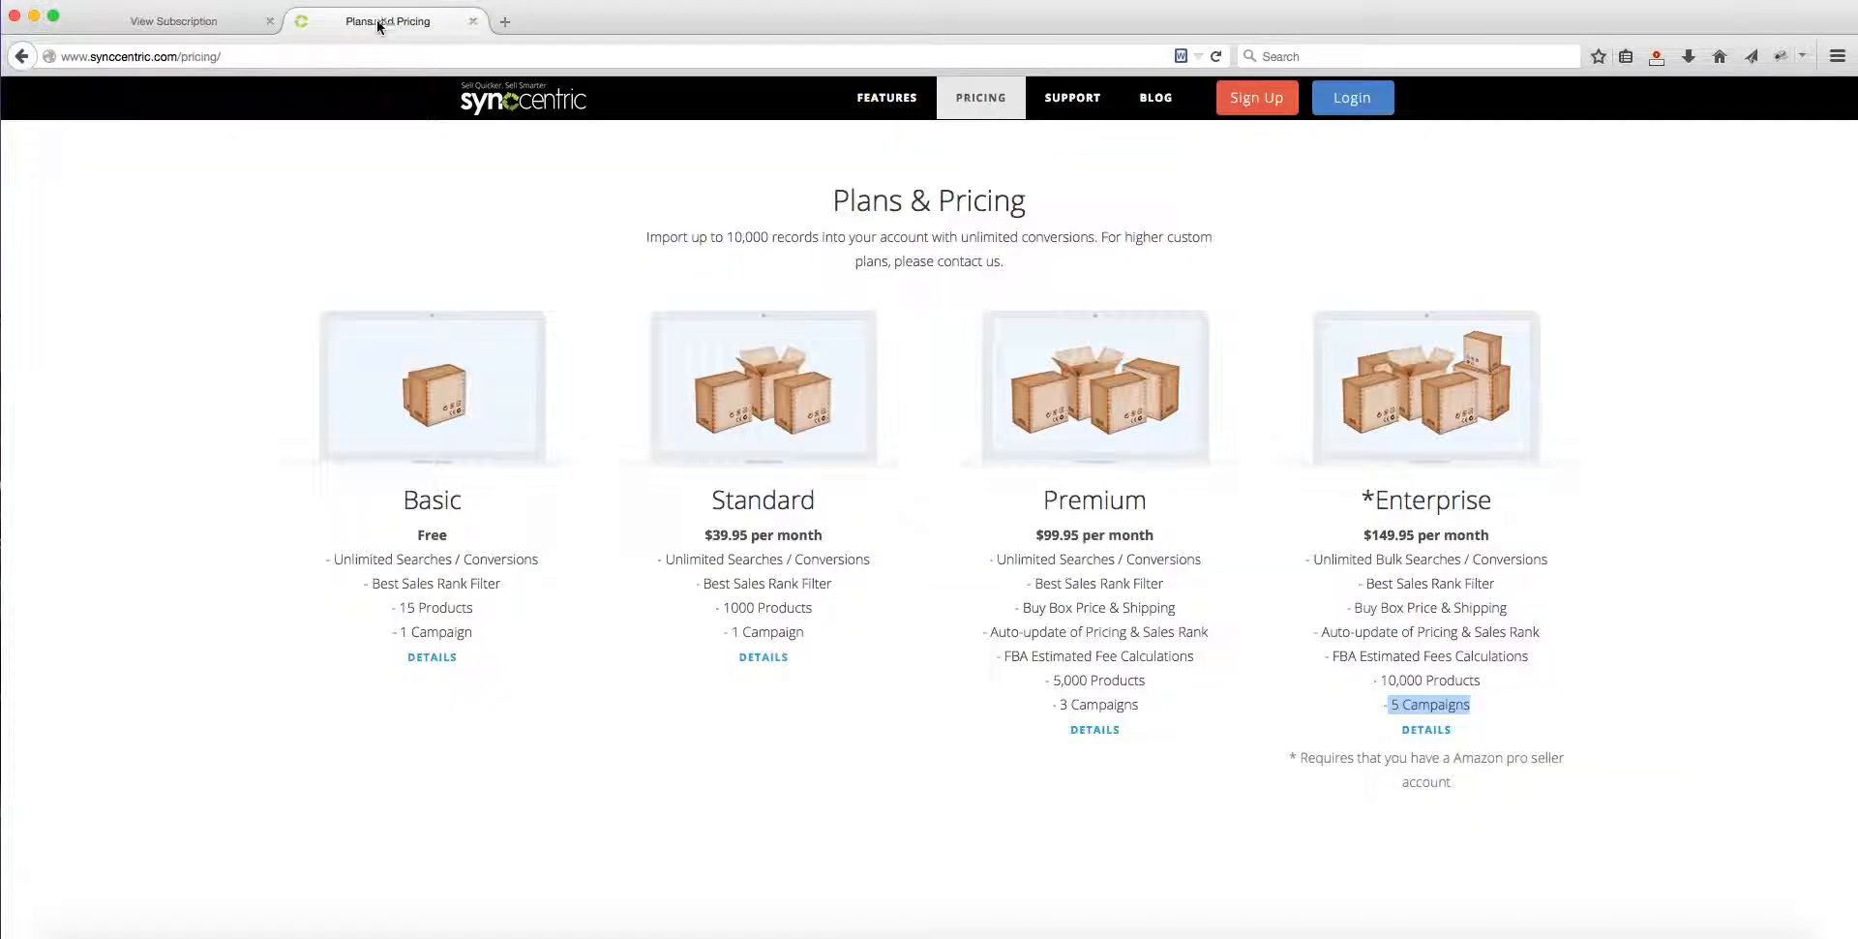
pyautogui.click(1085, 101)
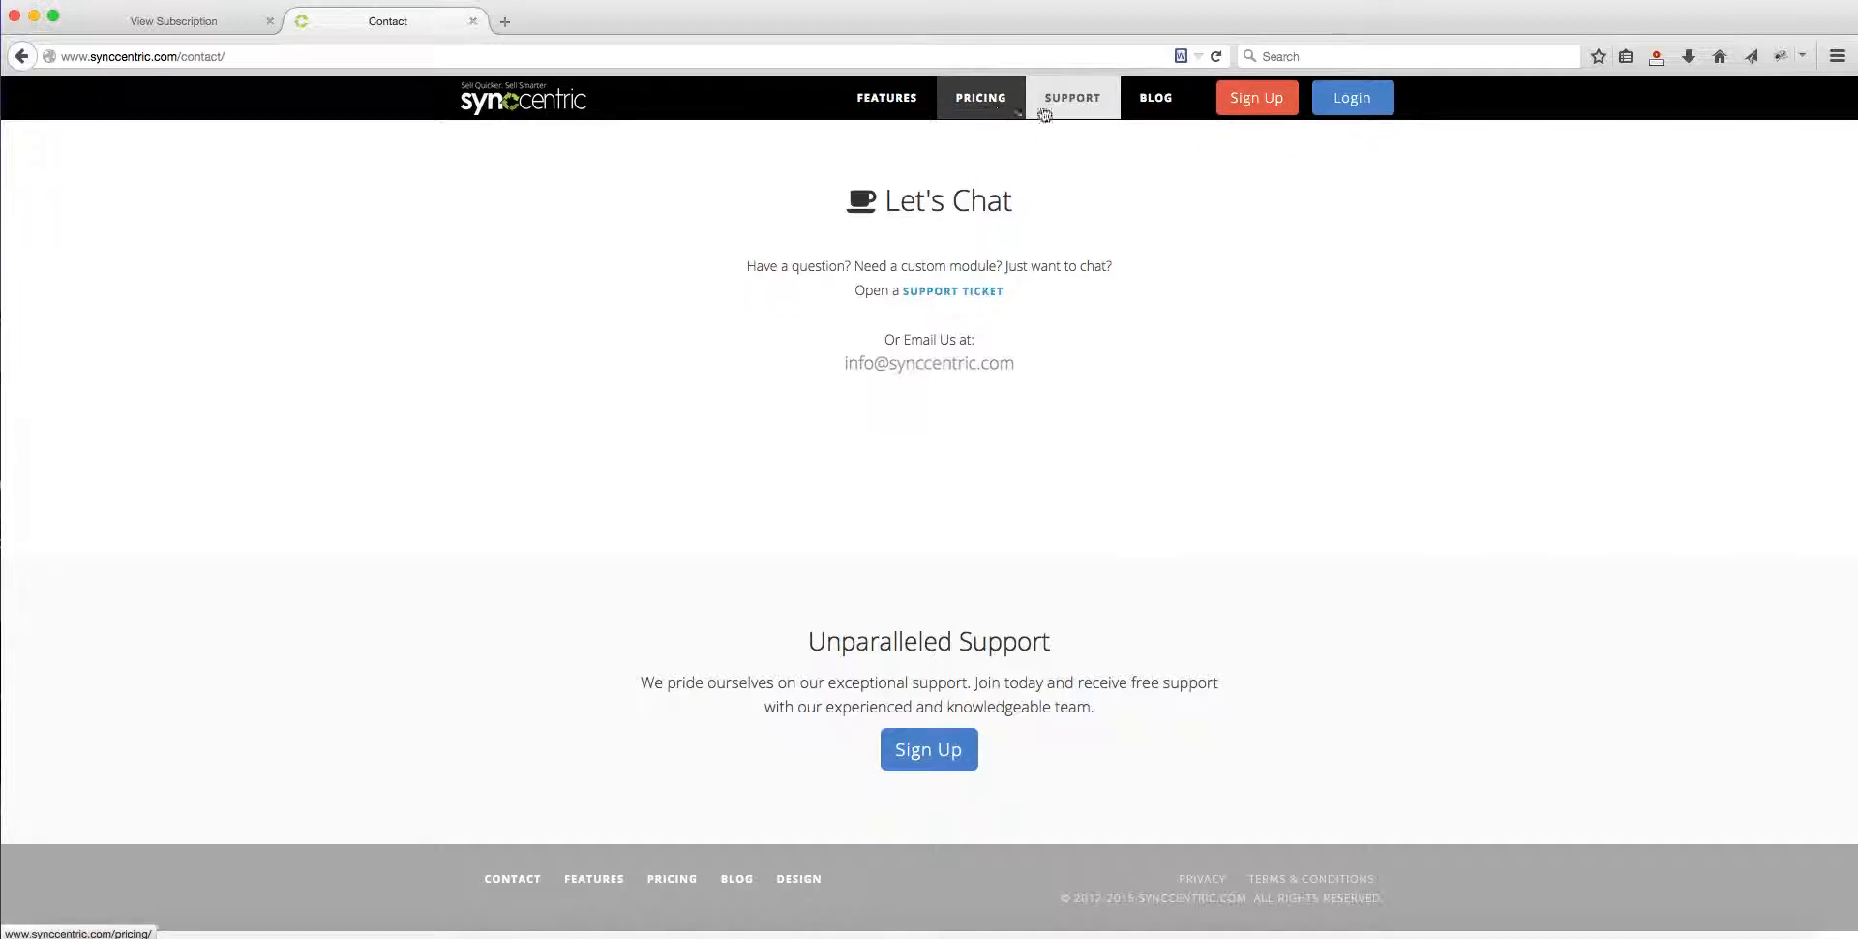
pyautogui.click(887, 98)
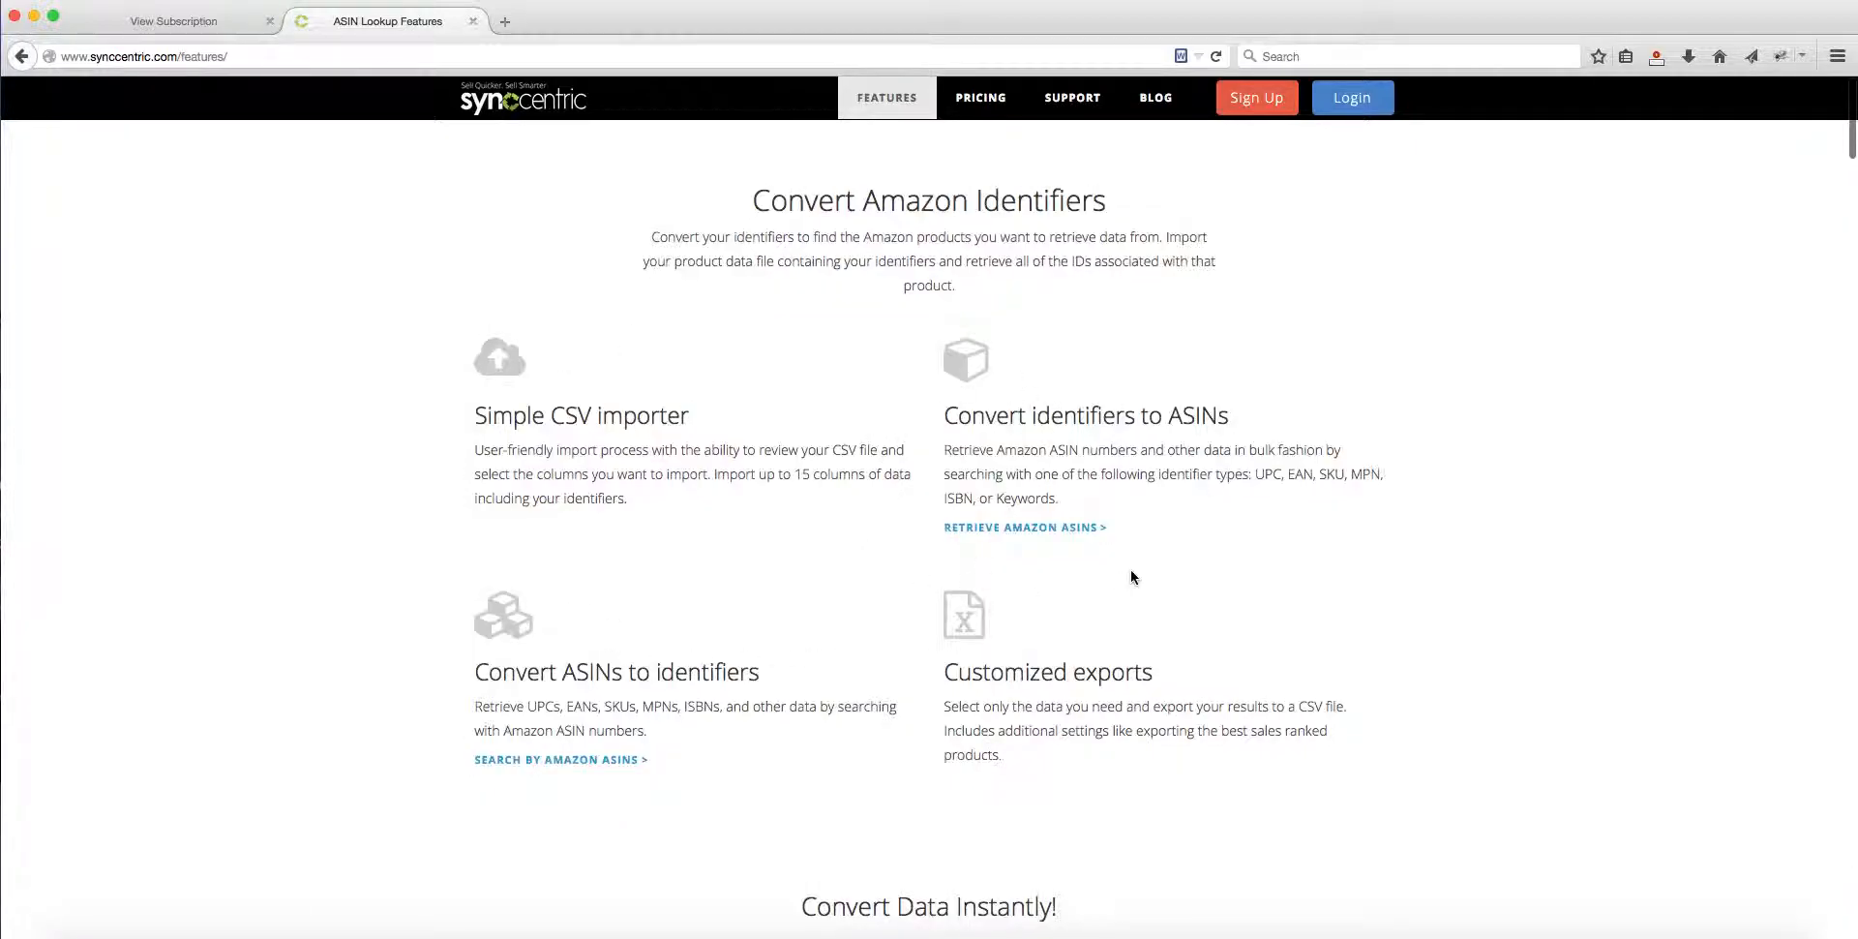
pyautogui.scroll(-20, 1239, 693)
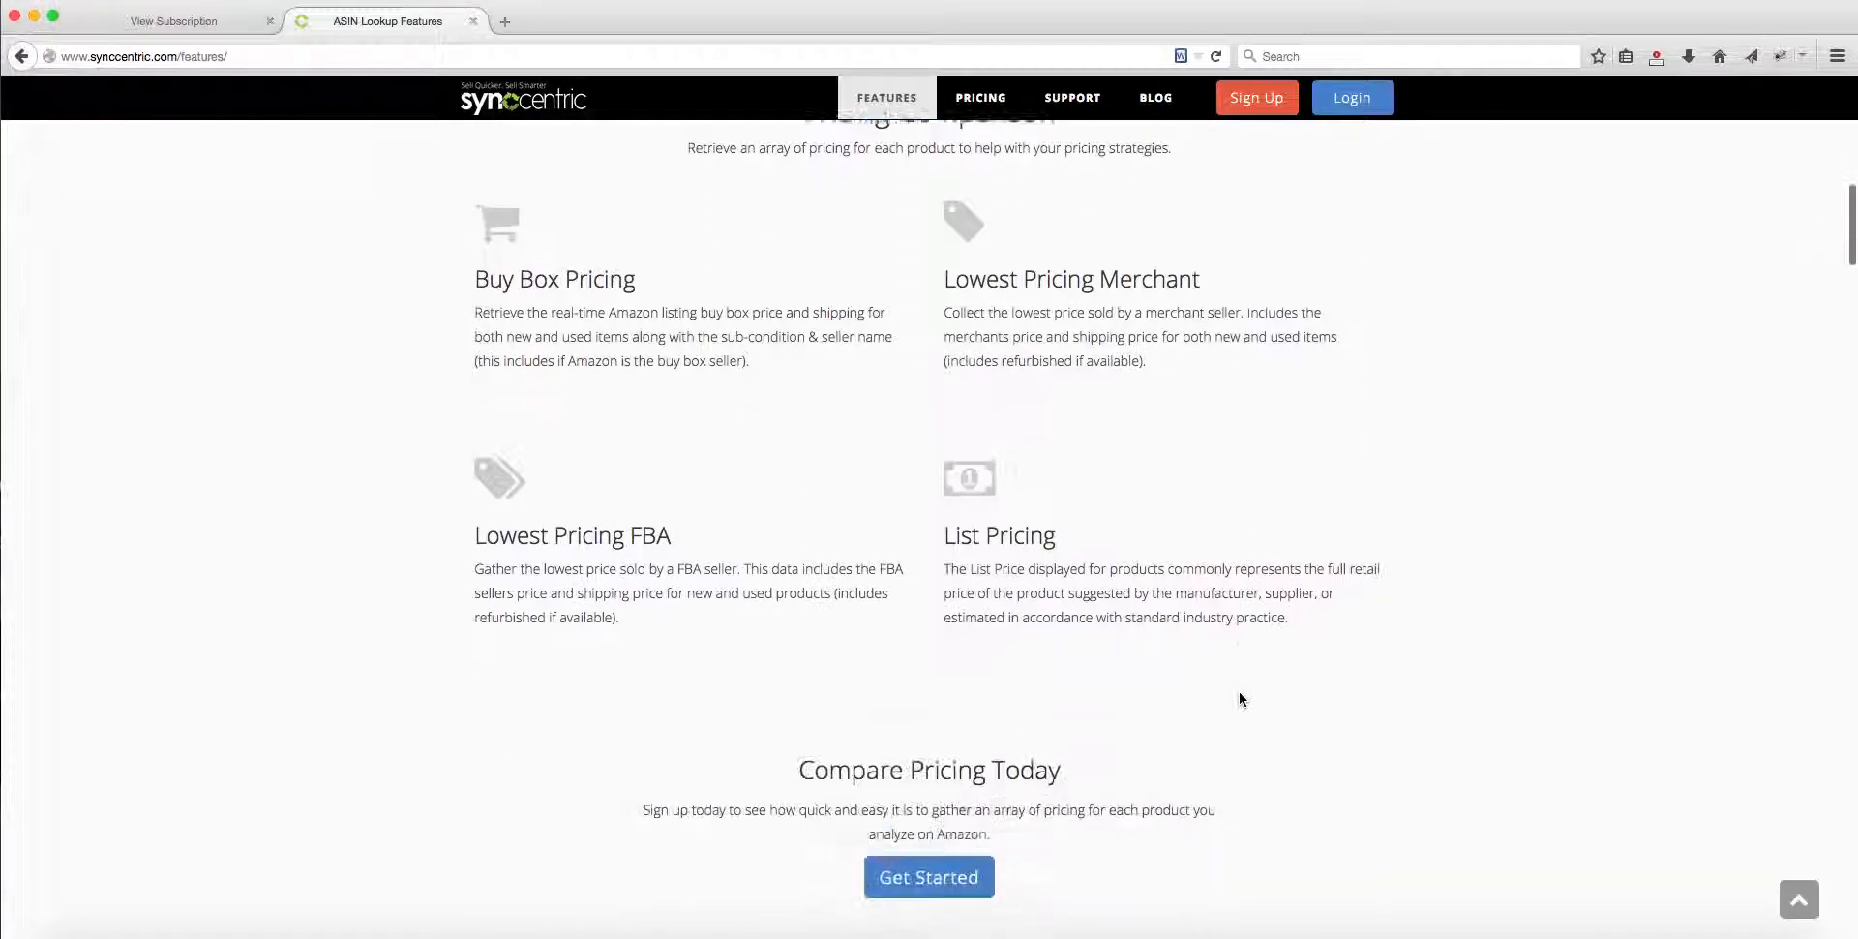
pyautogui.scroll(-15, 1239, 699)
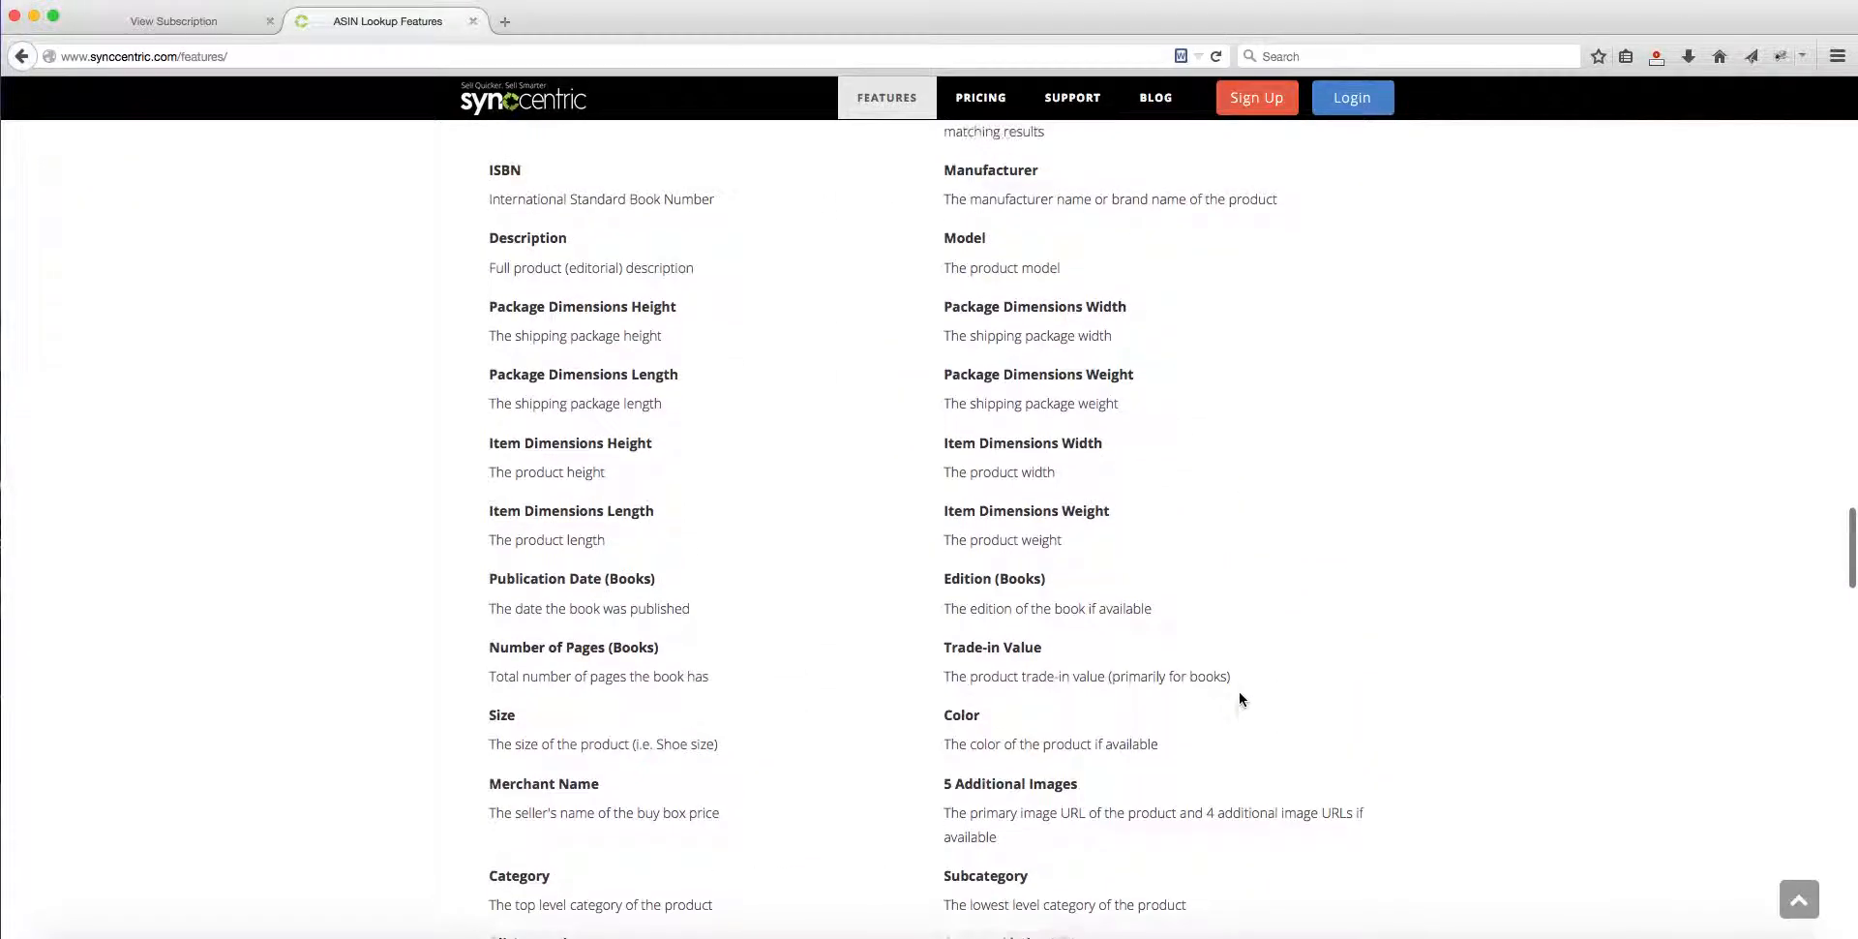
pyautogui.scroll(3, 1000, 605)
pyautogui.scroll(-10, 1070, 562)
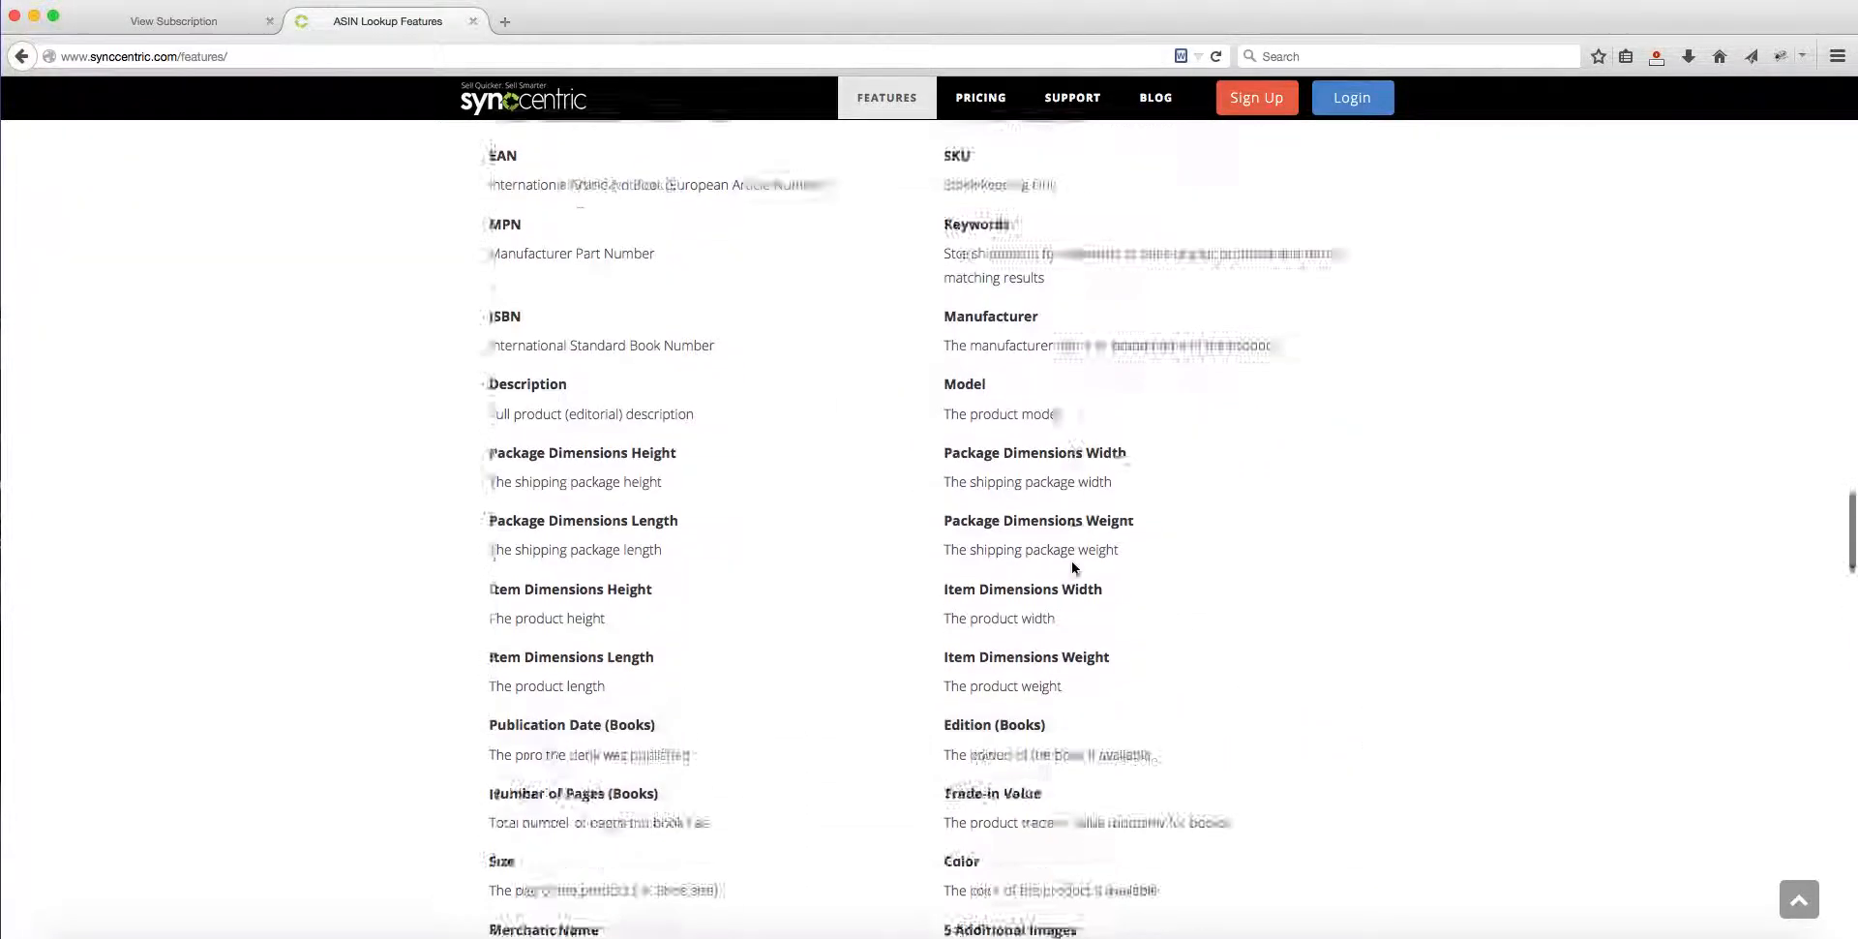
pyautogui.scroll(-15, 1070, 563)
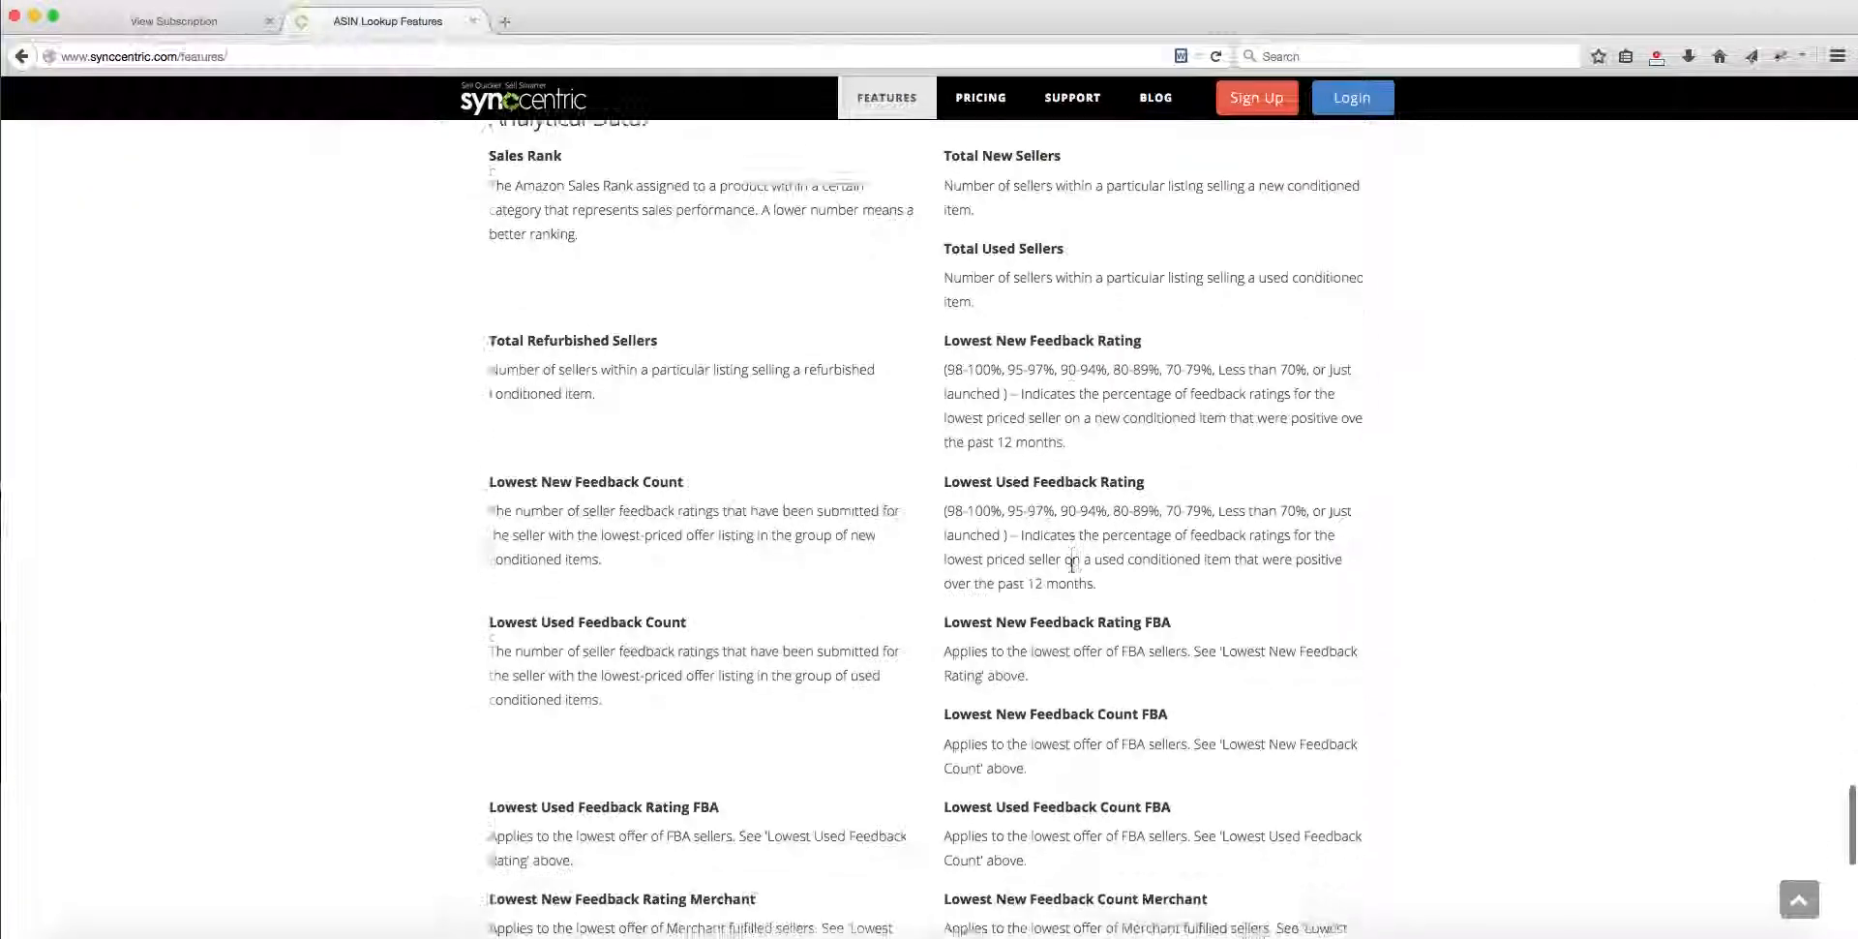
pyautogui.scroll(-8, 919, 172)
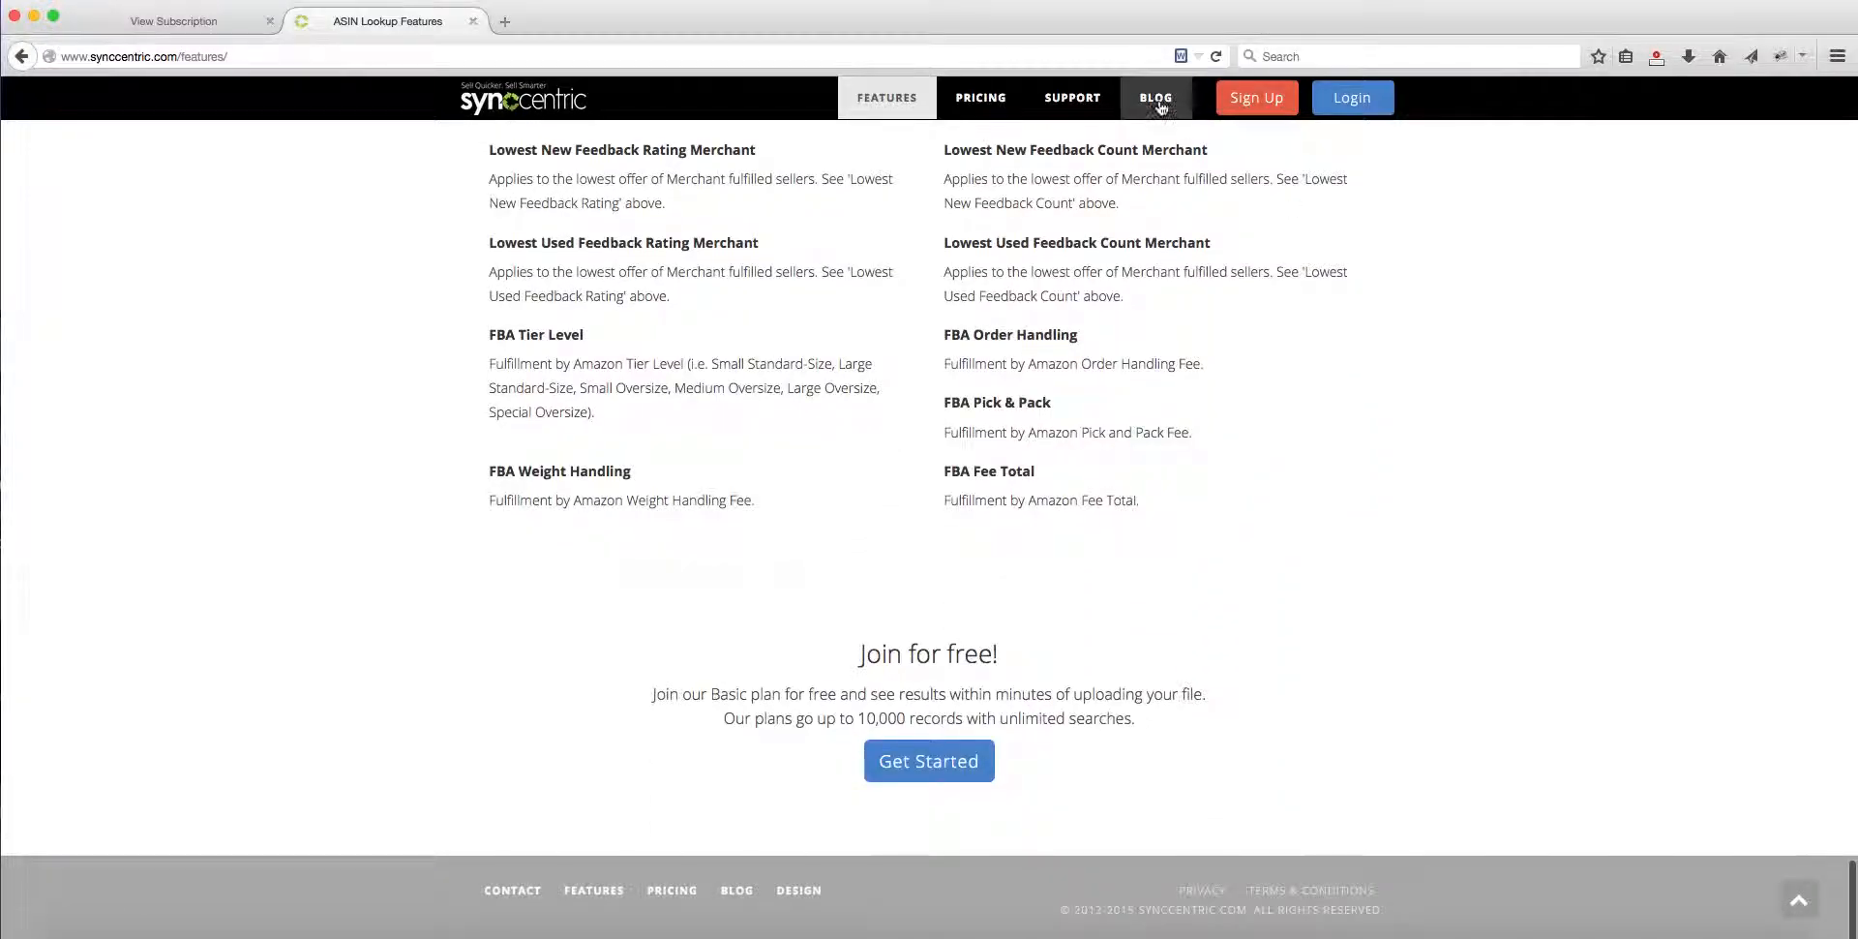
# Step: Open the Synccentric blog and look over its latest posts, briefly checking back on the account's subscription page
pyautogui.click(1160, 107)
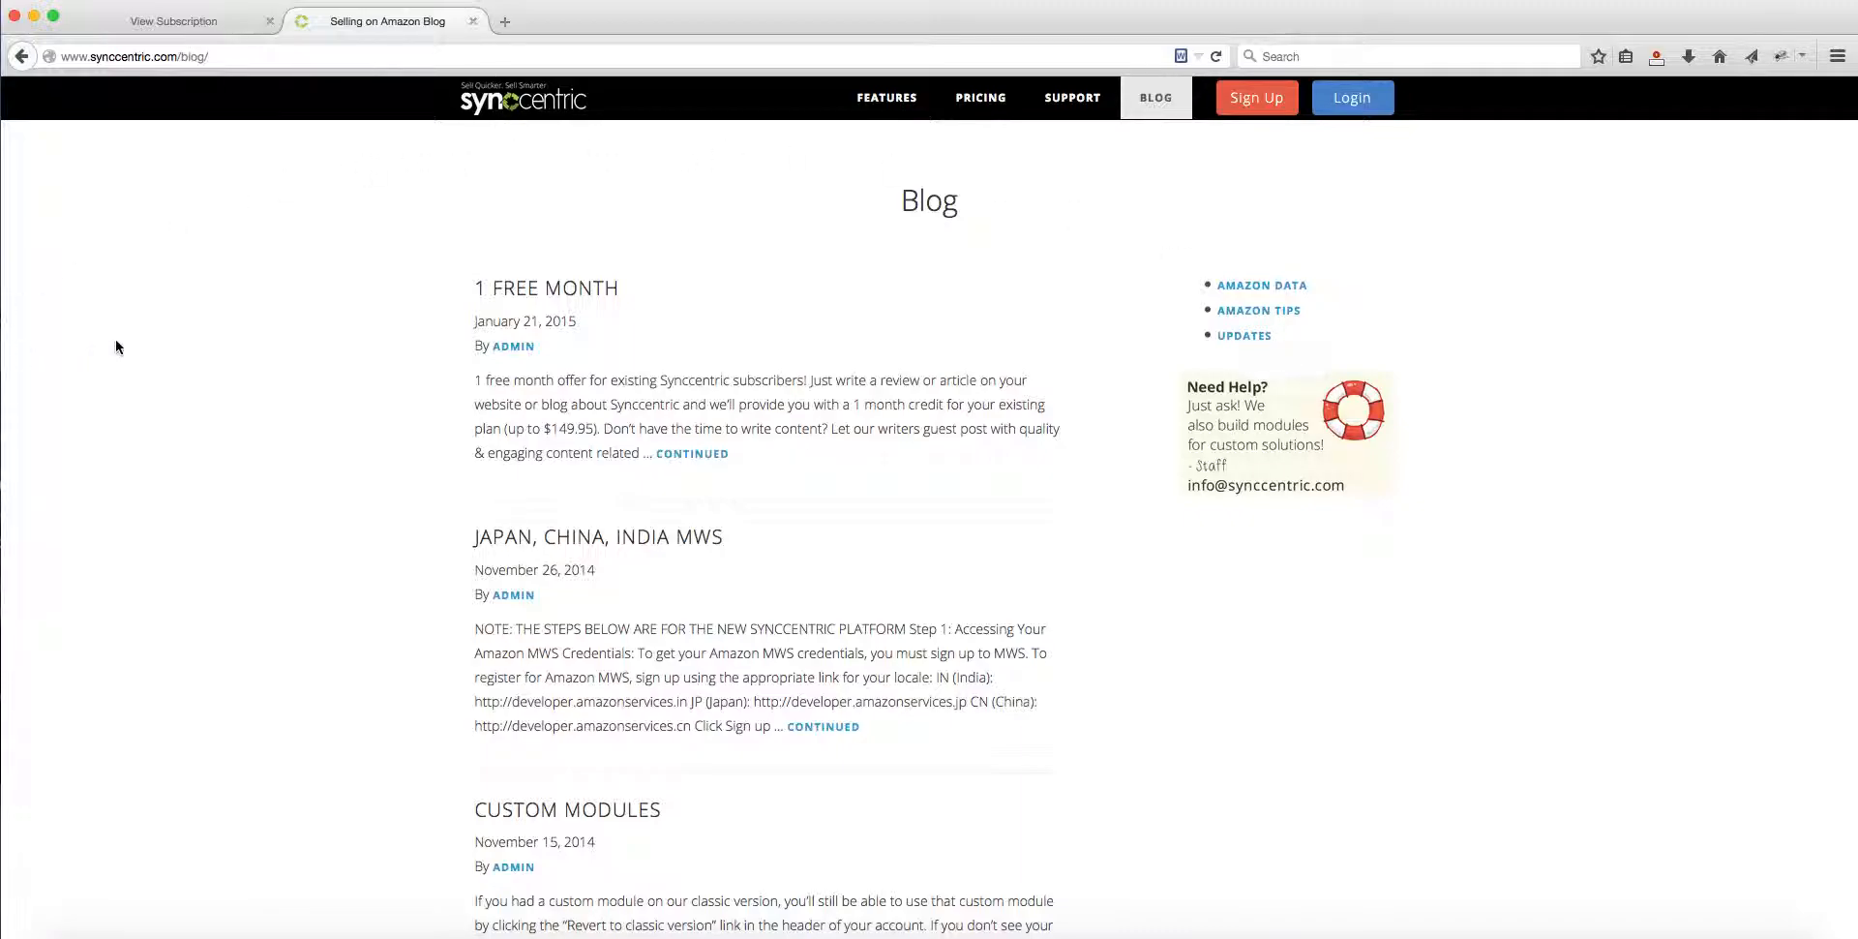
pyautogui.scroll(-1, 580, 114)
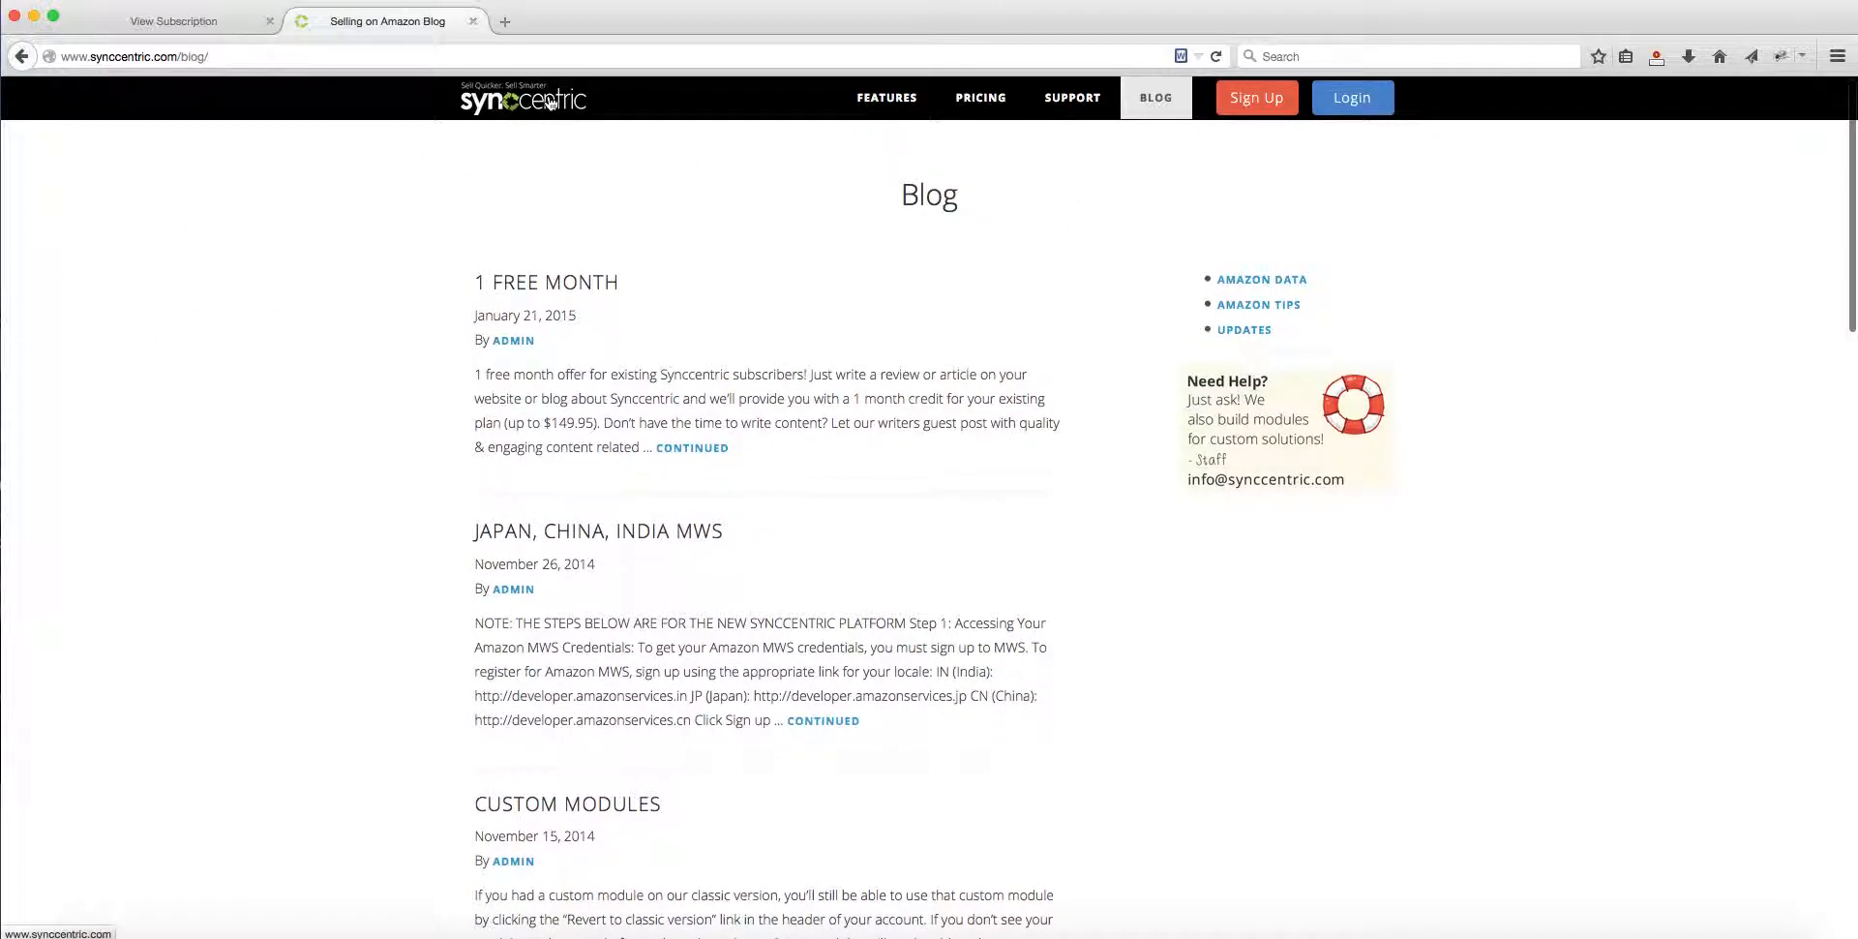
pyautogui.scroll(1, 857, 102)
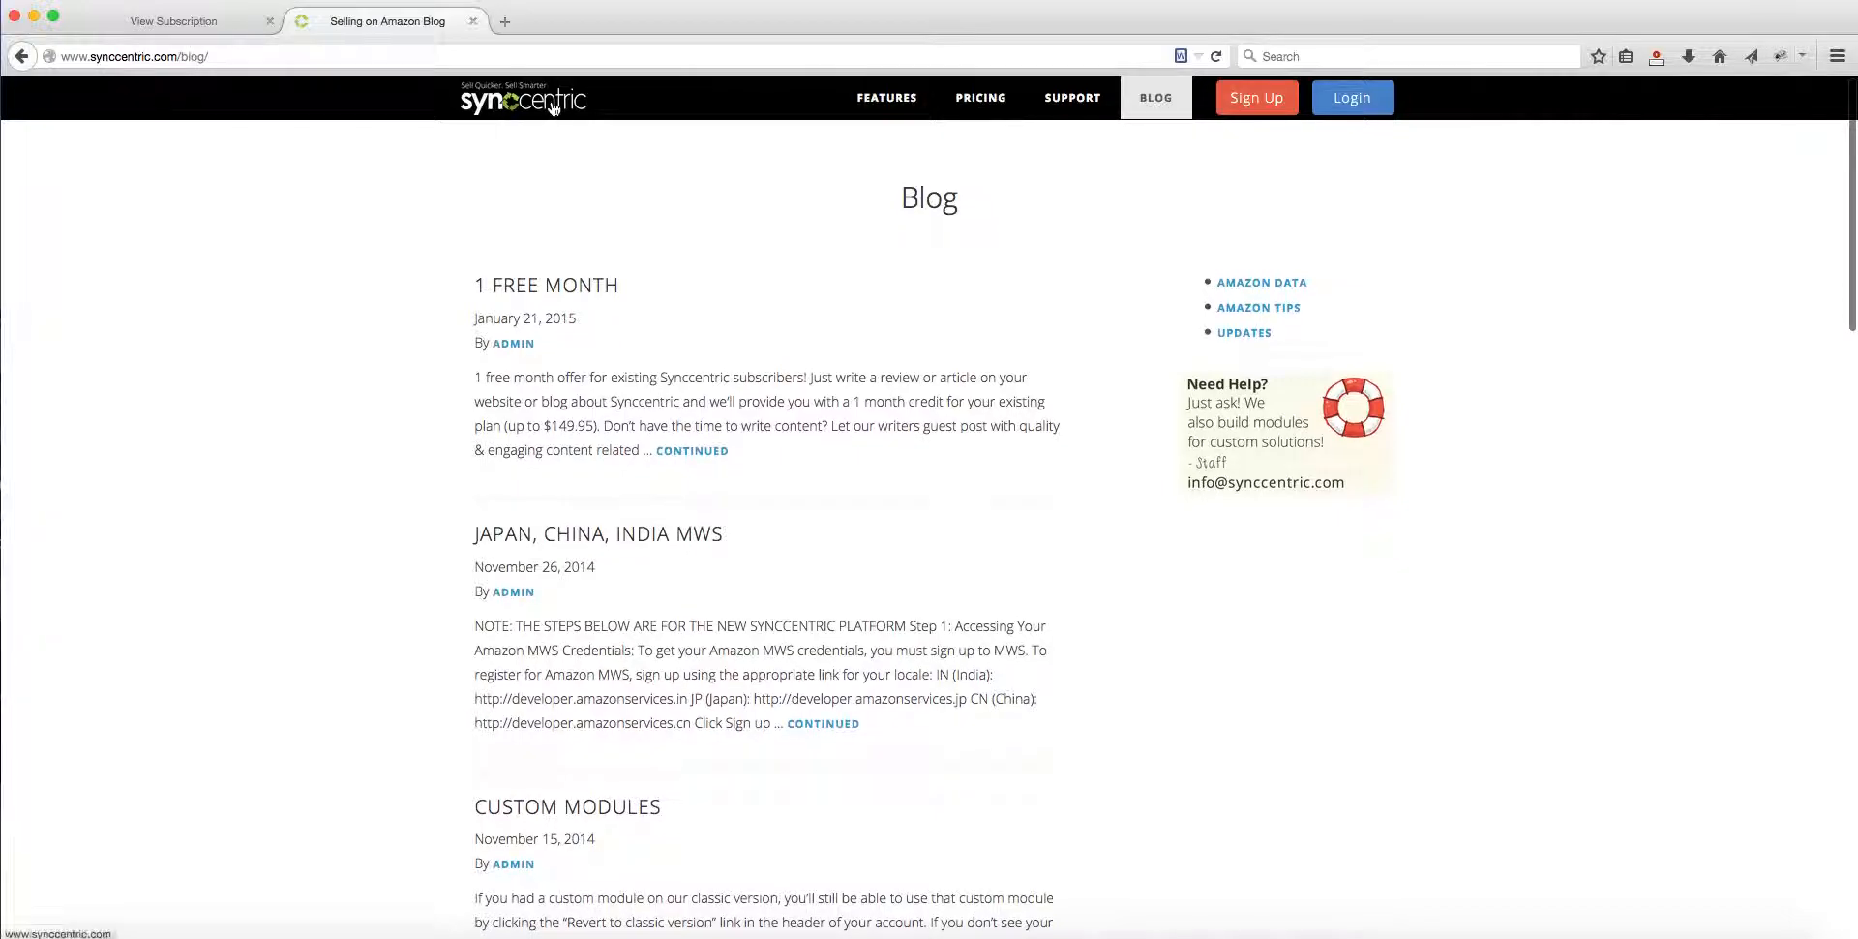
pyautogui.click(153, 21)
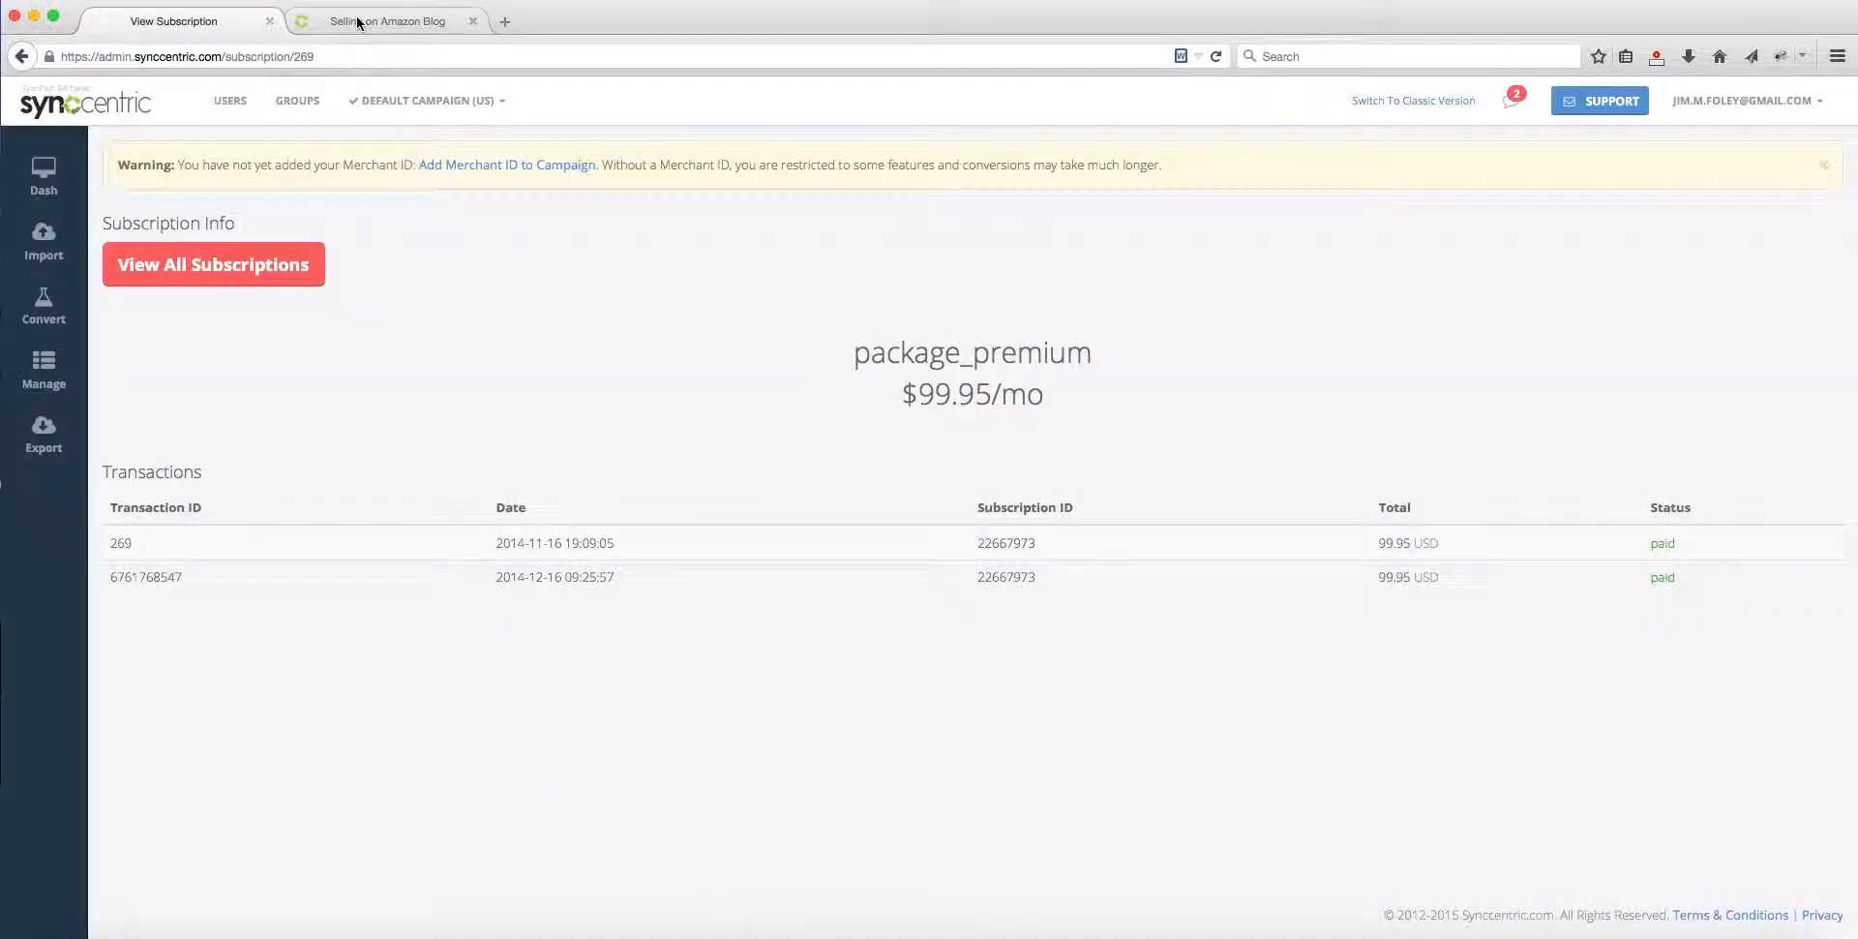
pyautogui.click(411, 20)
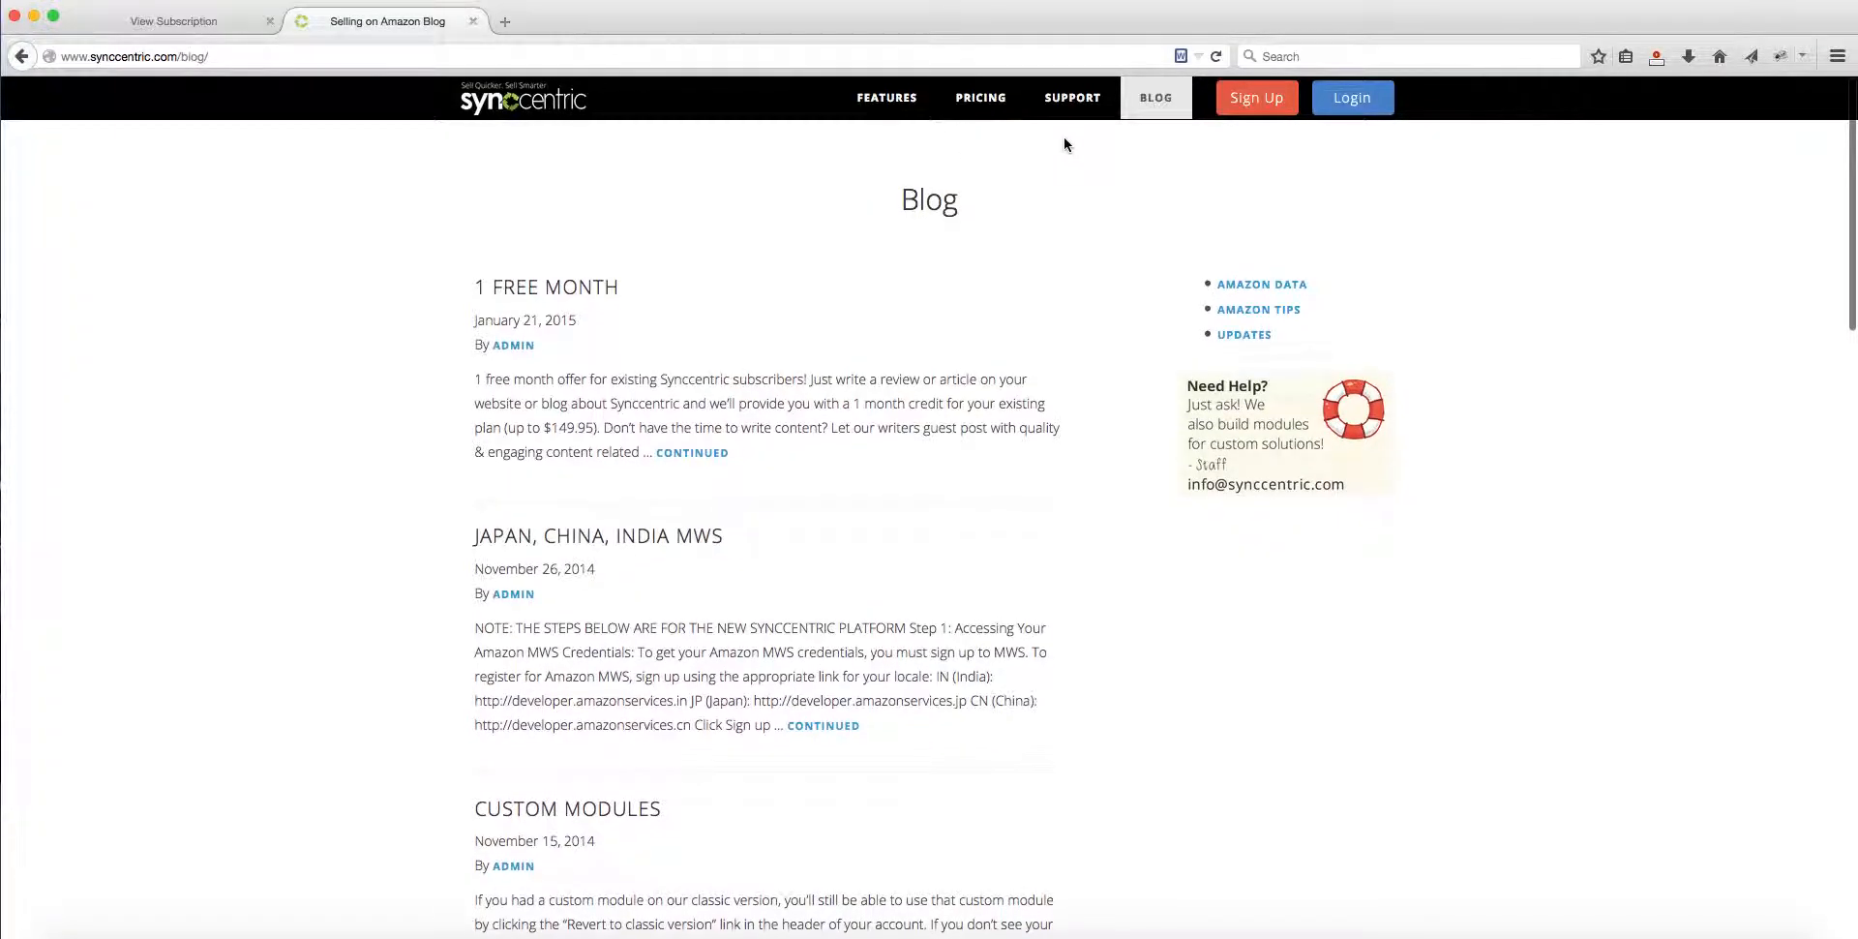
pyautogui.scroll(-1, 1571, 235)
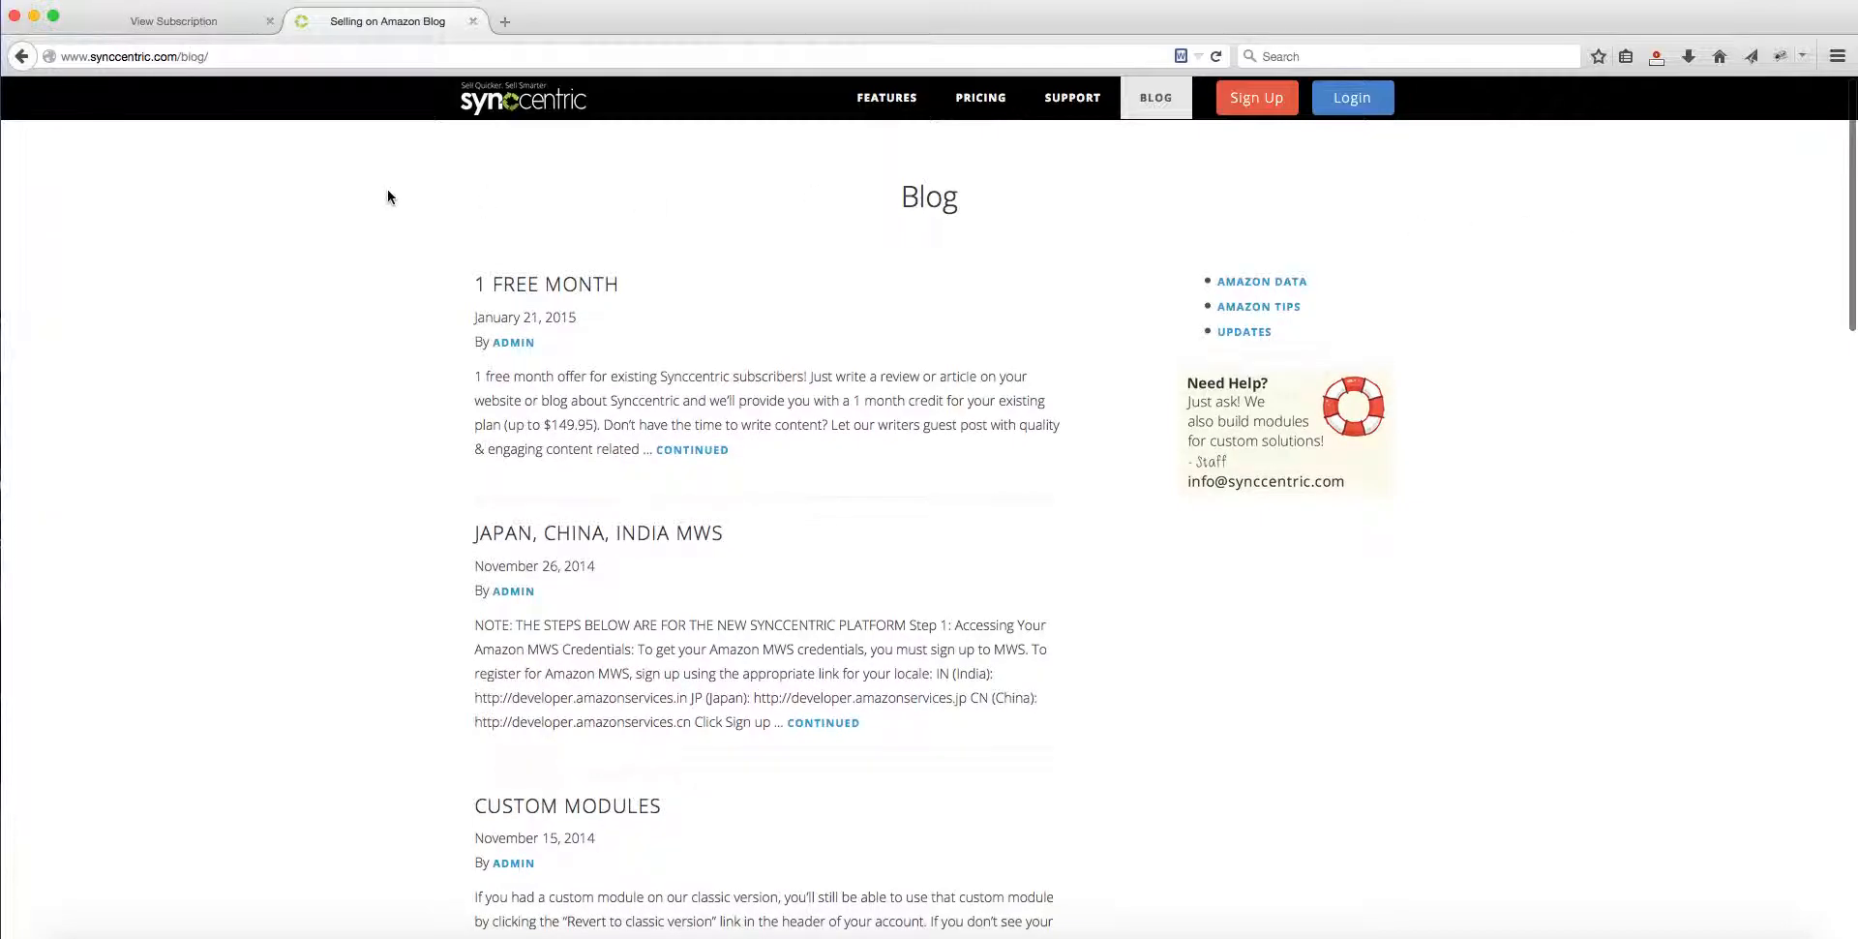